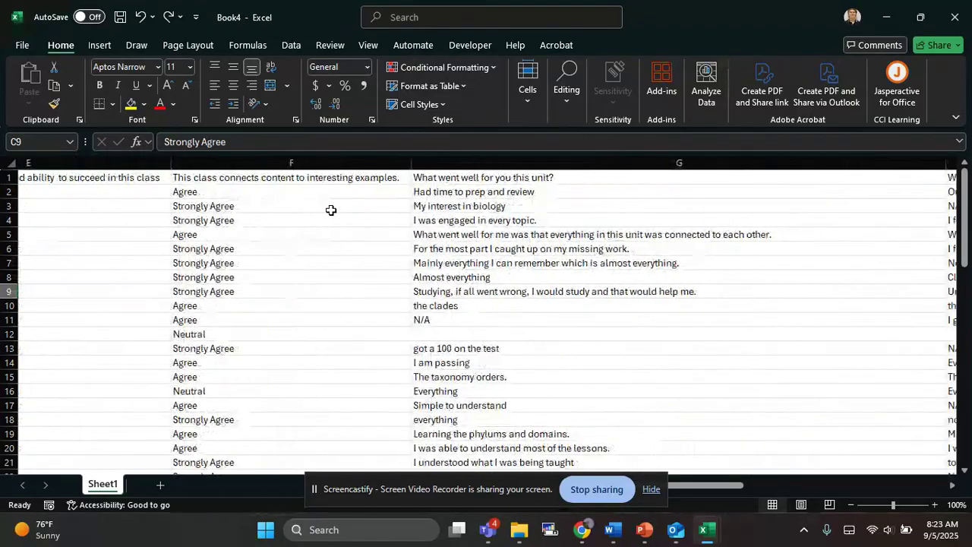
# Step: Look over the raw survey data across the question columns and down to the last participant row
pyautogui.hscroll(2, 331, 210)
pyautogui.scroll(3, 331, 209)
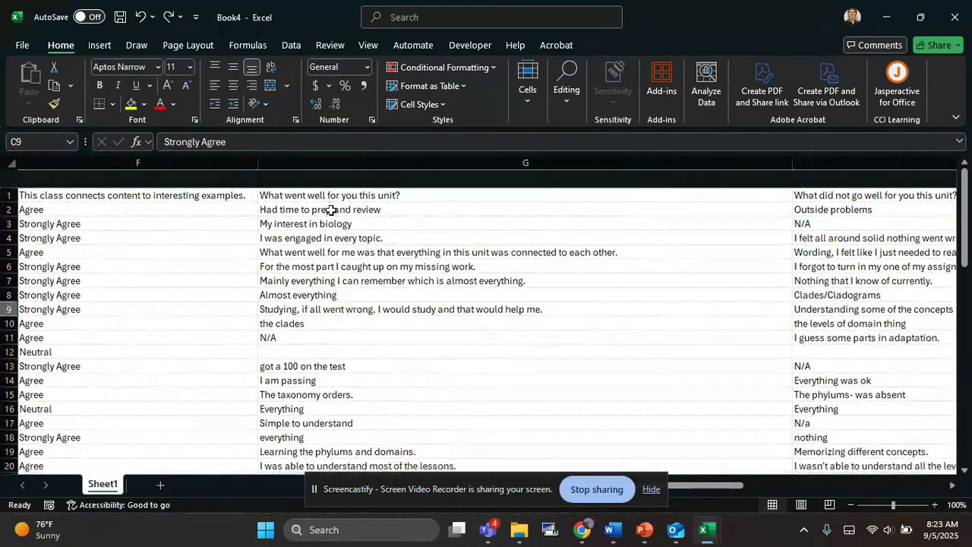
pyautogui.hscroll(-1, 332, 209)
pyautogui.hscroll(-5, 331, 209)
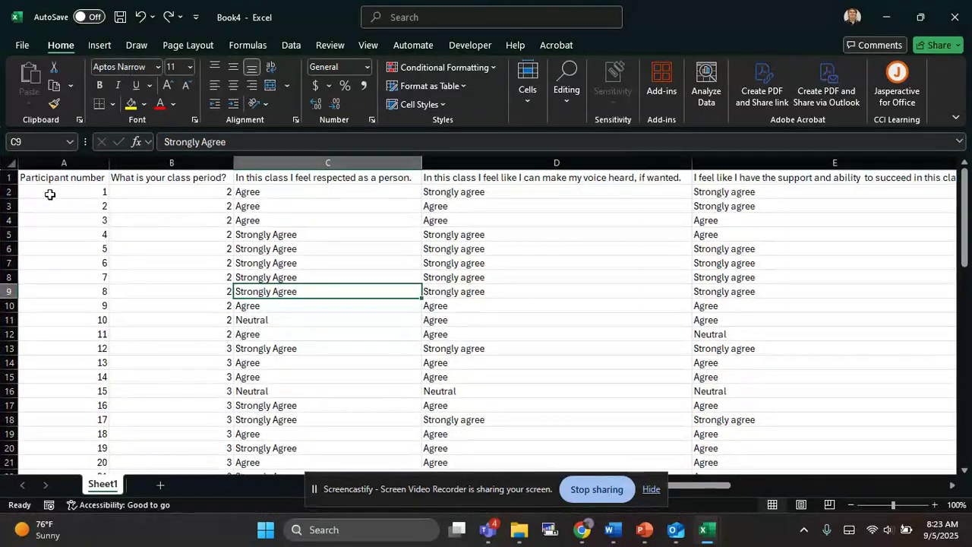
pyautogui.scroll(-4, 154, 280)
pyautogui.scroll(-20, 154, 280)
pyautogui.scroll(19, 154, 280)
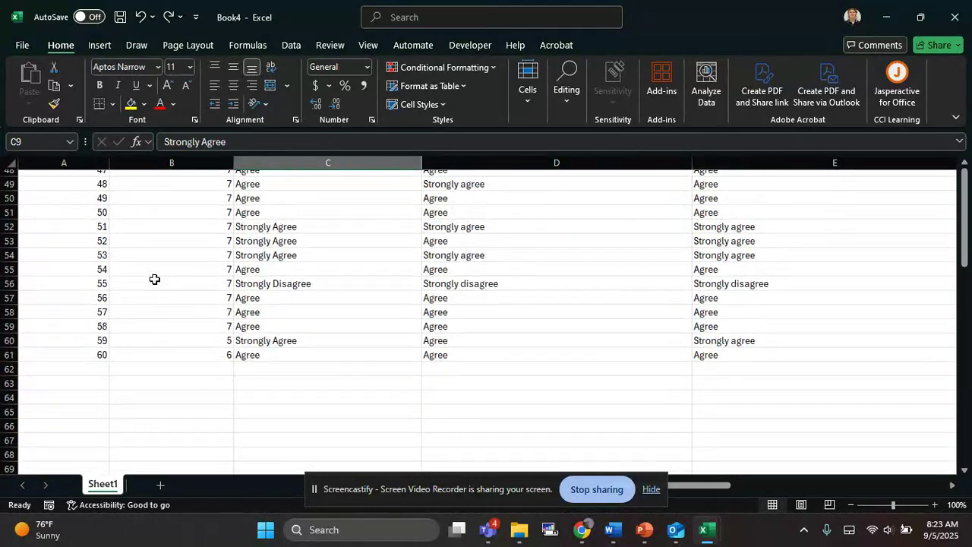
pyautogui.scroll(5, 155, 279)
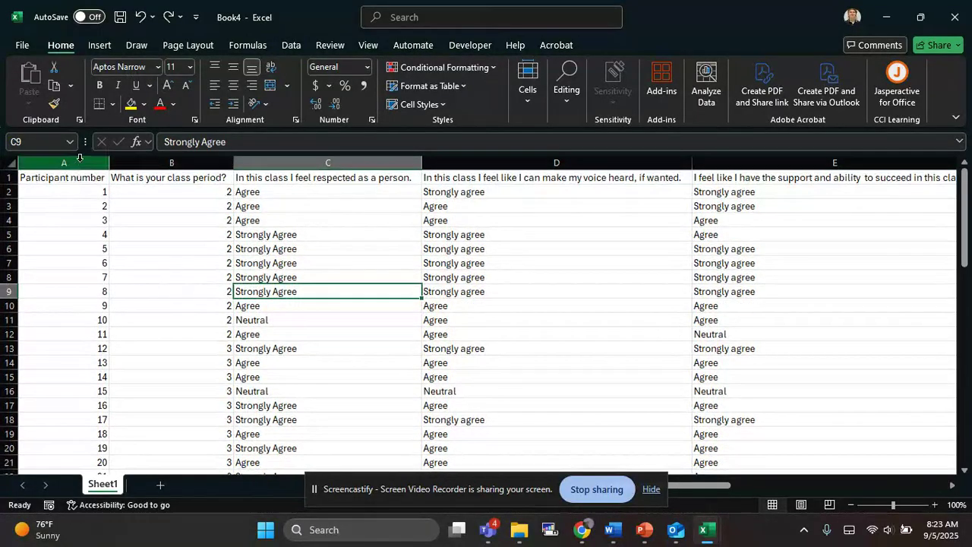
pyautogui.click(78, 163)
pyautogui.click(186, 291)
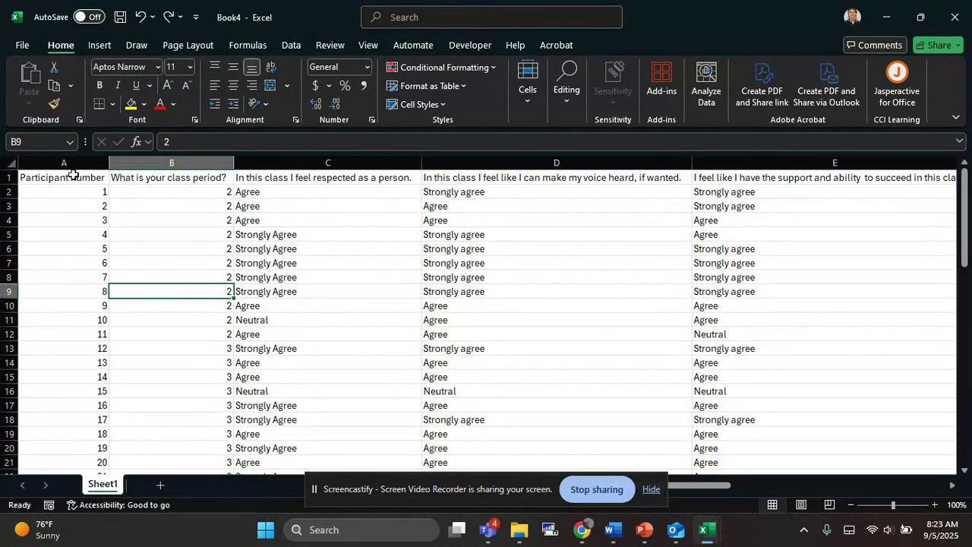
# Step: Format the survey data in A1:I61 as a table with headers, using a light purple table style
pyautogui.moveTo(73, 176); pyautogui.dragTo(697, 443)
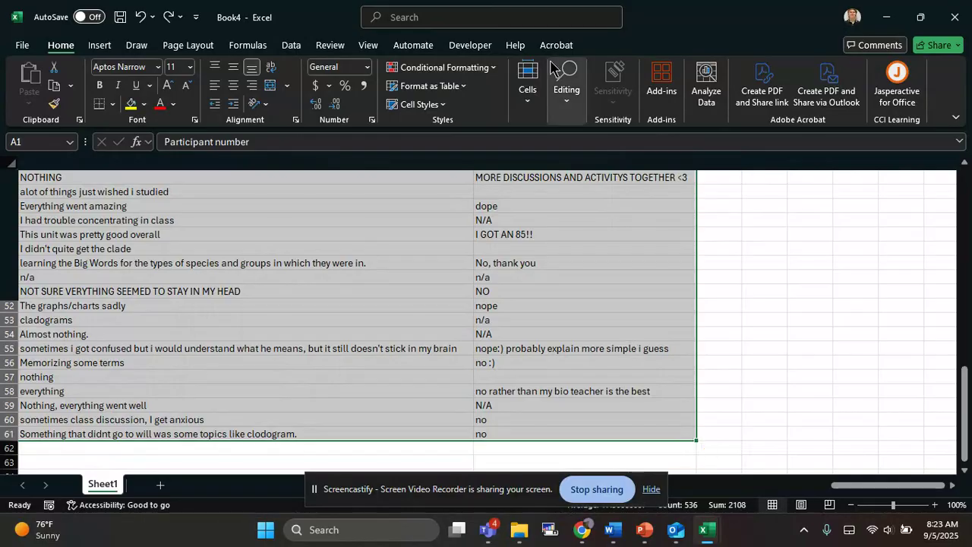
pyautogui.click(498, 18)
pyautogui.write('table')
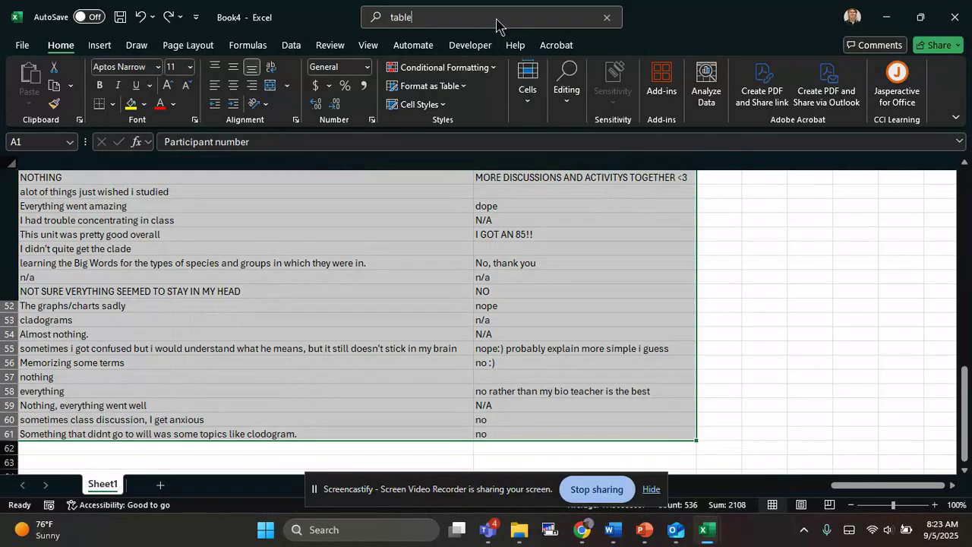
pyautogui.moveTo(586, 100)
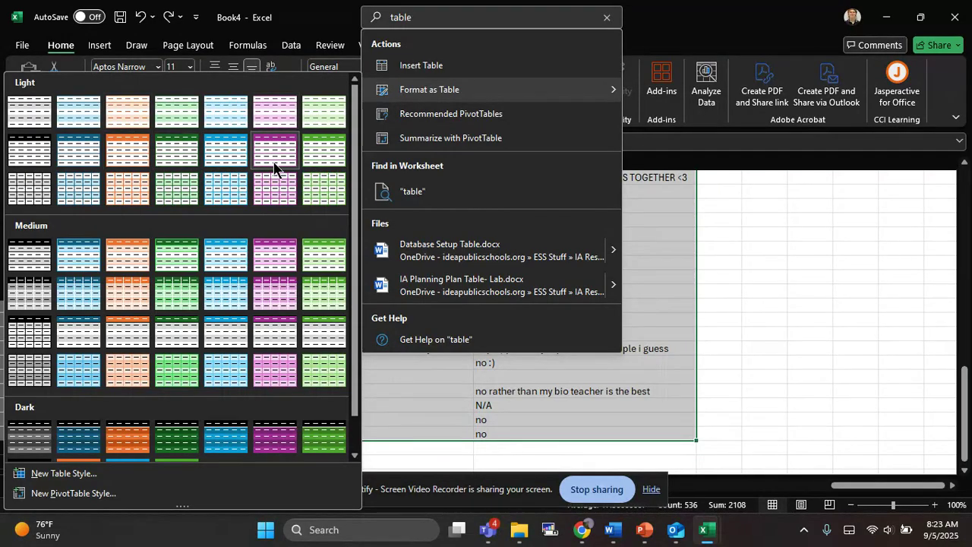
pyautogui.click(273, 186)
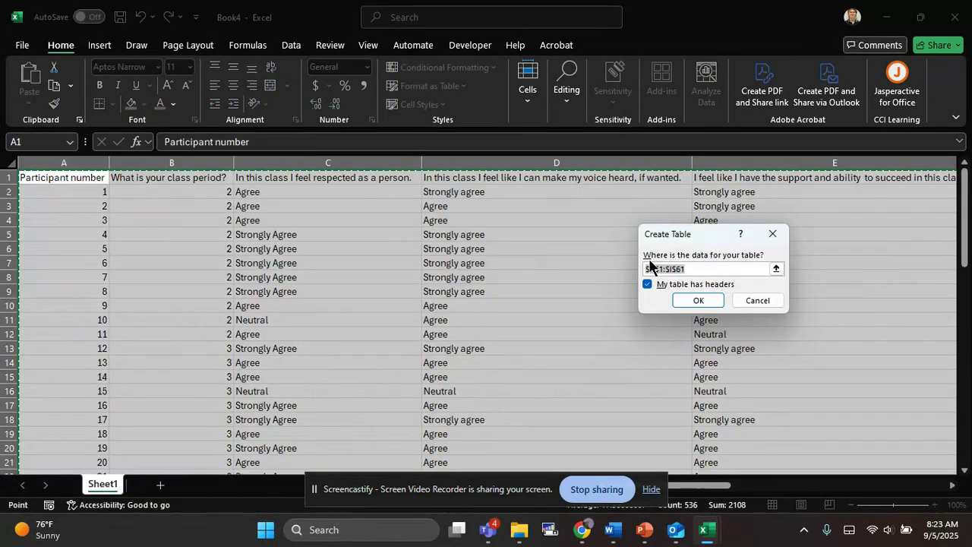
pyautogui.click(695, 301)
pyautogui.click(260, 276)
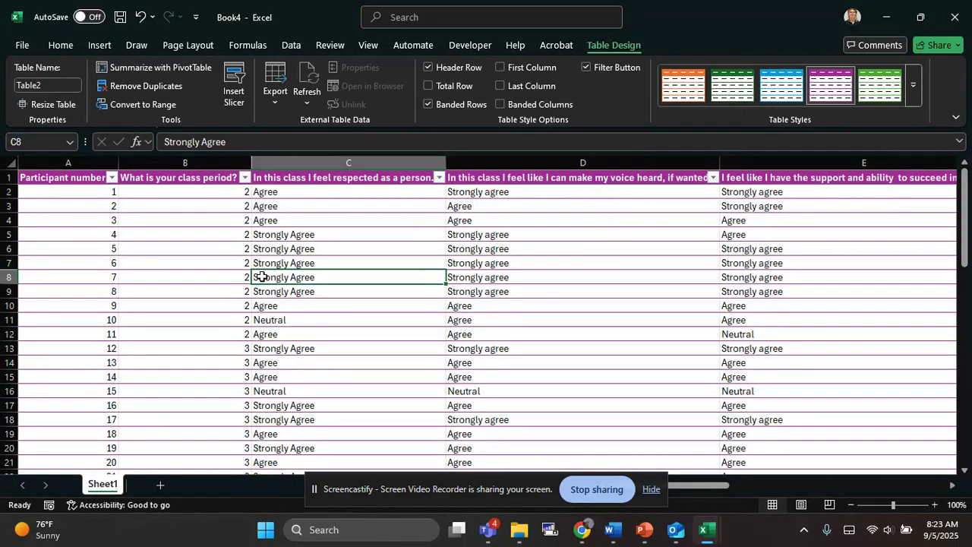
# Step: Filter the class period column to show only the period 7 responses
pyautogui.scroll(-6, 170, 260)
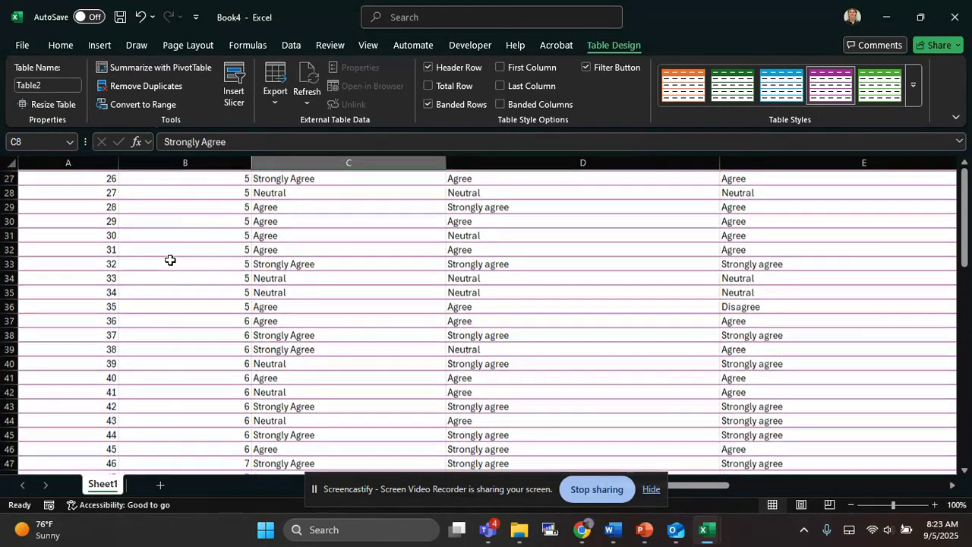
pyautogui.scroll(6, 170, 260)
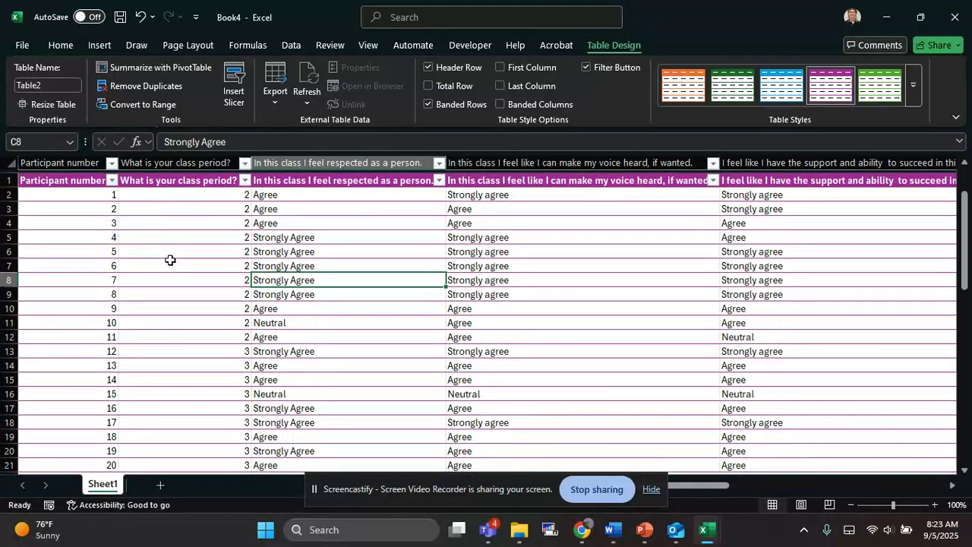
pyautogui.hscroll(1, 278, 200)
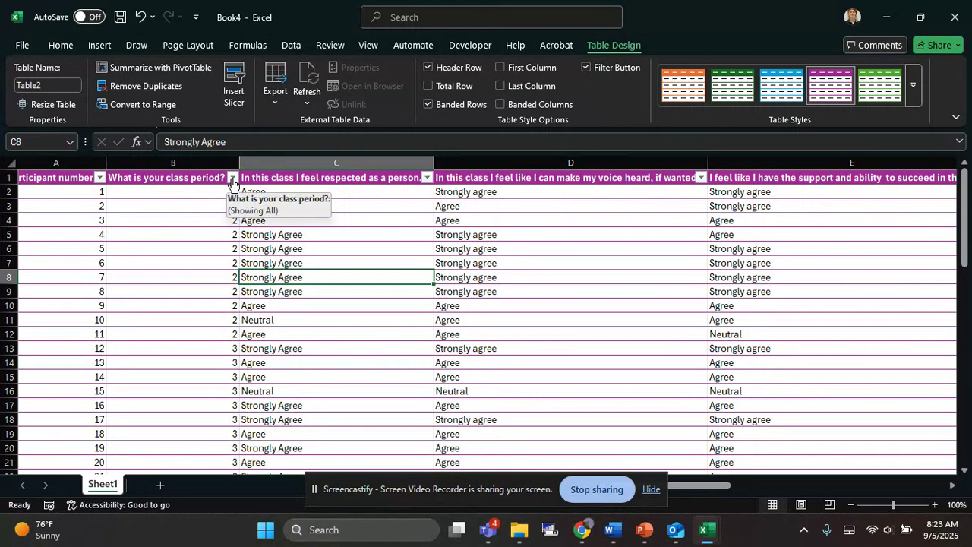
pyautogui.click(233, 178)
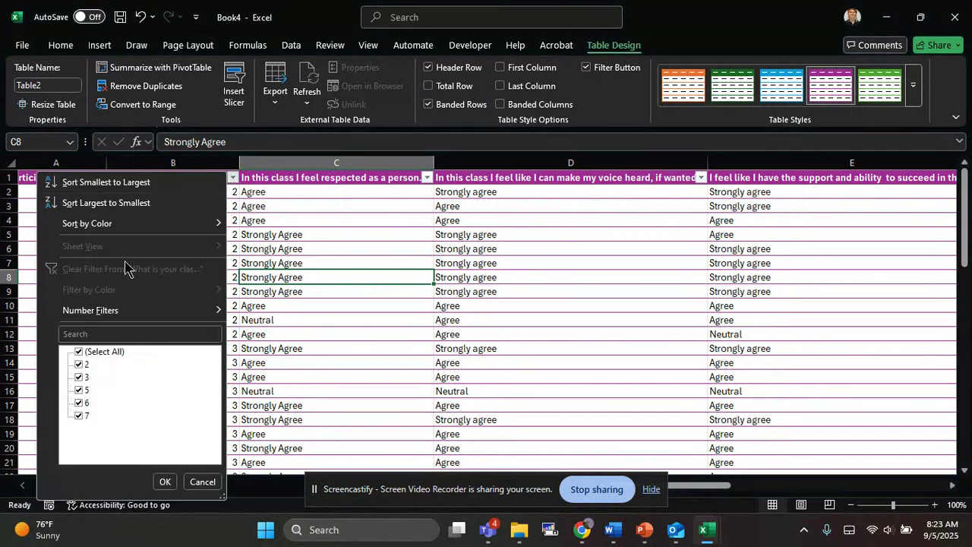
pyautogui.click(79, 364)
pyautogui.click(79, 378)
pyautogui.click(79, 391)
pyautogui.click(79, 403)
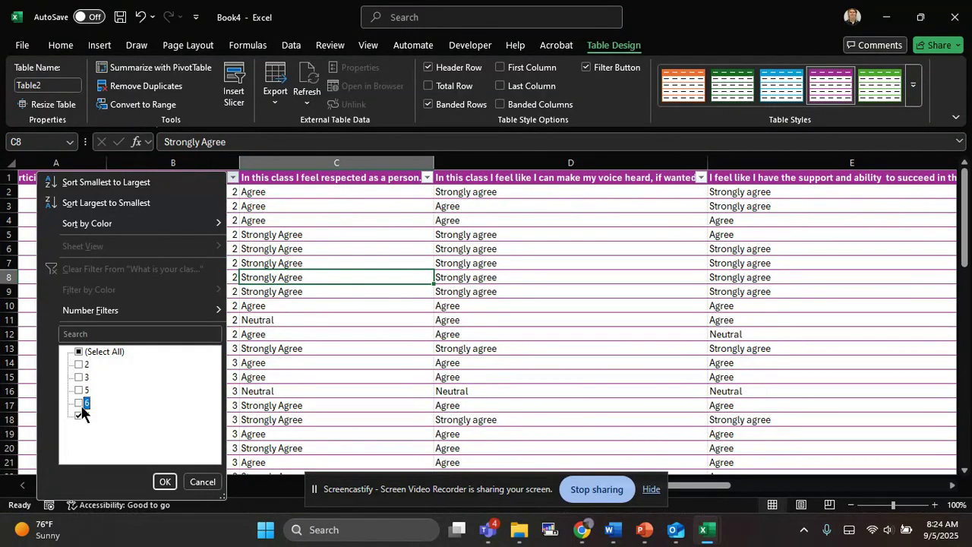
pyautogui.click(165, 481)
pyautogui.hscroll(6, 238, 302)
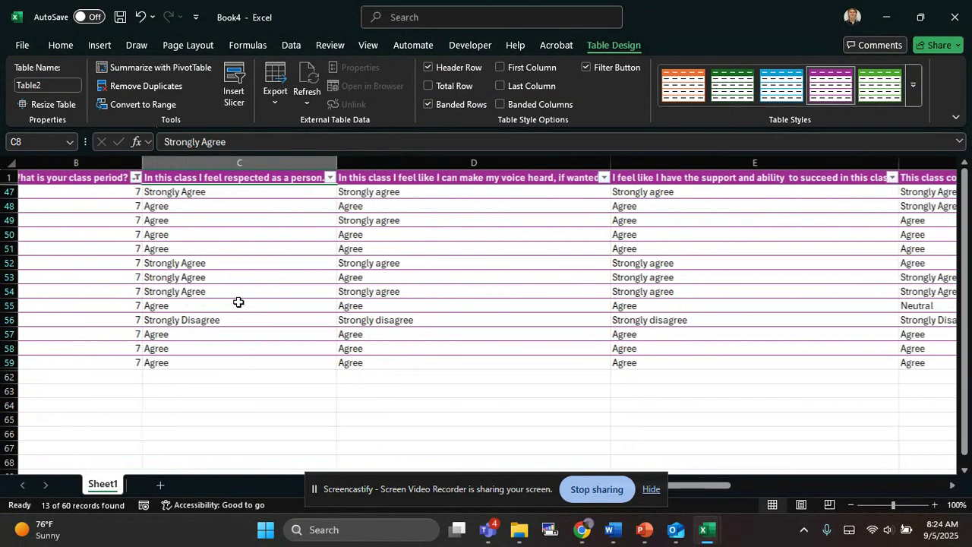
pyautogui.hscroll(-6, 239, 303)
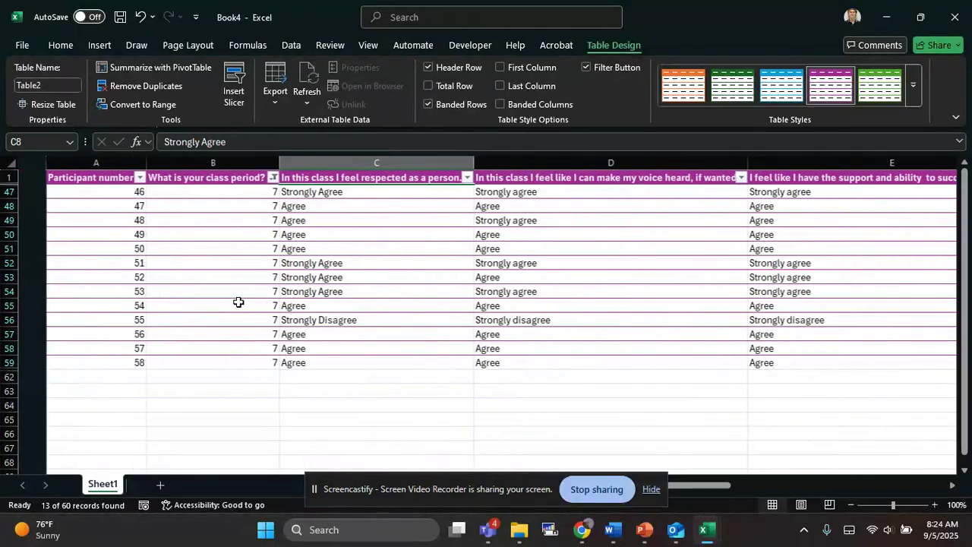
# Step: Restore all class periods in the class period column's filter
pyautogui.click(245, 177)
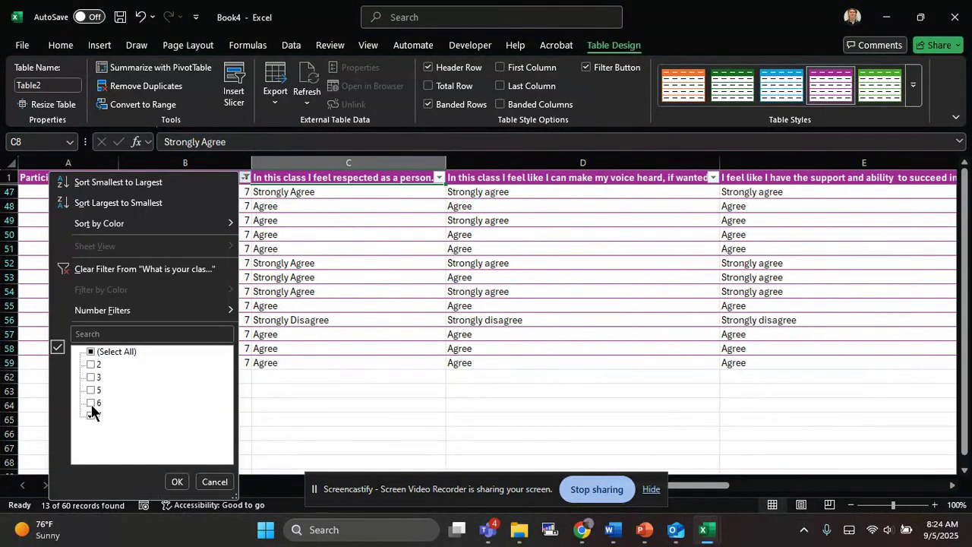
pyautogui.click(91, 351)
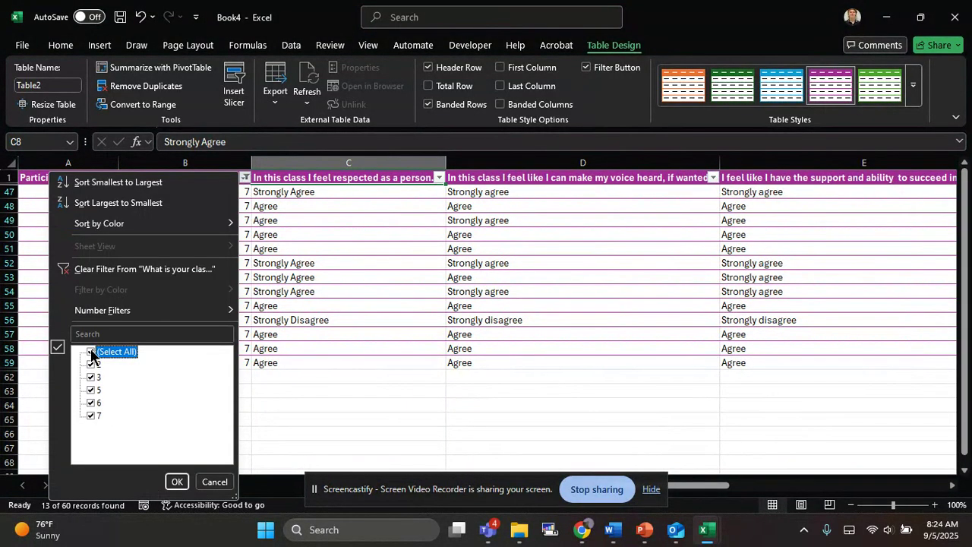
pyautogui.click(177, 482)
pyautogui.click(348, 263)
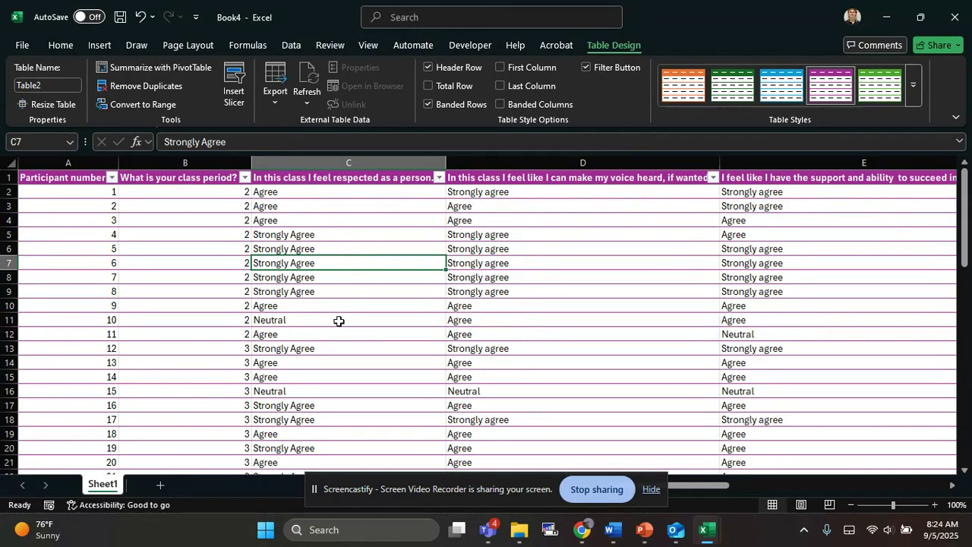
pyautogui.click(246, 179)
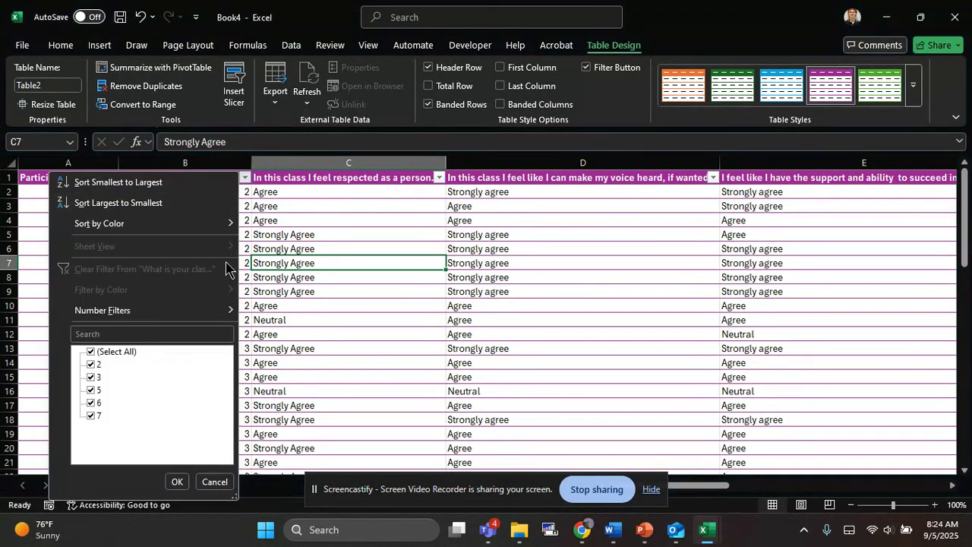
pyautogui.click(306, 287)
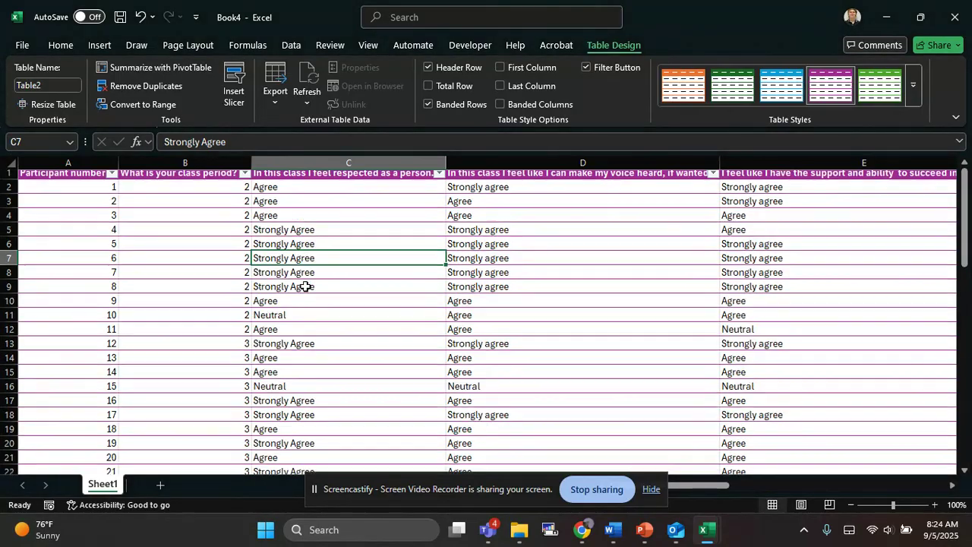
pyautogui.scroll(-2, 305, 287)
pyautogui.scroll(2, 305, 286)
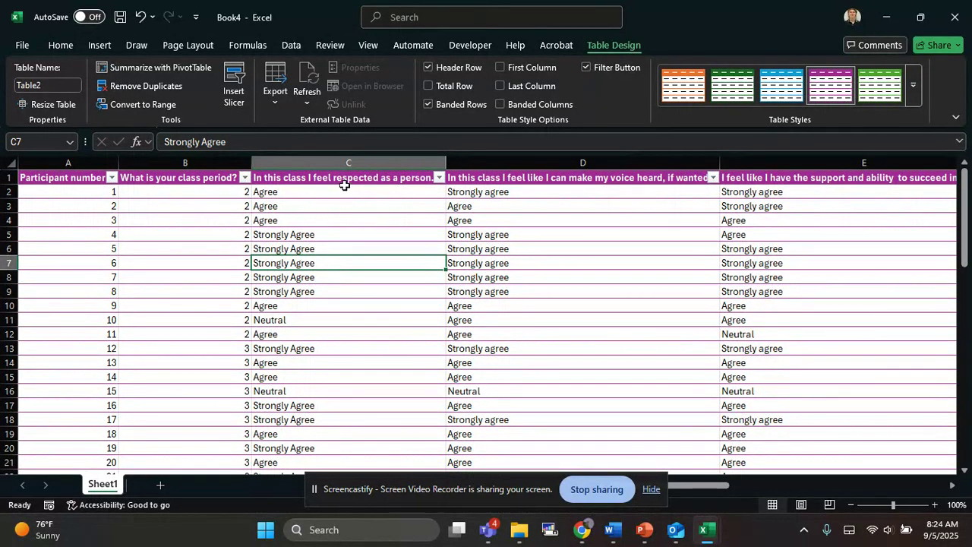
# Step: Step through the agreement-rating columns of the first rows to the "What went well for you this unit?" answers
pyautogui.click(347, 177)
pyautogui.press('Right')
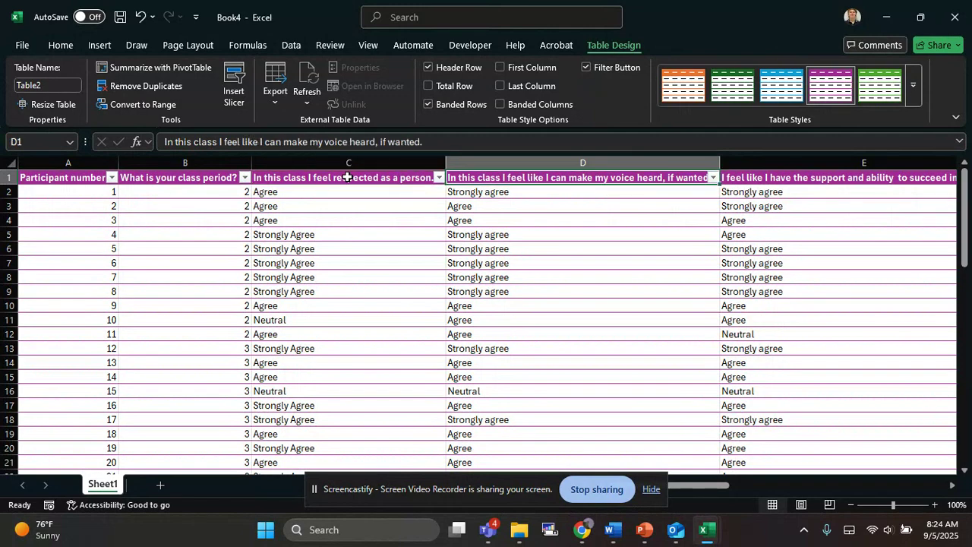
pyautogui.press('Down')
pyautogui.press('Left')
pyautogui.press('Right')
pyautogui.press('Down')
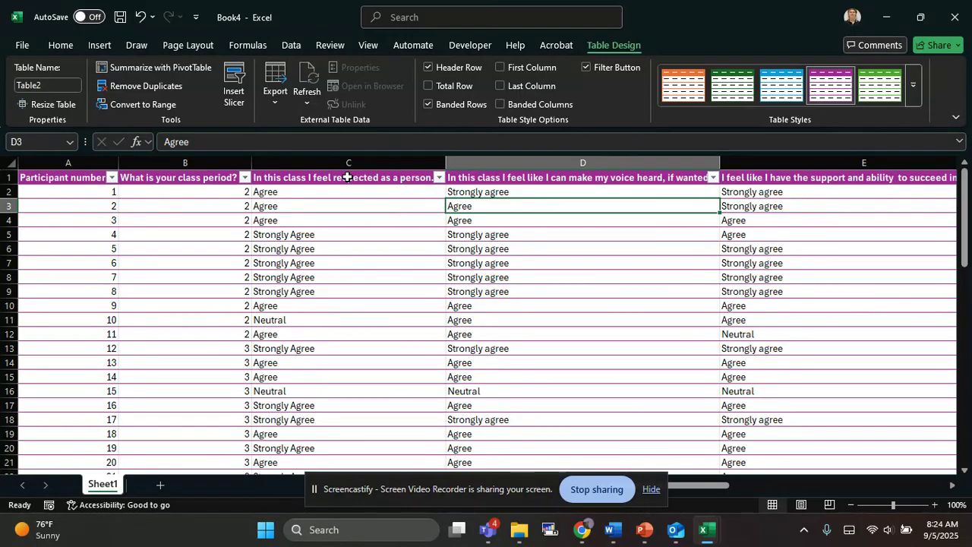
pyautogui.press('Right')
pyautogui.press('Right')
pyautogui.press('Right')
pyautogui.press('Right')
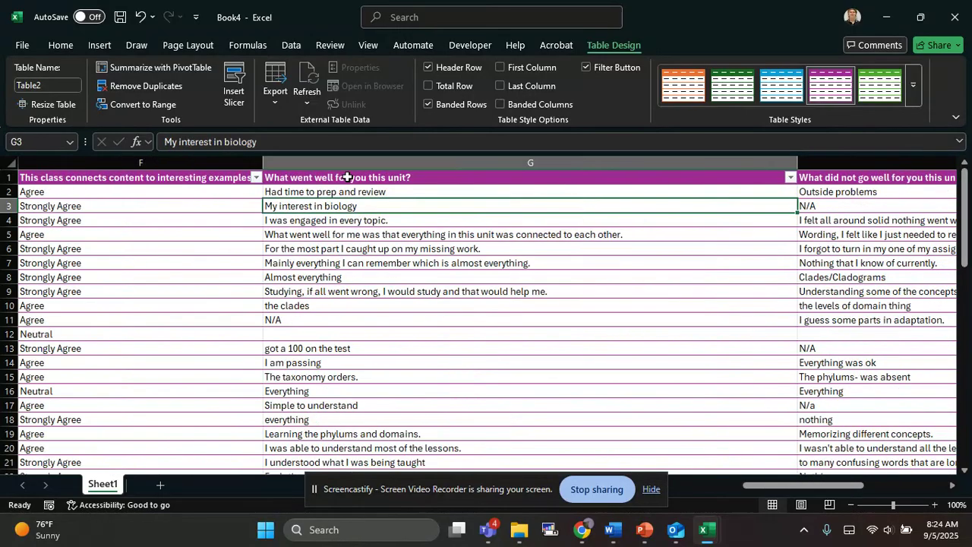
pyautogui.press('Left')
# Step: Compare the agreement-rating question columns with the open-ended response columns about what went well and what did not
pyautogui.hscroll(-1, 347, 177)
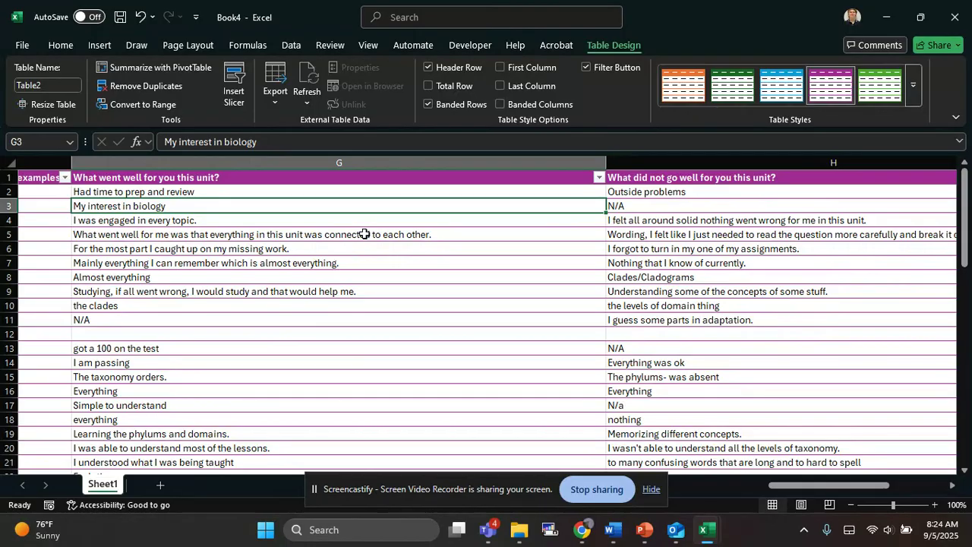
pyautogui.hscroll(-2, 364, 234)
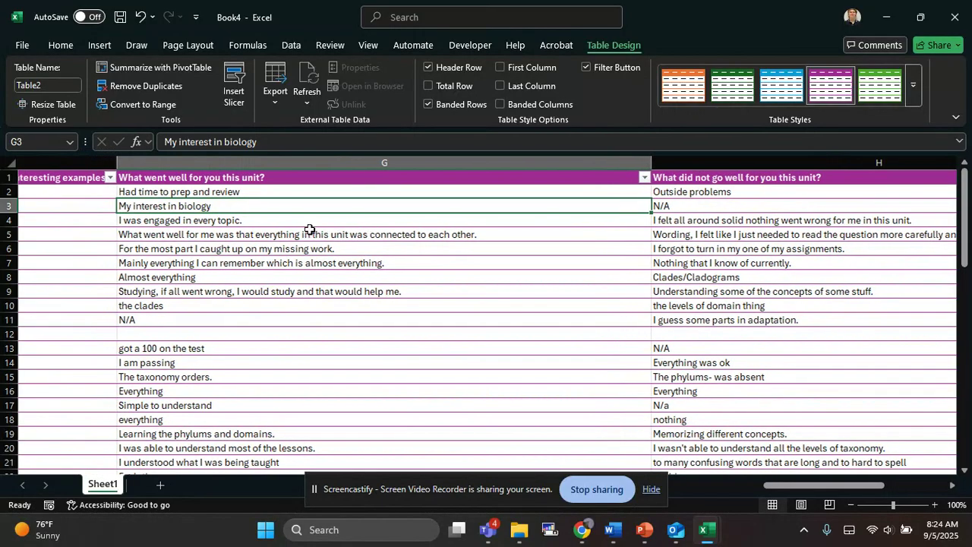
pyautogui.hscroll(-10, 310, 230)
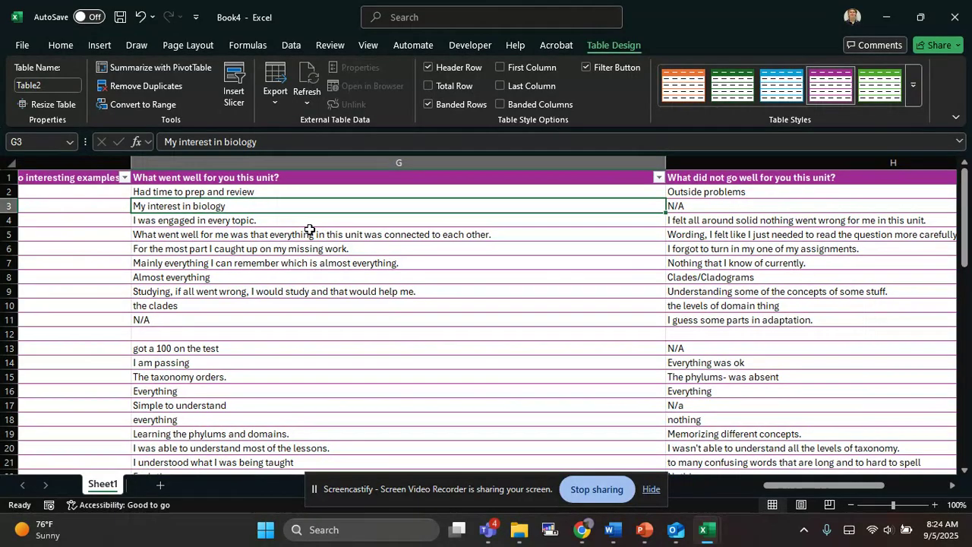
pyautogui.hscroll(-4, 310, 229)
pyautogui.hscroll(-2, 187, 198)
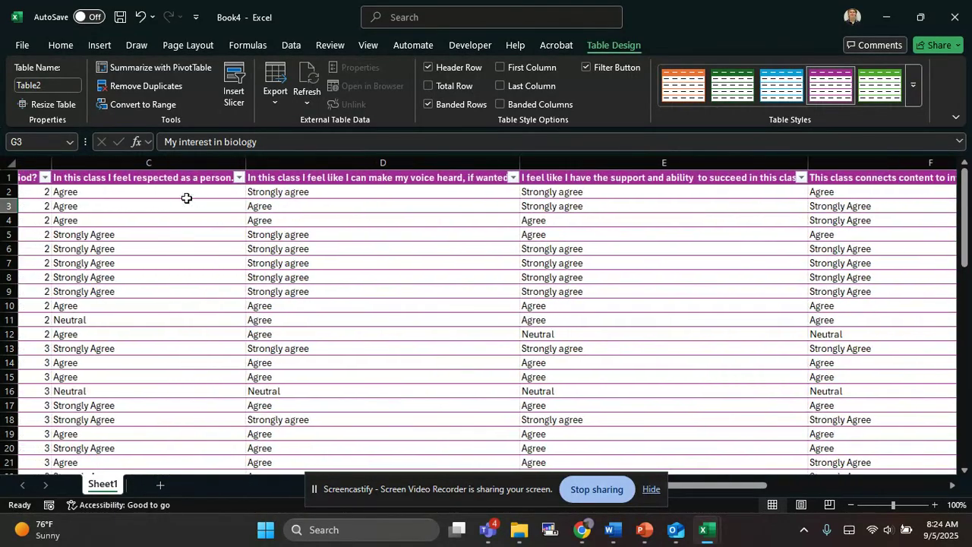
pyautogui.hscroll(4, 658, 304)
pyautogui.hscroll(12, 658, 305)
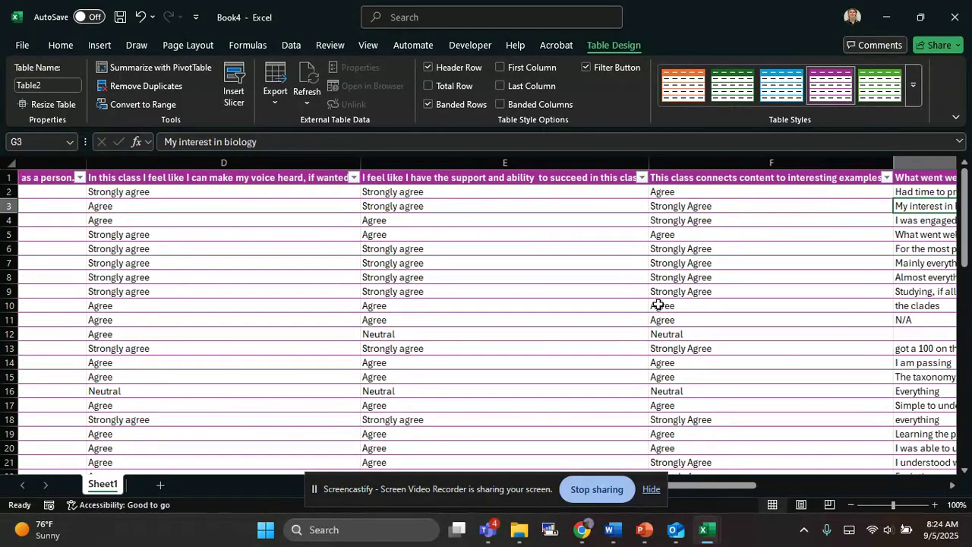
pyautogui.hscroll(5, 733, 270)
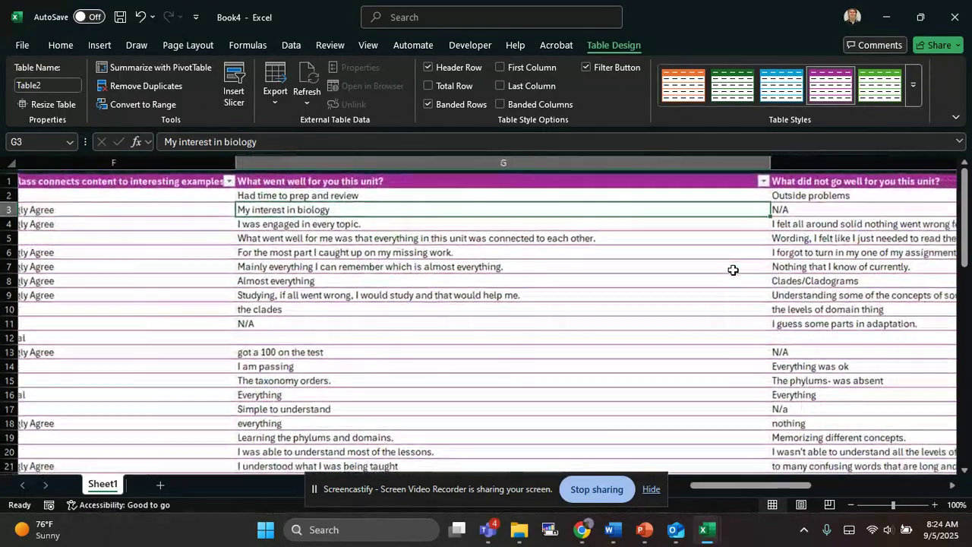
pyautogui.hscroll(4, 733, 270)
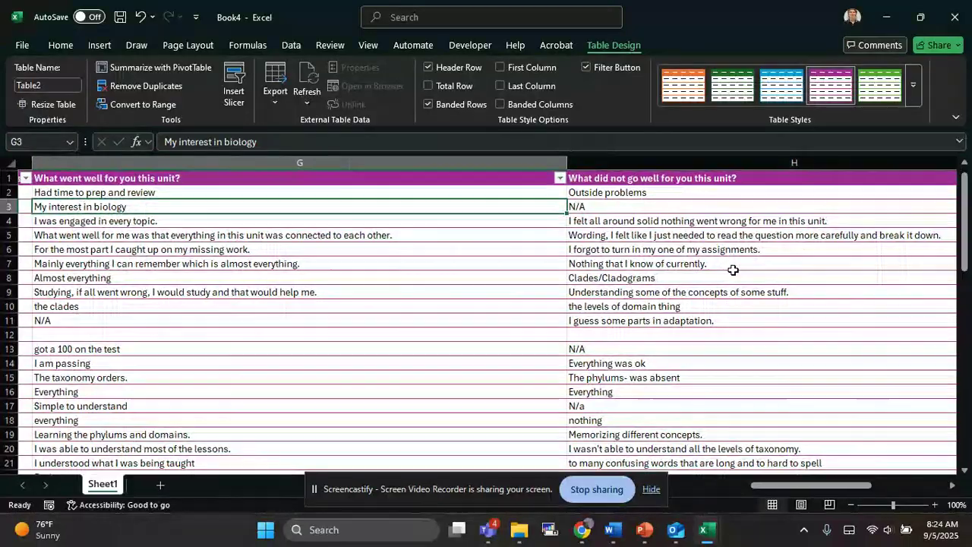
pyautogui.hscroll(2, 733, 270)
pyautogui.hscroll(3, 734, 270)
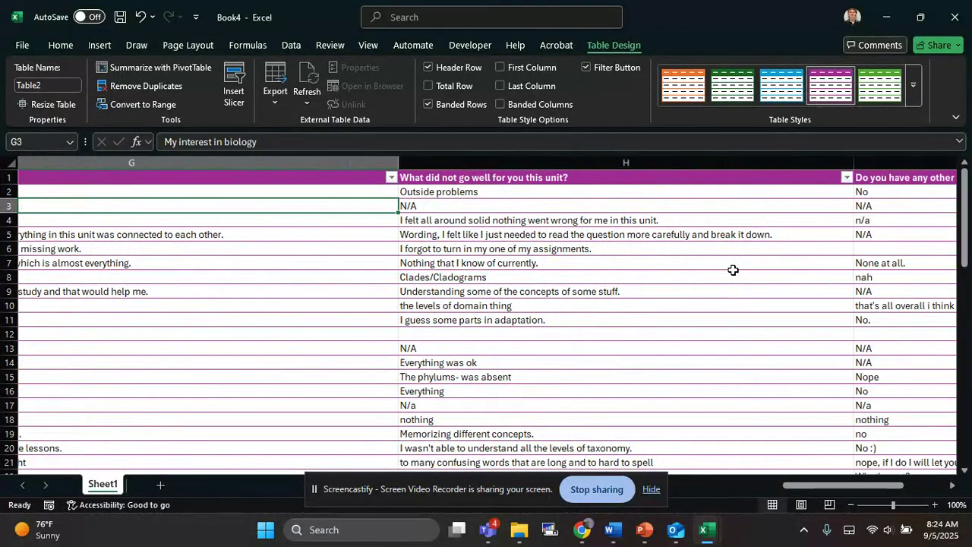
pyautogui.hscroll(-18, 733, 270)
pyautogui.hscroll(-10, 553, 231)
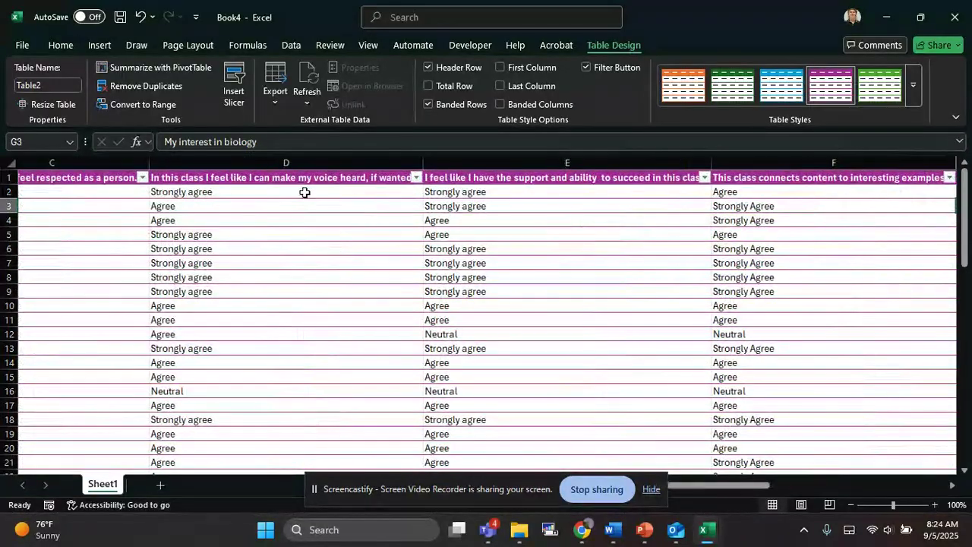
# Step: Insert a blank table column between the "I feel respected as a person" and "make my voice heard" question columns
pyautogui.hscroll(-5, 191, 245)
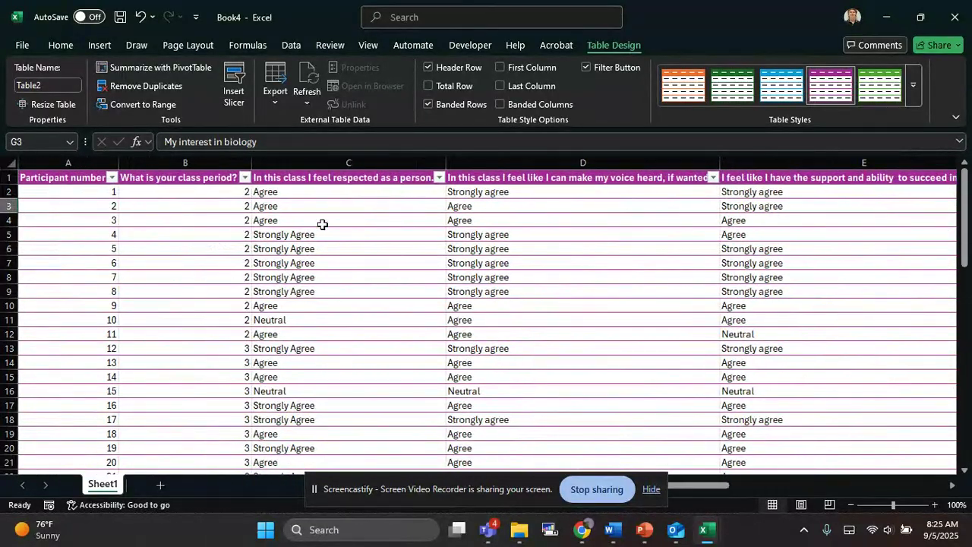
pyautogui.rightClick(474, 157)
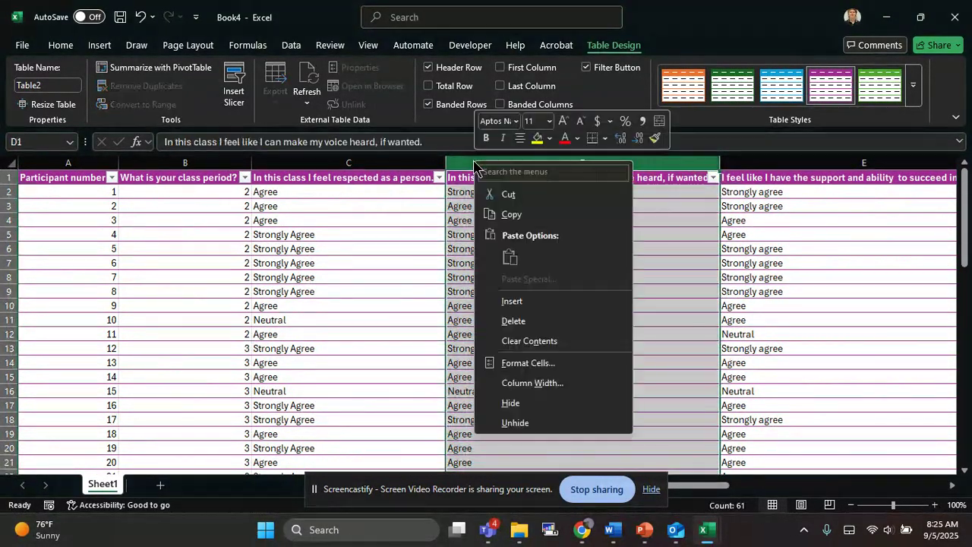
pyautogui.click(523, 302)
pyautogui.click(465, 272)
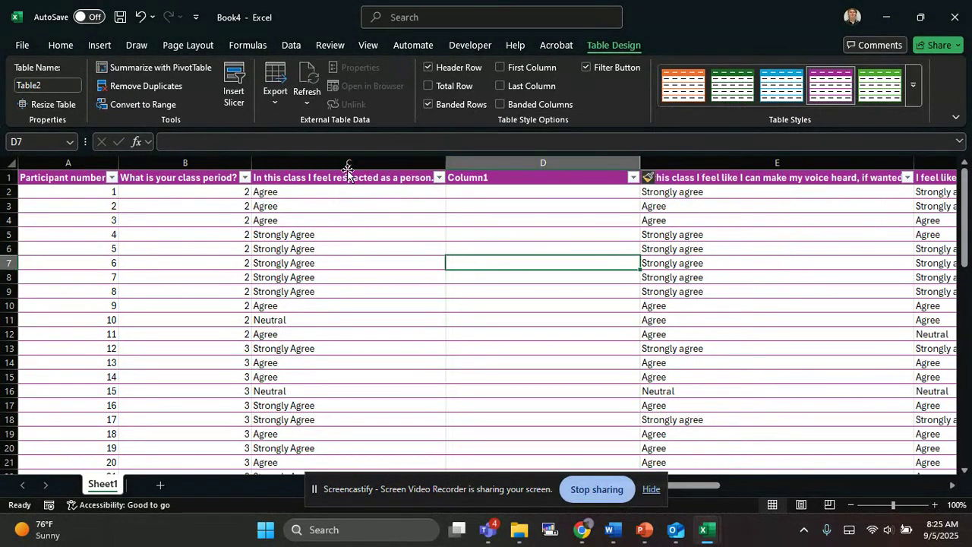
# Step: Rename the new column's header to "Respect numerical codes"
pyautogui.click(516, 183)
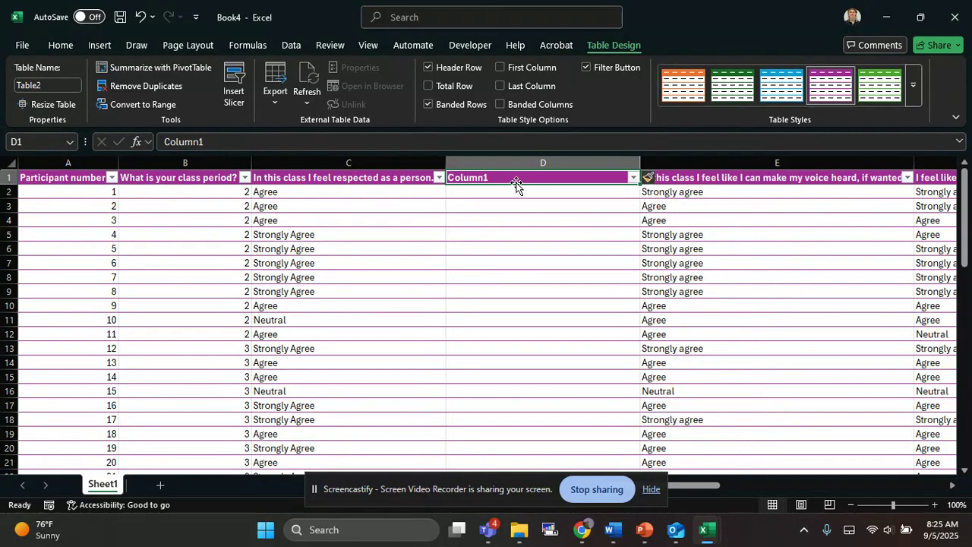
pyautogui.doubleClick(516, 182)
pyautogui.press('BackSpace')
pyautogui.press('BackSpace')
pyautogui.press('BackSpace')
pyautogui.press('BackSpace')
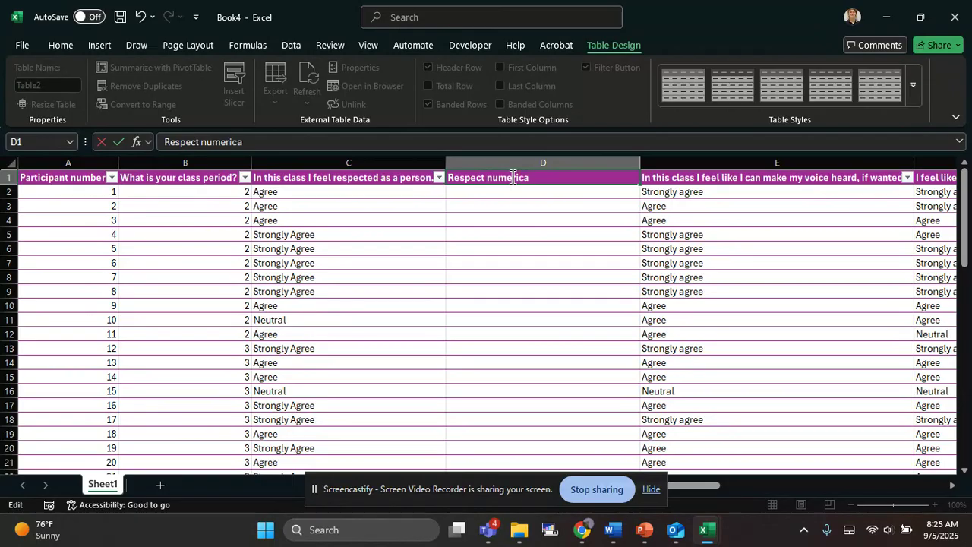
pyautogui.write('es')
pyautogui.press('Return')
pyautogui.press('Return')
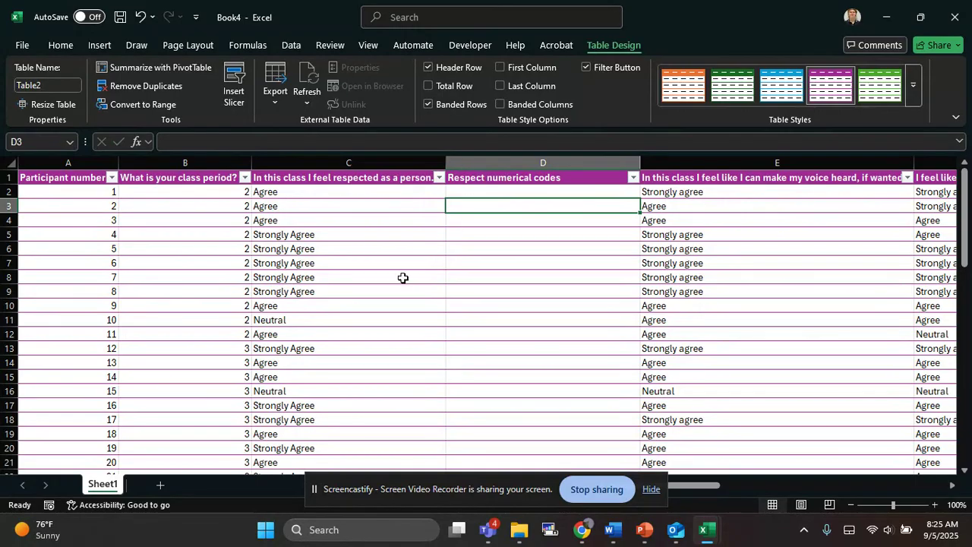
# Step: Enter the title "Key for Question 1" in cell C63, below the end of the table
pyautogui.scroll(-4, 402, 278)
pyautogui.scroll(-6, 401, 277)
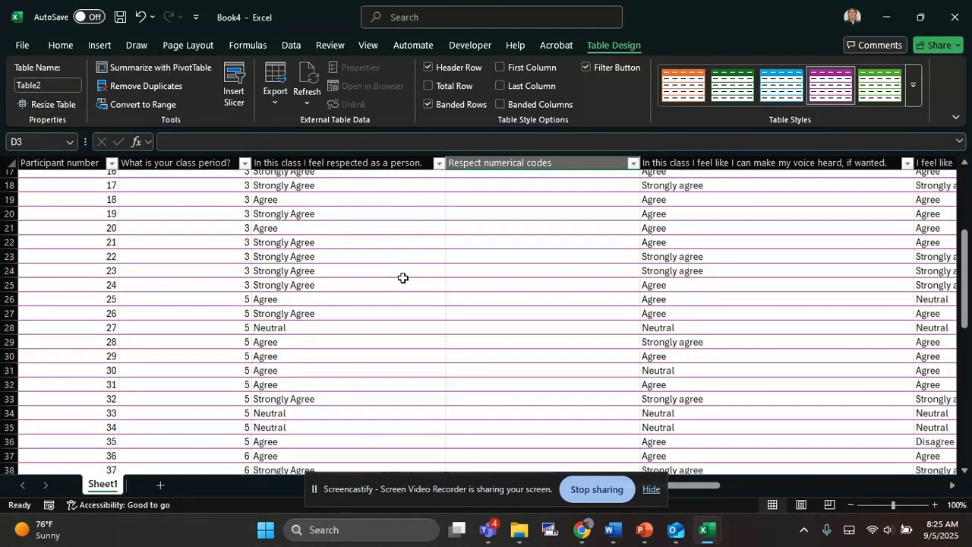
pyautogui.click(385, 329)
pyautogui.scroll(-4, 380, 347)
pyautogui.scroll(-2, 373, 380)
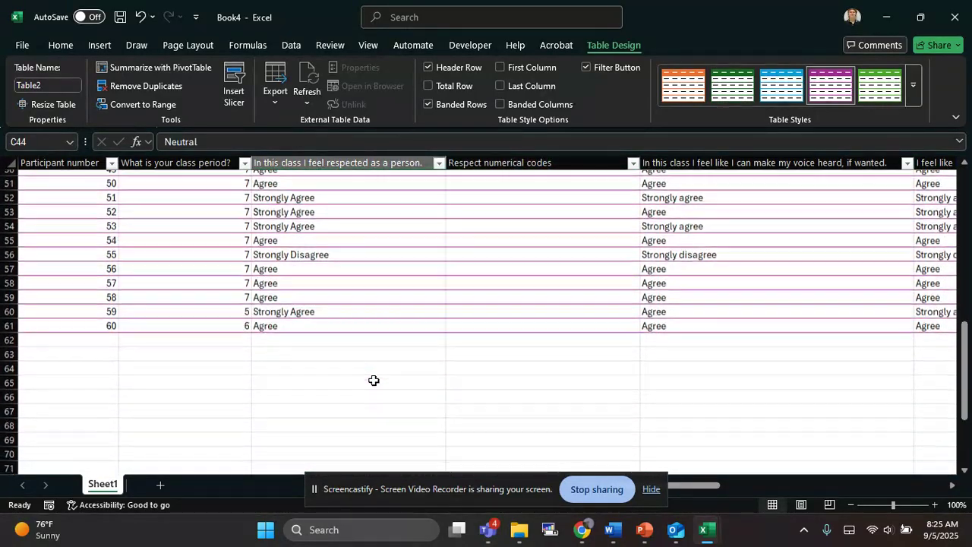
pyautogui.click(357, 364)
pyautogui.scroll(15, 354, 342)
pyautogui.scroll(-15, 371, 326)
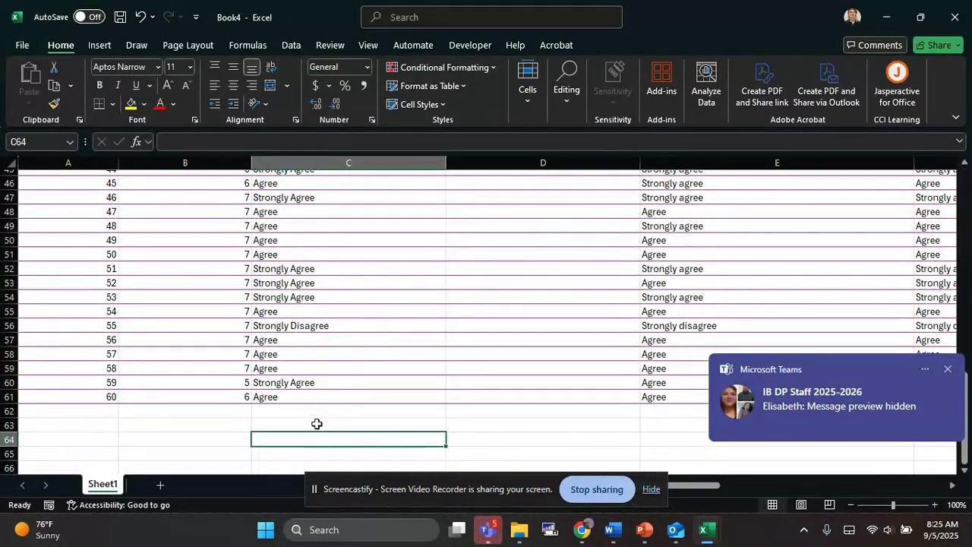
pyautogui.click(317, 420)
pyautogui.scroll(-2, 317, 414)
pyautogui.click(298, 357)
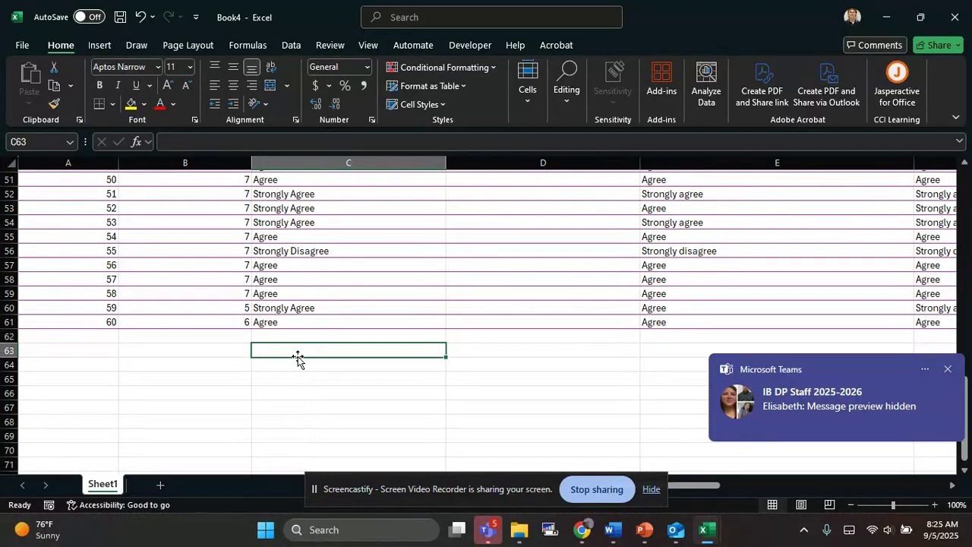
pyautogui.write('Key for ')
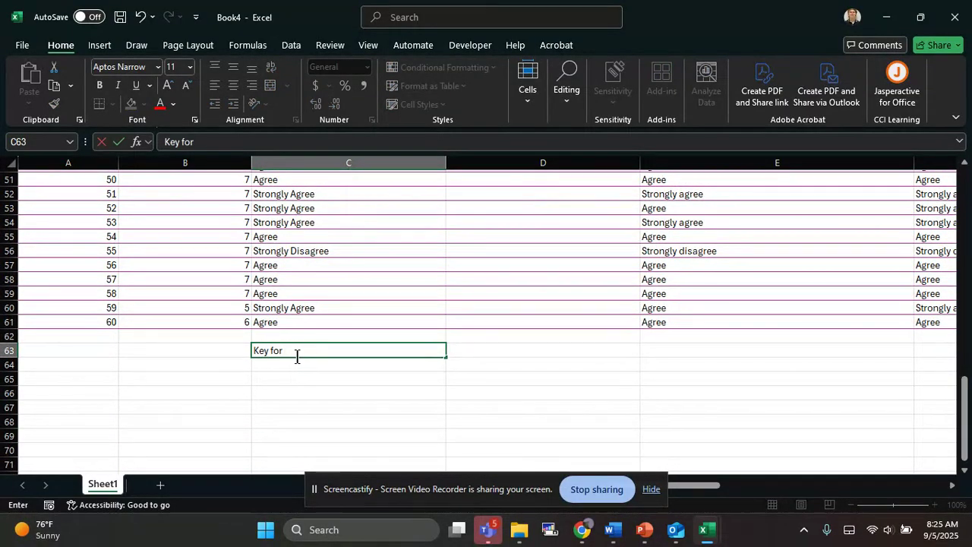
pyautogui.write('Question 1')
pyautogui.press('Return')
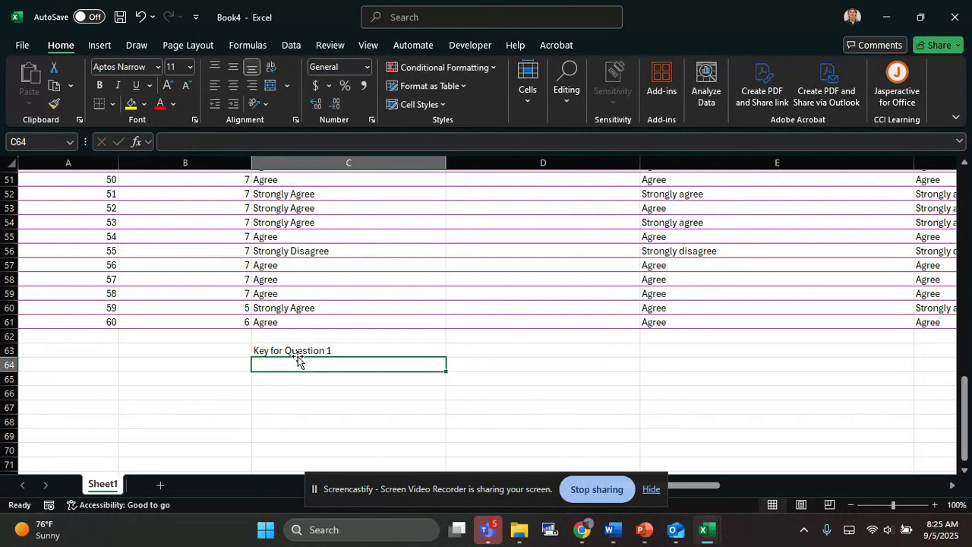
# Step: Add the headings "Response" and "Number" in C64 and D64 under the key's title
pyautogui.write('Response')
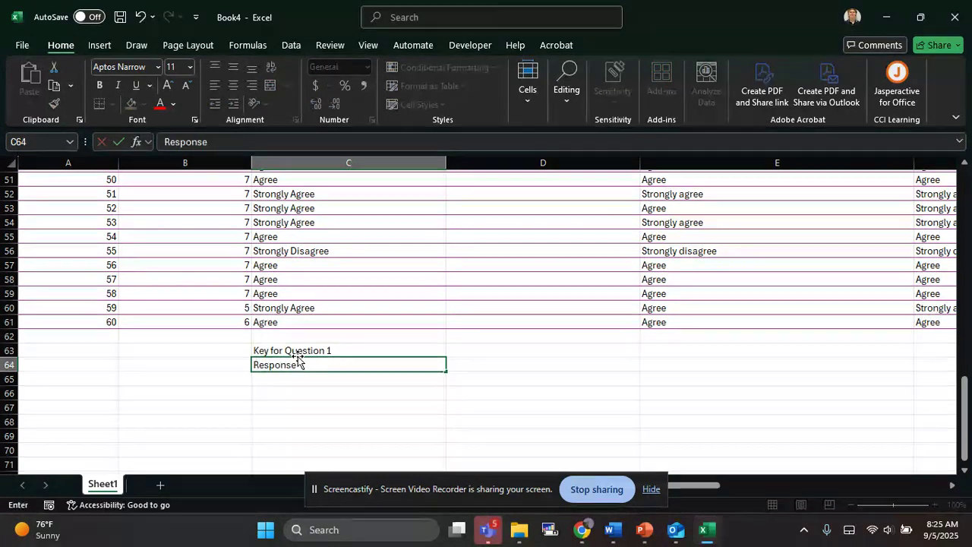
pyautogui.press('Tab')
pyautogui.write('Number')
pyautogui.press('Down')
pyautogui.press('Left')
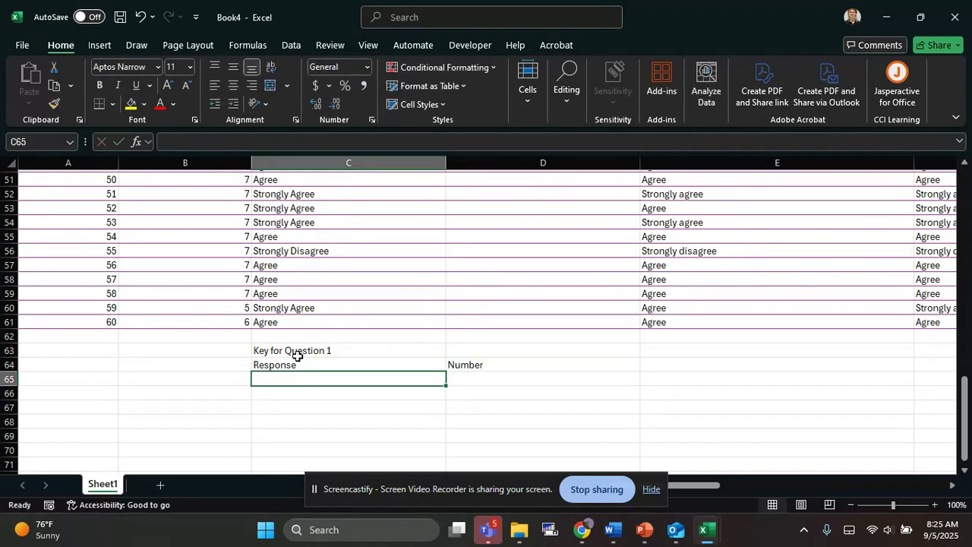
# Step: List "Strongly Agree" and "Agree" as the first two responses of the key in C65 and C66
pyautogui.write('Agre')
pyautogui.press('BackSpace')
pyautogui.press('BackSpace')
pyautogui.press('BackSpace')
pyautogui.press('BackSpace')
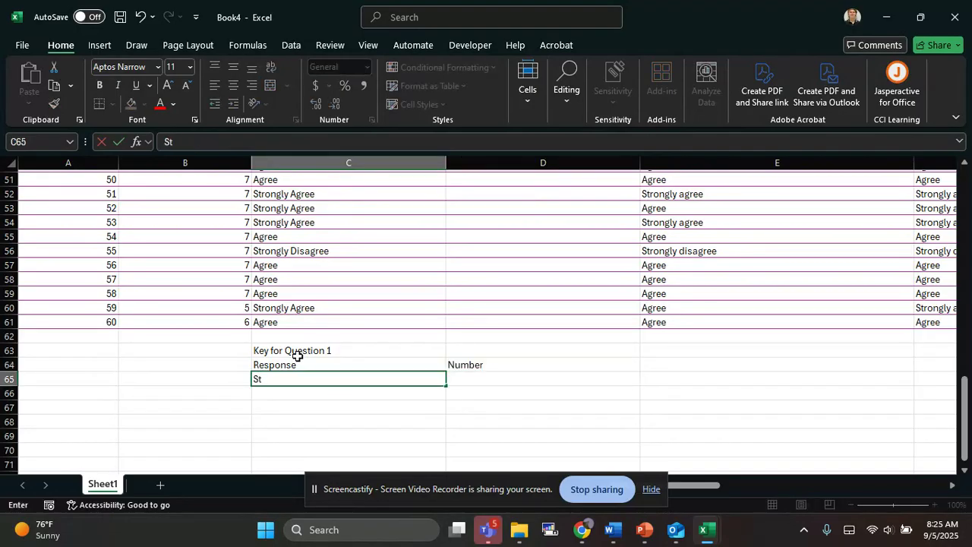
pyautogui.write('Strongly Agr')
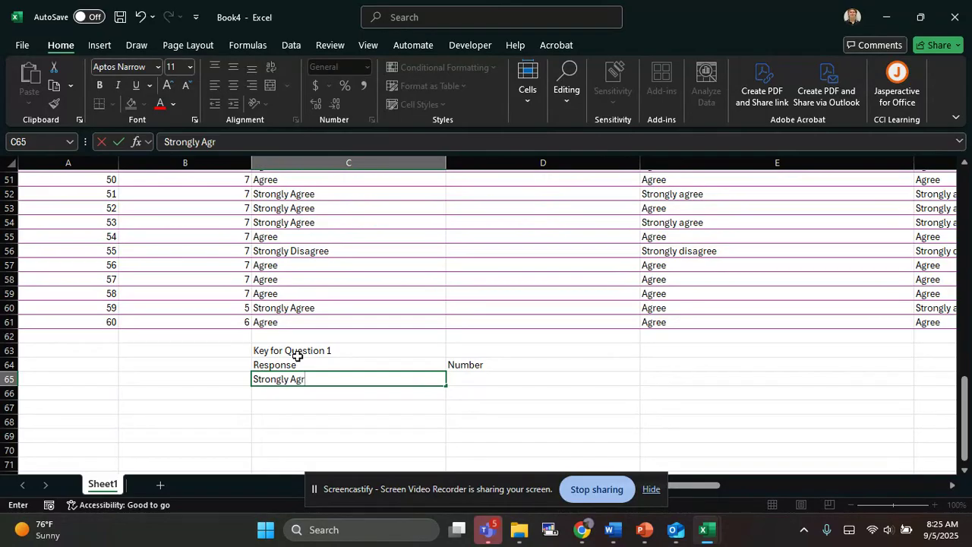
pyautogui.write('ee')
pyautogui.press('Return')
pyautogui.write('Agree')
pyautogui.press('Return')
# Step: Complete the key's response list with "Neutral", "Disagree" and "Strongly Disagre" in C67 to C69
pyautogui.write('Ne')
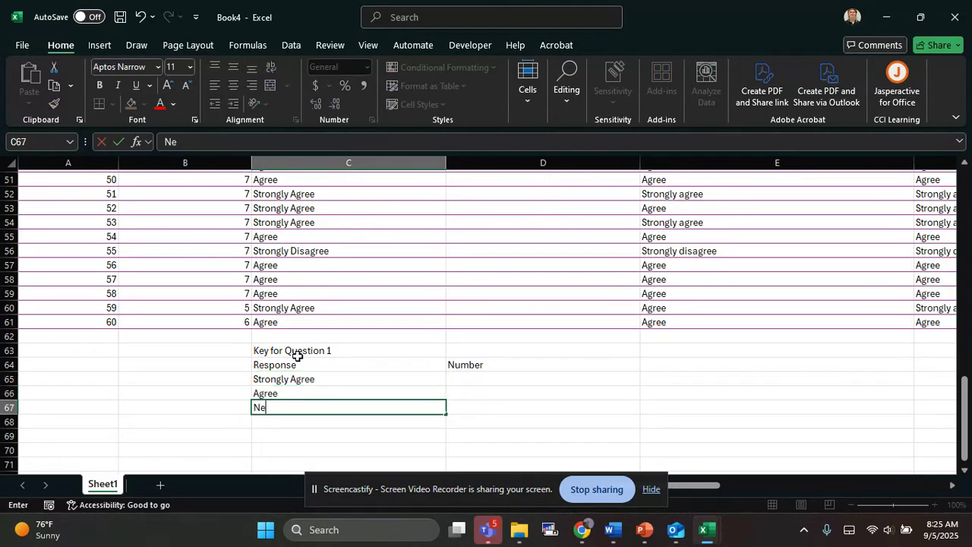
pyautogui.write('utral')
pyautogui.press('Return')
pyautogui.write('Disagree')
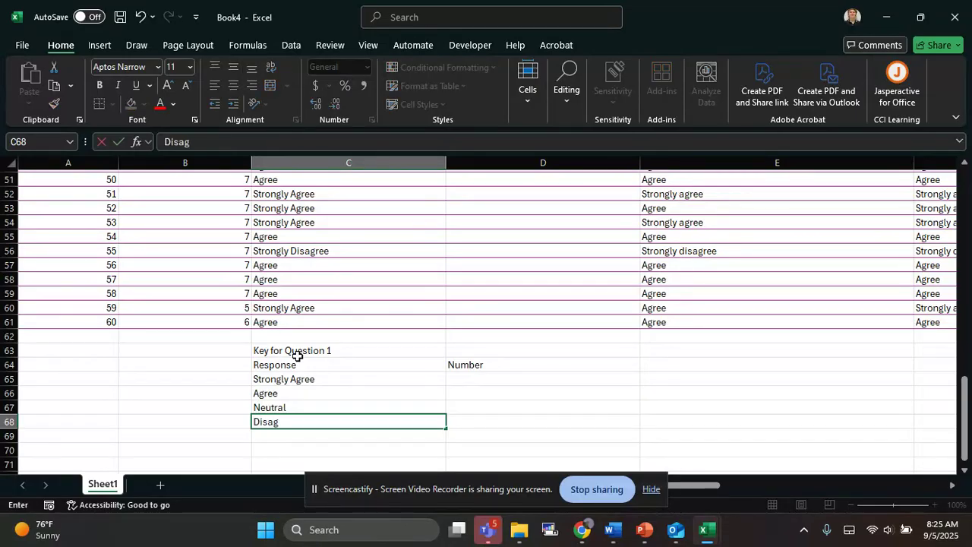
pyautogui.press('Return')
pyautogui.write('A')
pyautogui.press('BackSpace')
pyautogui.press('BackSpace')
pyautogui.write('Stron')
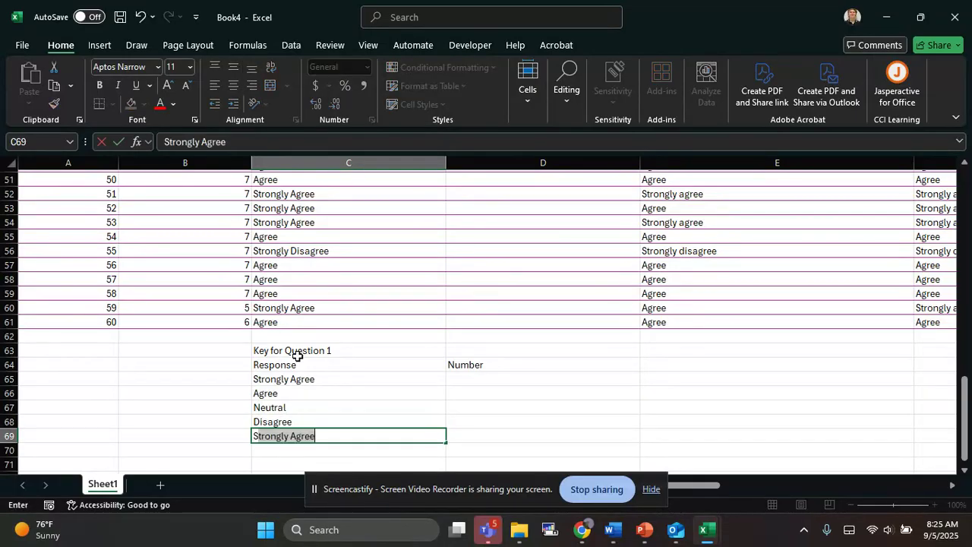
pyautogui.write('ly')
pyautogui.press('BackSpace')
pyautogui.write('gly Disagre')
pyautogui.press('Return')
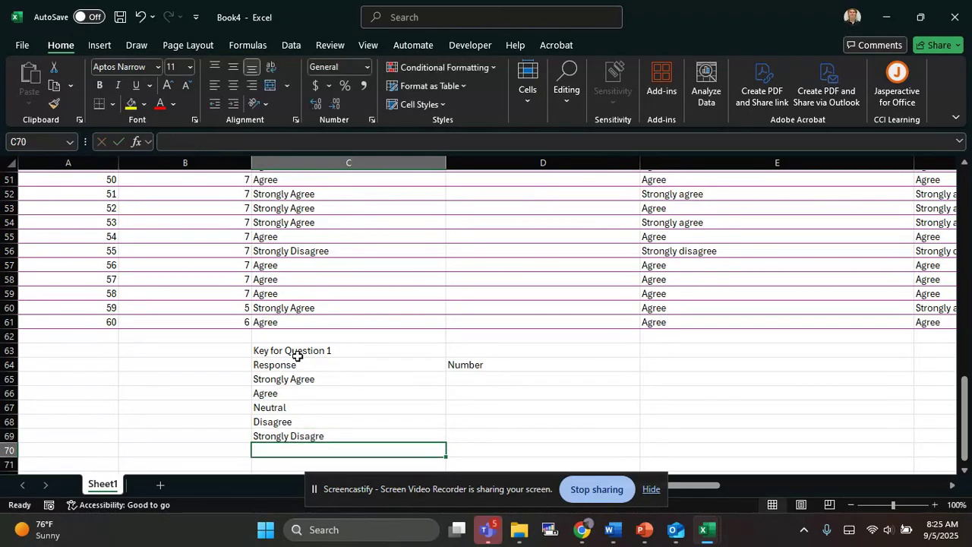
# Step: Assign the number 5 to Strongly Agree in the key's Number column
pyautogui.press('Right')
pyautogui.press('Up')
pyautogui.press('Up')
pyautogui.press('Up')
pyautogui.press('Up')
pyautogui.press('Up')
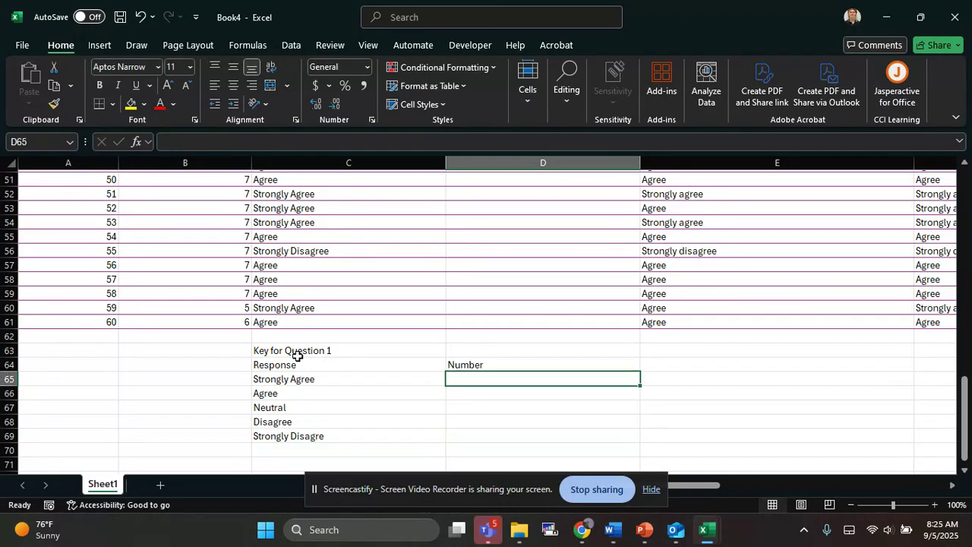
pyautogui.write('5')
pyautogui.press('Return')
pyautogui.press('Up')
pyautogui.write('4')
pyautogui.press('Return')
pyautogui.press('Up')
pyautogui.write('5')
pyautogui.press('Return')
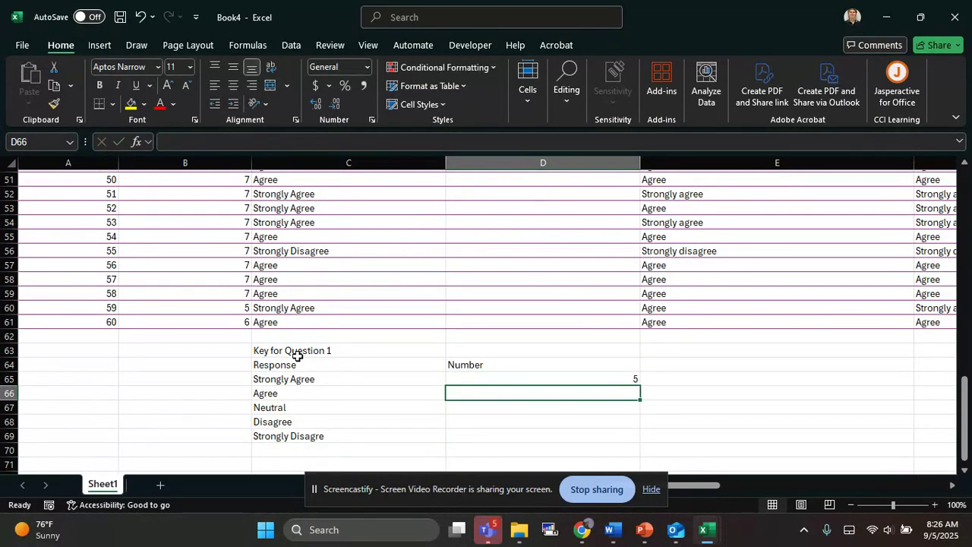
# Step: Assign 4 to Agree, 3 to Neutral, 2 to Disagree and 1 to the strongest disagreement in the key
pyautogui.write('4')
pyautogui.press('Return')
pyautogui.write('3')
pyautogui.press('Return')
pyautogui.write('2')
pyautogui.press('Return')
pyautogui.write('1')
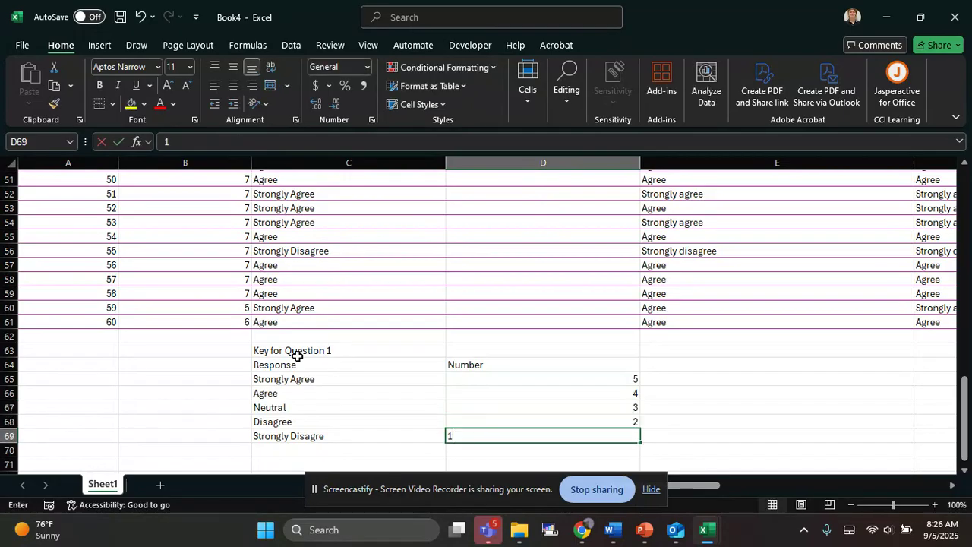
pyautogui.press('Left')
# Step: Review the key's response labels and the number code matched to each one
pyautogui.press('Up')
pyautogui.press('Up')
pyautogui.press('Up')
pyautogui.press('Up')
pyautogui.press('Down')
pyautogui.press('Down')
pyautogui.press('Down')
pyautogui.press('Down')
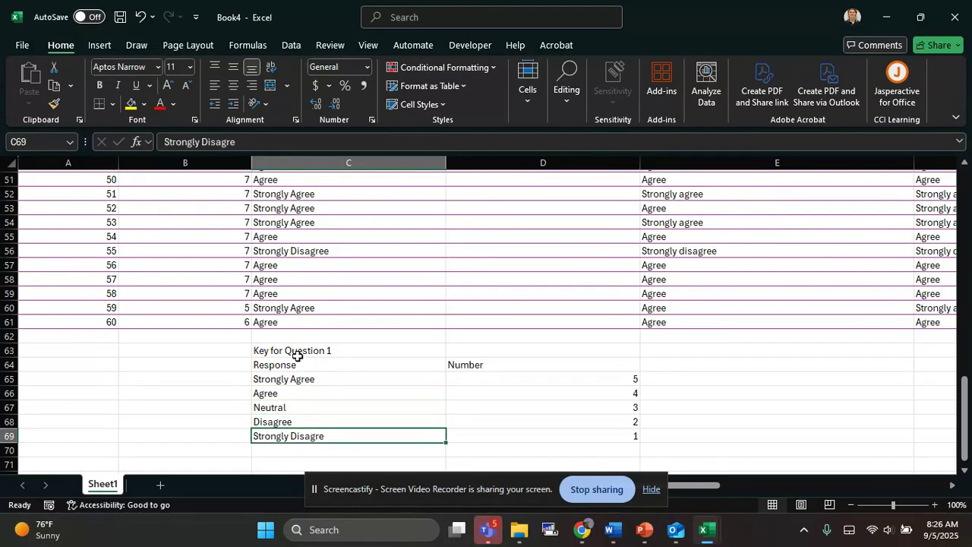
pyautogui.press('Right')
pyautogui.press('Up')
pyautogui.press('Up')
pyautogui.press('Up')
pyautogui.press('Up')
pyautogui.press('Down')
pyautogui.press('Down')
pyautogui.press('Down')
pyautogui.press('Down')
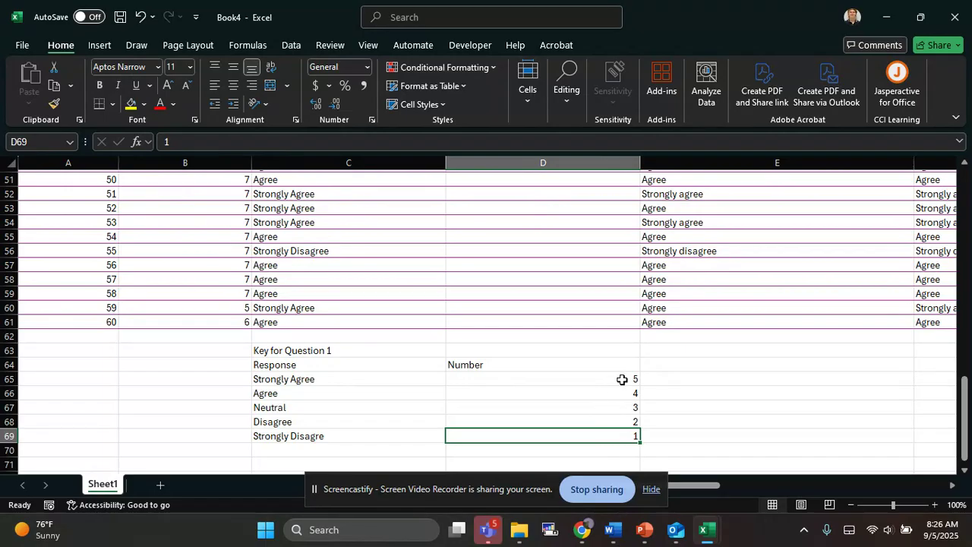
pyautogui.scroll(1, 621, 379)
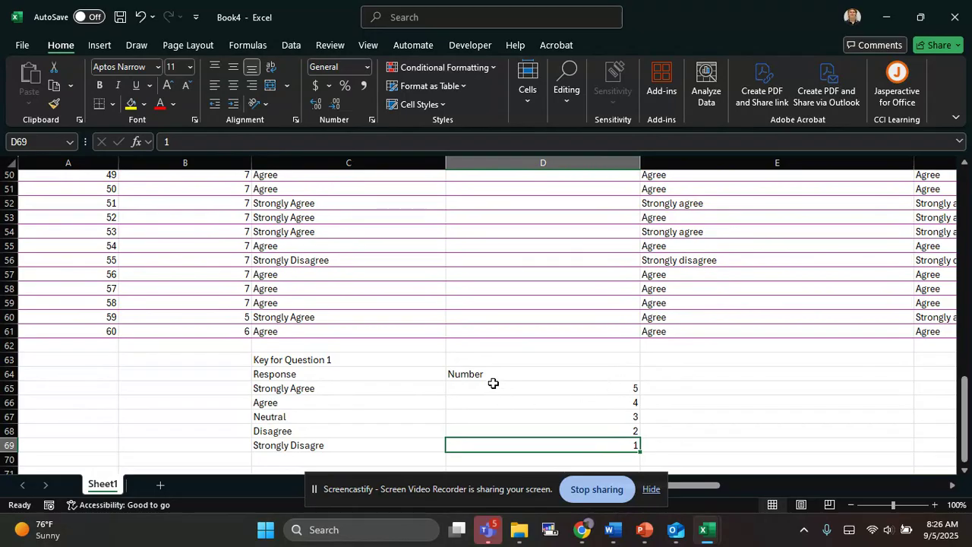
pyautogui.click(348, 387)
pyautogui.press('Right')
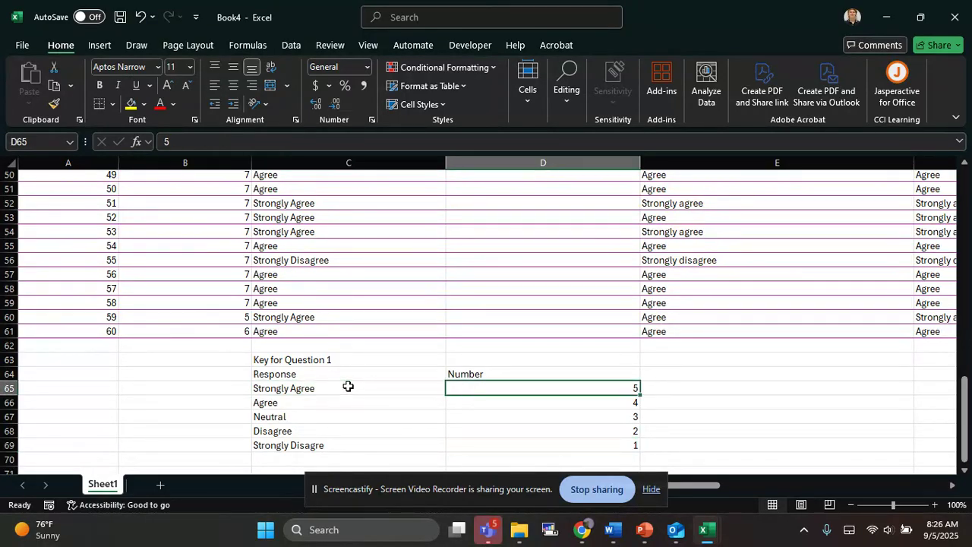
pyautogui.press('Down')
pyautogui.press('Left')
# Step: Enter code 4 for the Agree responses in rows 2 to 4 of the Respect numerical codes column
pyautogui.press('Up')
pyautogui.press('Up')
pyautogui.press('Up')
pyautogui.press('Up')
pyautogui.press('Up')
pyautogui.press('Up')
pyautogui.press('Up')
pyautogui.press('Up')
pyautogui.press('Up')
pyautogui.press('Up')
pyautogui.press('Up')
pyautogui.press('Up')
pyautogui.press('Up')
pyautogui.press('Up')
pyautogui.press('Up')
pyautogui.press('Up')
pyautogui.press('Up')
pyautogui.press('Up')
pyautogui.press('Up')
pyautogui.press('Up')
pyautogui.press('Up')
pyautogui.press('Up')
pyautogui.press('Up')
pyautogui.press('Up')
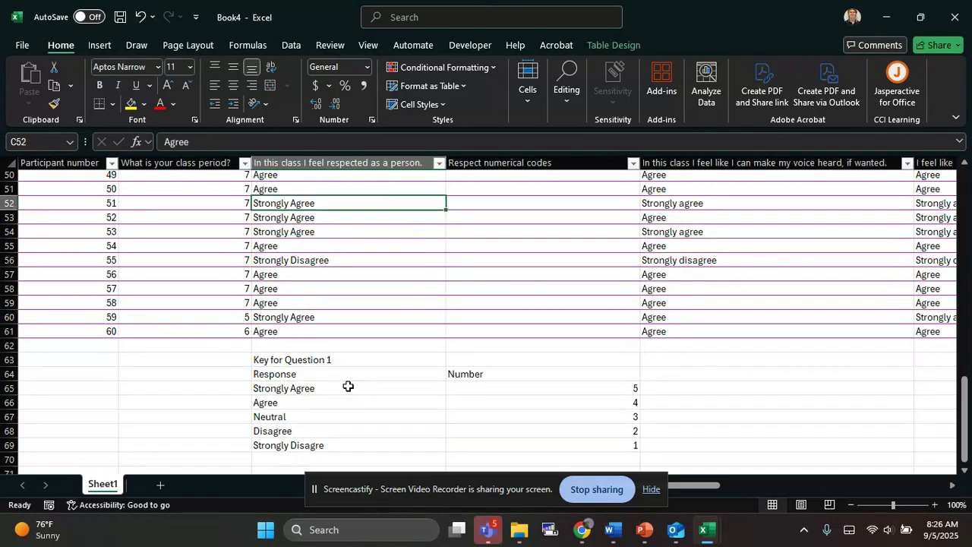
pyautogui.press('Up')
pyautogui.press('Up')
pyautogui.press('Up')
pyautogui.press('Up')
pyautogui.press('Up')
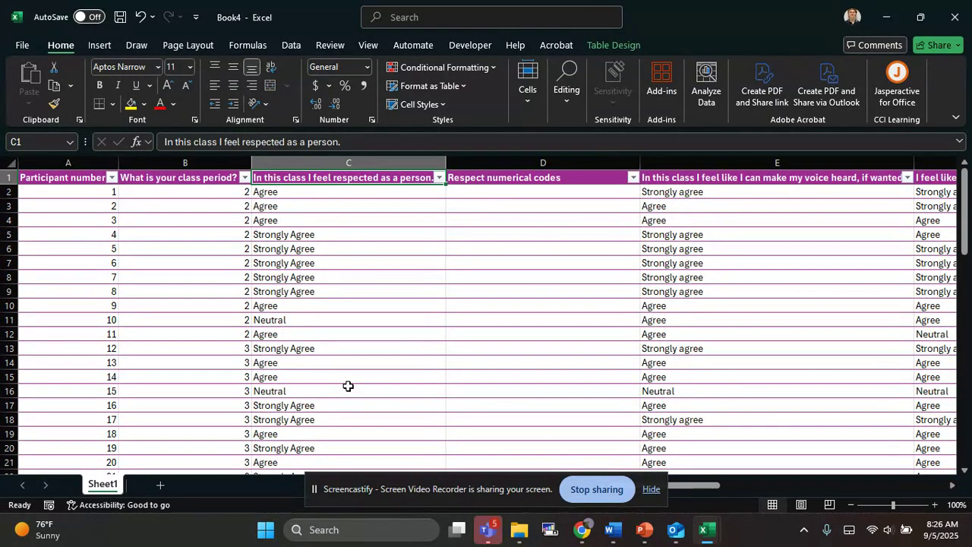
pyautogui.press('Right')
pyautogui.press('Down')
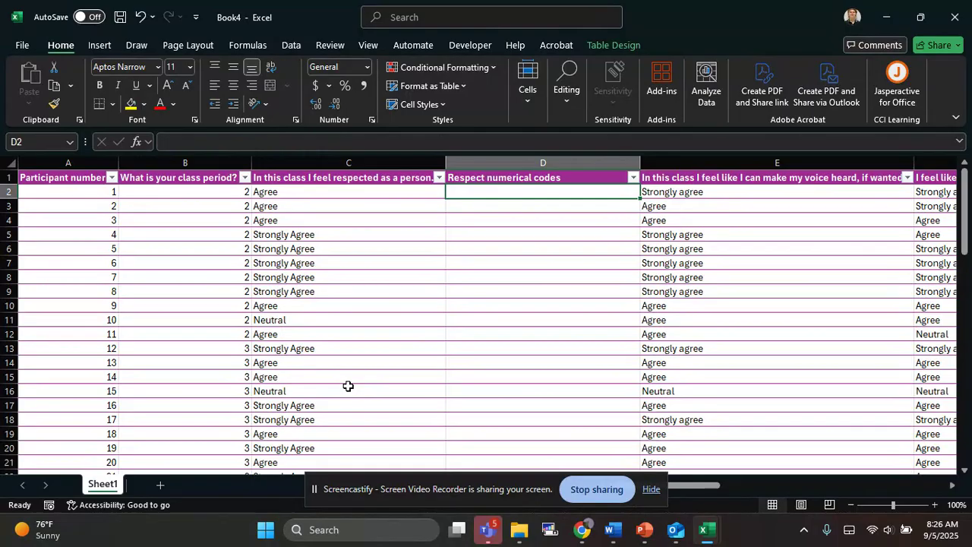
pyautogui.write('4')
pyautogui.press('Return')
pyautogui.write('4')
pyautogui.press('Return')
pyautogui.write('4')
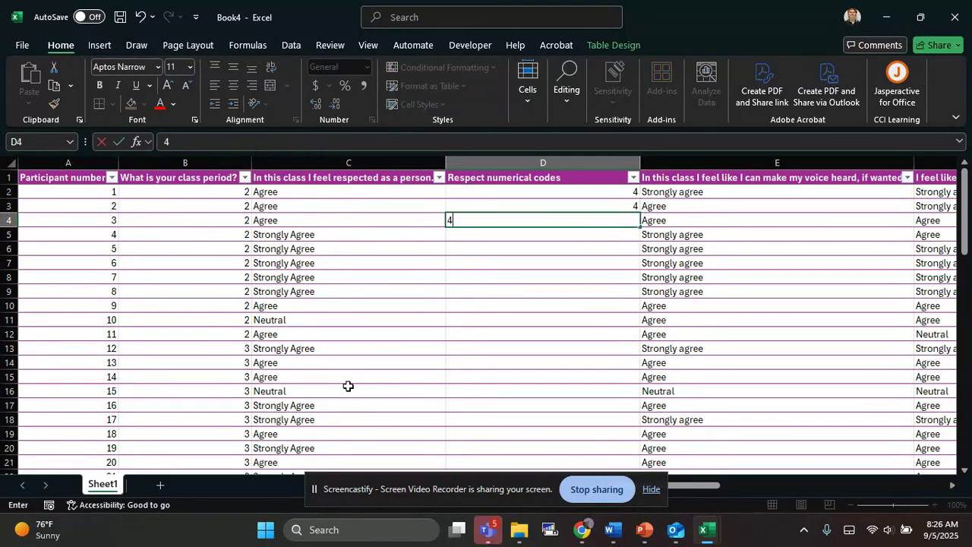
pyautogui.press('Return')
# Step: Enter code 5 for the Strongly Agree responses in rows 5 to 9 of the Respect numerical codes column
pyautogui.write('5')
pyautogui.press('Return')
pyautogui.write('5')
pyautogui.press('Return')
pyautogui.write('5')
pyautogui.press('Return')
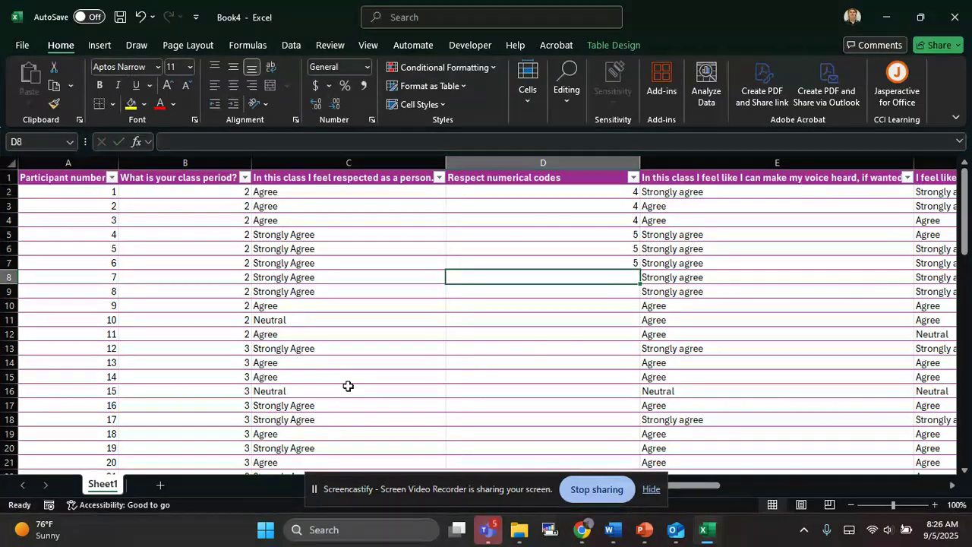
pyautogui.write('5')
pyautogui.press('Return')
pyautogui.press('5')
pyautogui.press('Return')
# Step: Code the respect responses in rows 10 and 11 as 4 for Agree and 3 for Neutral
pyautogui.write('4')
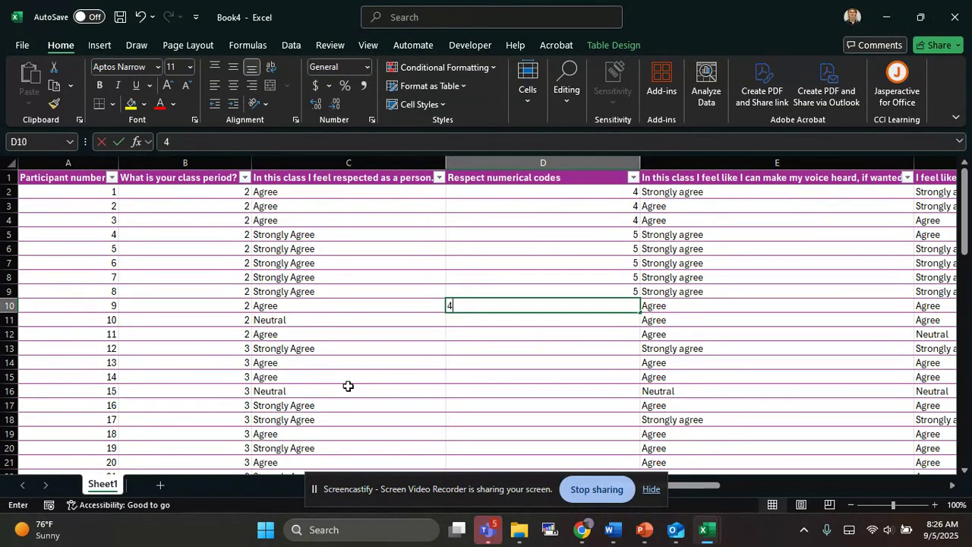
pyautogui.press('Return')
pyautogui.write('4')
pyautogui.press('Return')
pyautogui.press('Up')
pyautogui.write('3')
pyautogui.press('Return')
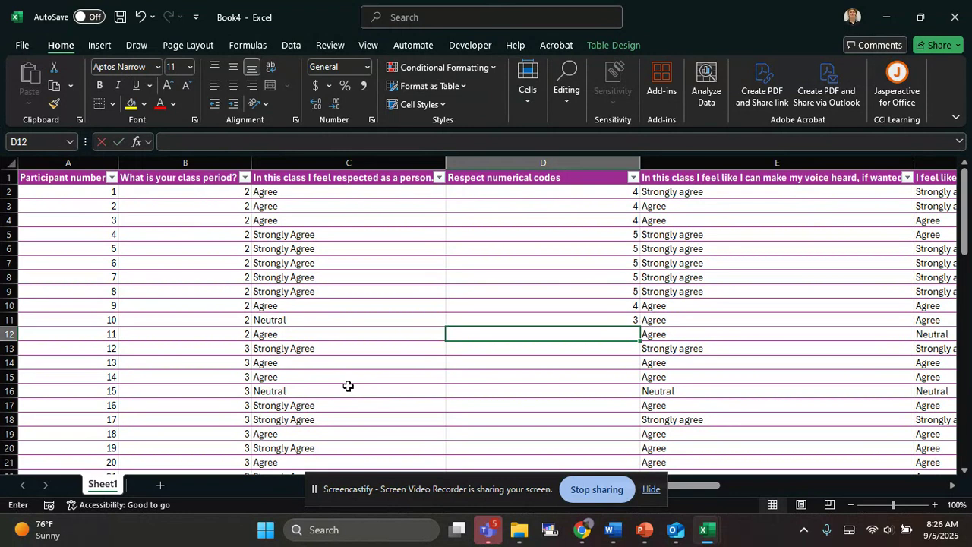
# Step: Enter the respect codes 3, 5 and 4 in rows 12 to 14
pyautogui.write('3')
pyautogui.press('Return')
pyautogui.write('5')
pyautogui.press('Return')
pyautogui.write('4')
pyautogui.press('Return')
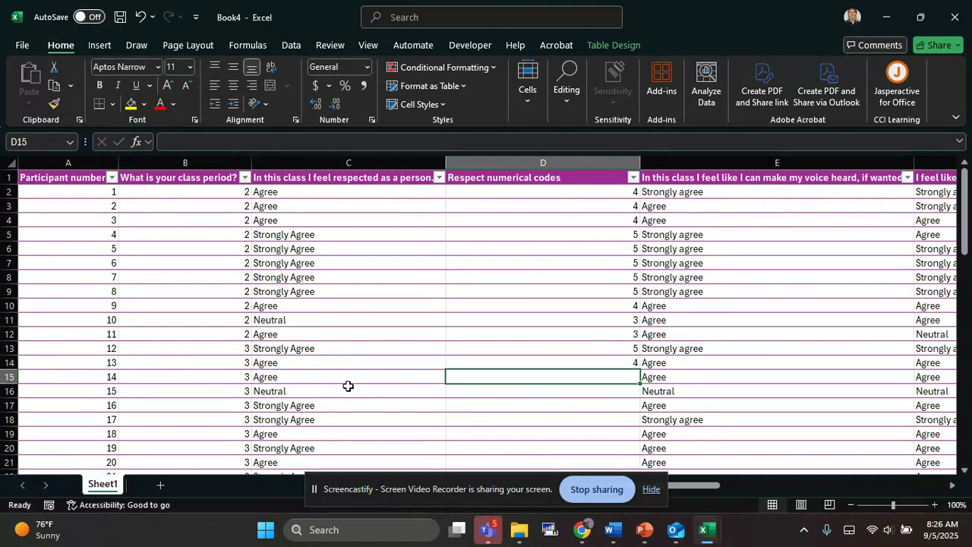
# Step: Enter the respect codes 4, 3 and 5 in rows 15 to 17 of the Respect numerical codes column
pyautogui.write('4')
pyautogui.press('Return')
pyautogui.write('3')
pyautogui.press('Return')
pyautogui.write('5')
pyautogui.press('Return')
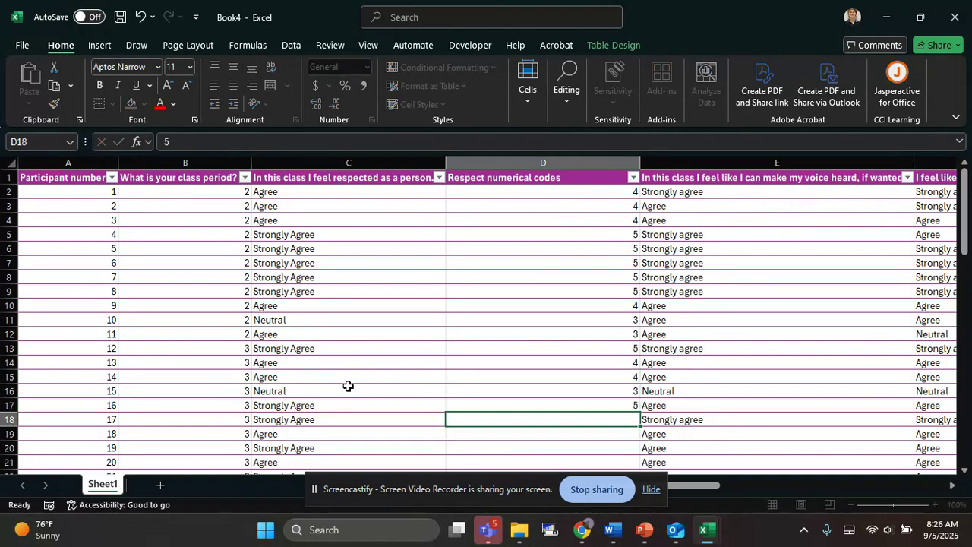
# Step: Code the respect responses in rows 18 to 20 as 5, 4 and 5
pyautogui.press('Return')
pyautogui.write('4')
pyautogui.press('Return')
pyautogui.write('5')
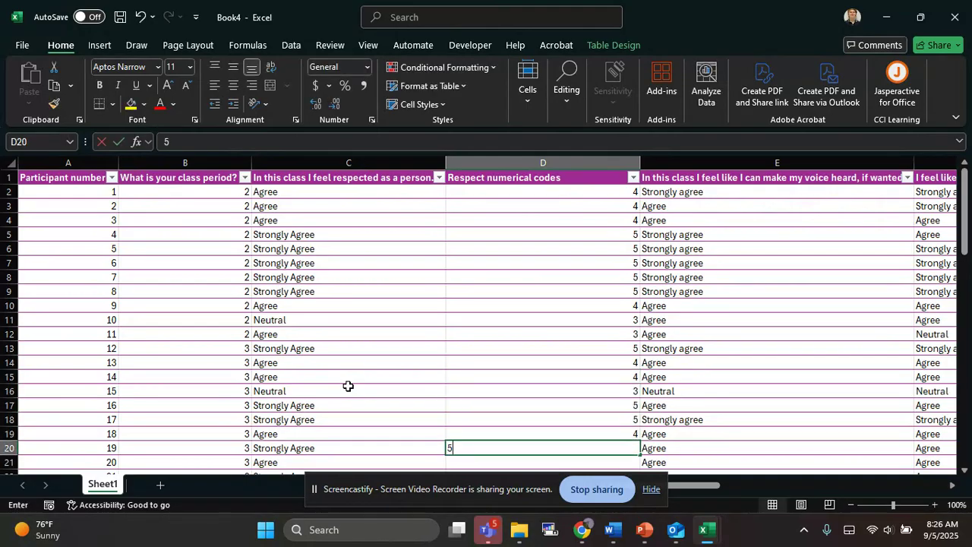
pyautogui.press('Return')
pyautogui.press('Return')
pyautogui.press('Return')
pyautogui.press('Up')
pyautogui.press('Up')
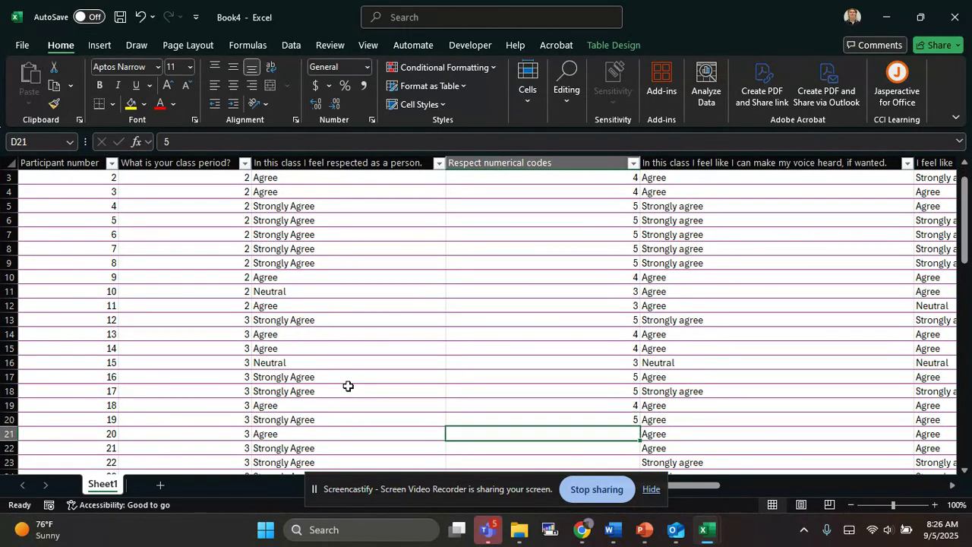
# Step: Code the respect responses in rows 21 to 25 as 4 for Agree and 5 for the four Strongly Agree answers
pyautogui.write('4')
pyautogui.press('Return')
pyautogui.write('5')
pyautogui.press('Return')
pyautogui.write('5')
pyautogui.press('Return')
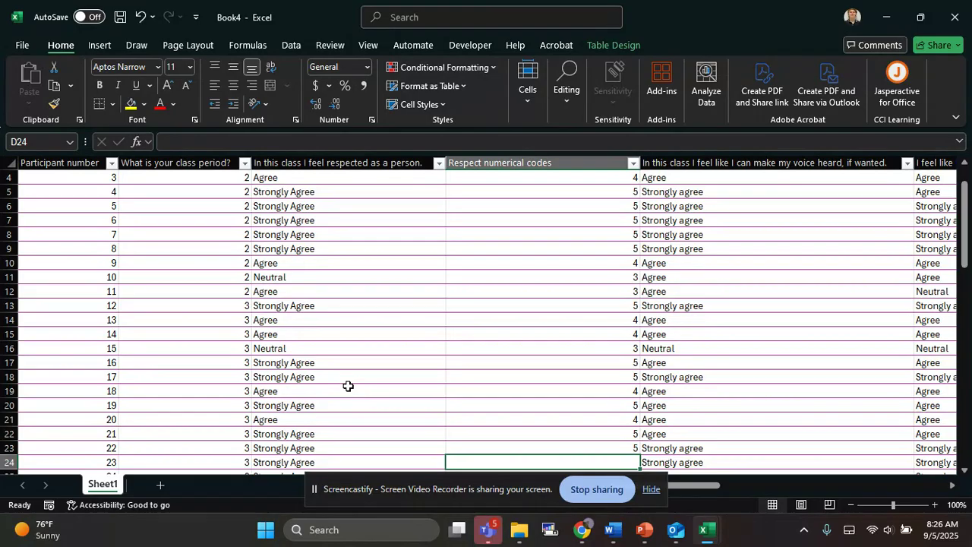
pyautogui.write('5')
pyautogui.press('Return')
pyautogui.press('Return')
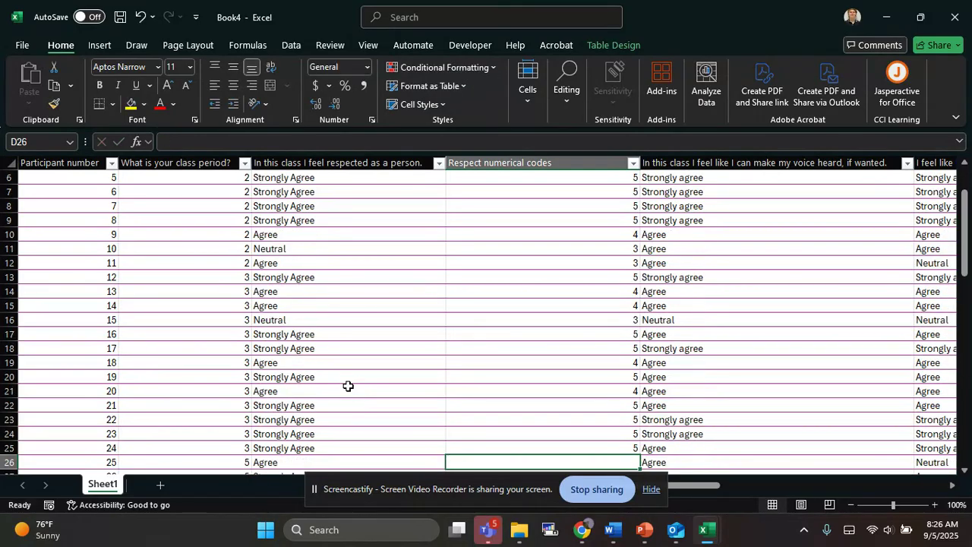
# Step: Enter the respect codes 4, 5, 3, 4 and 4 in rows 26 to 30
pyautogui.write('4')
pyautogui.press('Return')
pyautogui.write('5')
pyautogui.press('Return')
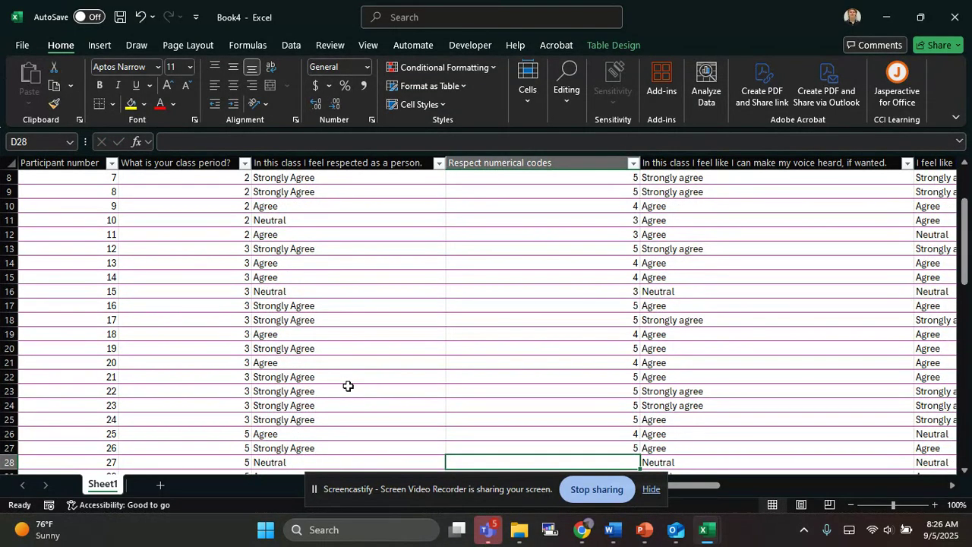
pyautogui.write('3')
pyautogui.press('Return')
pyautogui.write('3')
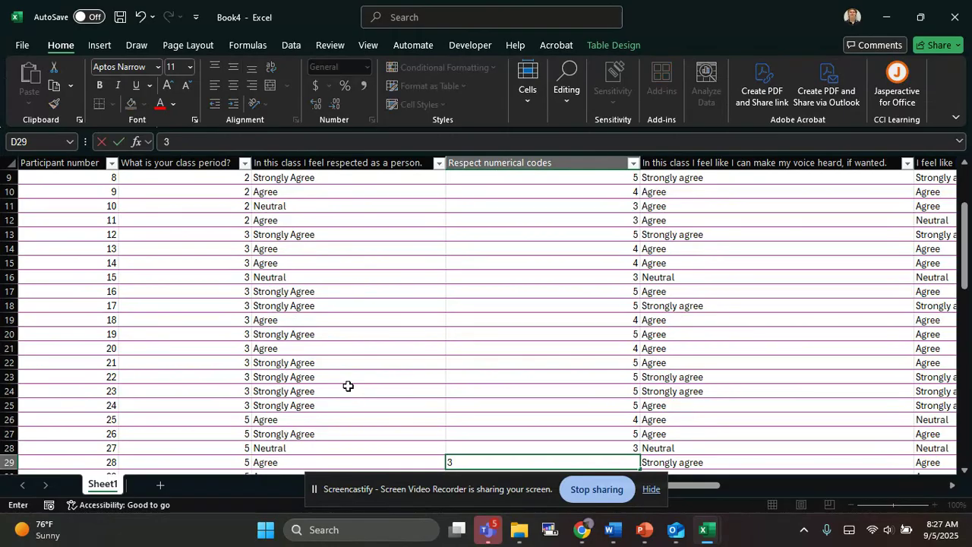
pyautogui.press('BackSpace')
pyautogui.write('4')
pyautogui.press('Return')
pyautogui.write('4')
pyautogui.press('Return')
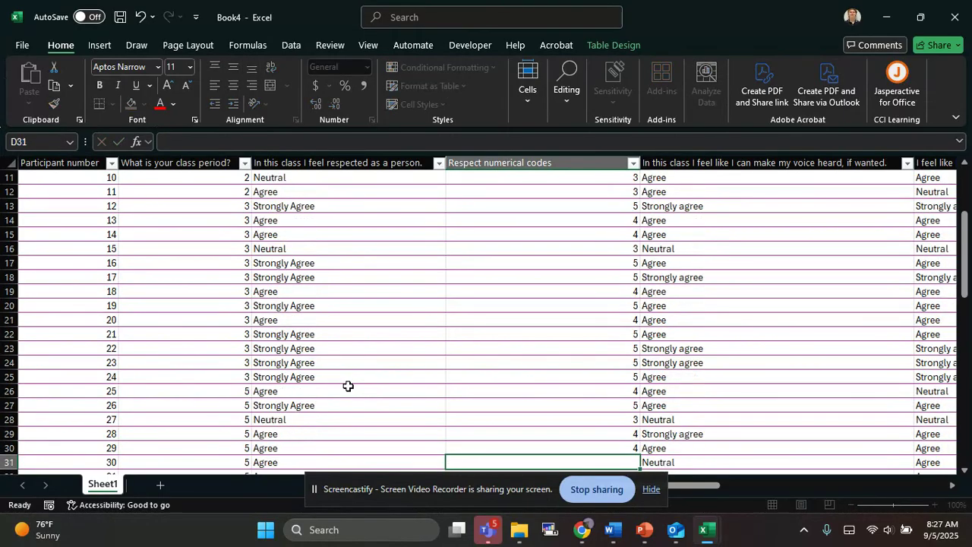
# Step: Enter the respect codes 4, 4, 5, 3, 3 and 4 in rows 31 to 36
pyautogui.write('4')
pyautogui.press('Return')
pyautogui.press('Return')
pyautogui.write('5')
pyautogui.press('Return')
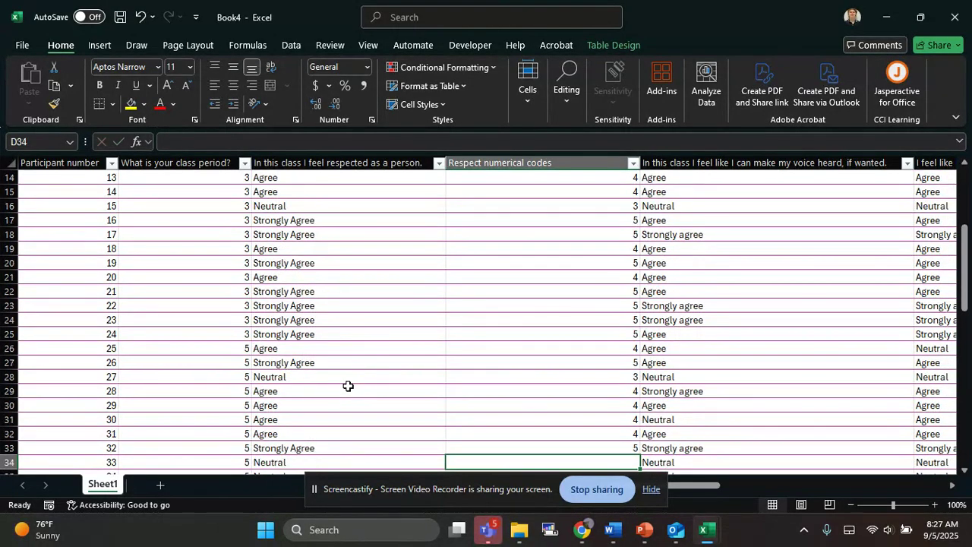
pyautogui.write('5')
pyautogui.press('Return')
pyautogui.write('3')
pyautogui.press('Return')
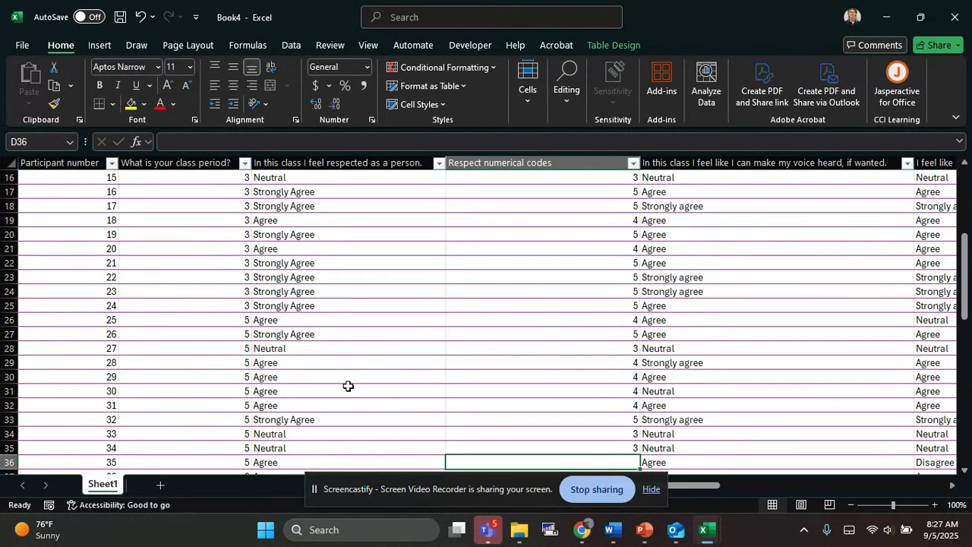
pyautogui.write('4')
pyautogui.press('Return')
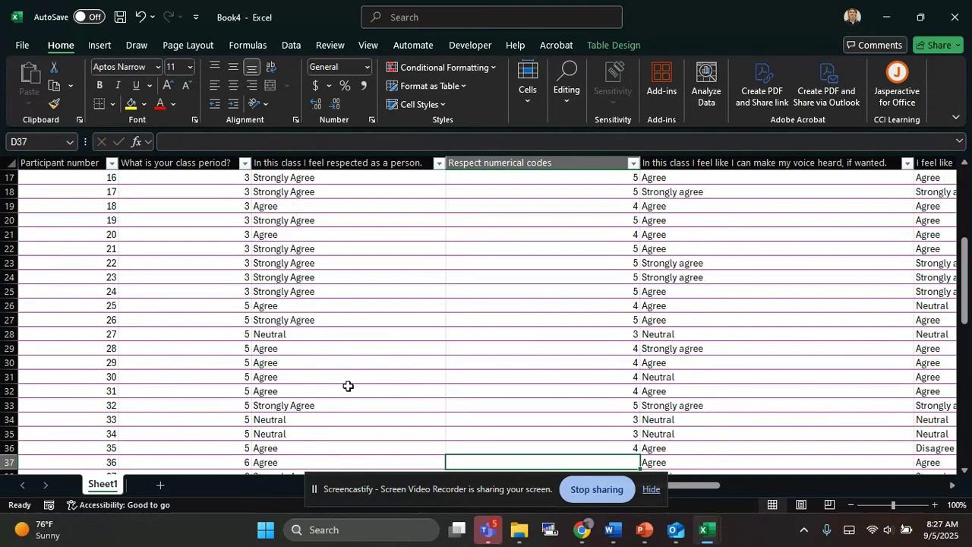
# Step: Code the respect responses in rows 37 to 39 as 4, 5 and 5
pyautogui.write('4')
pyautogui.press('Return')
pyautogui.write('5')
pyautogui.press('Return')
pyautogui.write('5')
pyautogui.press('Return')
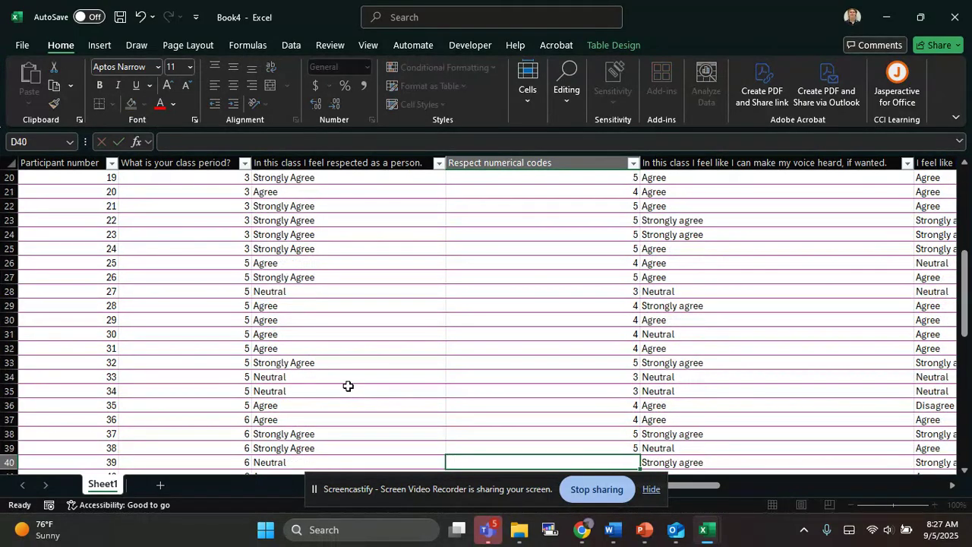
# Step: Enter the respect codes 3, 4 and 3 for the Neutral and Agree responses in rows 40 to 42
pyautogui.write('5')
pyautogui.press('Return')
pyautogui.write('4')
pyautogui.press('Return')
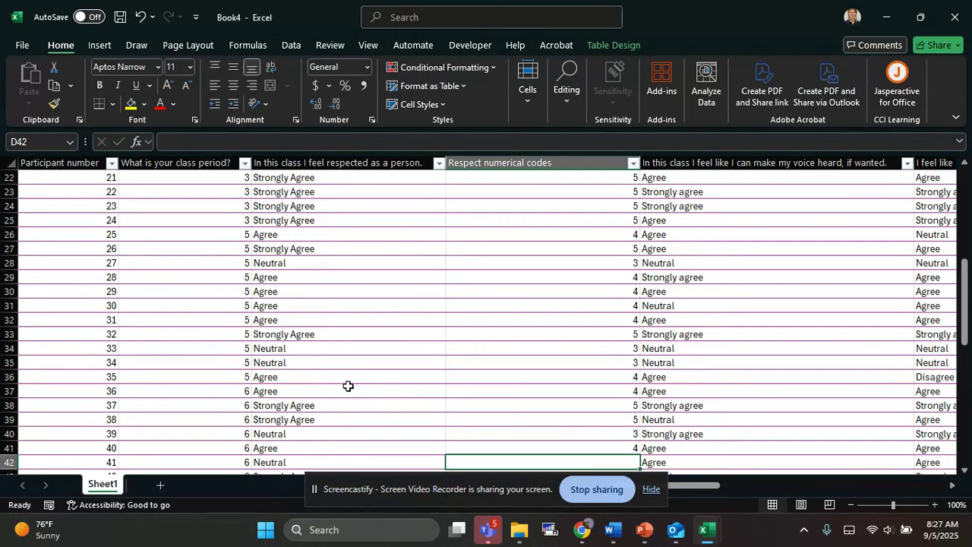
pyautogui.write('3')
pyautogui.press('Return')
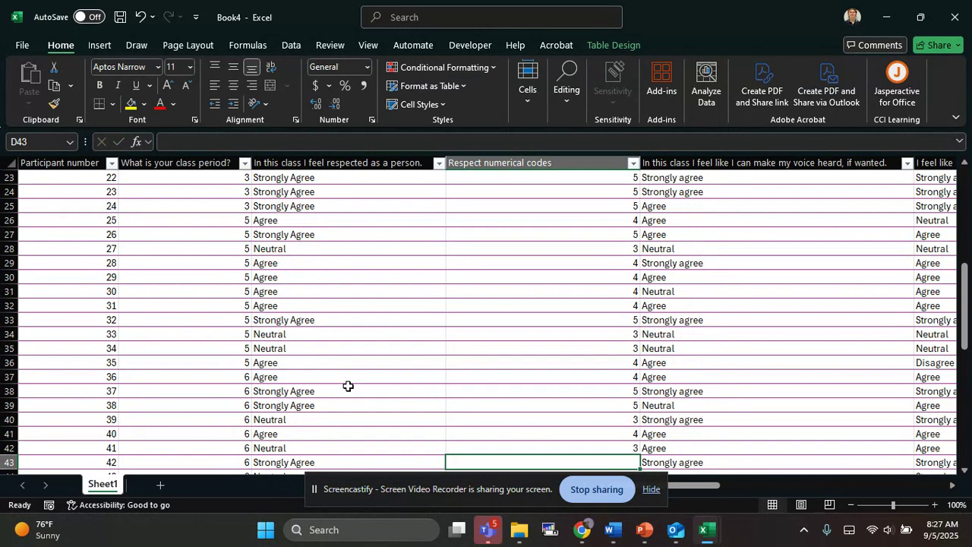
# Step: Enter the respect codes 5, 3, 5 and 4 in rows 43 to 46
pyautogui.write('5')
pyautogui.press('Return')
pyautogui.write('3')
pyautogui.press('Return')
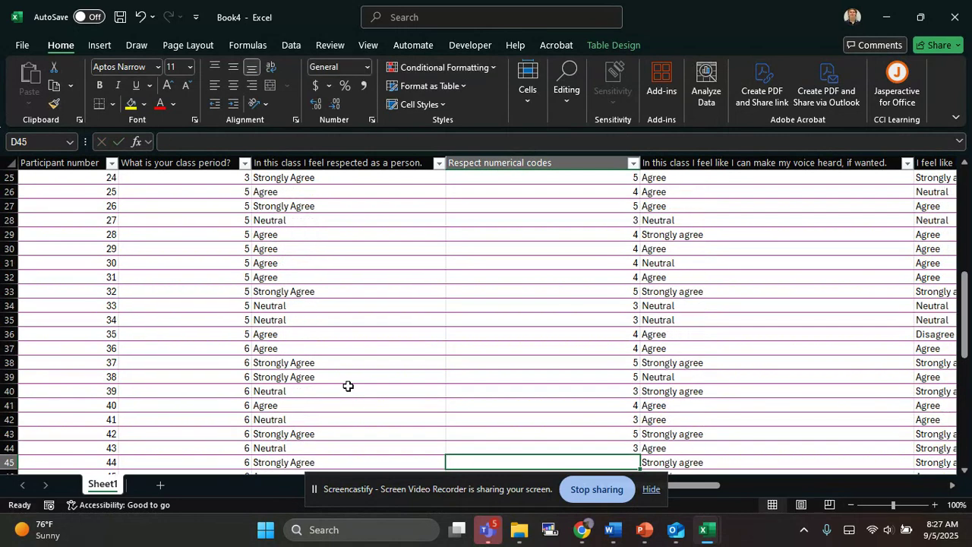
pyautogui.write('5')
pyautogui.press('Return')
pyautogui.write('4')
pyautogui.press('Return')
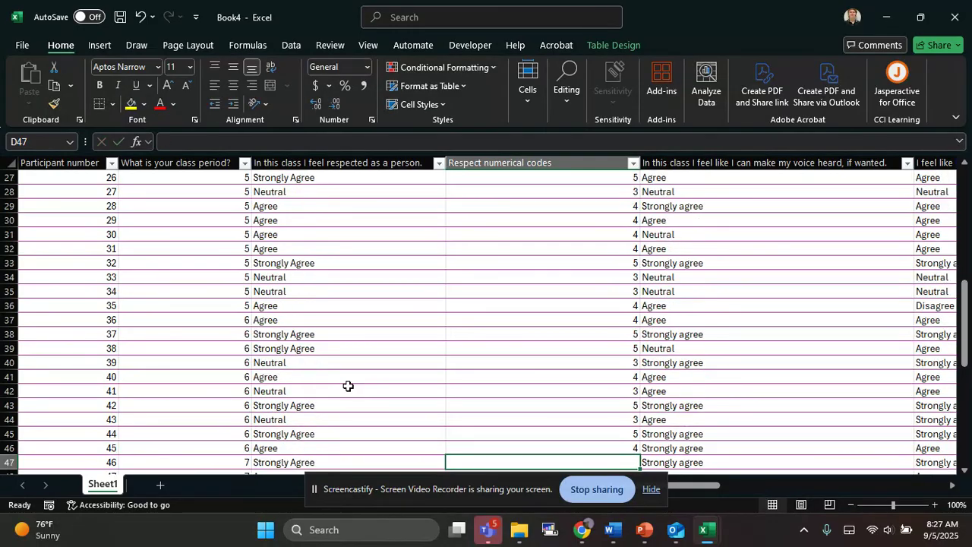
# Step: Code the respect responses in rows 47 to 49 as 5 for Strongly Agree and 4 for both Agree answers
pyautogui.write('5')
pyautogui.press('Return')
pyautogui.write('4')
pyautogui.press('Return')
pyautogui.write('4')
pyautogui.press('Return')
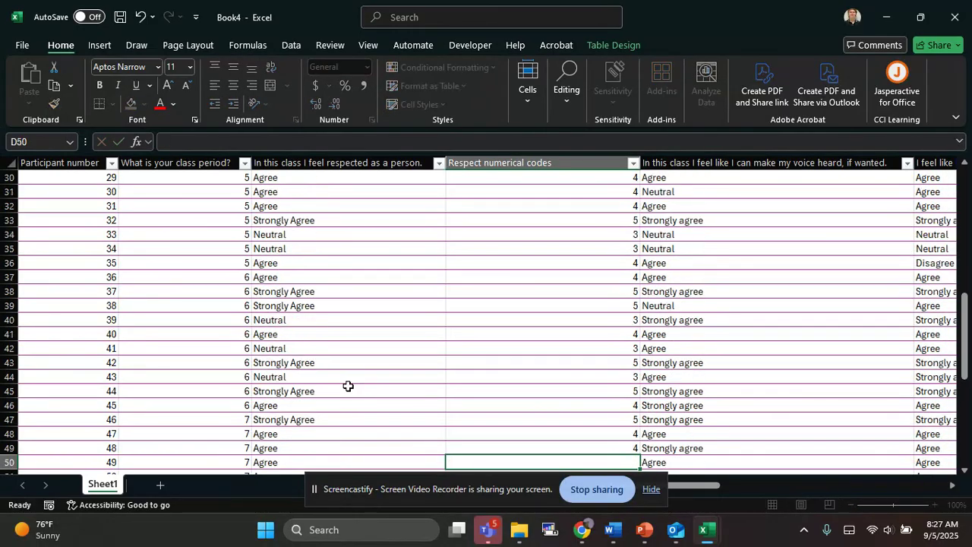
# Step: Enter the respect codes 4, 4 and 5 in rows 50 to 52
pyautogui.write('4')
pyautogui.press('Return')
pyautogui.write('4')
pyautogui.press('Return')
pyautogui.write('5')
pyautogui.press('Return')
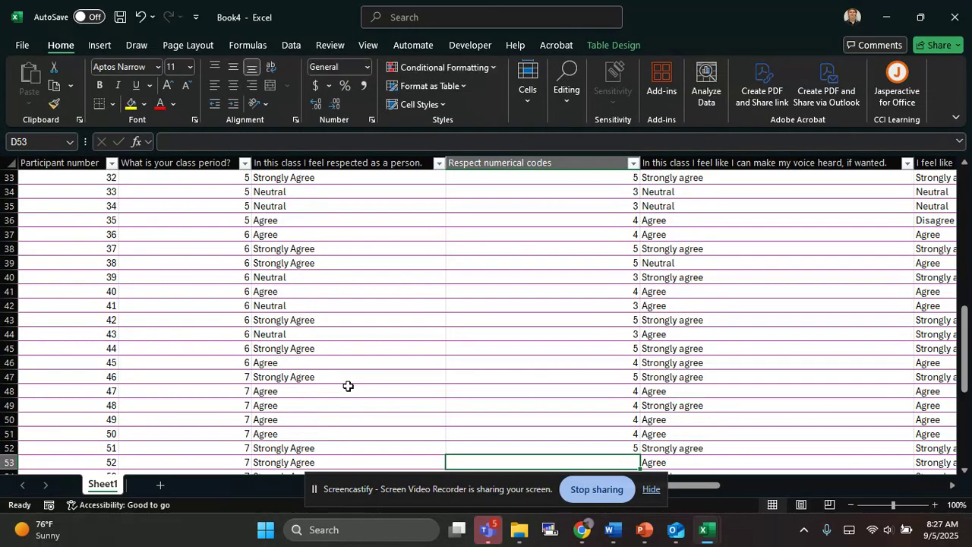
# Step: Enter code 5 for the Strongly Agree responses in rows 53 and 54, and 4 for the Agree in row 55
pyautogui.write('5')
pyautogui.press('Return')
pyautogui.write('5')
pyautogui.press('Return')
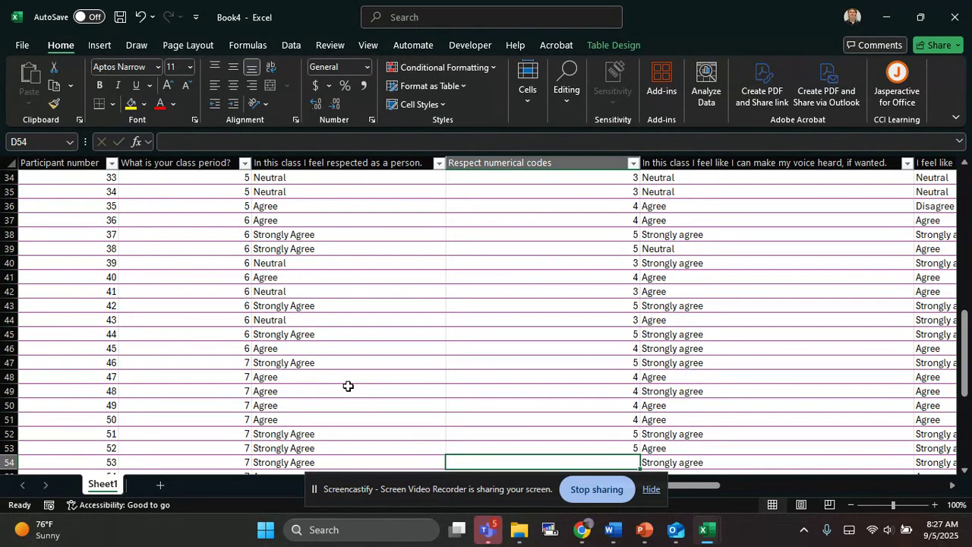
pyautogui.write('4')
pyautogui.press('Return')
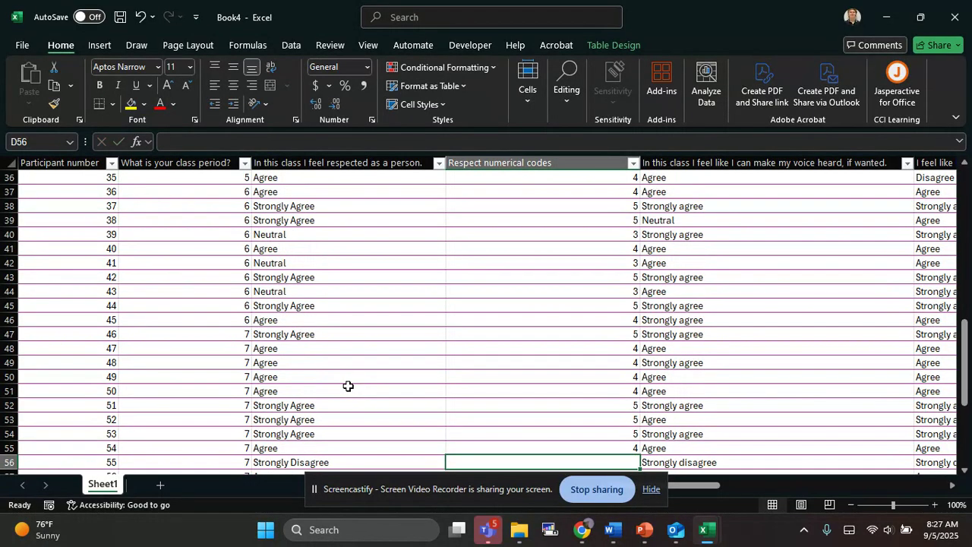
# Step: Code the Strongly Disagree response in row 56 as 1 and the Agree responses in rows 57 to 59 as 4
pyautogui.write('1')
pyautogui.press('Return')
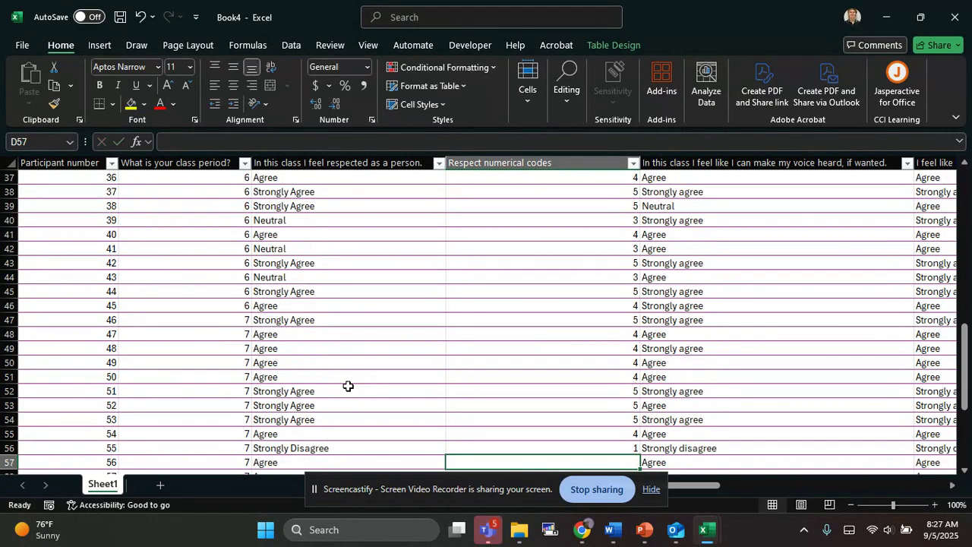
pyautogui.write('4')
pyautogui.press('Return')
pyautogui.write('4')
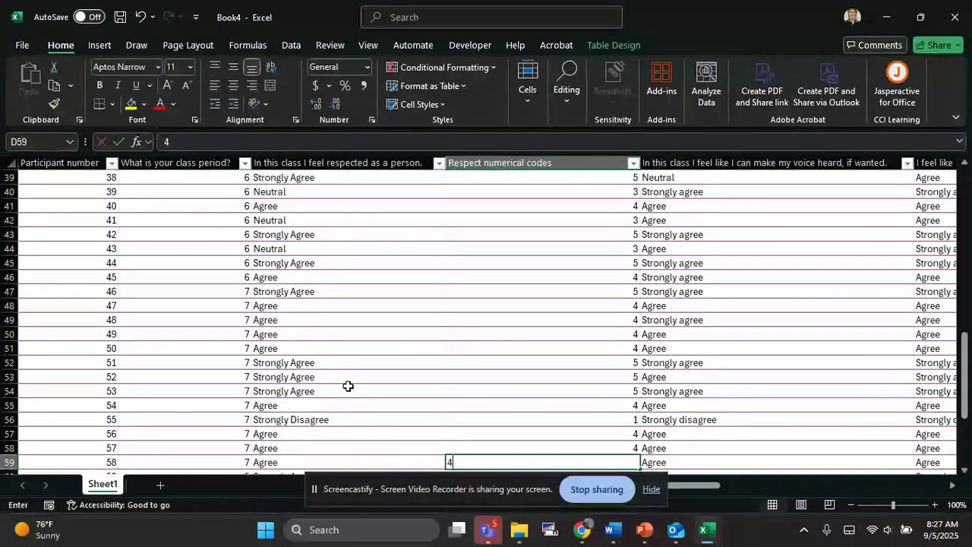
pyautogui.press('Return')
pyautogui.write('4')
pyautogui.press('Return')
# Step: Finish the Respect numerical codes column with 5 in row 60 and 4 in row 61
pyautogui.write('5')
pyautogui.press('Return')
pyautogui.write('5')
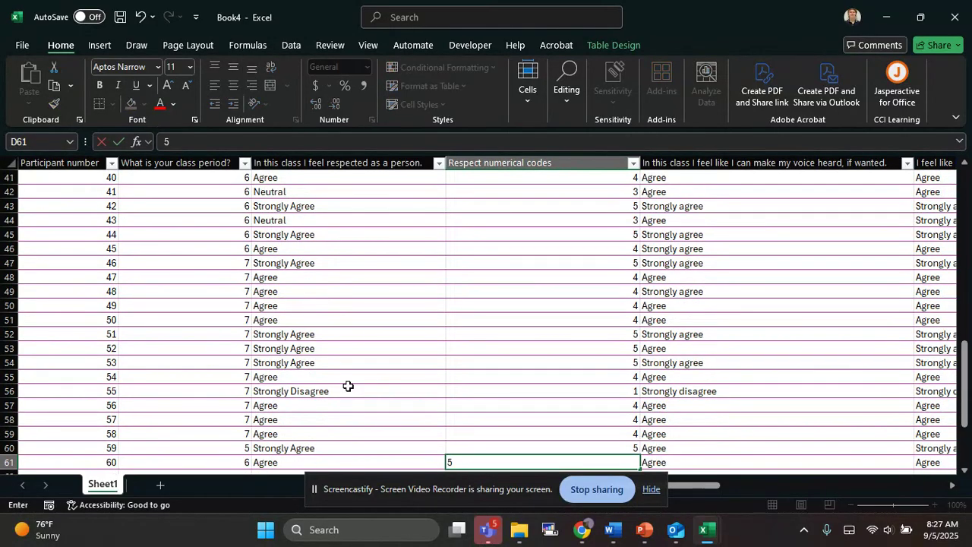
pyautogui.press('Left')
pyautogui.press('Right')
pyautogui.write('4')
pyautogui.press('Up')
# Step: Examine the row 56 participant's class period, respect rating with its code, and ratings for voice and support
pyautogui.press('Up')
pyautogui.press('Up')
pyautogui.press('Up')
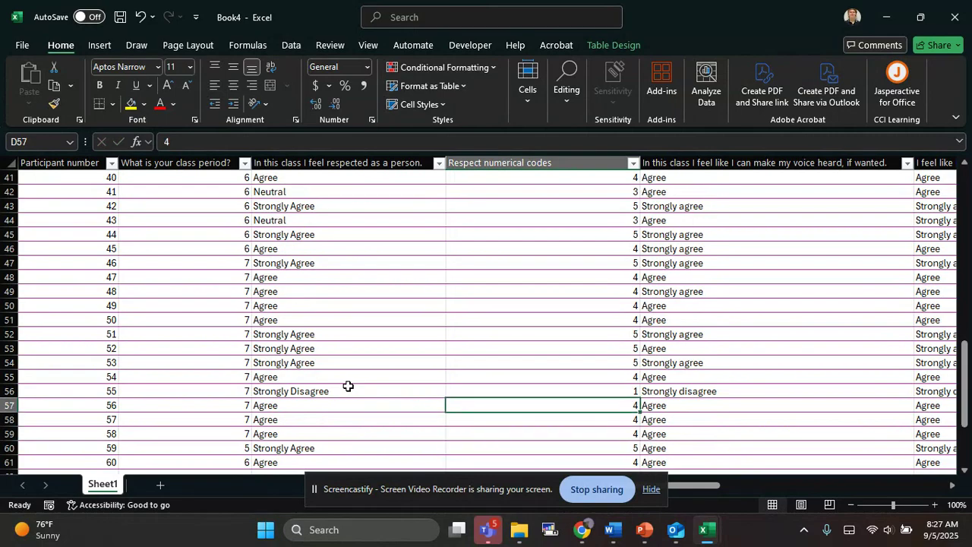
pyautogui.press('Up')
pyautogui.press('Left')
pyautogui.press('Left')
pyautogui.press('Left')
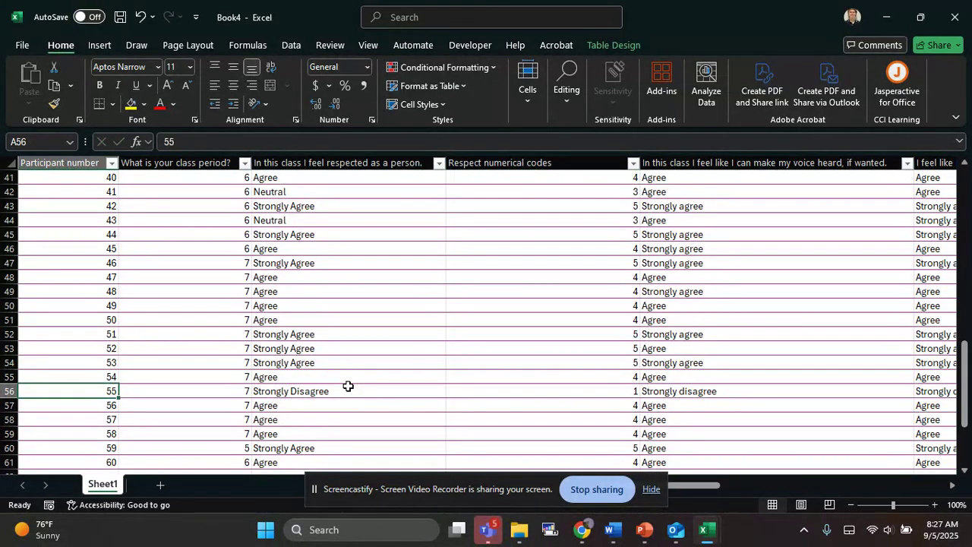
pyautogui.press('Right')
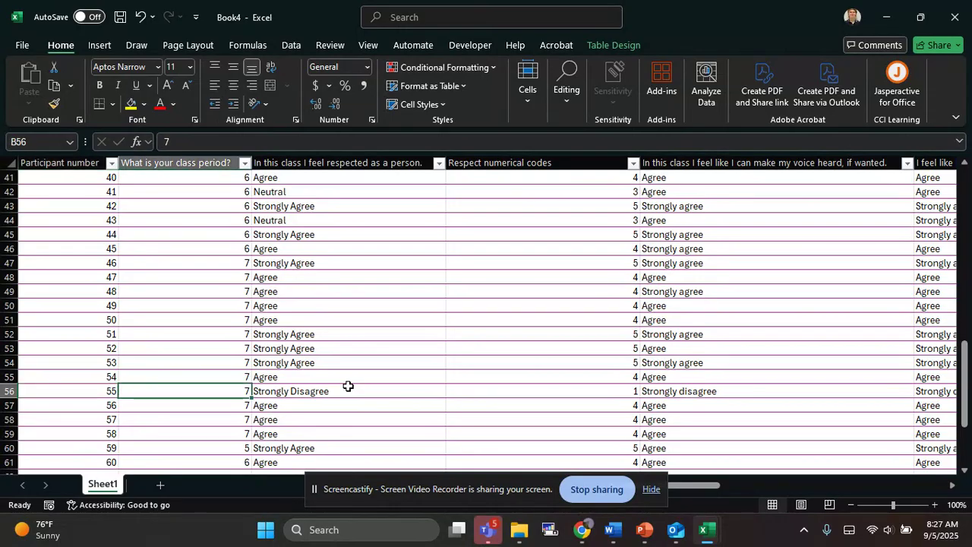
pyautogui.press('Right')
pyautogui.press('Right')
pyautogui.press('Left')
pyautogui.press('Right')
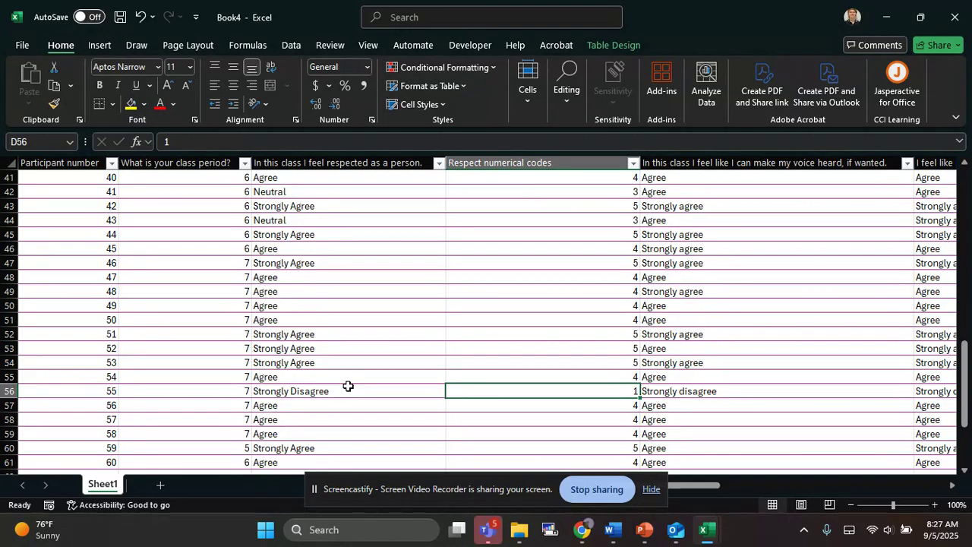
pyautogui.press('Left')
pyautogui.press('Right')
pyautogui.press('Right')
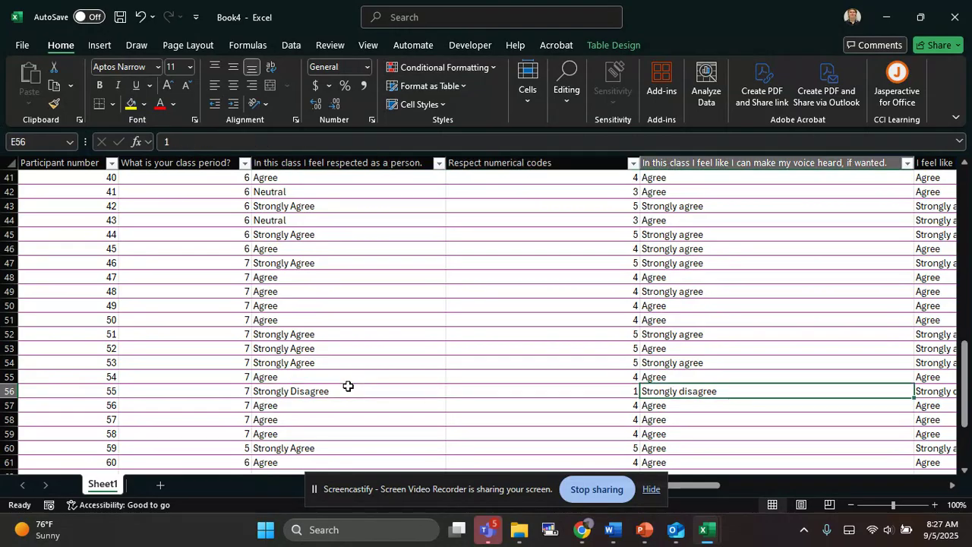
pyautogui.press('Right')
pyautogui.press('Left')
pyautogui.press('Left')
pyautogui.press('Left')
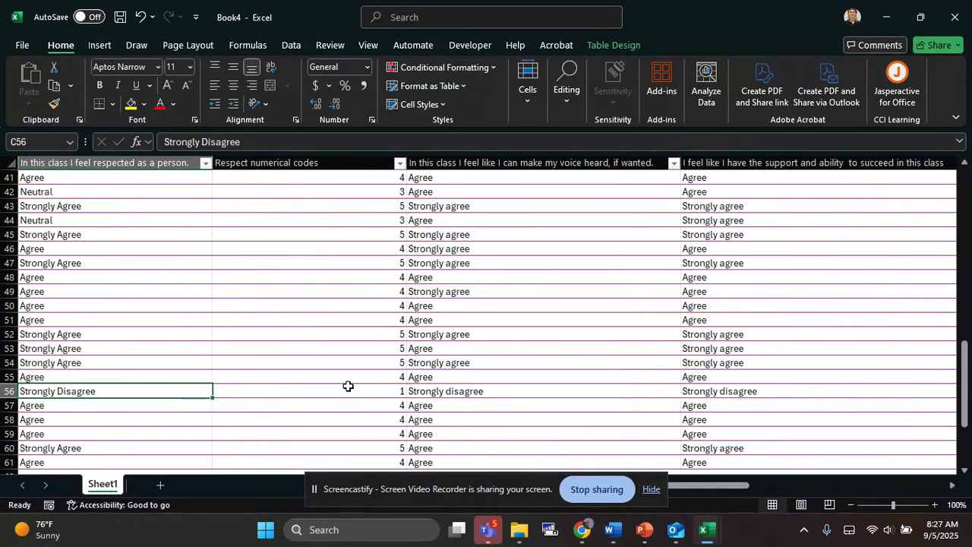
pyautogui.press('Left')
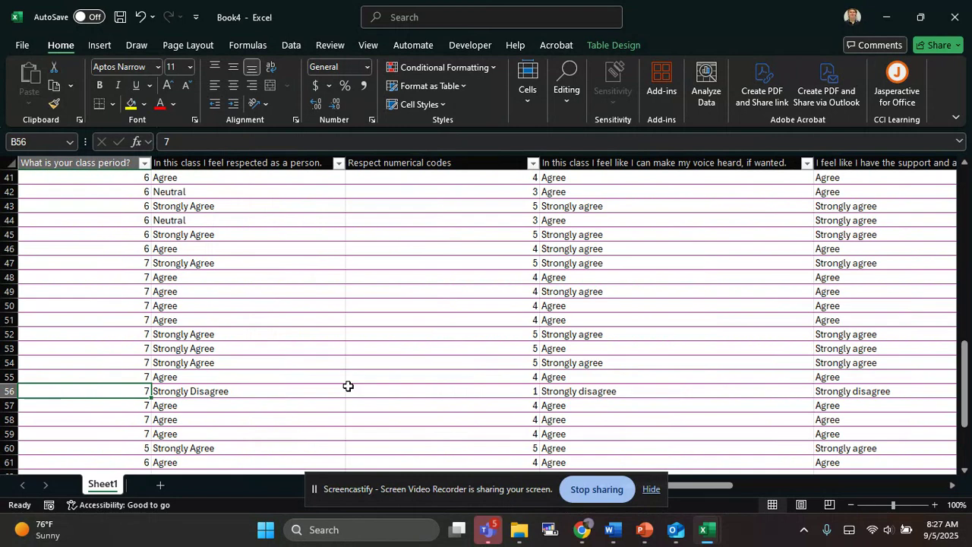
pyautogui.press('Left')
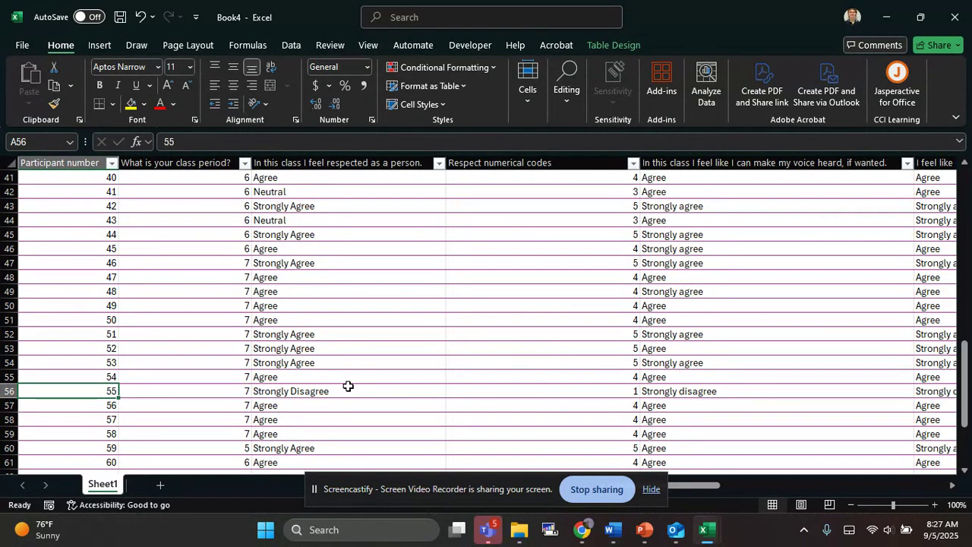
pyautogui.press('Right')
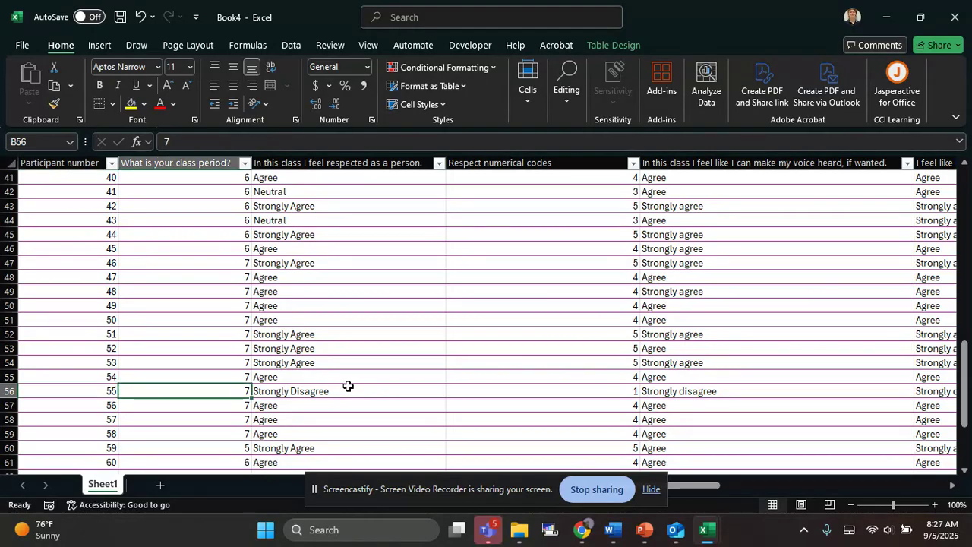
# Step: Read the row 56 participant's written answers about what went well, what did not go well, and other comments
pyautogui.press('Right')
pyautogui.press('Right')
pyautogui.press('Right')
pyautogui.press('Right')
pyautogui.press('Right')
pyautogui.press('Right')
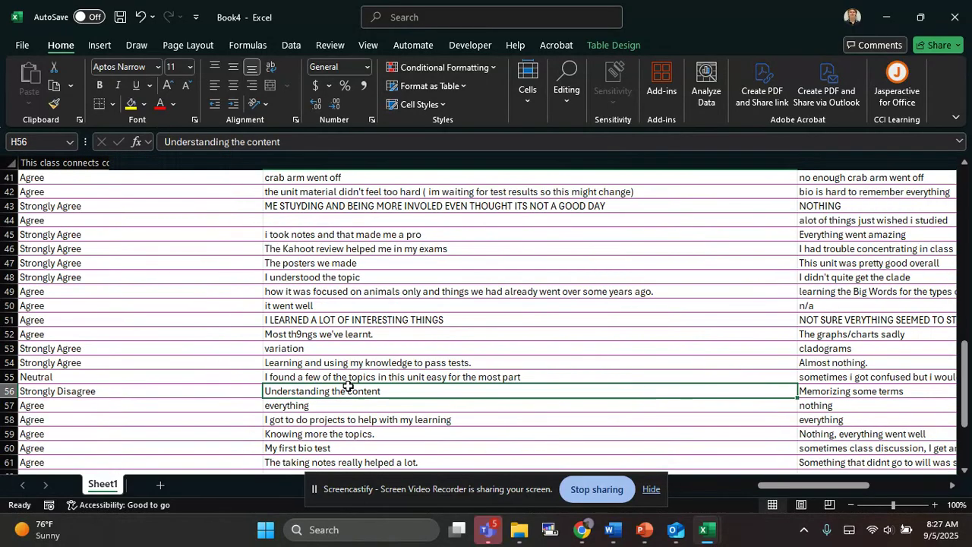
pyautogui.press('Right')
pyautogui.press('Right')
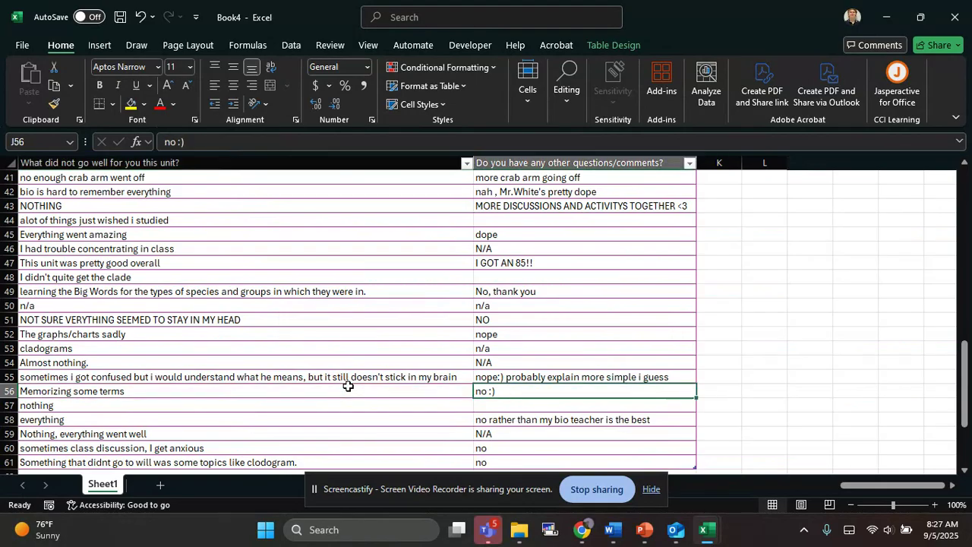
pyautogui.press('Left')
pyautogui.press('Right')
pyautogui.press('Left')
pyautogui.press('Left')
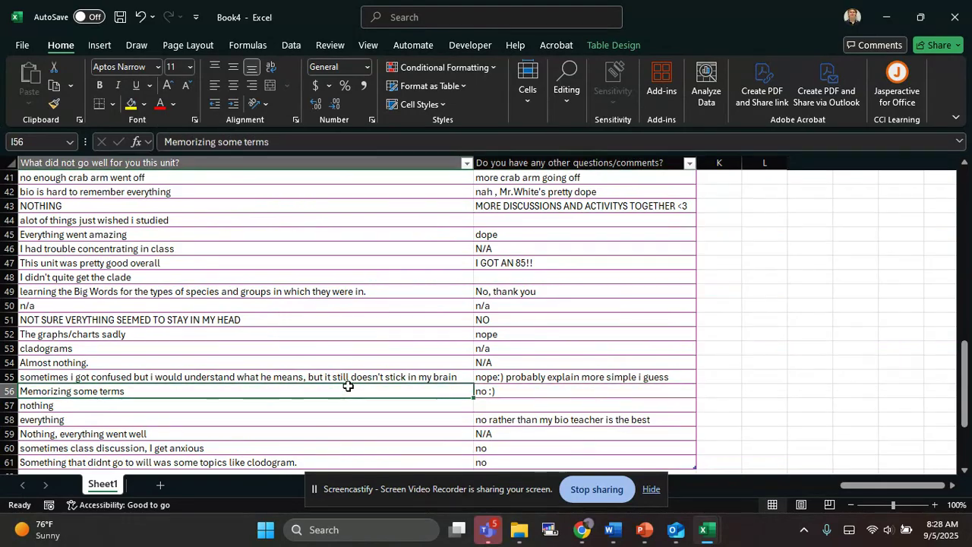
# Step: Compare the row 56 participant's rating for connecting content to interesting examples with the participant's written answers
pyautogui.press('Left')
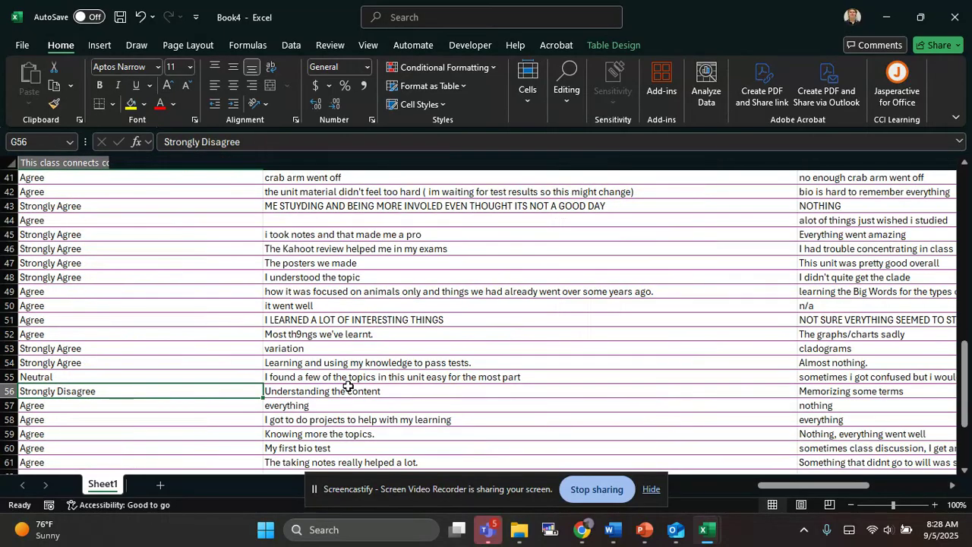
pyautogui.press('Left')
pyautogui.press('Right')
pyautogui.press('Right')
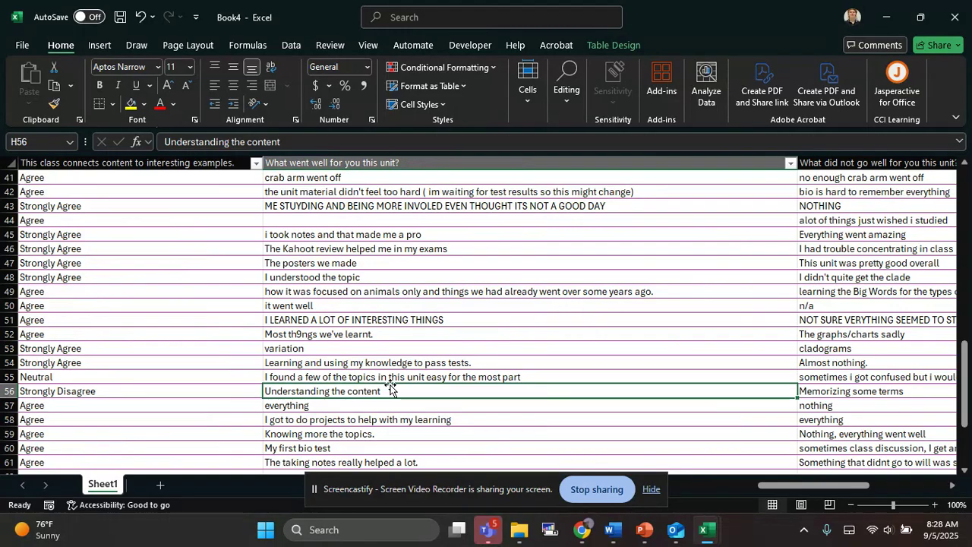
pyautogui.press('Right')
pyautogui.press('Right')
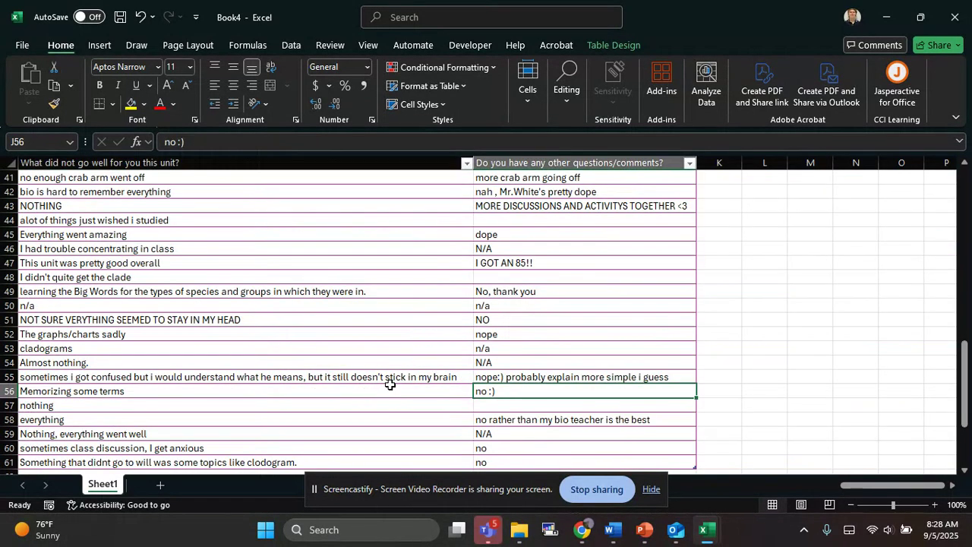
pyautogui.press('Left')
pyautogui.press('Left')
pyautogui.press('Left')
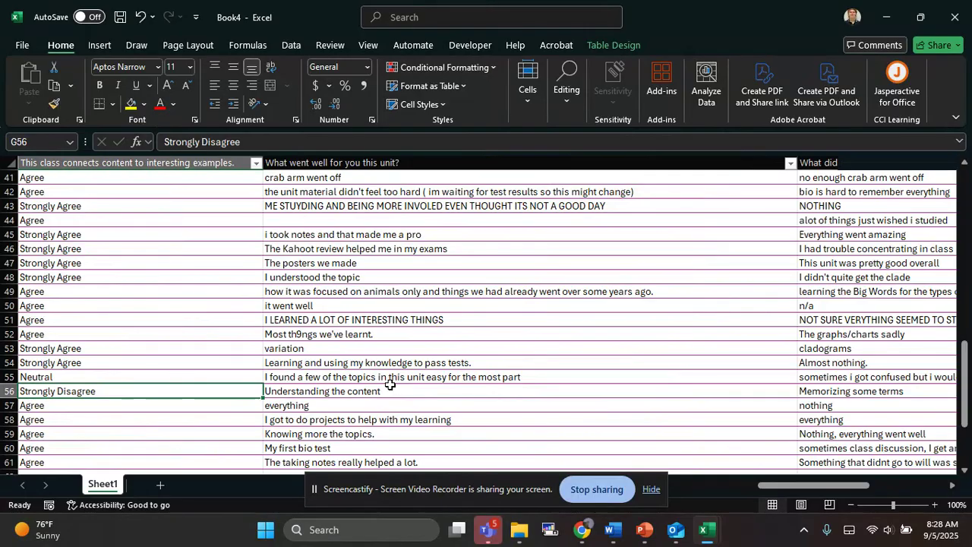
# Step: Review the row 56 ratings again from the interesting examples question back to the participant number
pyautogui.press('Left')
pyautogui.press('Left')
pyautogui.press('Left')
pyautogui.press('Left')
pyautogui.press('Left')
pyautogui.press('Left')
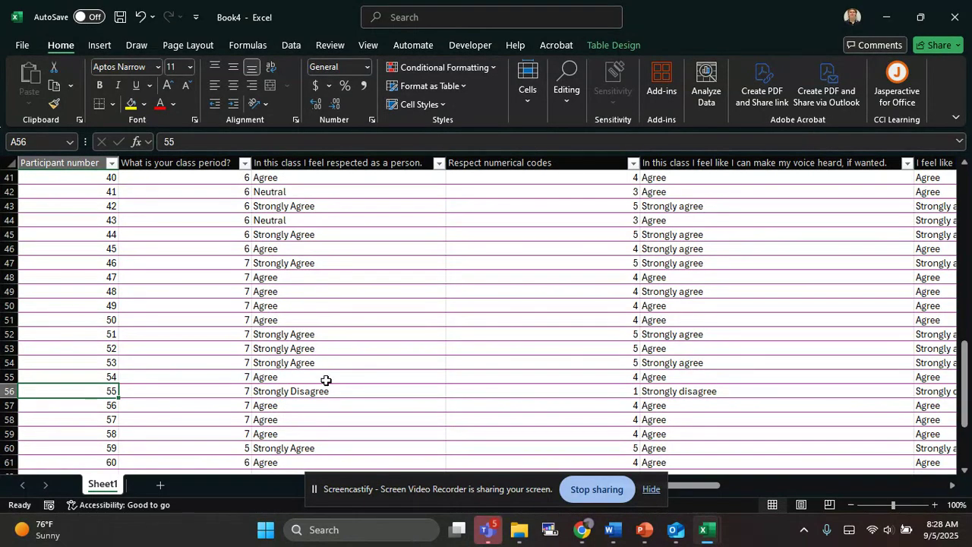
# Step: Move the Key for Question 1 block from C63:D69 down so that it starts in cell C72
pyautogui.scroll(1, 360, 349)
pyautogui.scroll(-2, 360, 349)
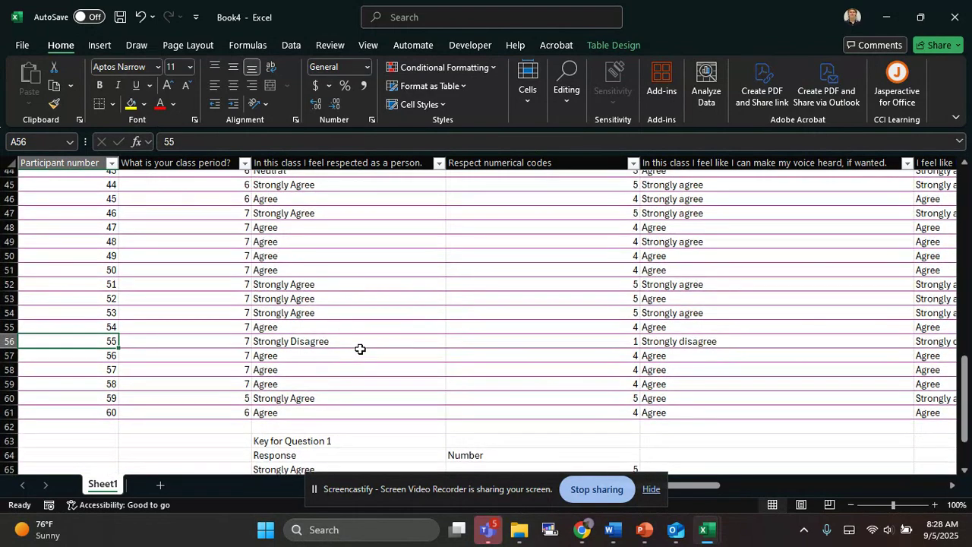
pyautogui.click(351, 296)
pyautogui.scroll(-3, 466, 436)
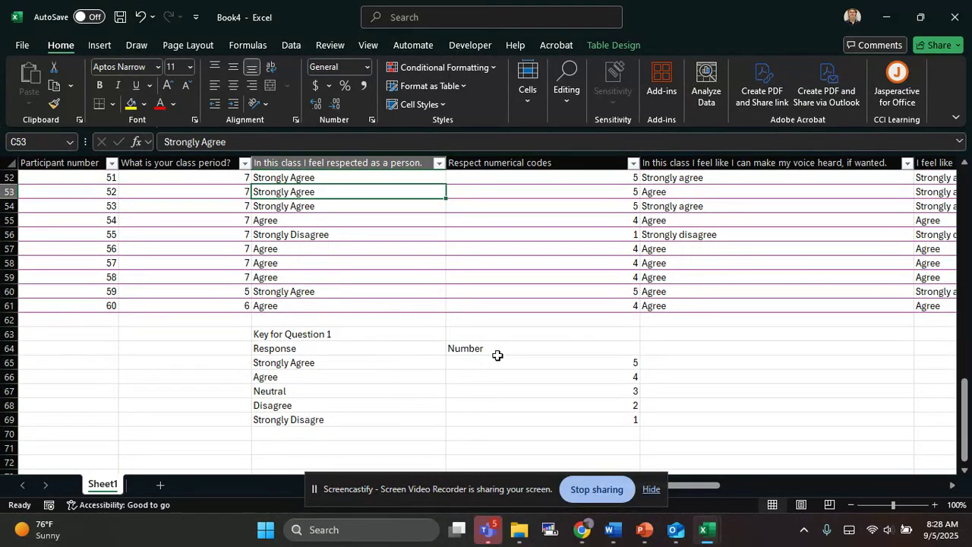
pyautogui.scroll(-1, 467, 345)
pyautogui.scroll(-2, 466, 346)
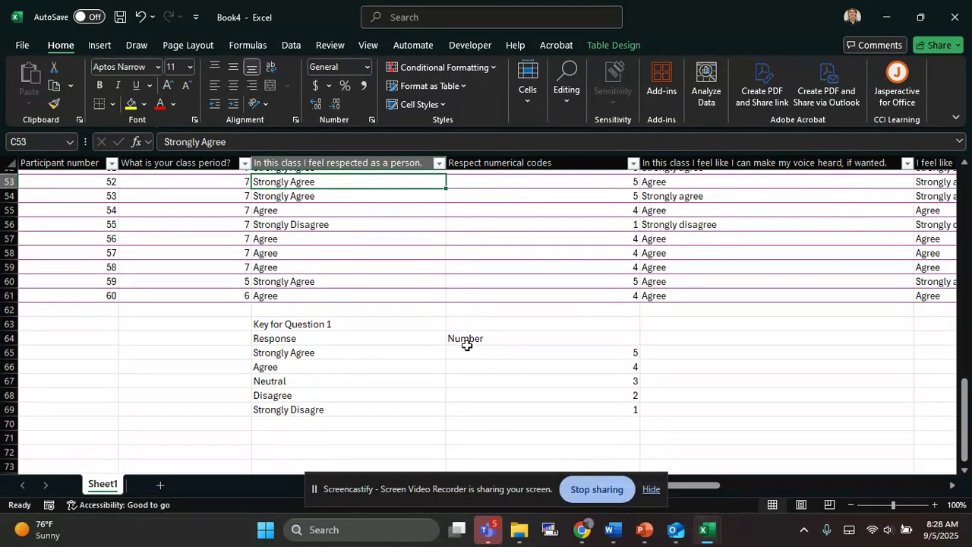
pyautogui.moveTo(320, 270); pyautogui.dragTo(536, 355)
pyautogui.hotkey('ctrl', 'c')
pyautogui.press('Down')
pyautogui.press('Down')
pyautogui.press('Down')
pyautogui.press('Down')
pyautogui.press('Down')
pyautogui.press('Down')
pyautogui.press('Down')
pyautogui.press('Down')
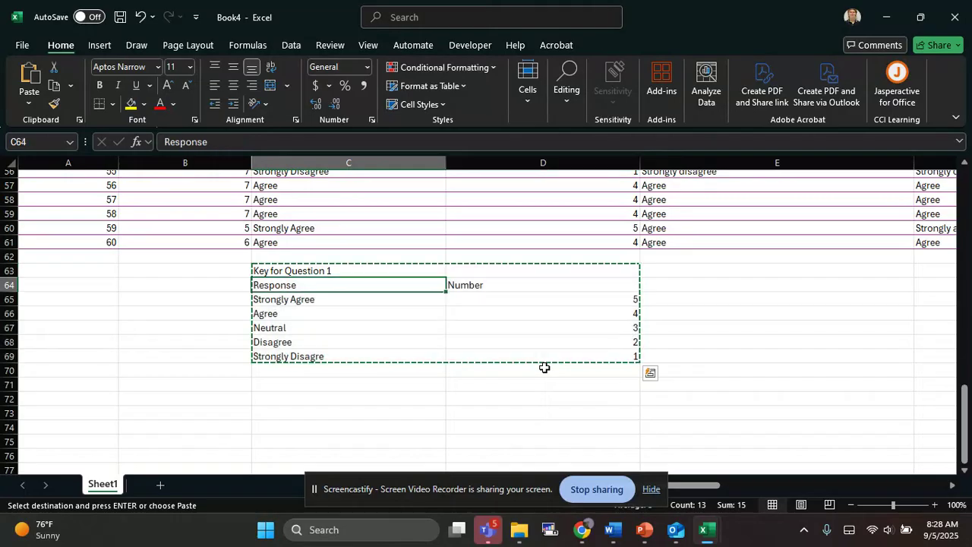
pyautogui.press('Down')
pyautogui.hotkey('ctrl', 'v')
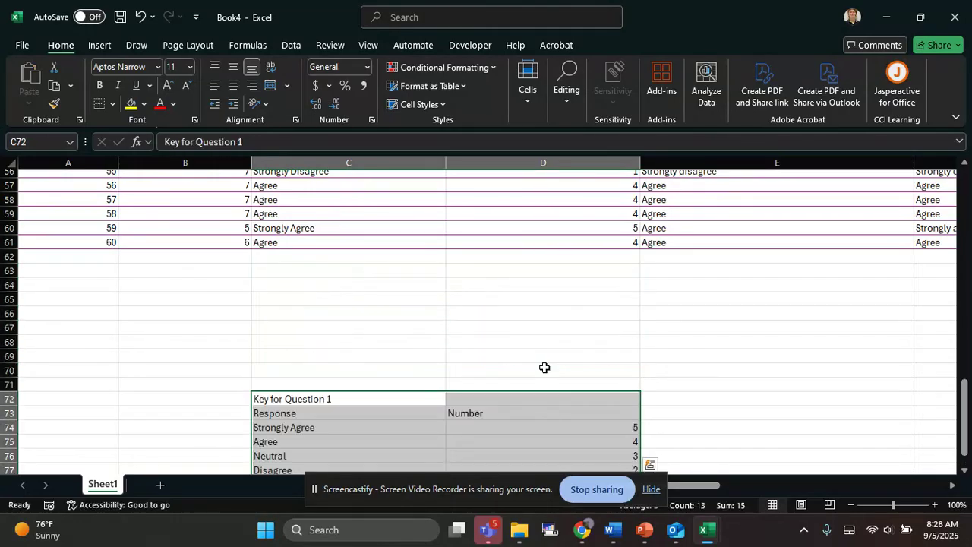
# Step: Add the headers Response in C63 and Count in D63 for a summary table below the survey data
pyautogui.click(456, 329)
pyautogui.click(381, 279)
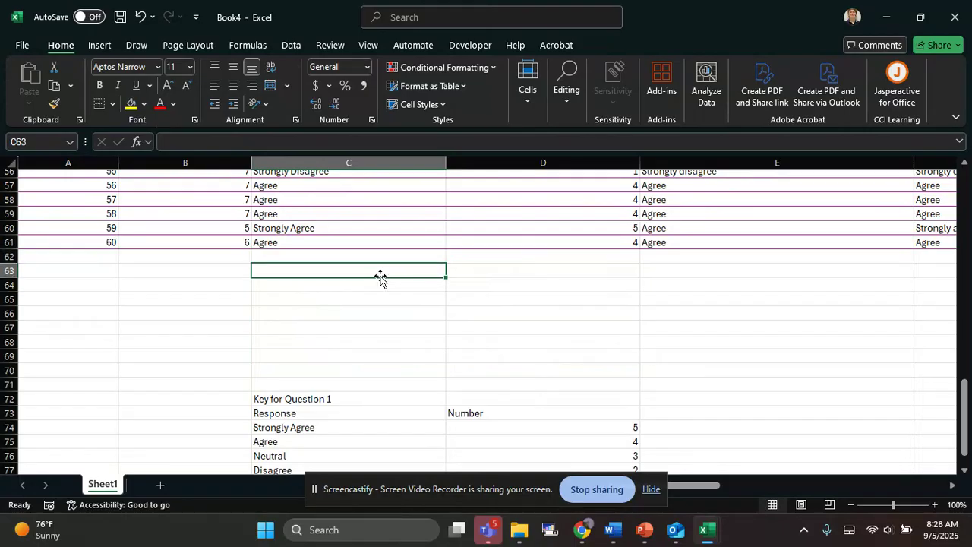
pyautogui.write('Response')
pyautogui.press('Tab')
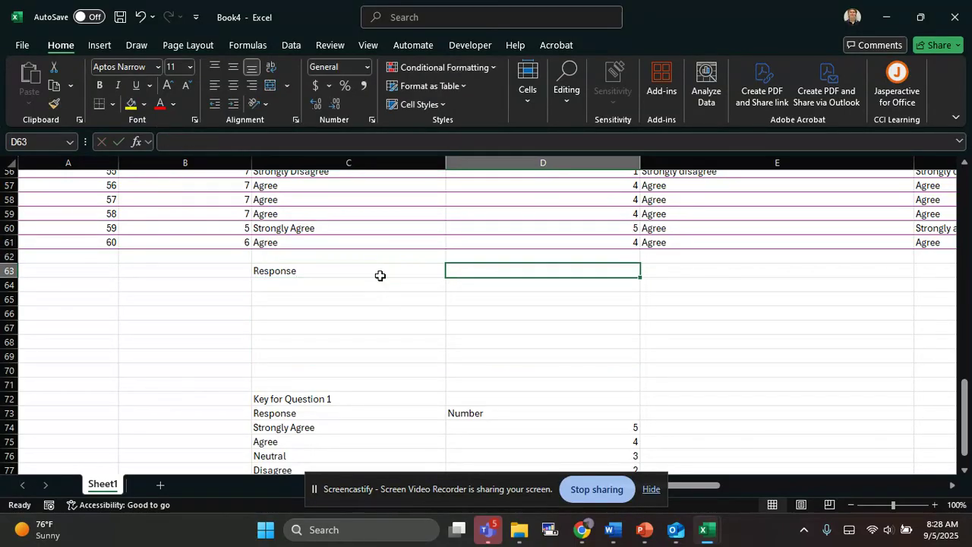
pyautogui.write('Count')
pyautogui.press('Return')
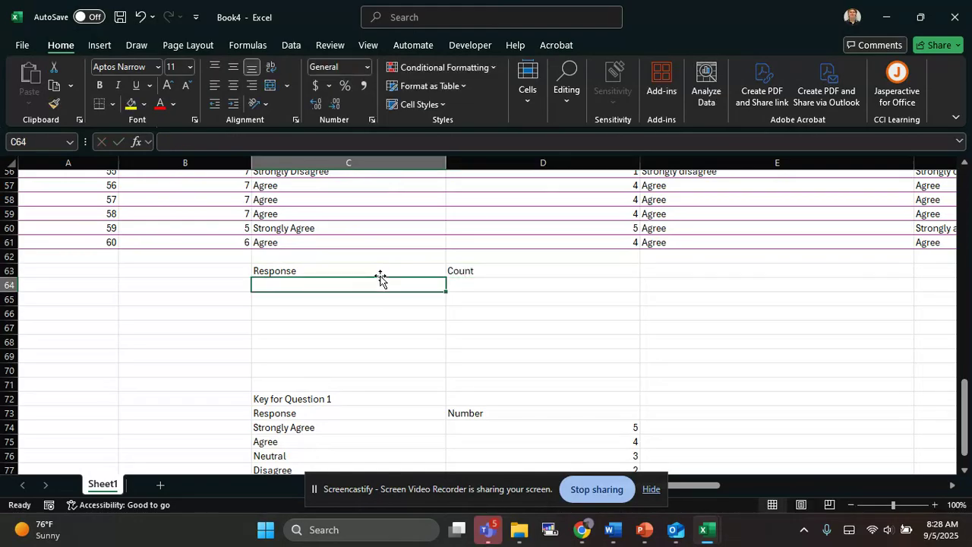
# Step: List Strongly Agree, Agree and Neutral under the Response header in cells C64 to C66
pyautogui.write('S')
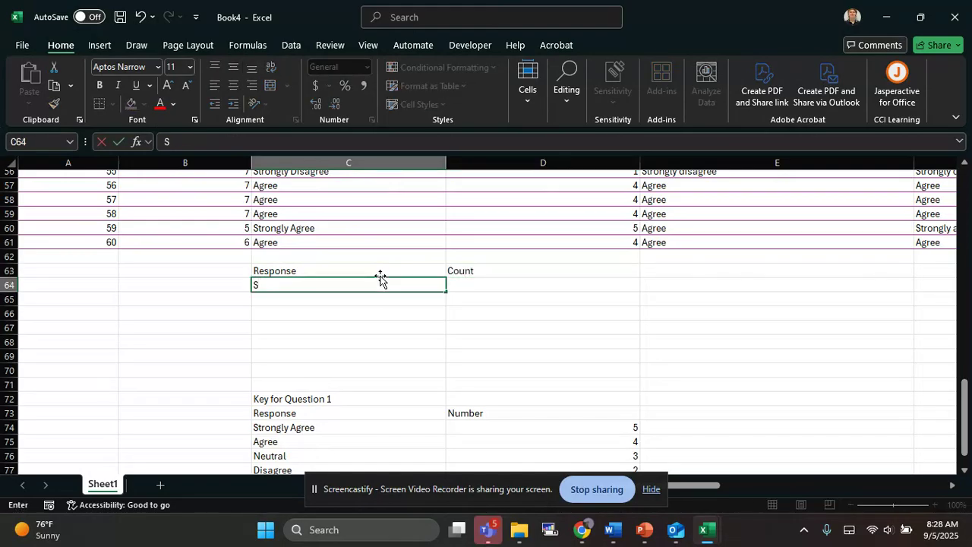
pyautogui.write('tonongly Agree')
pyautogui.press('Return')
pyautogui.write('Agree')
pyautogui.press('Return')
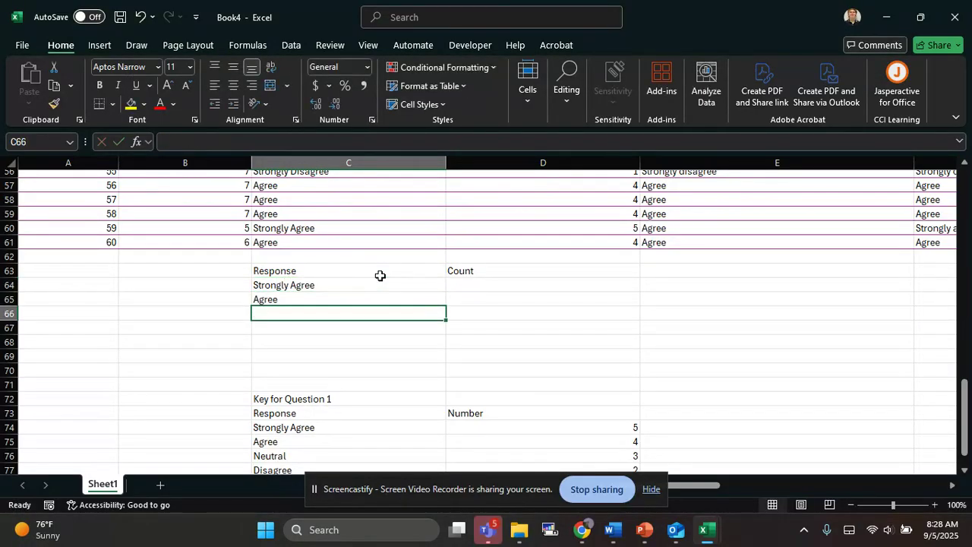
pyautogui.write('Neutral')
pyautogui.press('Return')
# Step: Complete the Response list with Disagree in C67 and Strongly Disagree in C68
pyautogui.write('D')
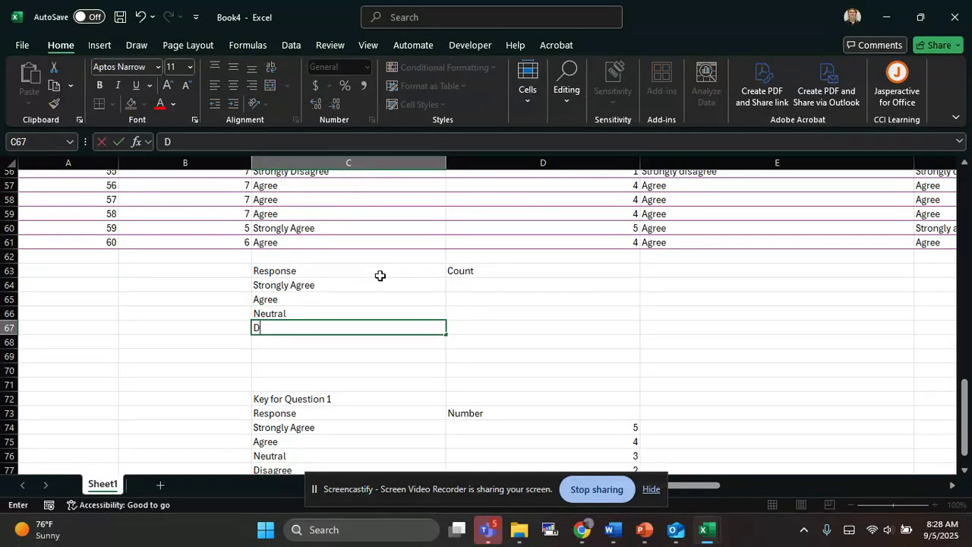
pyautogui.write('isagree')
pyautogui.press('Return')
pyautogui.write('D')
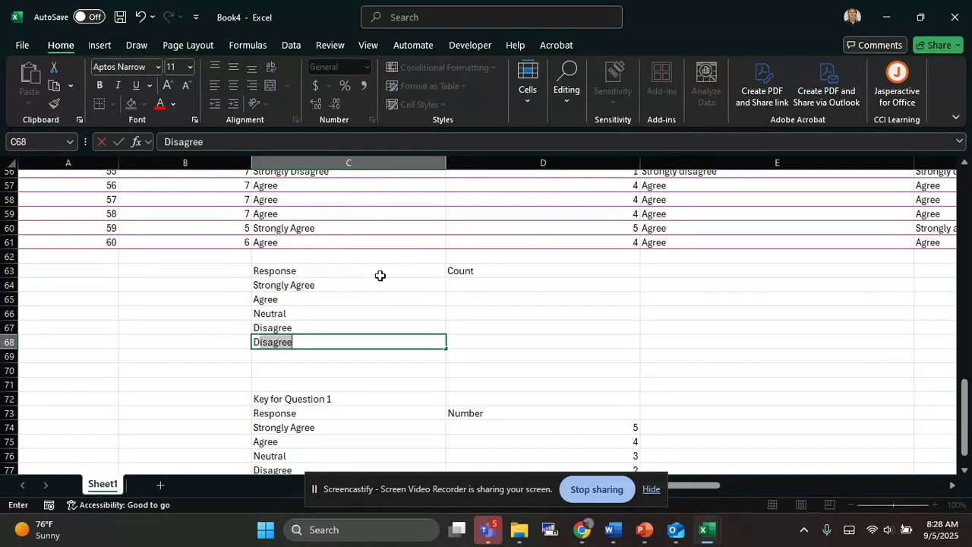
pyautogui.press('BackSpace')
pyautogui.press('BackSpace')
pyautogui.write('Stronlgy')
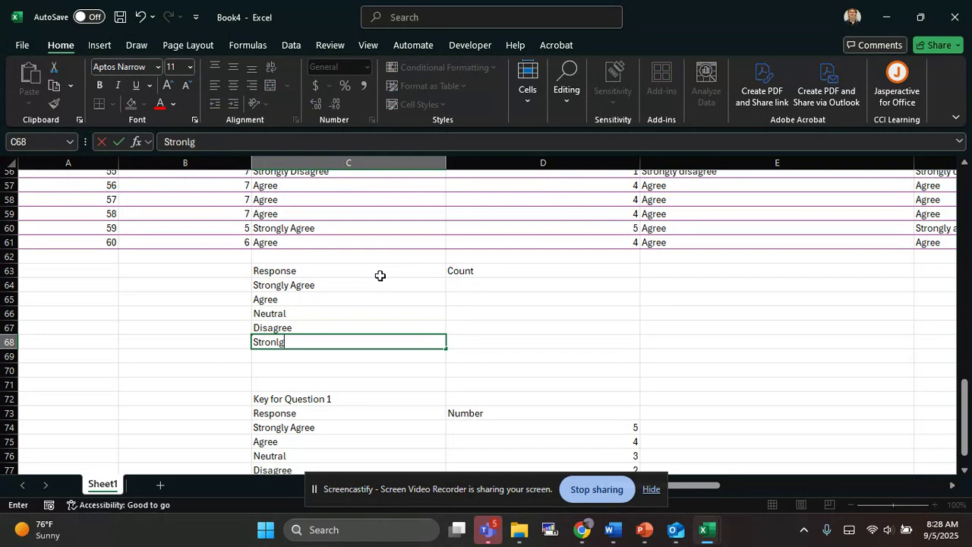
pyautogui.press('BackSpace')
pyautogui.press('BackSpace')
pyautogui.write('gly Disagree')
pyautogui.press('Tab')
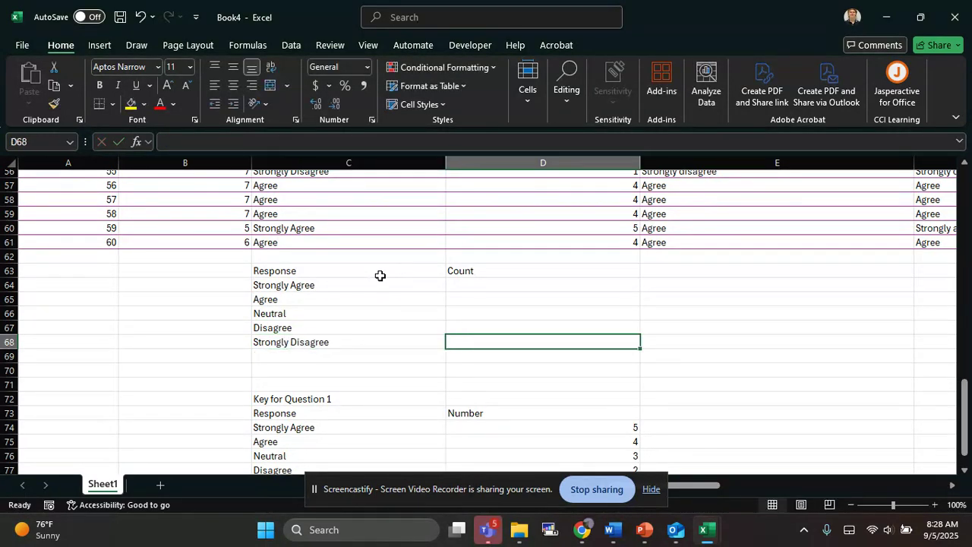
# Step: Count the Strongly Agree responses in D64 with =COUNTIF(Table2[Respect numerical codes], 5)
pyautogui.press('Up')
pyautogui.press('Up')
pyautogui.press('Up')
pyautogui.press('Up')
pyautogui.write('=')
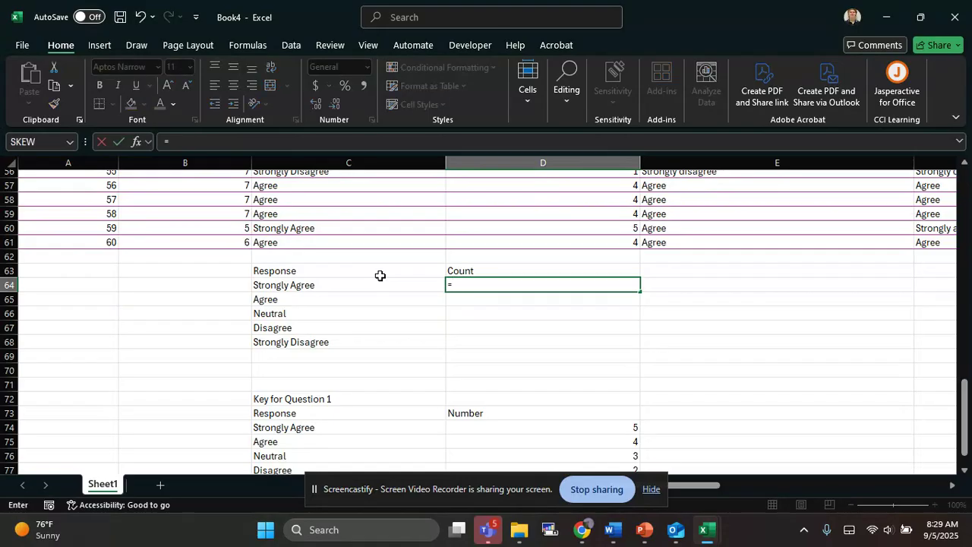
pyautogui.write('countif')
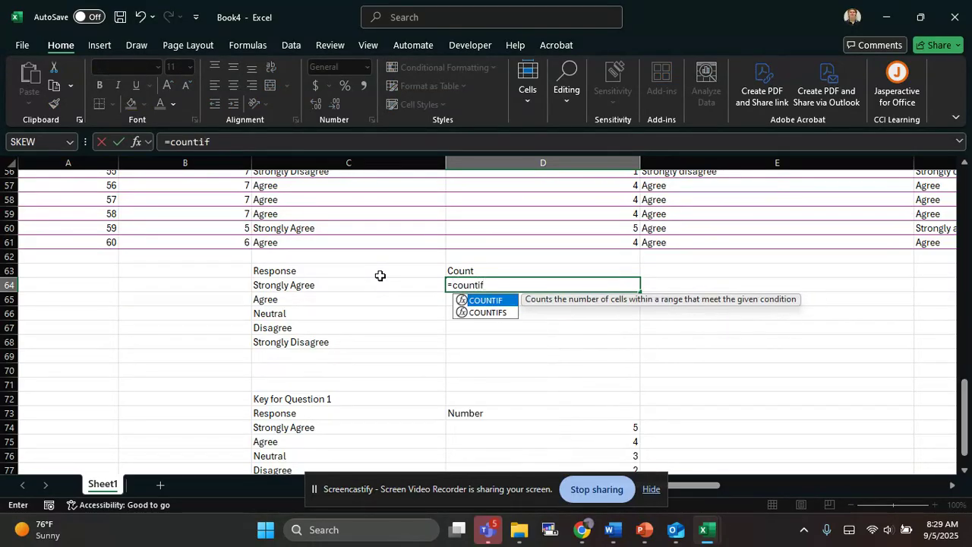
pyautogui.write('(')
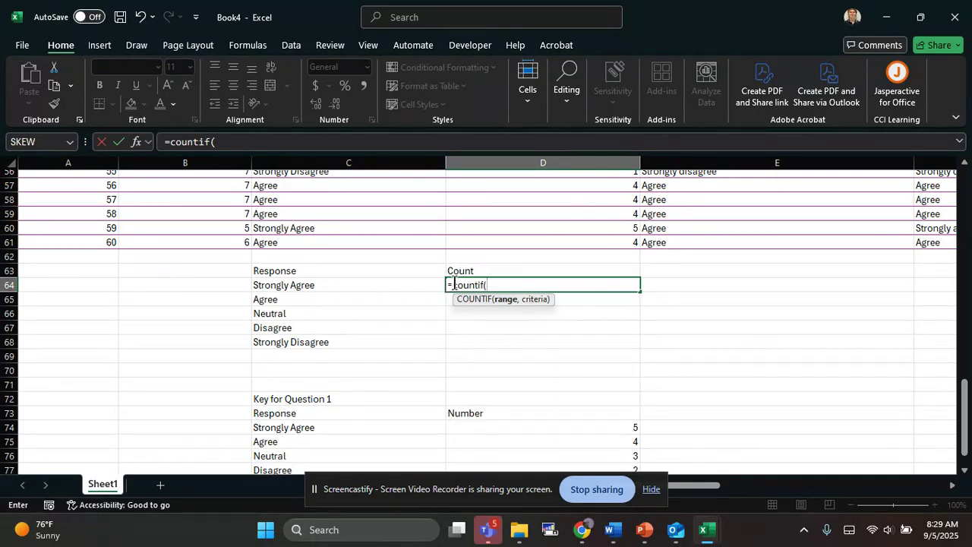
pyautogui.moveTo(582, 244); pyautogui.dragTo(583, 184)
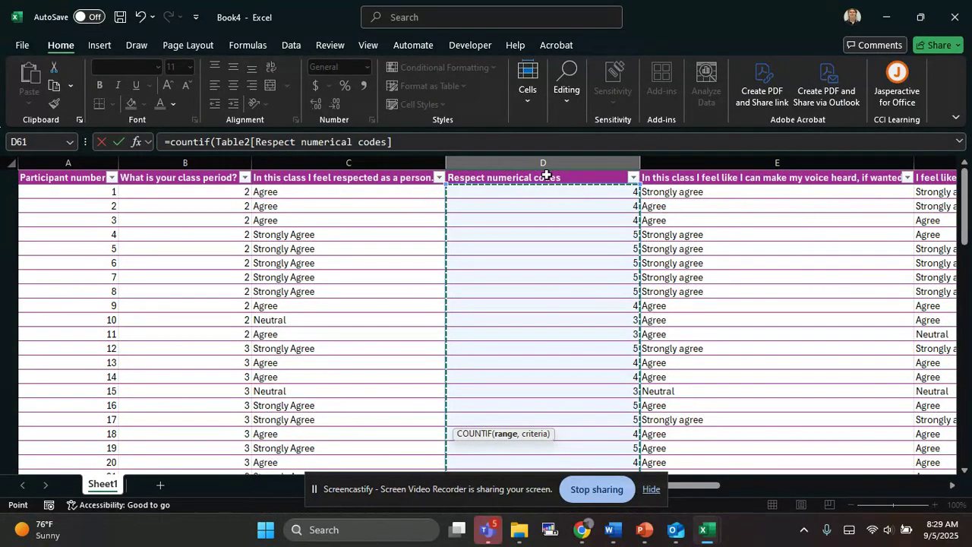
pyautogui.scroll(-20, 521, 263)
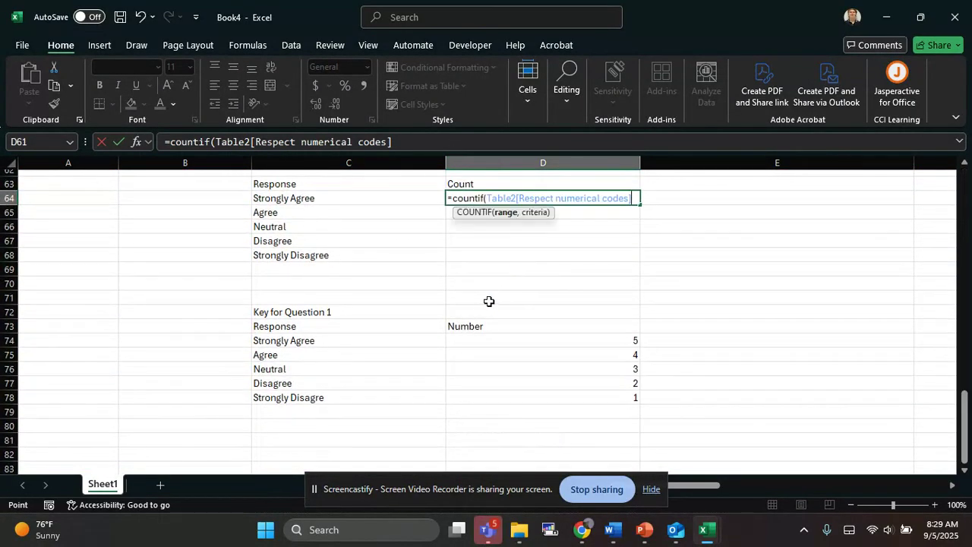
pyautogui.write(',')
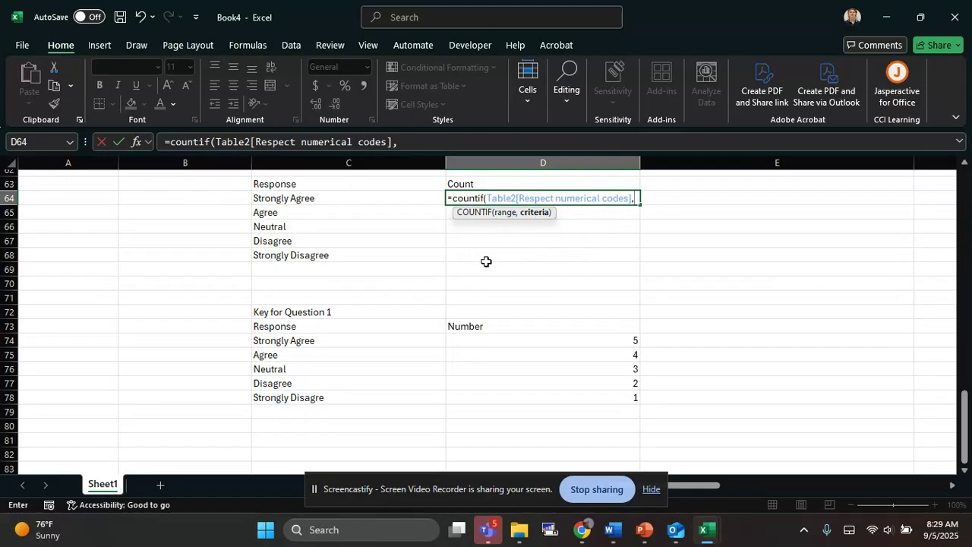
pyautogui.scroll(2, 486, 261)
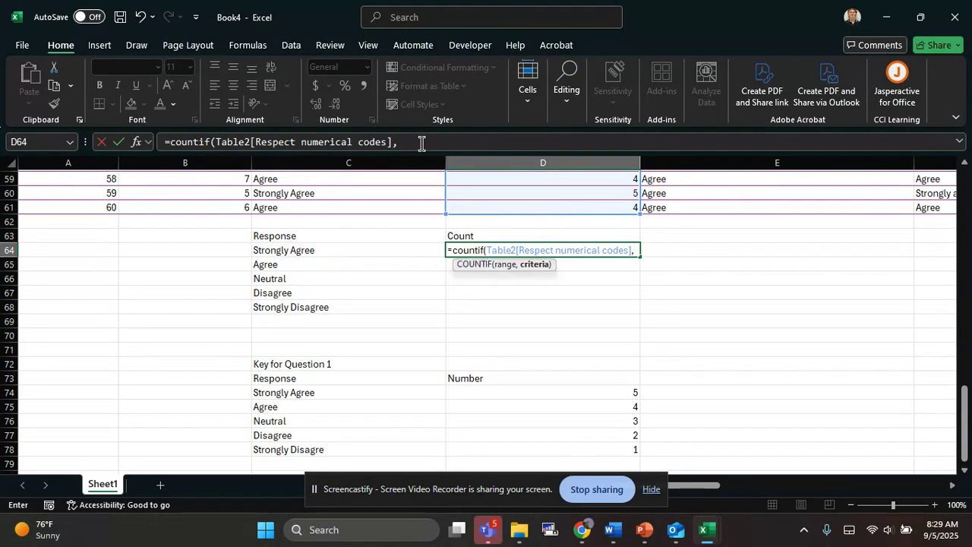
pyautogui.click(422, 142)
pyautogui.write('5')
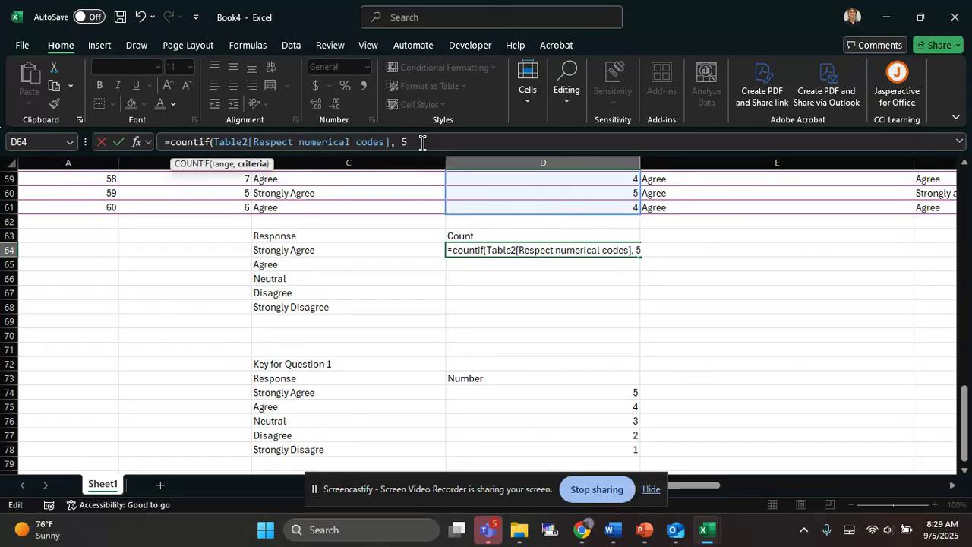
pyautogui.press('Return')
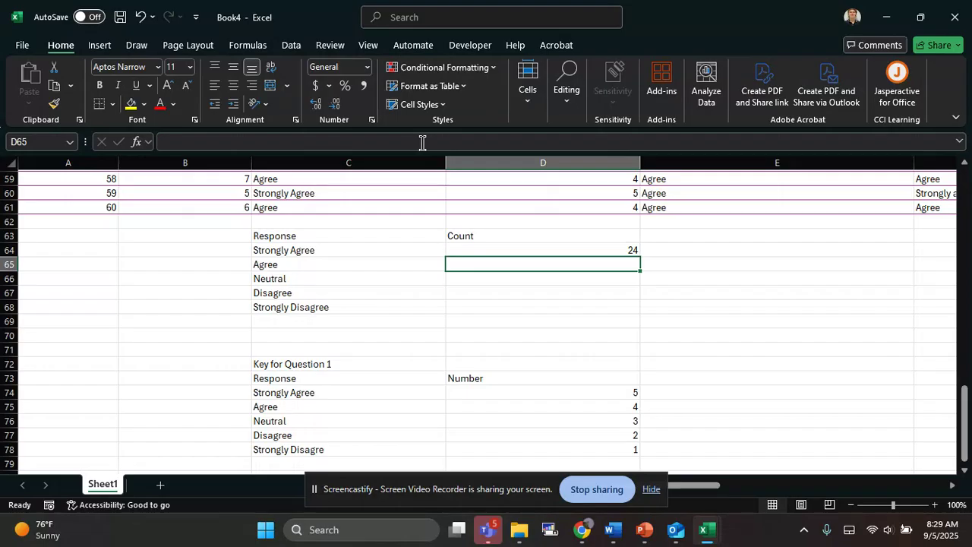
pyautogui.click(370, 252)
pyautogui.click(506, 253)
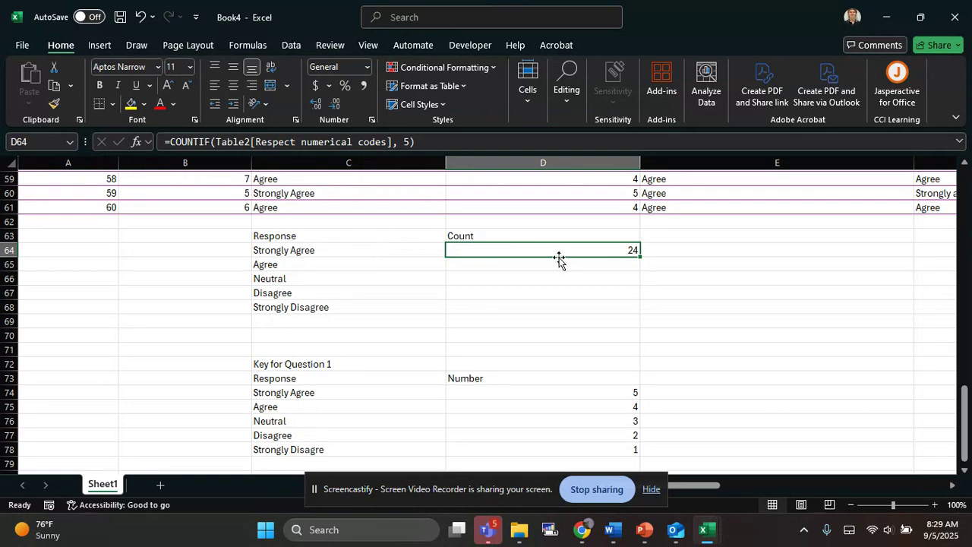
# Step: Count the Agree responses in D65 with =COUNTIF(Table2[Respect numerical codes], 4)
pyautogui.click(536, 266)
pyautogui.write('=')
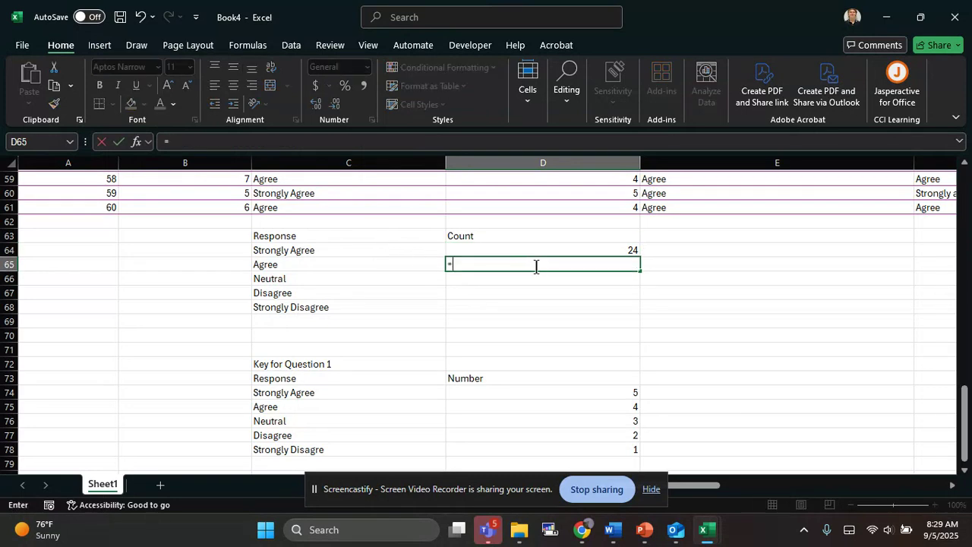
pyautogui.write('countif9')
pyautogui.press('BackSpace')
pyautogui.write('(')
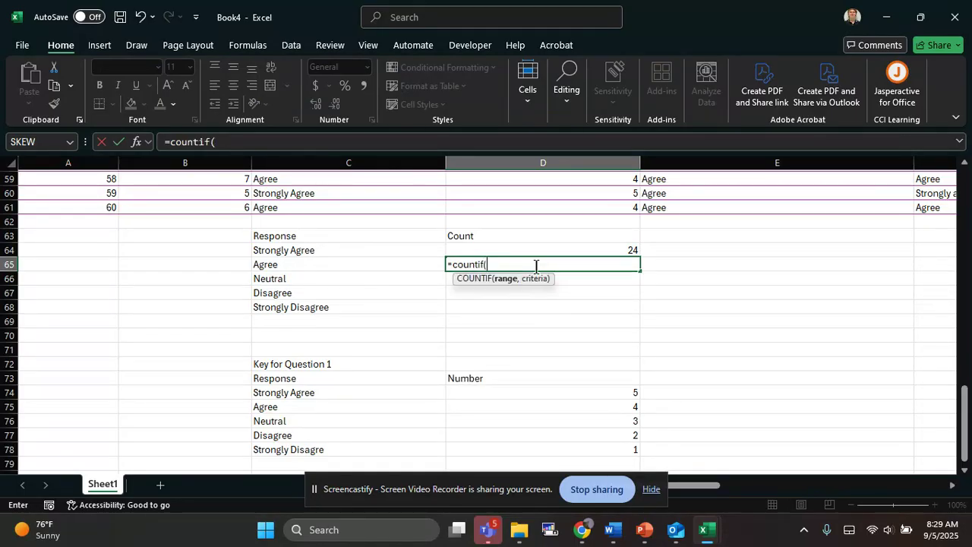
pyautogui.scroll(14, 537, 266)
pyautogui.scroll(5, 541, 228)
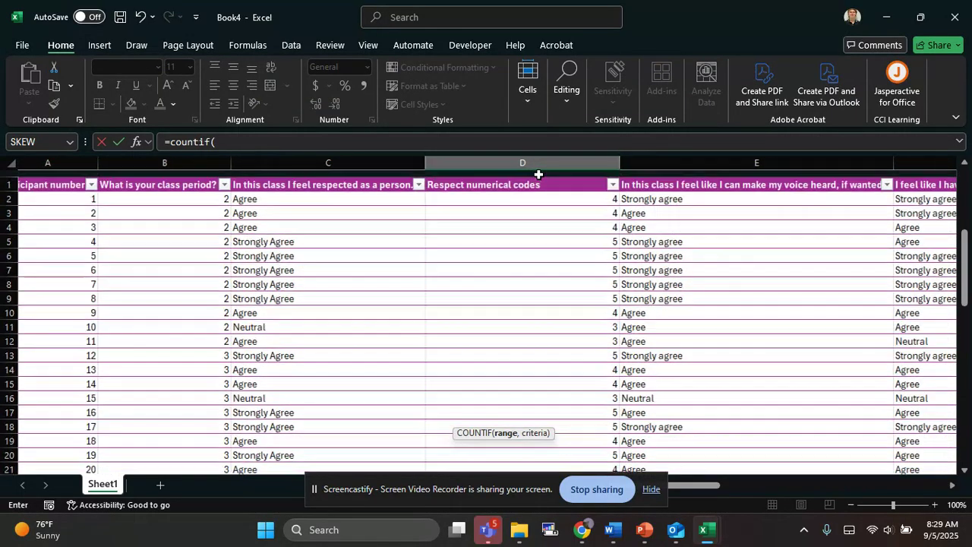
pyautogui.hscroll(1, 537, 197)
pyautogui.moveTo(536, 196); pyautogui.dragTo(500, 439)
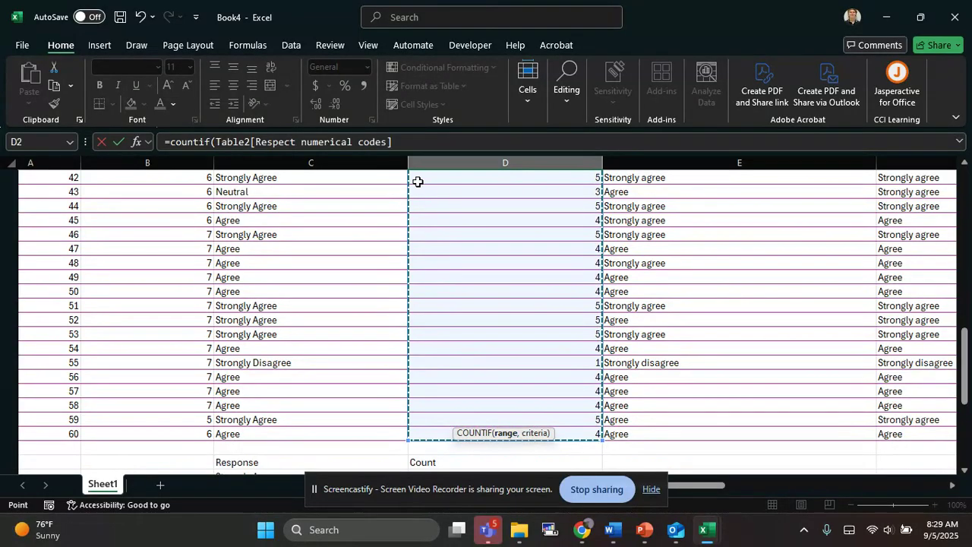
pyautogui.click(406, 144)
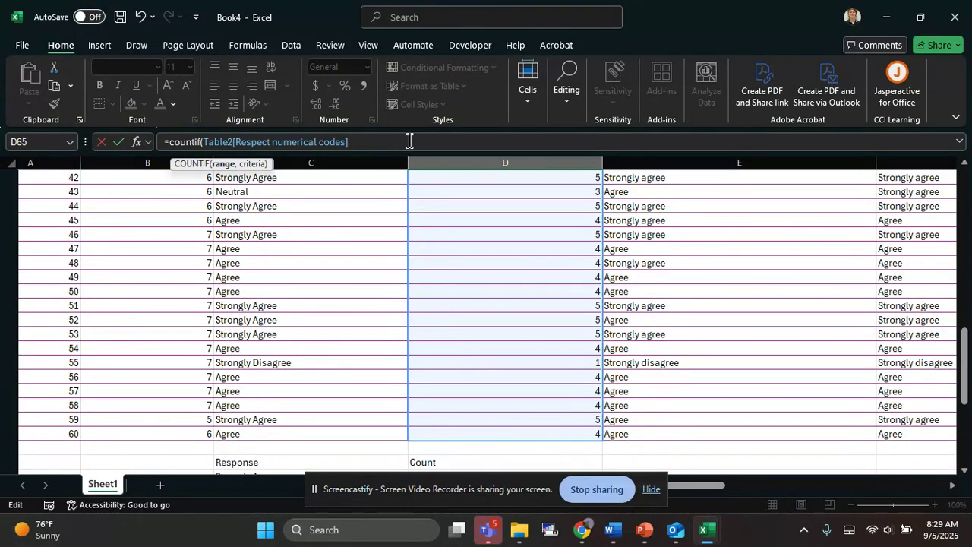
pyautogui.write(', 4')
pyautogui.write(')')
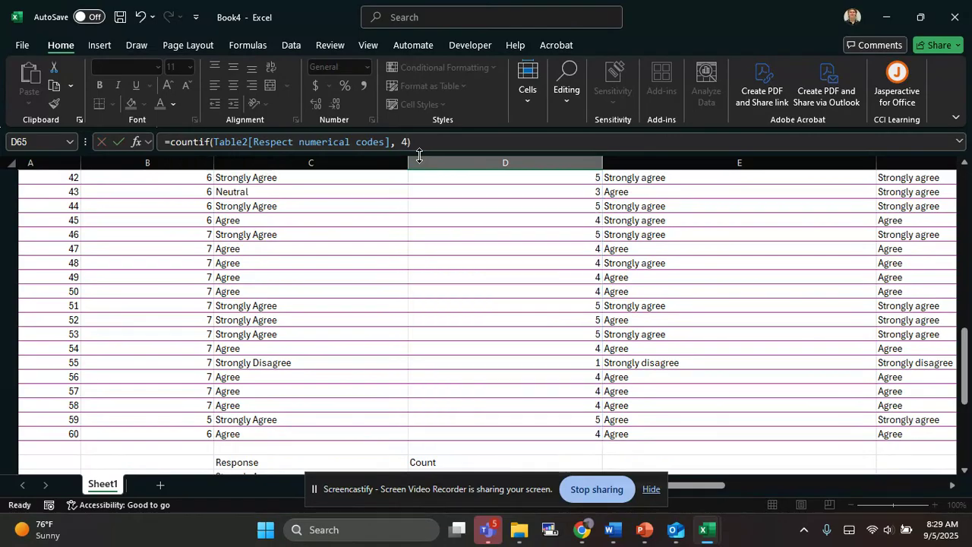
# Step: Copy the COUNTIF formula text from the Agree count in D65 and re-enter the same formula there
pyautogui.press('Return')
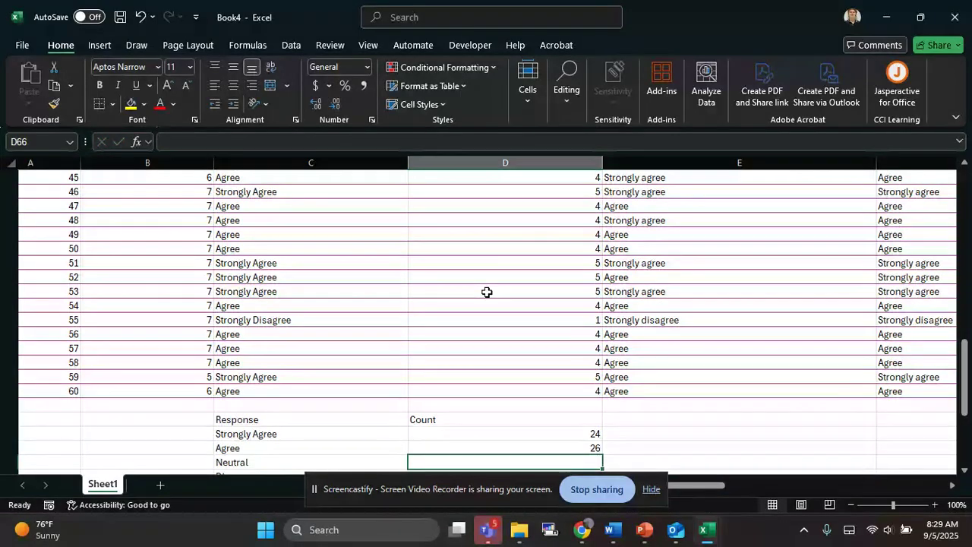
pyautogui.scroll(-3, 487, 292)
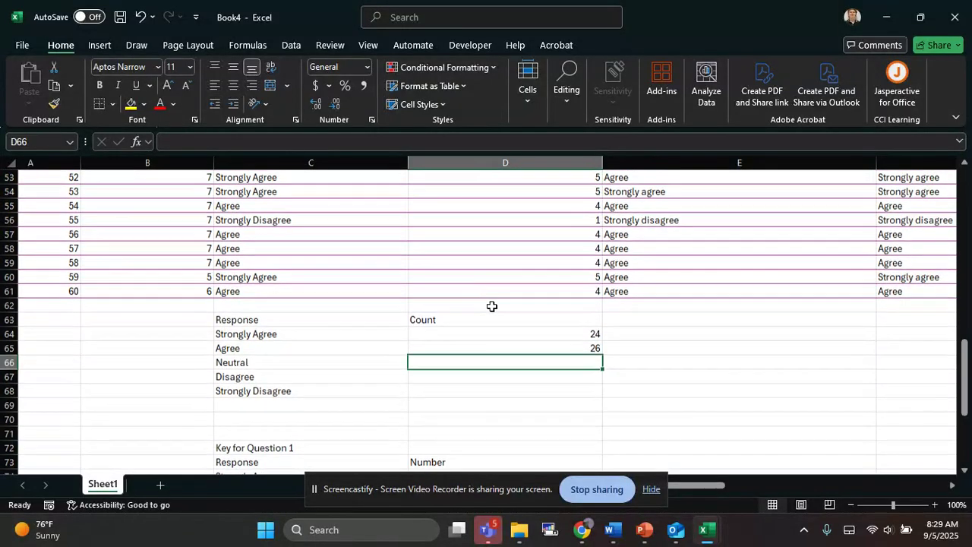
pyautogui.click(509, 344)
pyautogui.moveTo(443, 136); pyautogui.dragTo(164, 142)
pyautogui.hotkey('ctrl', 'c')
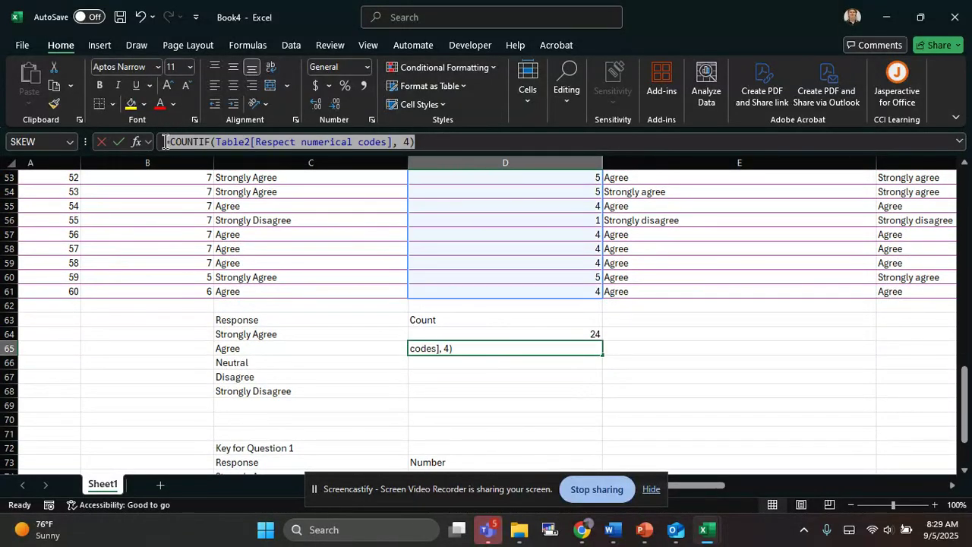
pyautogui.click(441, 365)
pyautogui.press('BackSpace')
pyautogui.press('BackSpace')
pyautogui.press('BackSpace')
pyautogui.press('BackSpace')
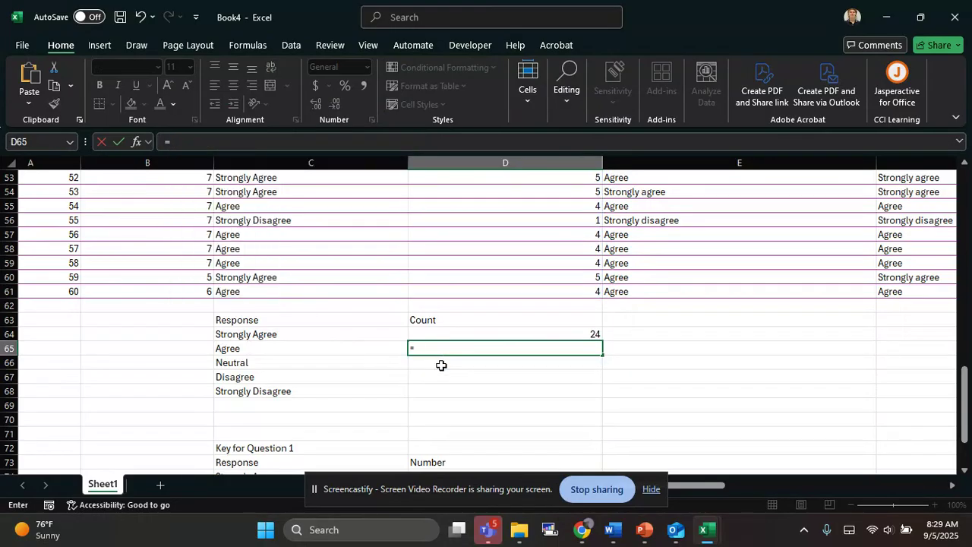
pyautogui.hotkey('ctrl', 'v')
pyautogui.press('Return')
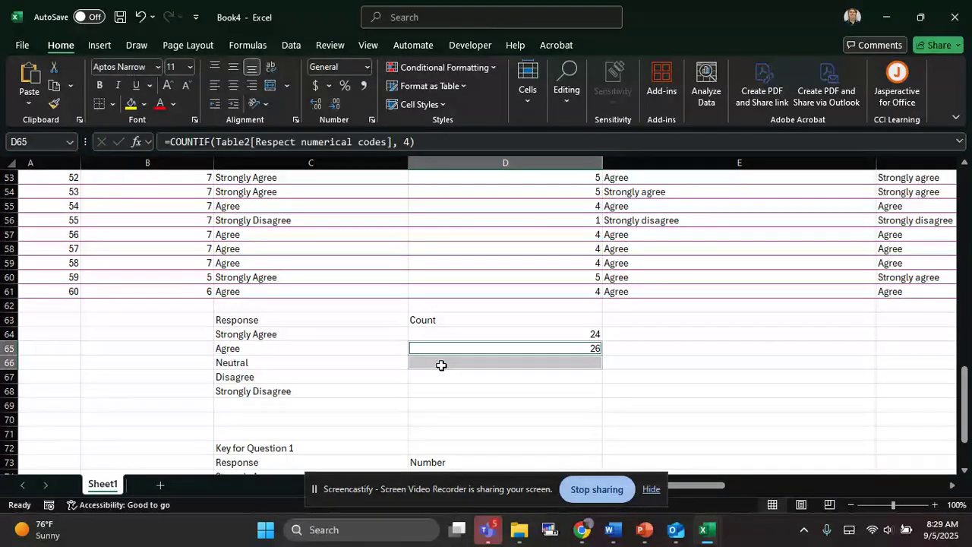
# Step: Count the Neutral responses in D66 with =COUNTIF(Table2[Respect numerical codes], 3)
pyautogui.doubleClick(441, 365)
pyautogui.hotkey('ctrl', 'v')
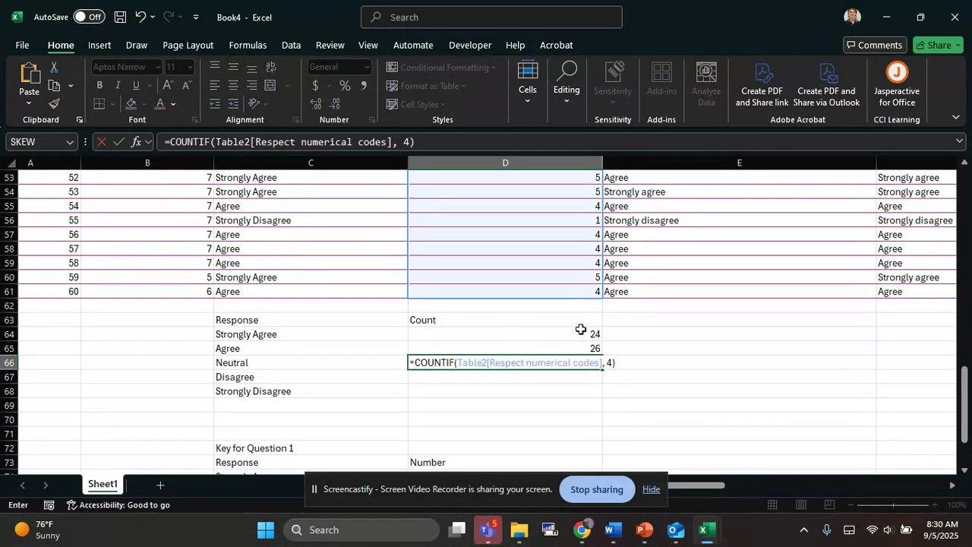
pyautogui.press('BackSpace')
pyautogui.press('BackSpace')
pyautogui.write('3)')
pyautogui.press('Return')
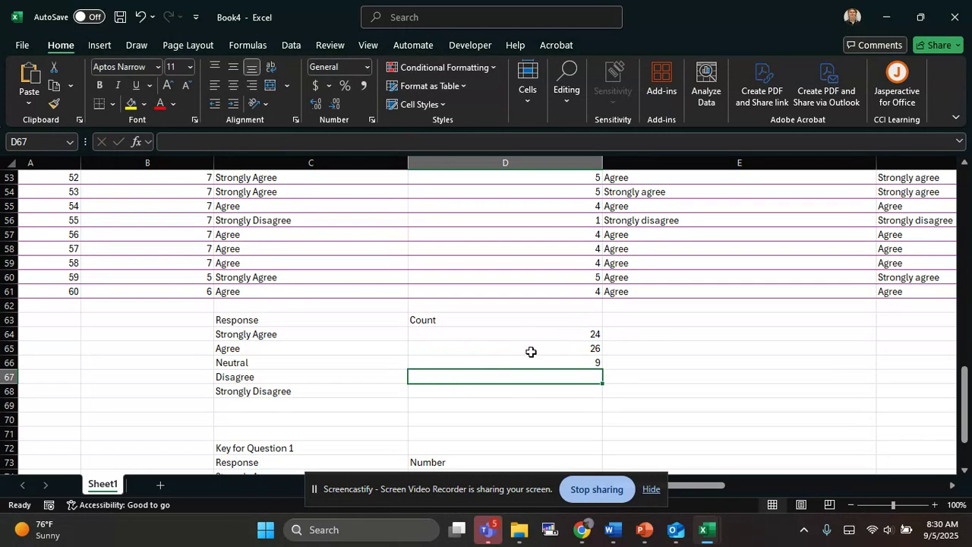
# Step: Count the Disagree responses in D67 with =COUNTIF(Table2[Respect numerical codes], 2)
pyautogui.hotkey('ctrl', 'v')
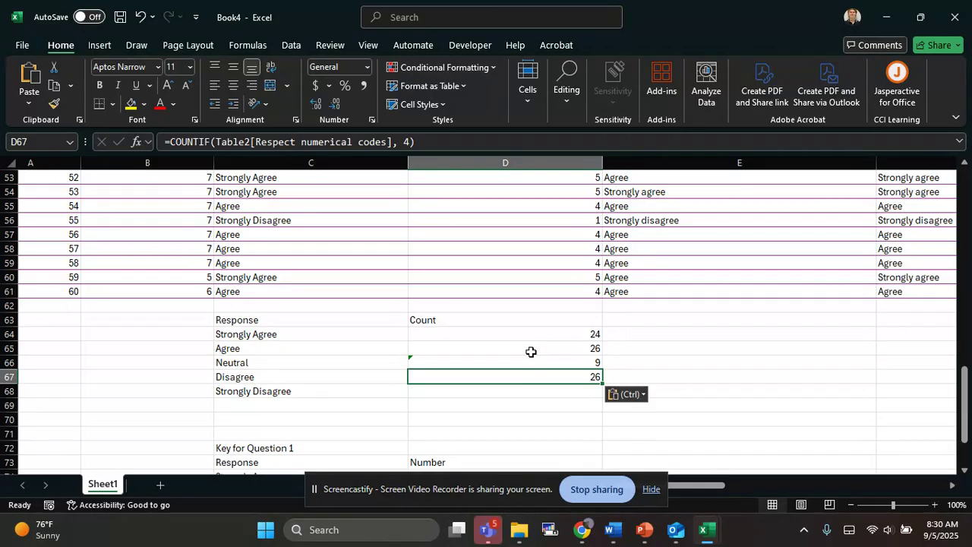
pyautogui.doubleClick(497, 376)
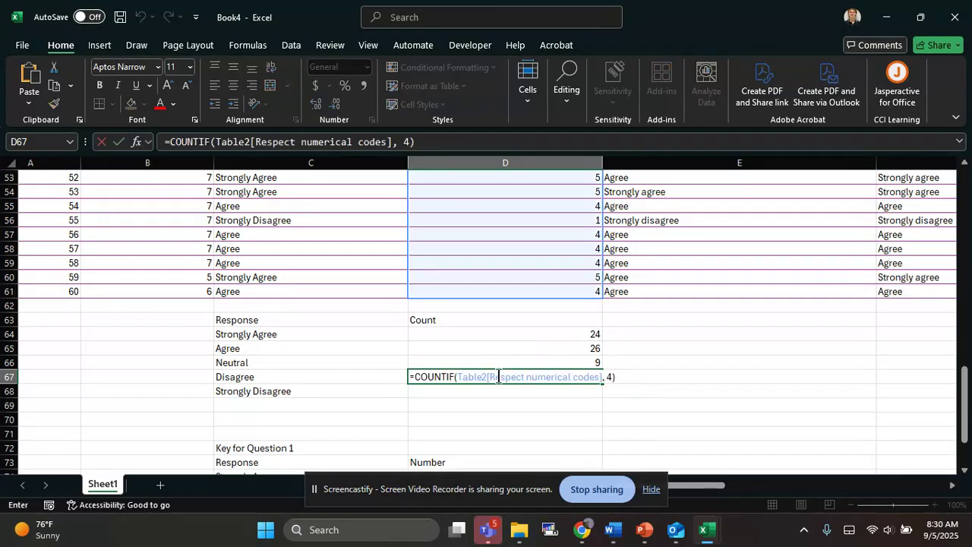
pyautogui.press('End')
pyautogui.press('BackSpace')
pyautogui.press('BackSpace')
pyautogui.write('2')
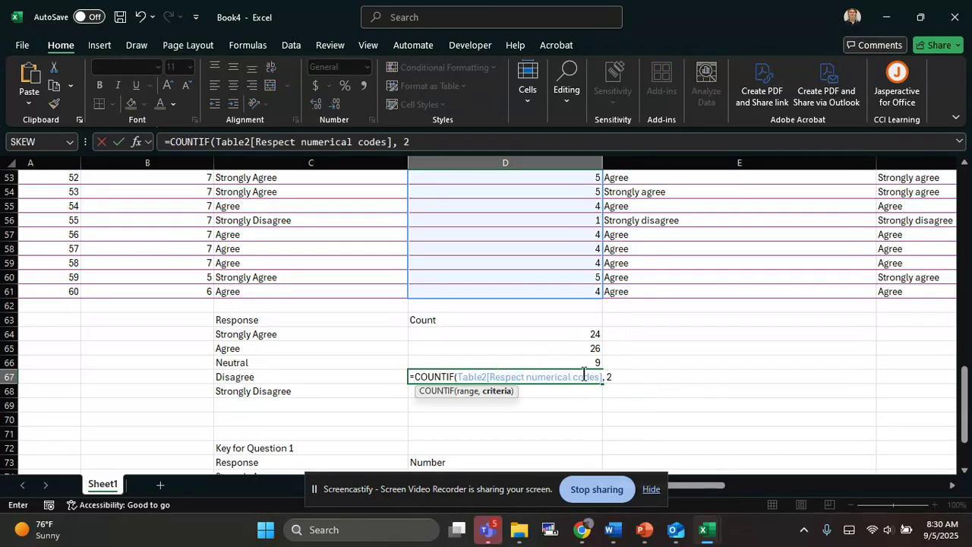
pyautogui.write(')')
pyautogui.press('Return')
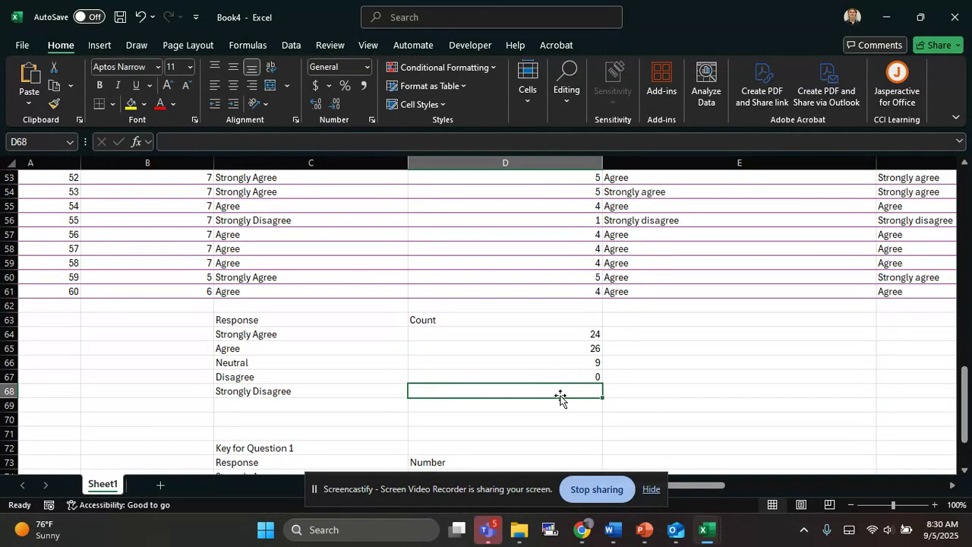
# Step: Count the Strongly Disagree responses in D68 with COUNTIF on Table2[Respect numerical codes] and criterion 1
pyautogui.write('=countif')
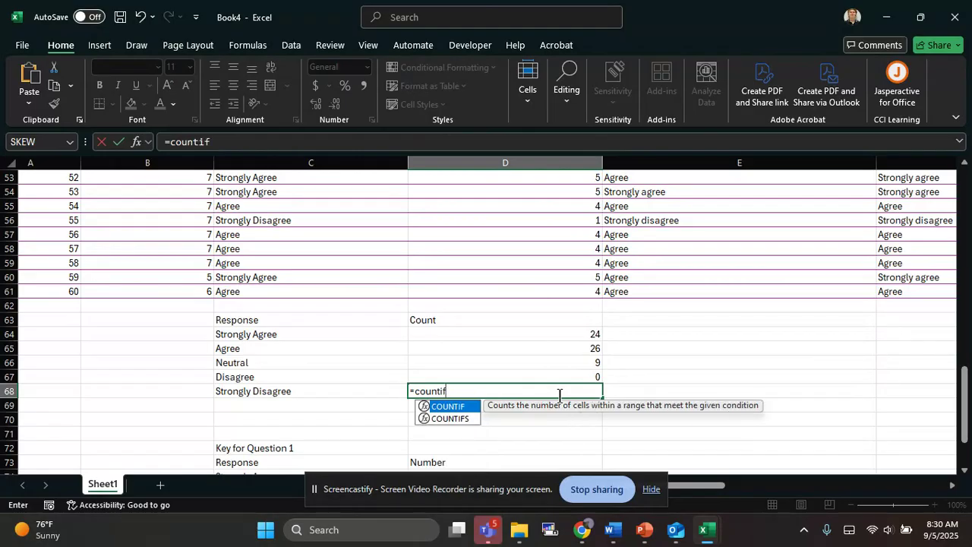
pyautogui.write('(')
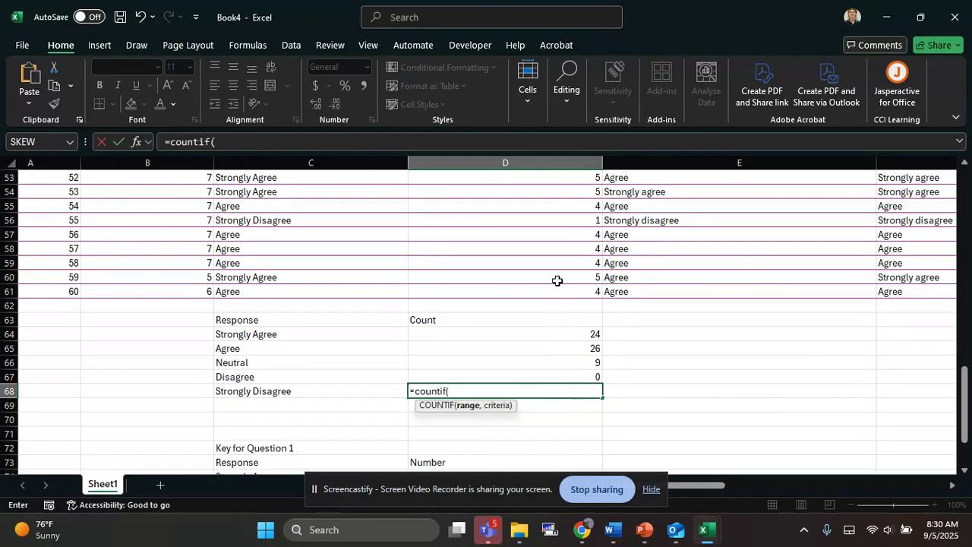
pyautogui.moveTo(557, 291); pyautogui.dragTo(510, 190)
pyautogui.click(428, 145)
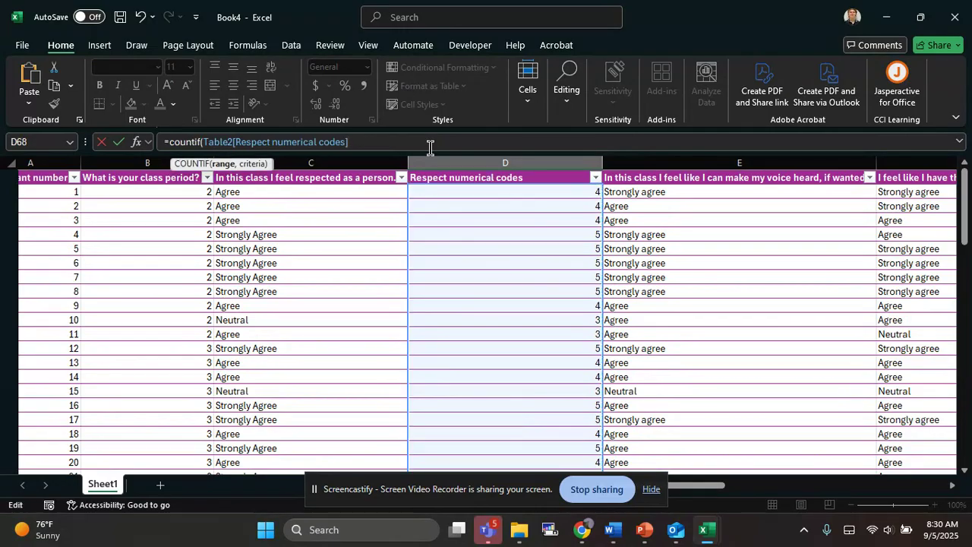
pyautogui.write(',1')
pyautogui.press('Return')
# Step: Review the counts and their formulas for each response type in D64 to D68
pyautogui.scroll(-2, 425, 335)
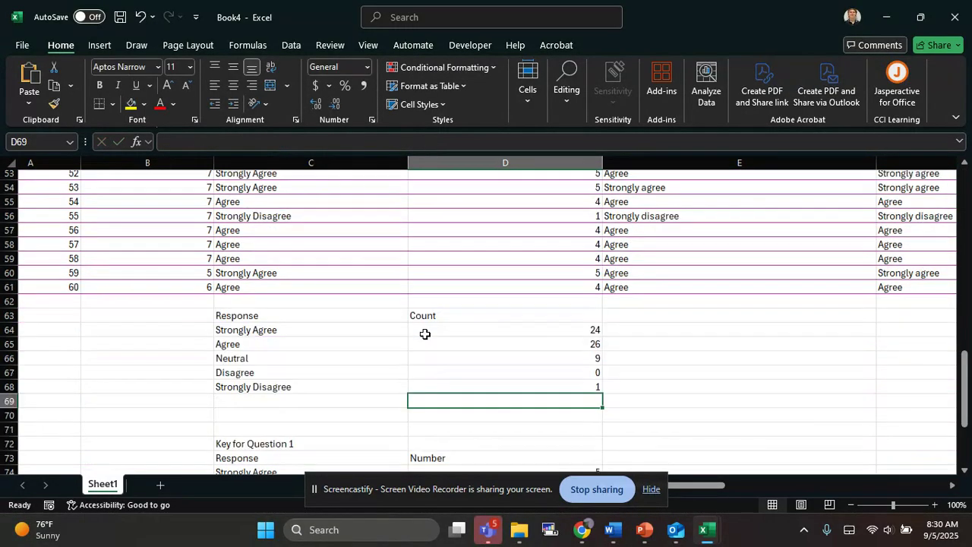
pyautogui.scroll(-2, 425, 334)
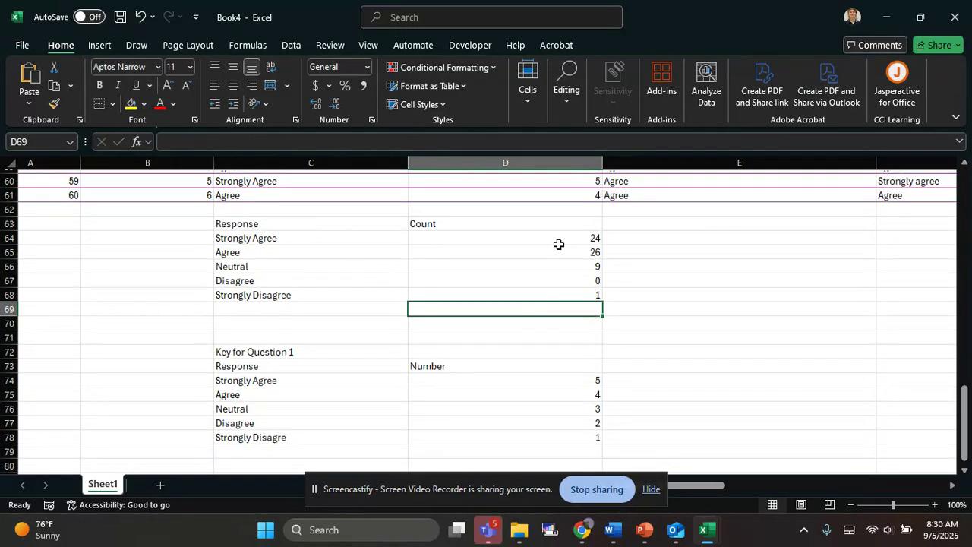
pyautogui.click(559, 241)
pyautogui.press('Down')
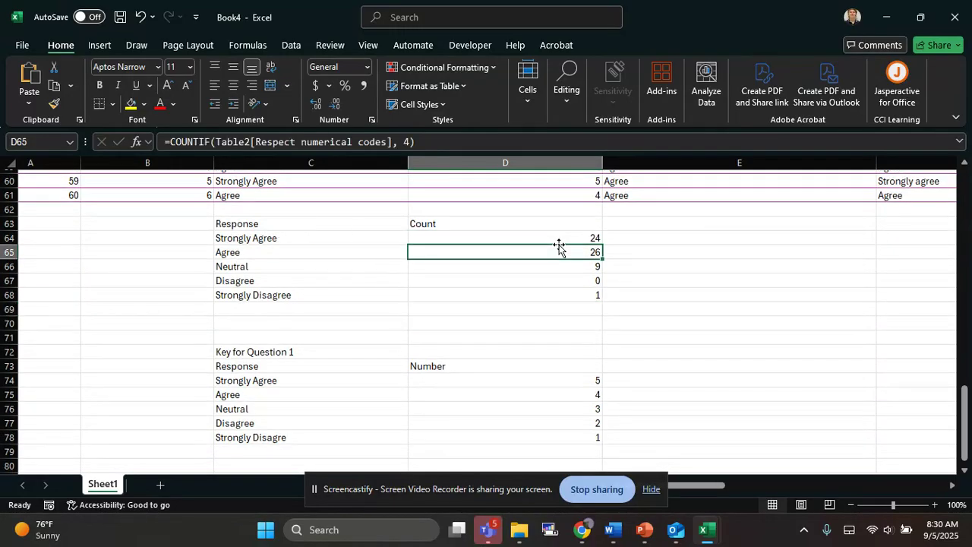
pyautogui.press('Down')
pyautogui.press('Down')
pyautogui.press('Down')
pyautogui.press('Down')
pyautogui.press('Down')
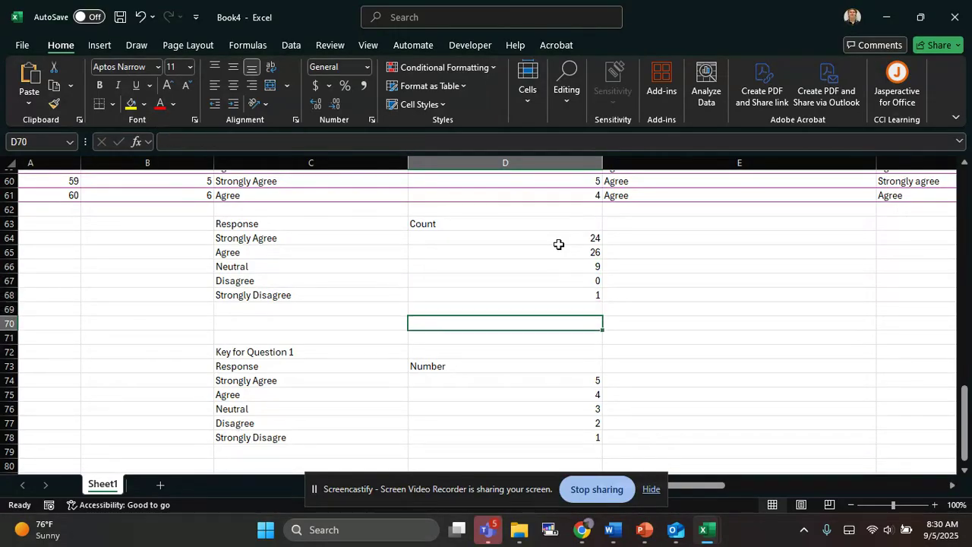
pyautogui.press('Up')
pyautogui.press('Up')
pyautogui.press('Up')
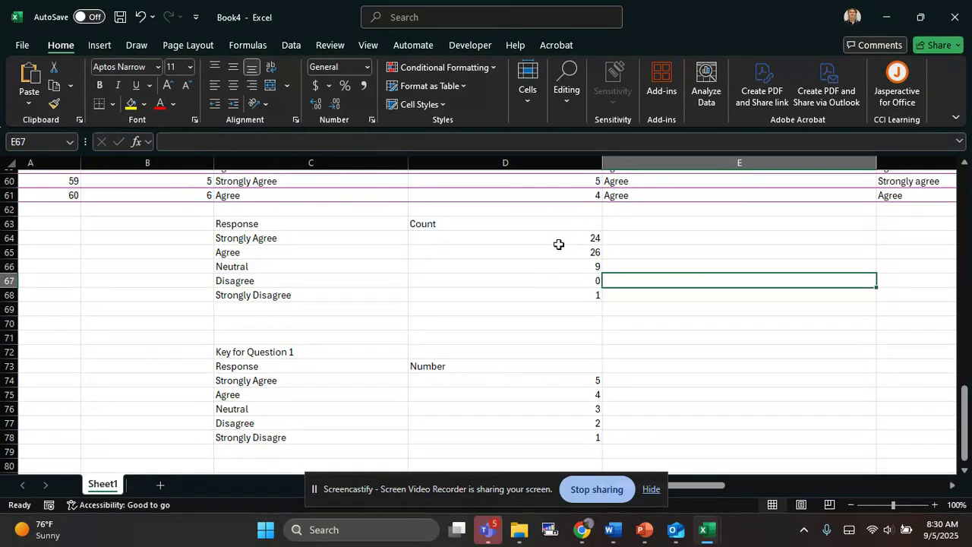
pyautogui.press('Up')
pyautogui.press('Up')
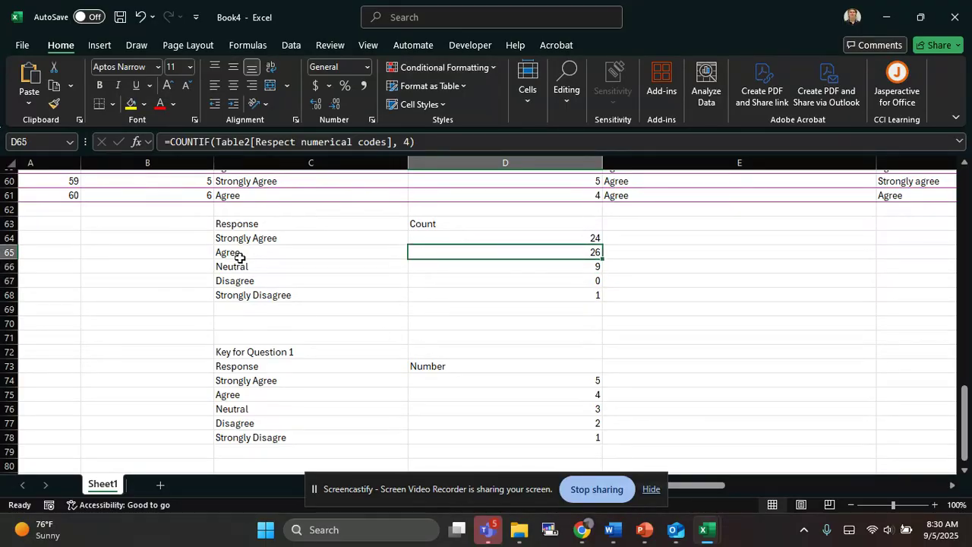
# Step: Look over the response count summary, the Question 1 key and the survey answers in the table
pyautogui.click(250, 221)
pyautogui.scroll(2, 413, 220)
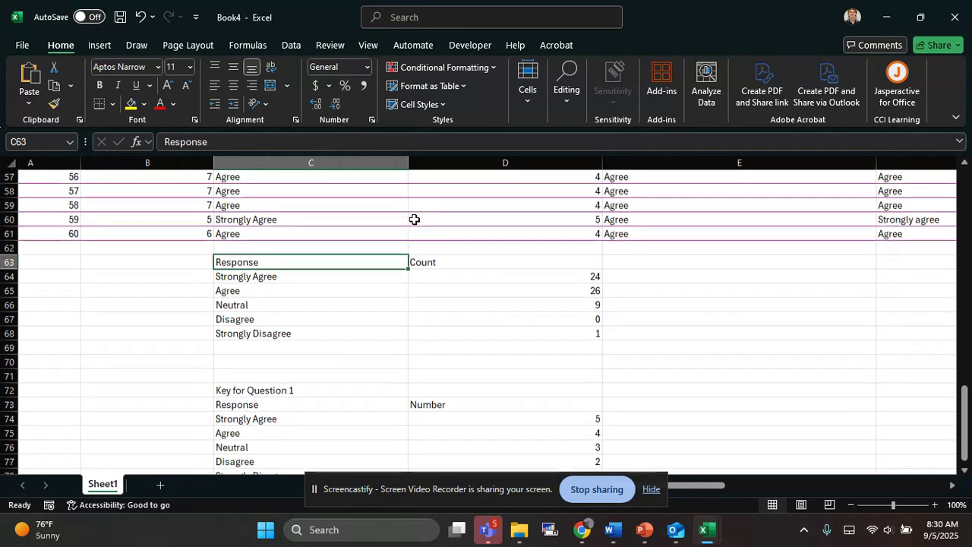
pyautogui.hscroll(1, 547, 274)
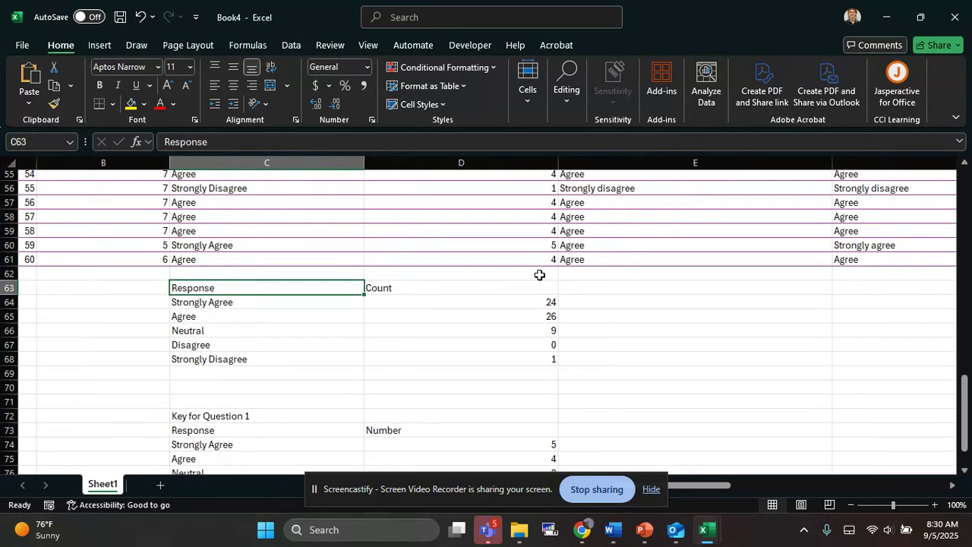
pyautogui.scroll(15, 573, 273)
pyautogui.hscroll(3, 574, 273)
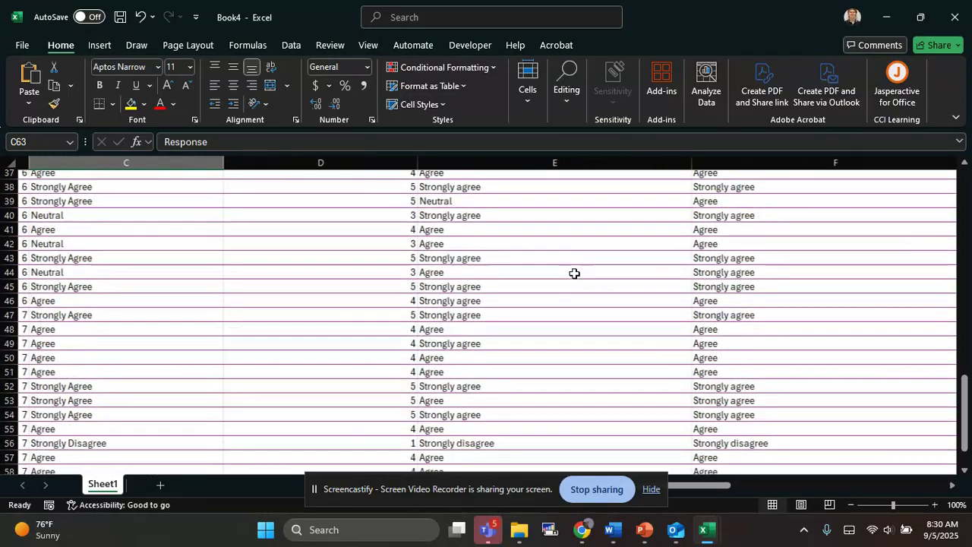
pyautogui.scroll(-20, 539, 230)
pyautogui.hscroll(-3, 509, 228)
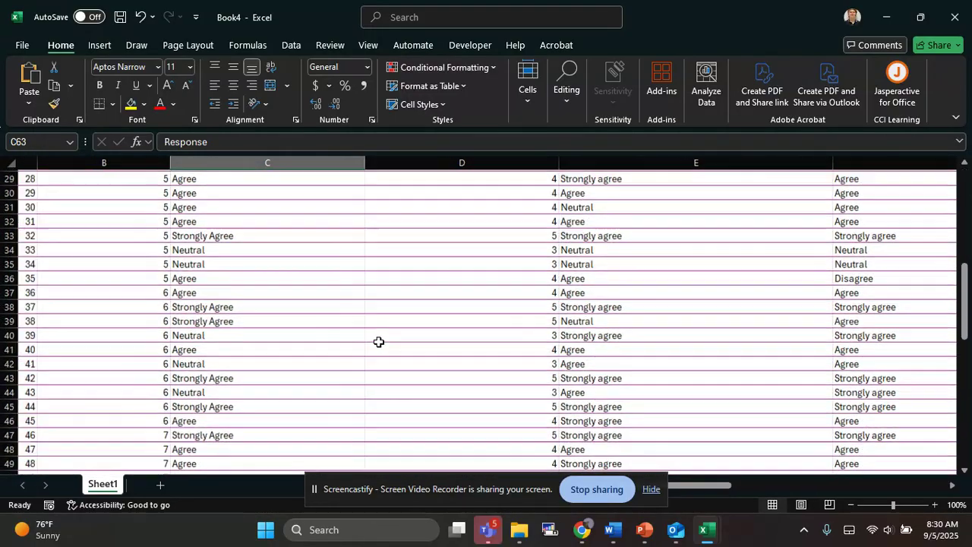
pyautogui.scroll(-1, 379, 342)
pyautogui.scroll(1, 379, 342)
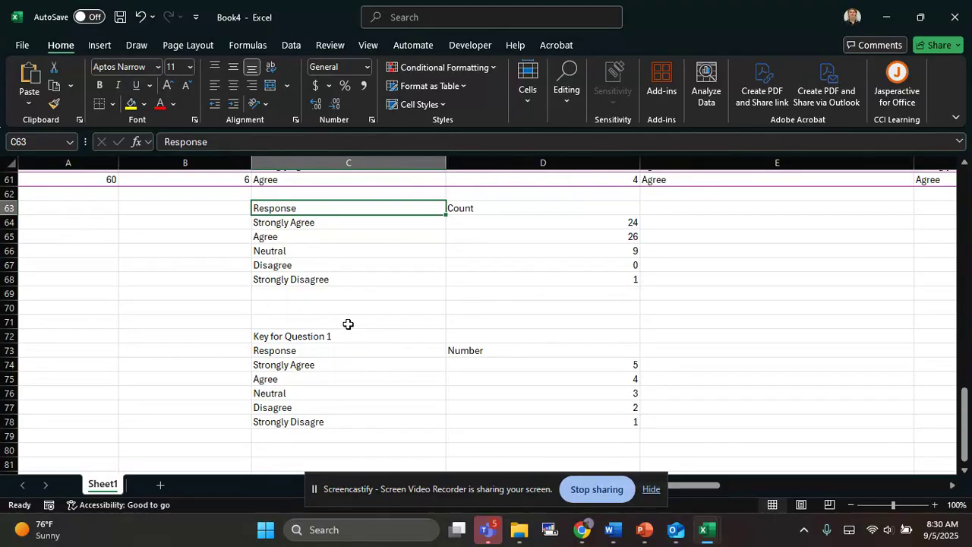
pyautogui.scroll(-2, 334, 341)
pyautogui.scroll(20, 334, 342)
pyautogui.hscroll(1, 334, 342)
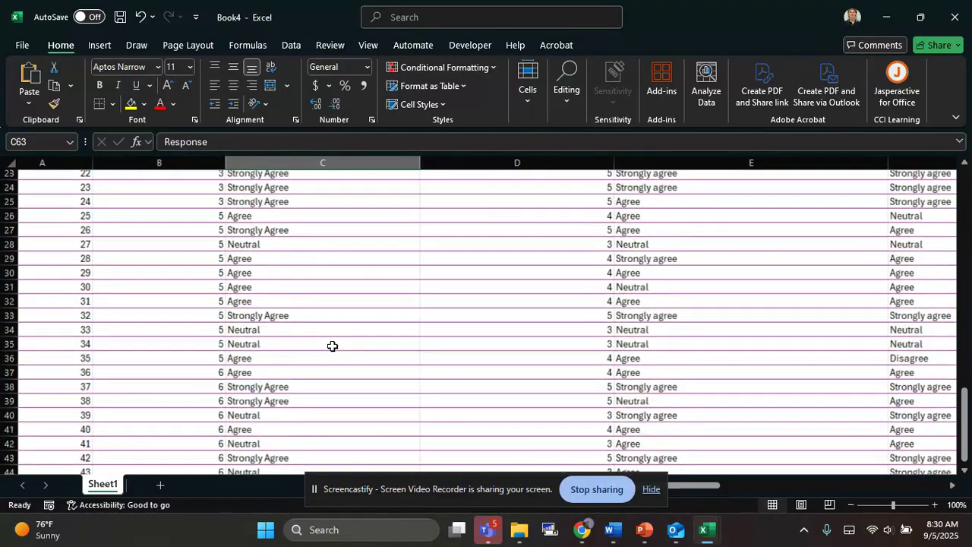
# Step: Select the respect question's answers in C2 to C61 and preview the recommended chart for them
pyautogui.moveTo(280, 191); pyautogui.dragTo(274, 332)
pyautogui.rightClick(271, 297)
pyautogui.press('Escape')
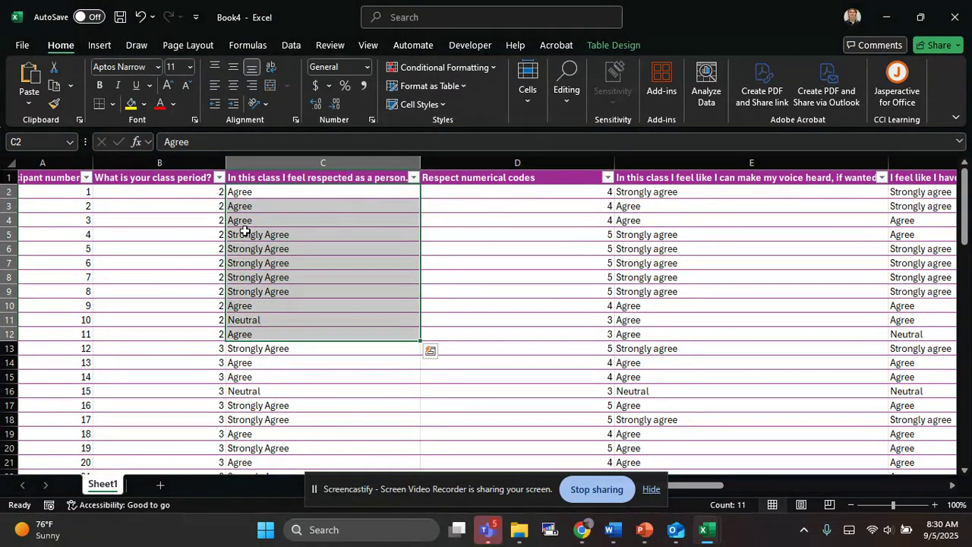
pyautogui.click(245, 231)
pyautogui.moveTo(266, 191); pyautogui.dragTo(264, 420)
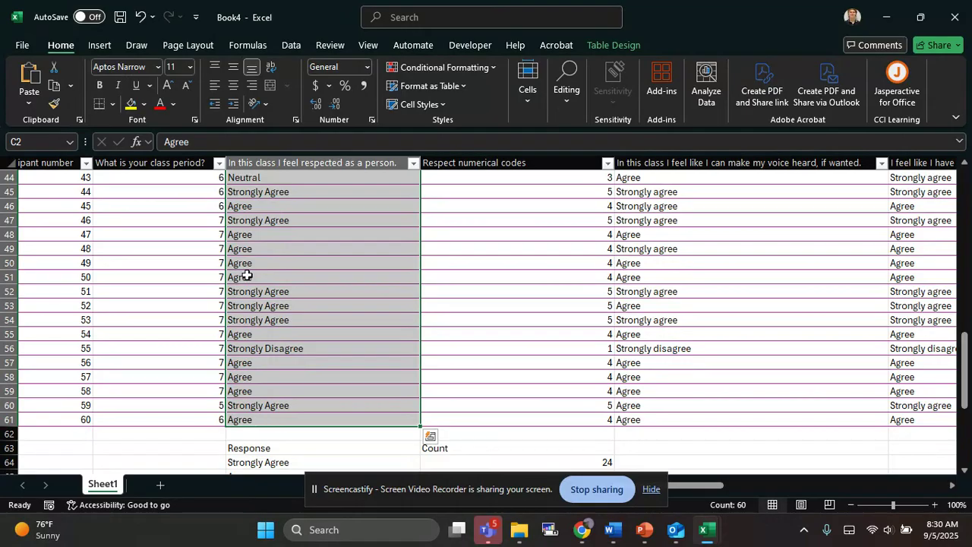
pyautogui.click(108, 46)
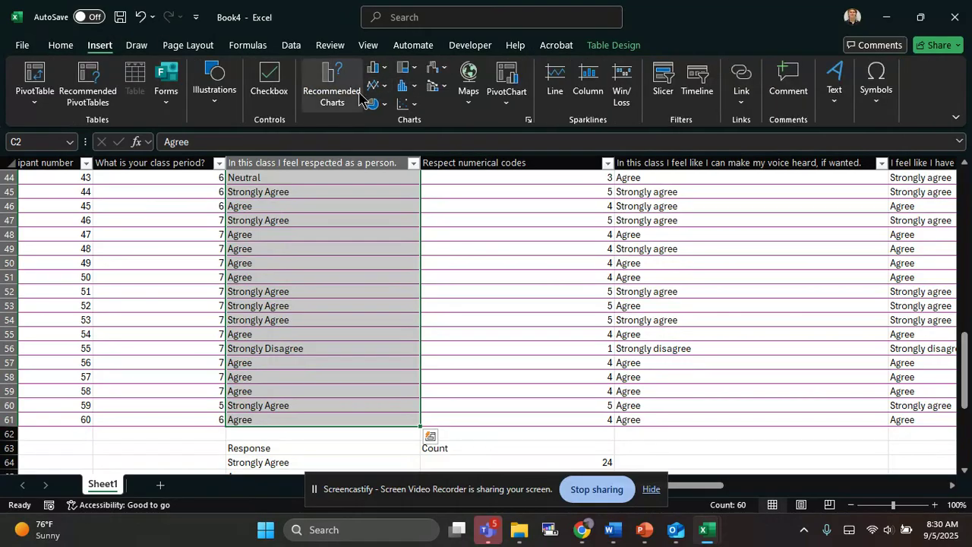
pyautogui.click(332, 106)
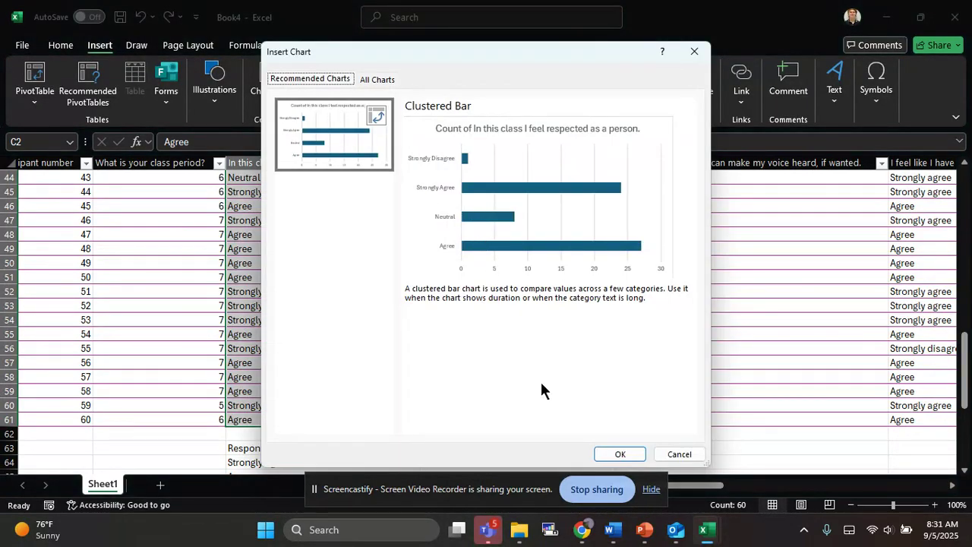
pyautogui.click(679, 454)
pyautogui.click(482, 366)
# Step: Select the respect question's answers in C2 to C61 and insert the recommended Clustered Bar PivotChart for them
pyautogui.scroll(7, 309, 294)
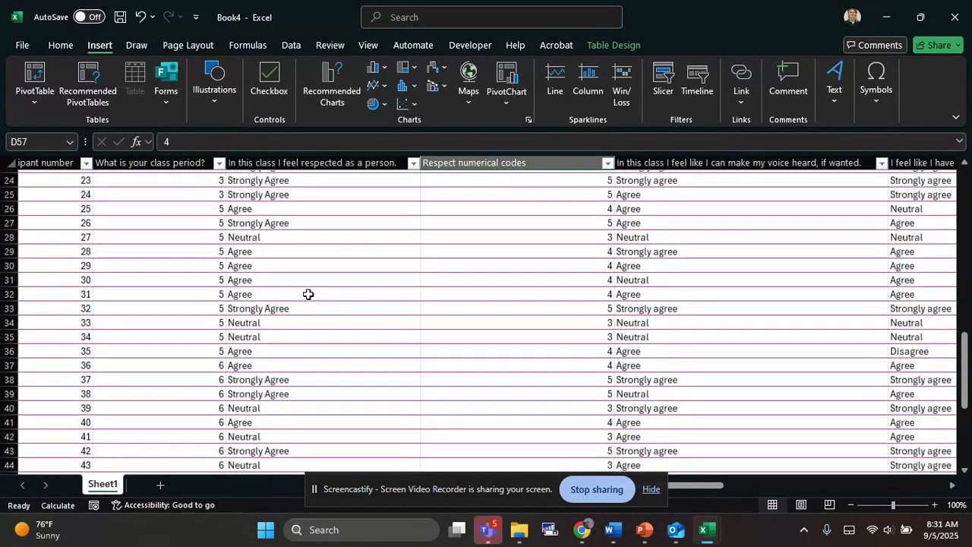
pyautogui.scroll(8, 309, 294)
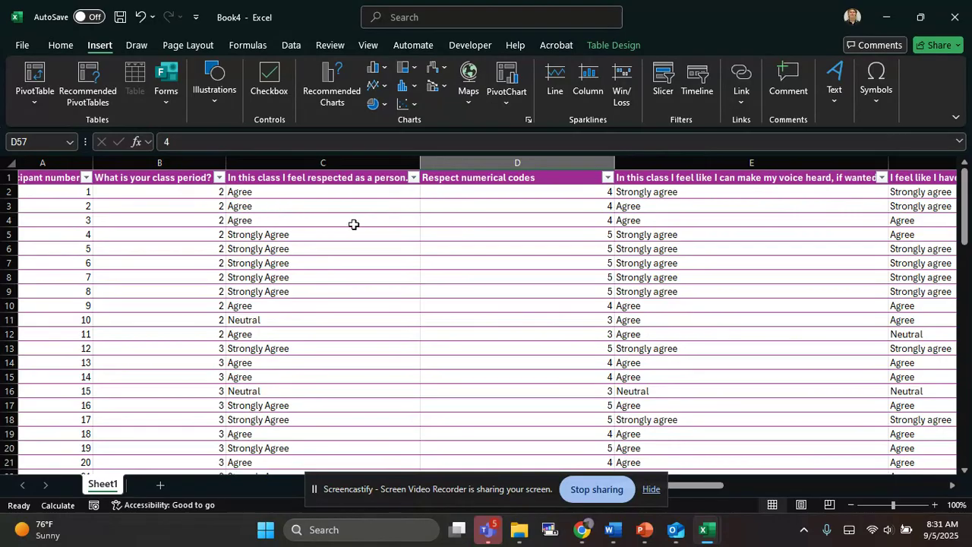
pyautogui.moveTo(315, 198); pyautogui.dragTo(291, 418)
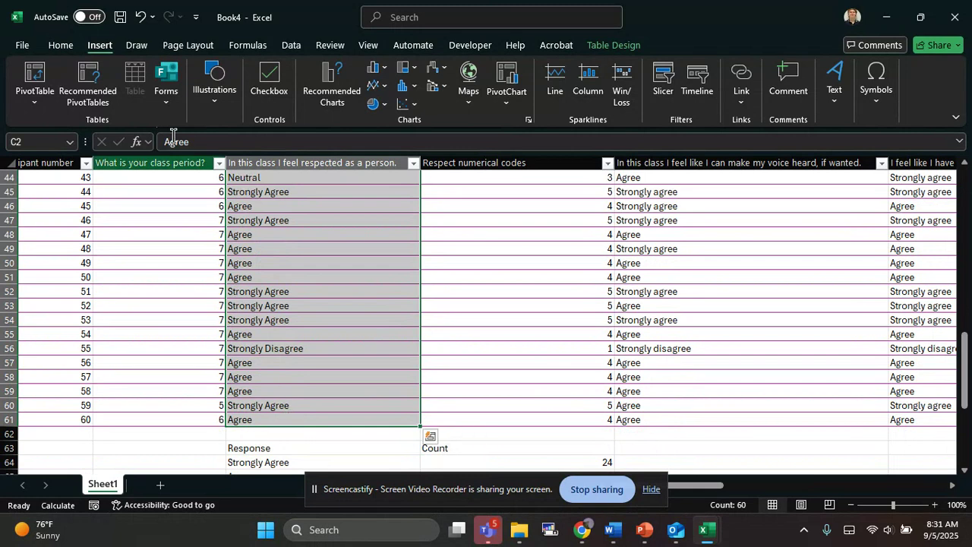
pyautogui.click(59, 48)
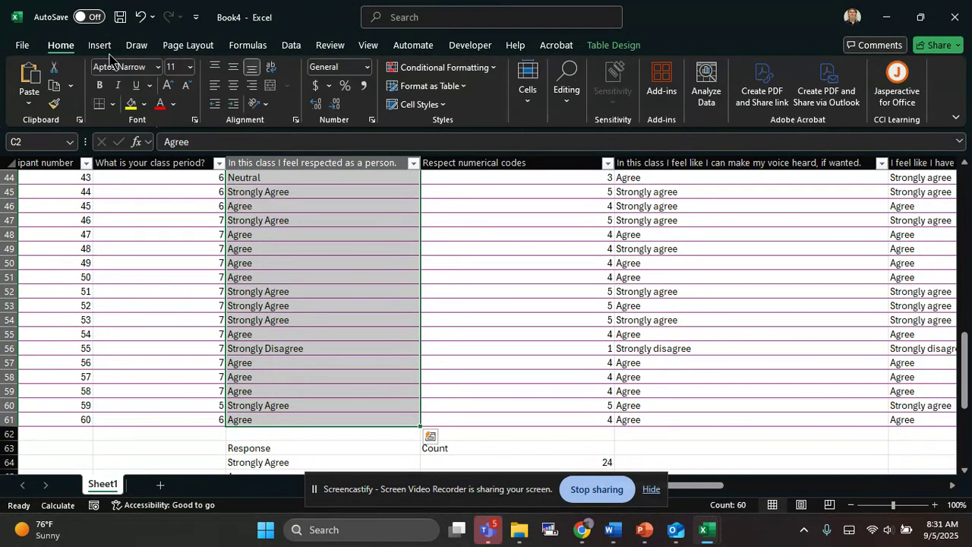
pyautogui.click(101, 47)
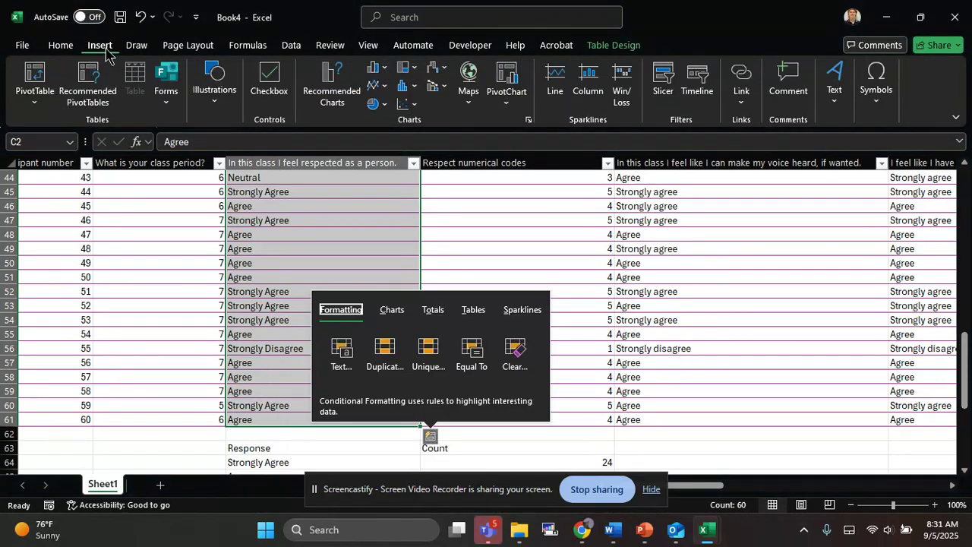
pyautogui.click(330, 99)
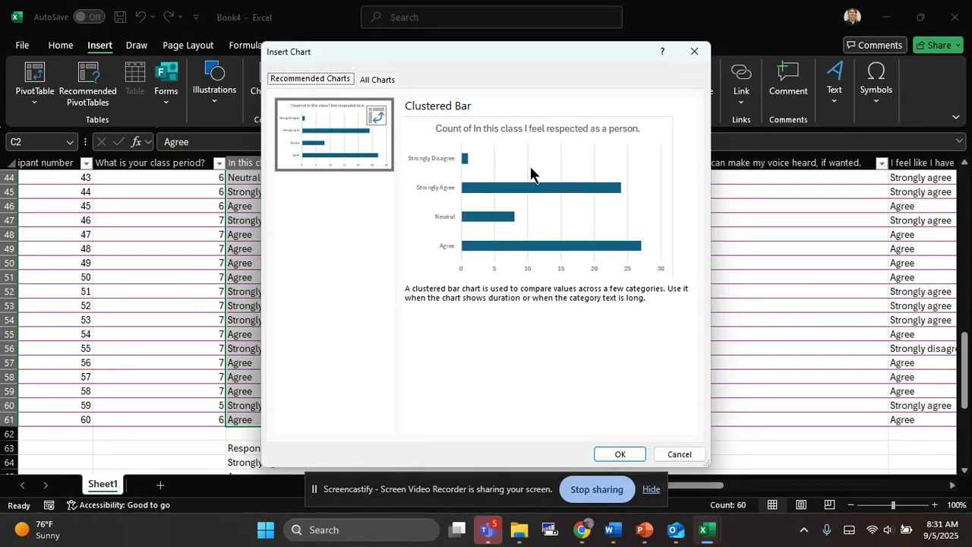
pyautogui.click(377, 117)
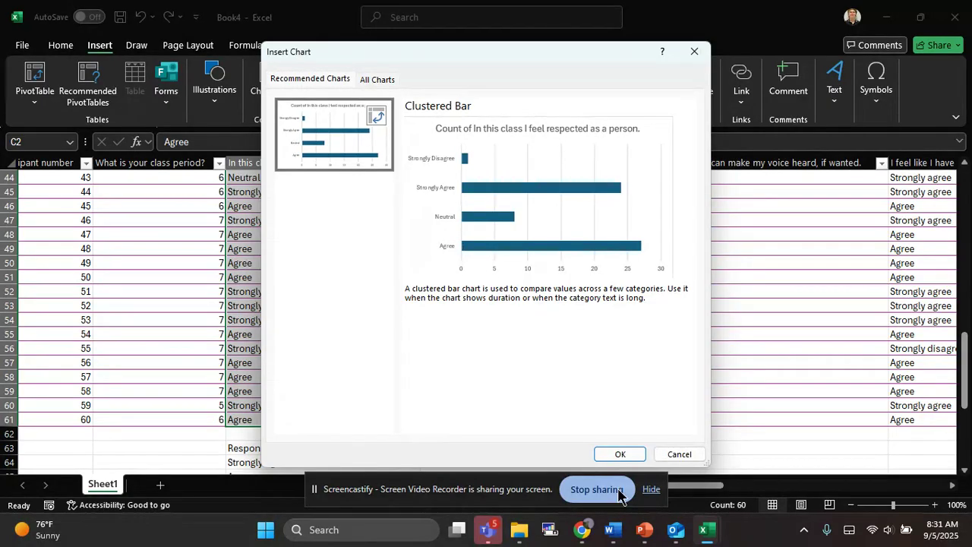
pyautogui.click(620, 454)
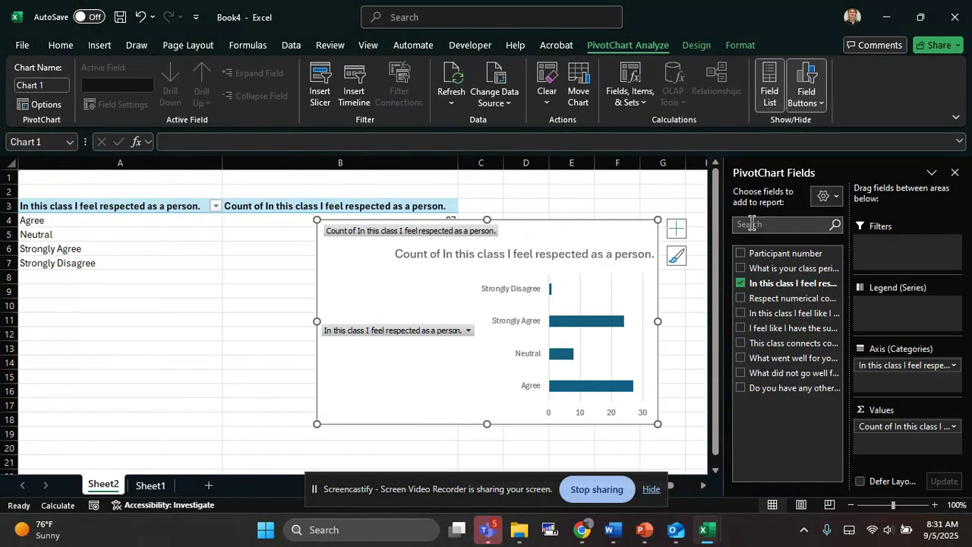
# Step: Hide the PivotChart field list and move the chart off the pivot table into the empty columns beside it
pyautogui.click(955, 173)
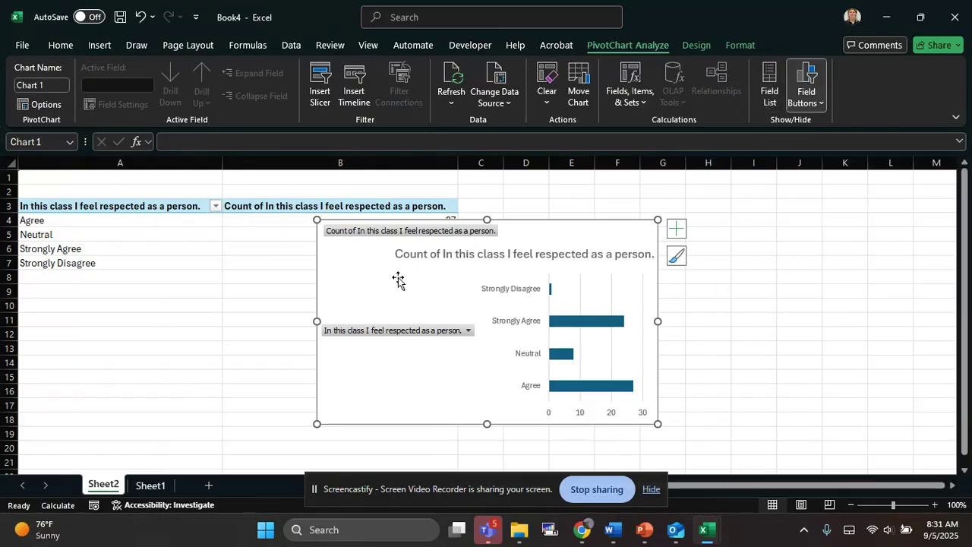
pyautogui.moveTo(319, 265); pyautogui.dragTo(500, 271)
pyautogui.hscroll(2, 226, 238)
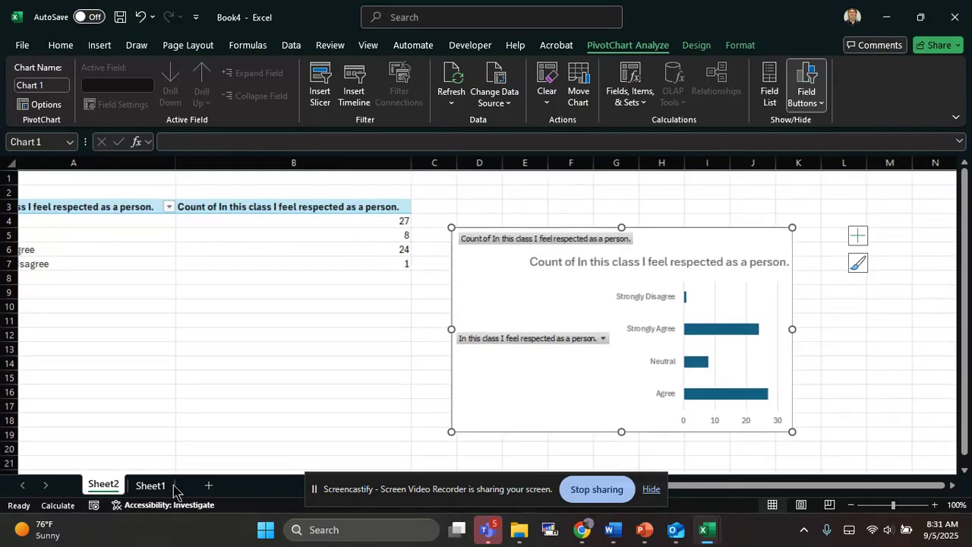
pyautogui.click(150, 485)
pyautogui.click(112, 490)
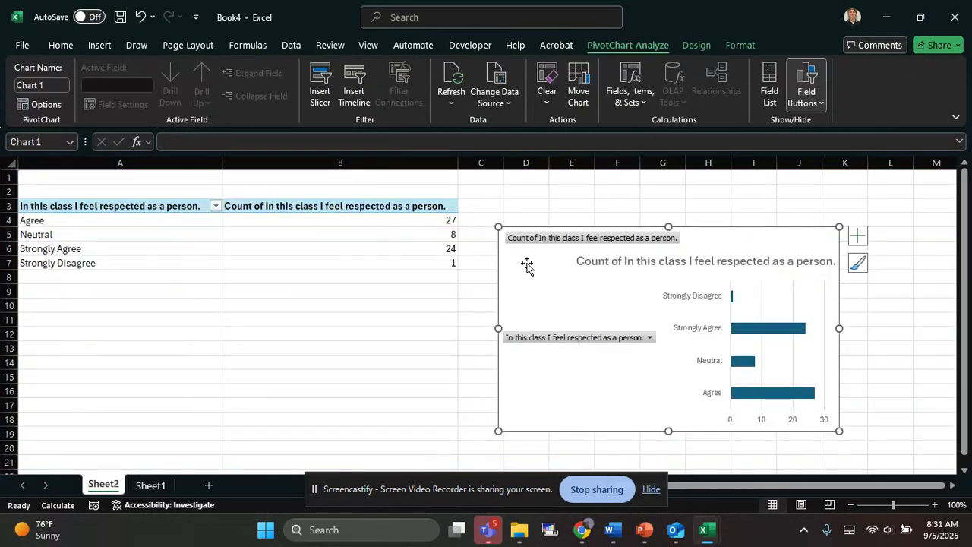
pyautogui.moveTo(530, 262); pyautogui.dragTo(517, 228)
pyautogui.hscroll(3, 601, 326)
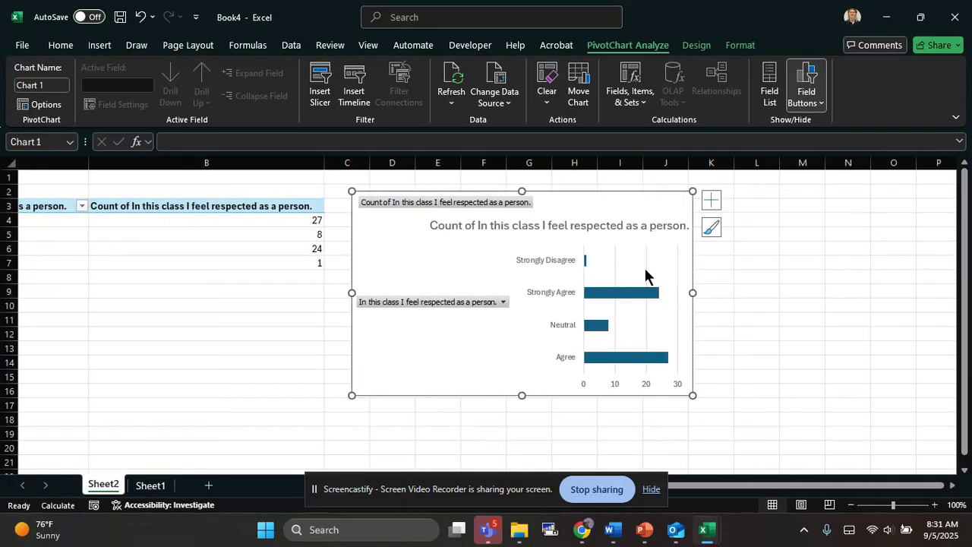
# Step: Look through the chart element options for the respect chart and select its title
pyautogui.click(711, 200)
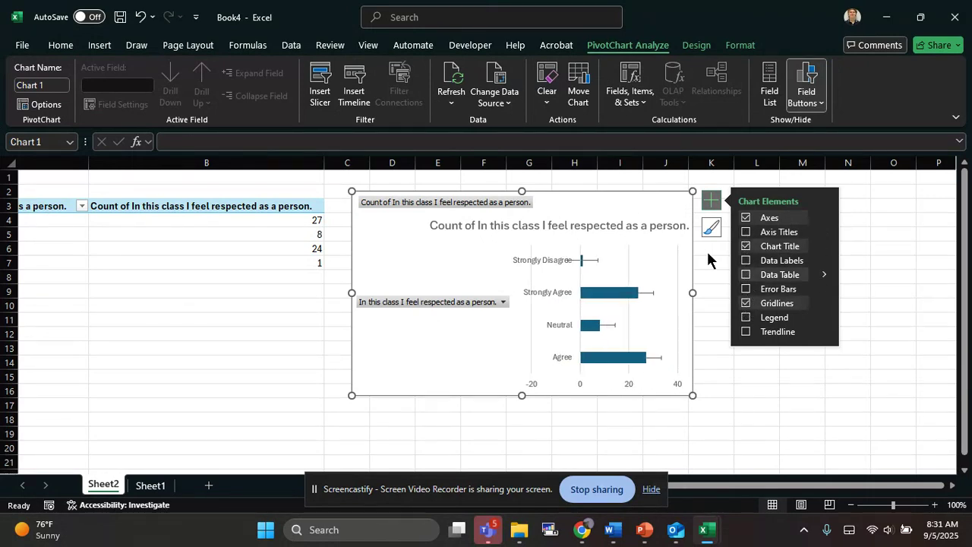
pyautogui.click(550, 234)
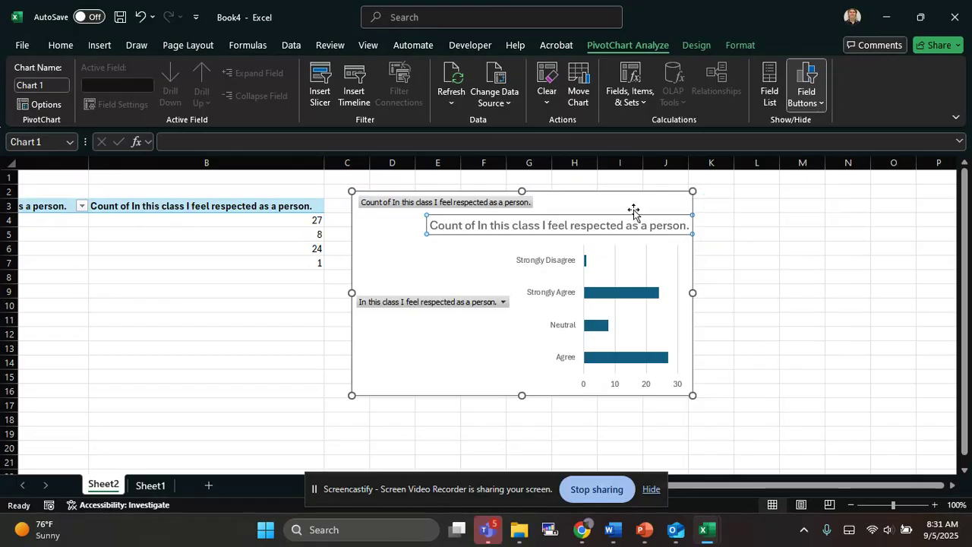
pyautogui.click(565, 210)
# Step: Undo the chart moves and the PivotChart insertion, and delete the emptied Sheet2
pyautogui.hotkey('ctrl', 'z')
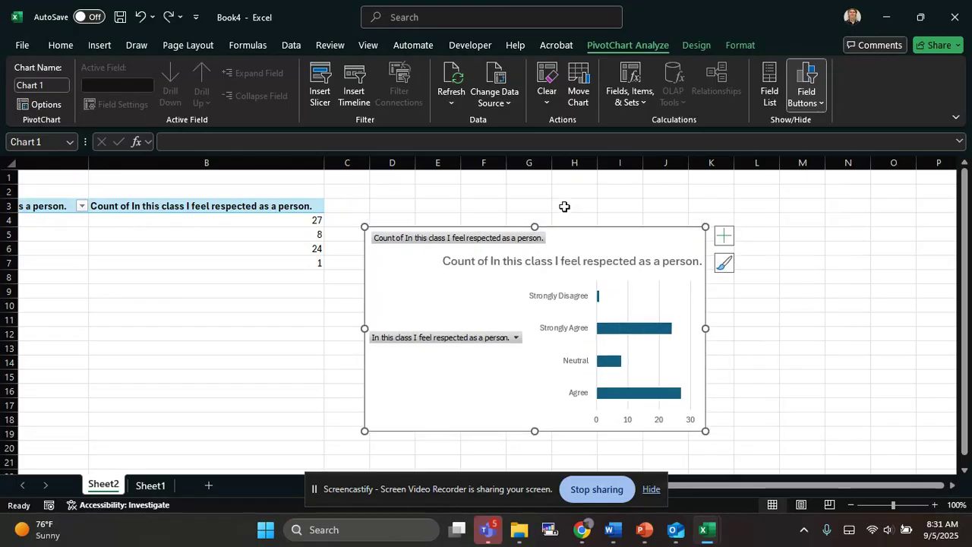
pyautogui.hotkey('ctrl', 'z')
pyautogui.hotkey('ctrl', 'z')
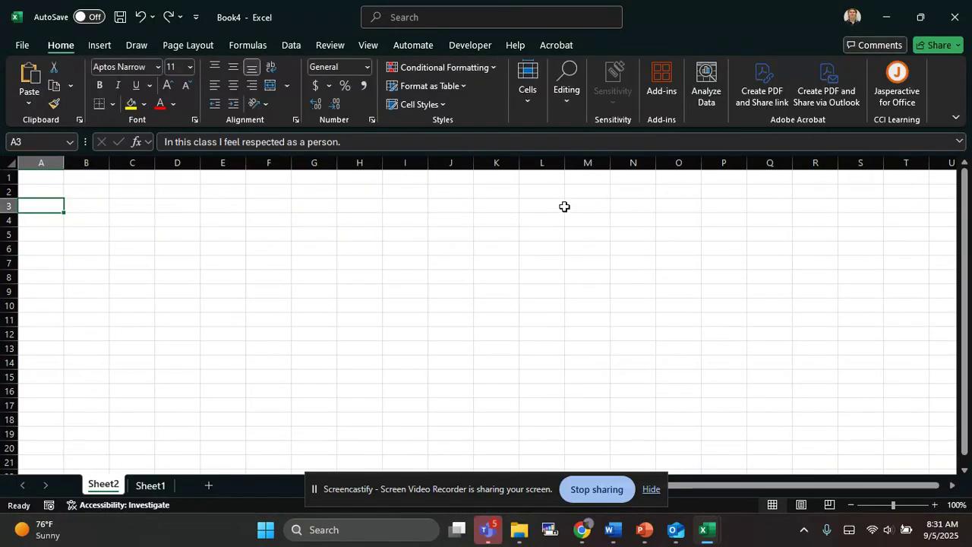
pyautogui.rightClick(110, 484)
pyautogui.click(177, 281)
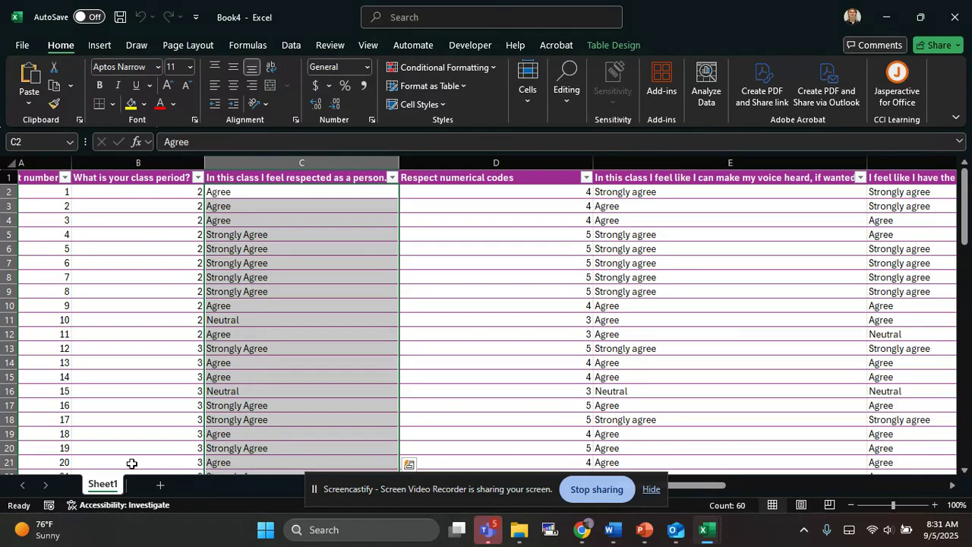
# Step: Preview a 2-D bar chart for the selected respect answers, and insert the recommended Clustered Bar PivotChart instead
pyautogui.click(100, 44)
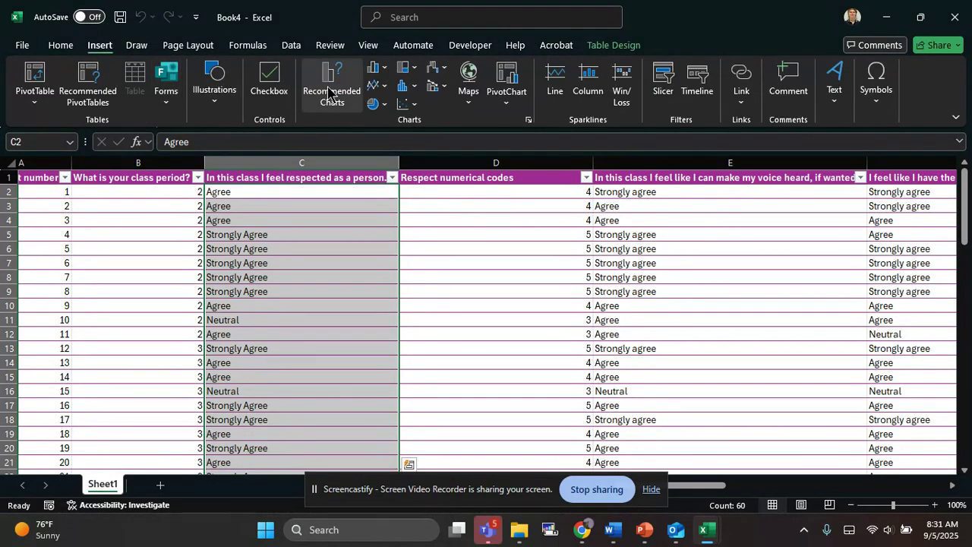
pyautogui.click(376, 67)
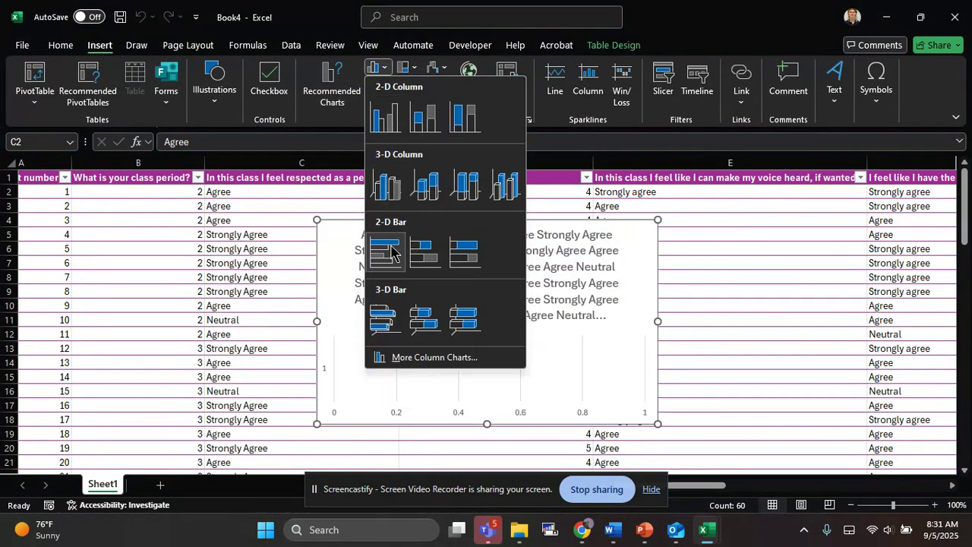
pyautogui.click(344, 106)
pyautogui.click(333, 103)
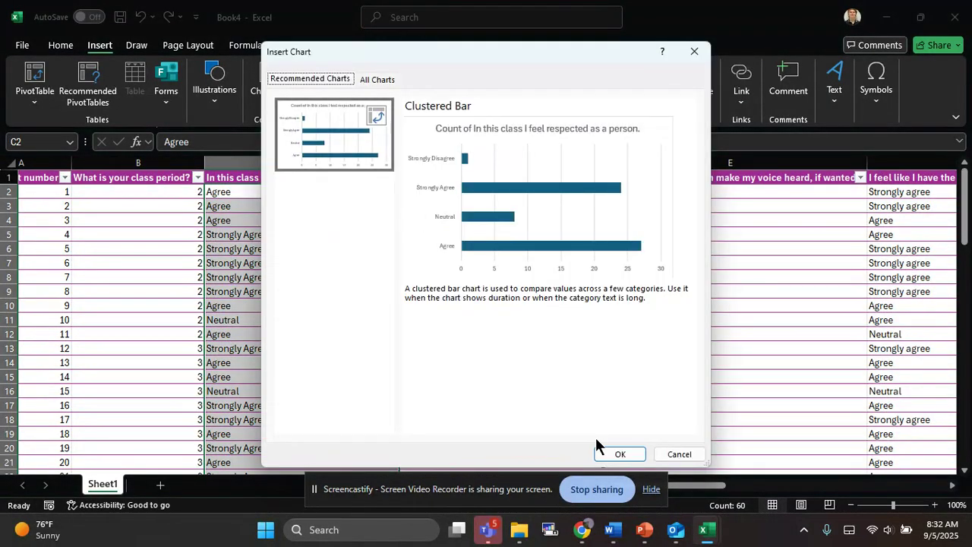
pyautogui.click(621, 454)
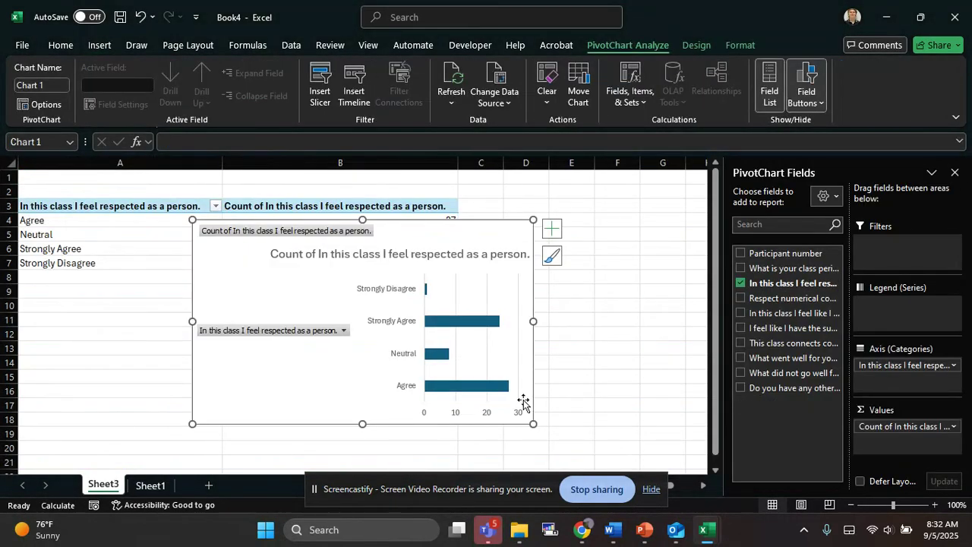
# Step: Hide the PivotChart field list on Sheet3 and place the chart beside the response counts
pyautogui.click(955, 174)
pyautogui.moveTo(415, 241); pyautogui.dragTo(736, 217)
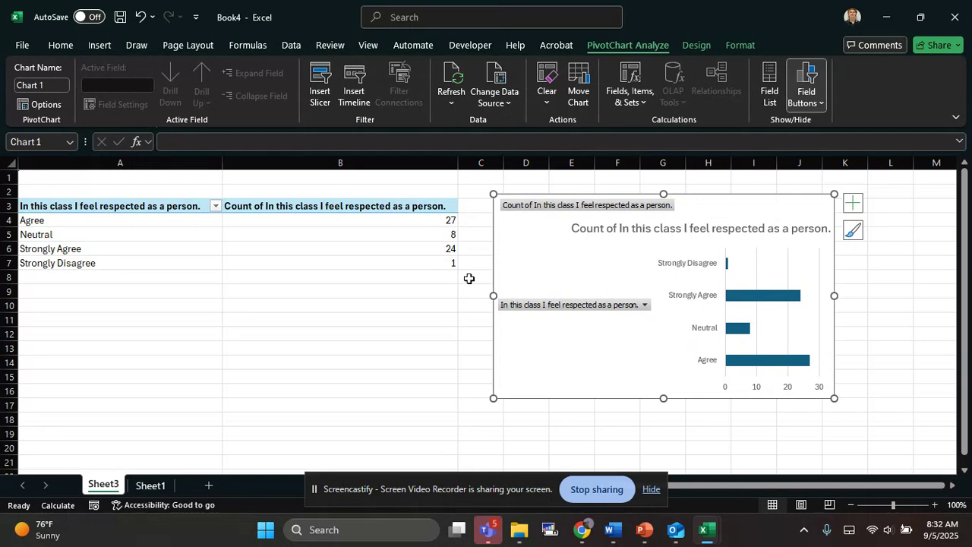
pyautogui.hscroll(1, 470, 280)
pyautogui.hscroll(-1, 379, 271)
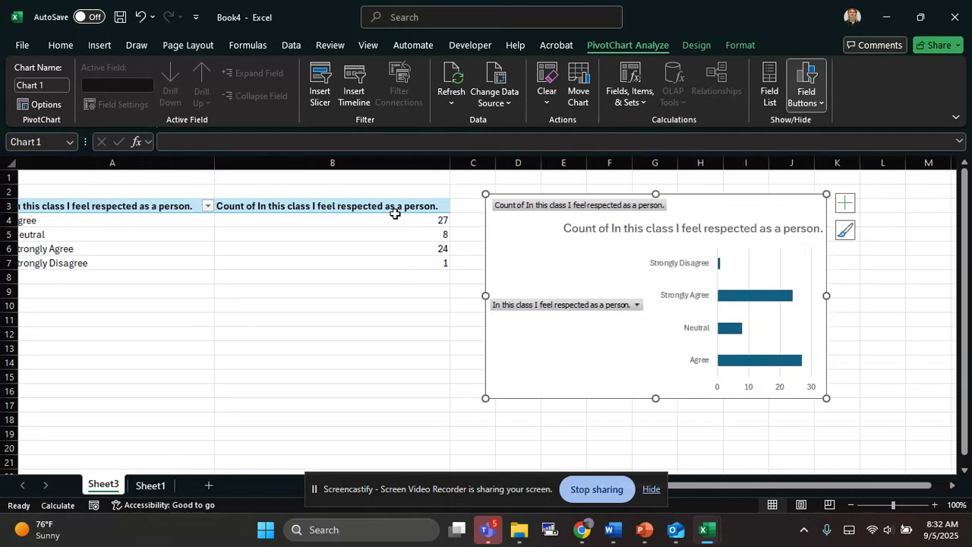
pyautogui.hscroll(-1, 389, 224)
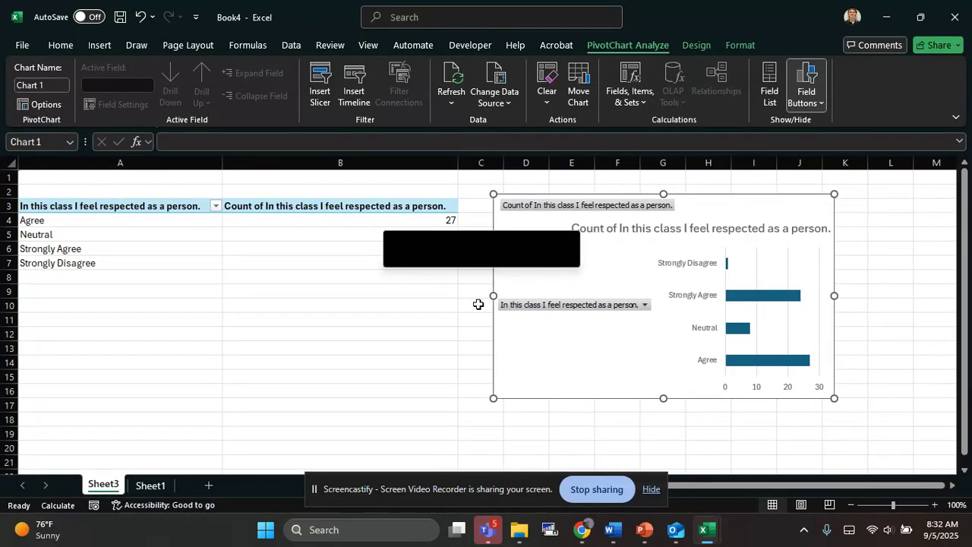
# Step: Open the detail records behind the Strongly Agree count in the pivot table, and return to the survey table on Sheet1
pyautogui.click(445, 305)
pyautogui.click(392, 219)
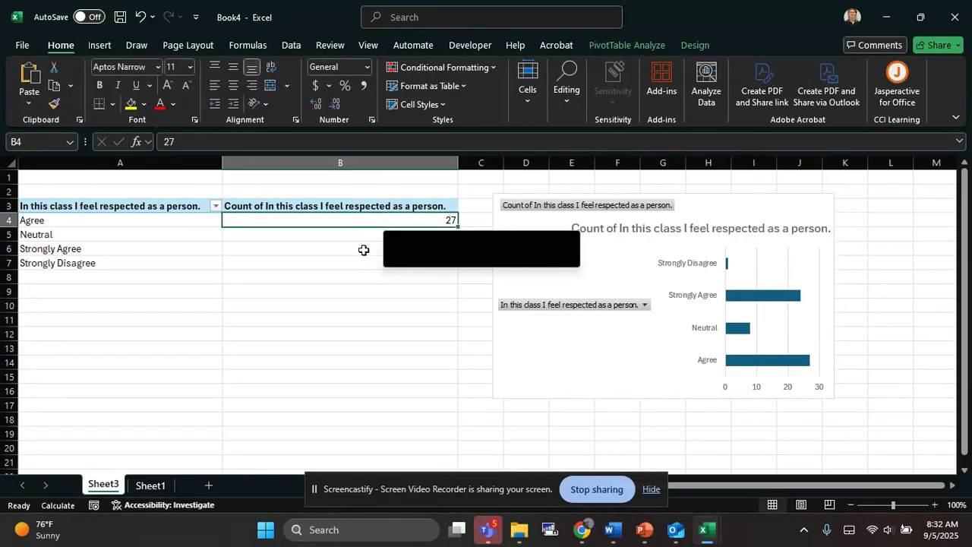
pyautogui.doubleClick(362, 250)
pyautogui.click(413, 343)
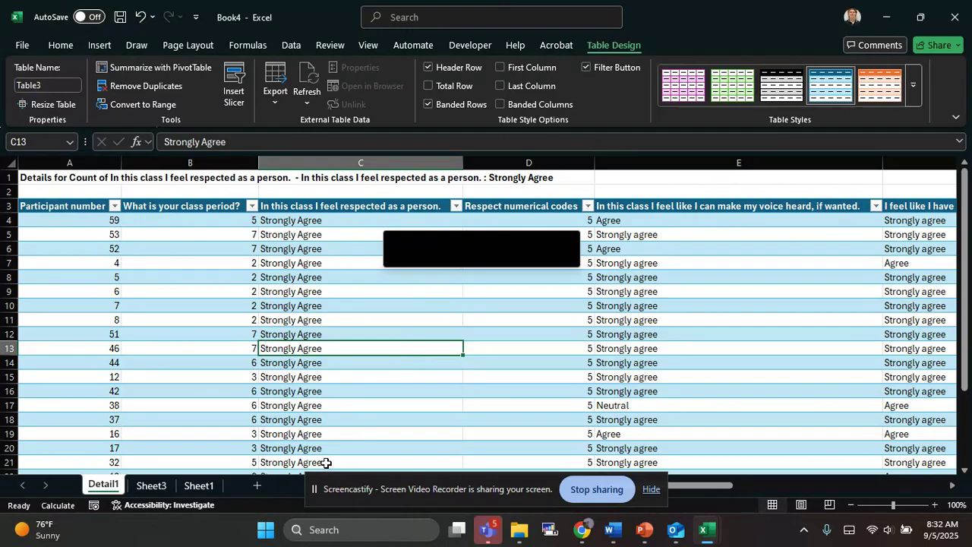
pyautogui.click(156, 486)
pyautogui.click(197, 486)
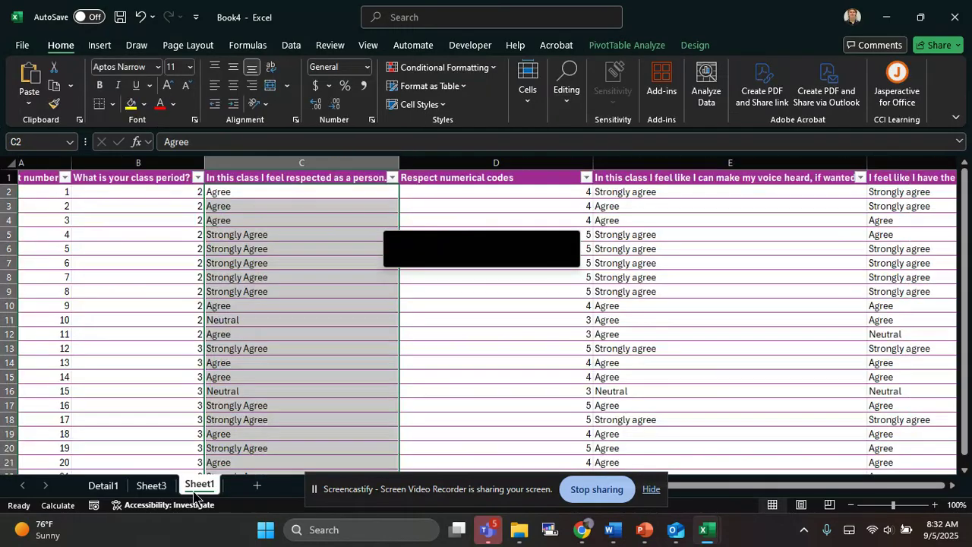
pyautogui.click(416, 221)
pyautogui.moveTo(381, 222); pyautogui.dragTo(480, 292)
pyautogui.click(443, 329)
# Step: Undo the detail sheet and the PivotChart, and try to delete the emptied Sheet3
pyautogui.hotkey('ctrl', 'z')
pyautogui.hotkey('ctrl', 'z')
pyautogui.hotkey('ctrl', 'z')
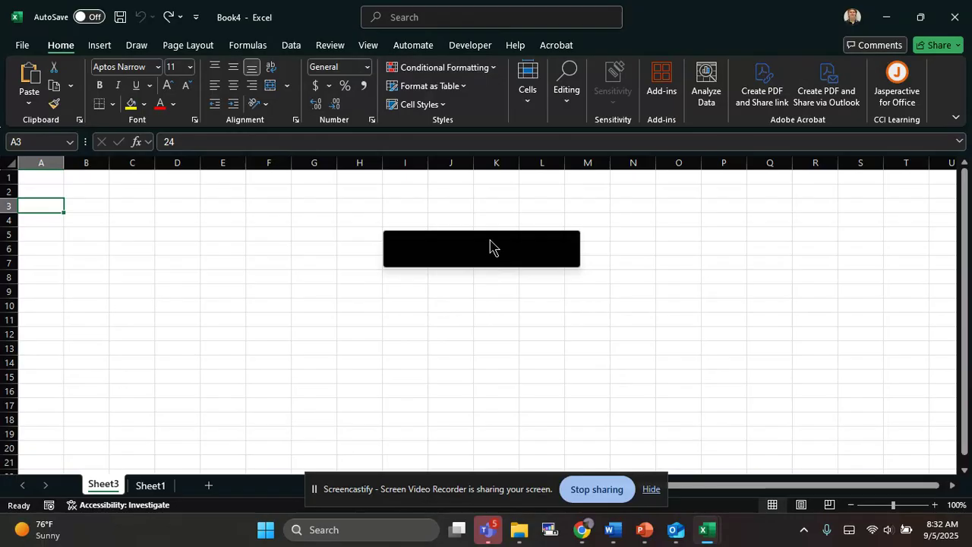
pyautogui.click(155, 486)
pyautogui.click(104, 486)
pyautogui.rightClick(108, 490)
pyautogui.click(164, 289)
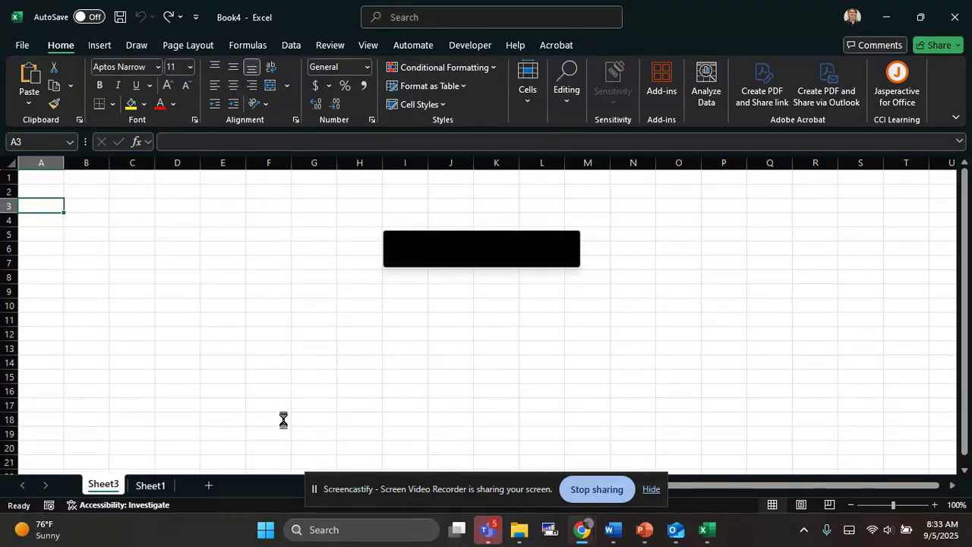
# Step: Switch to the Class Climate Survey-Topic 5 responses workbook and examine its respect codes and the counts below the table
pyautogui.moveTo(582, 530)
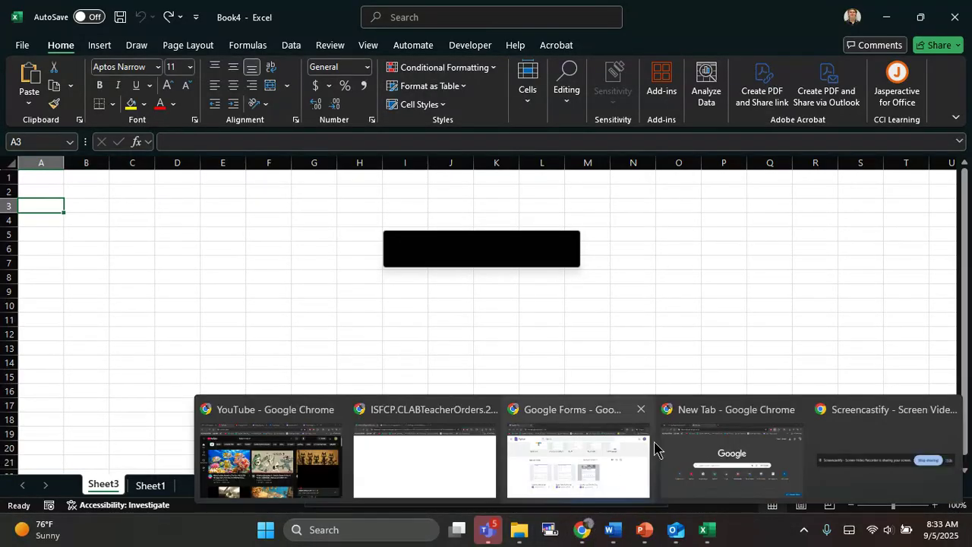
pyautogui.click(684, 456)
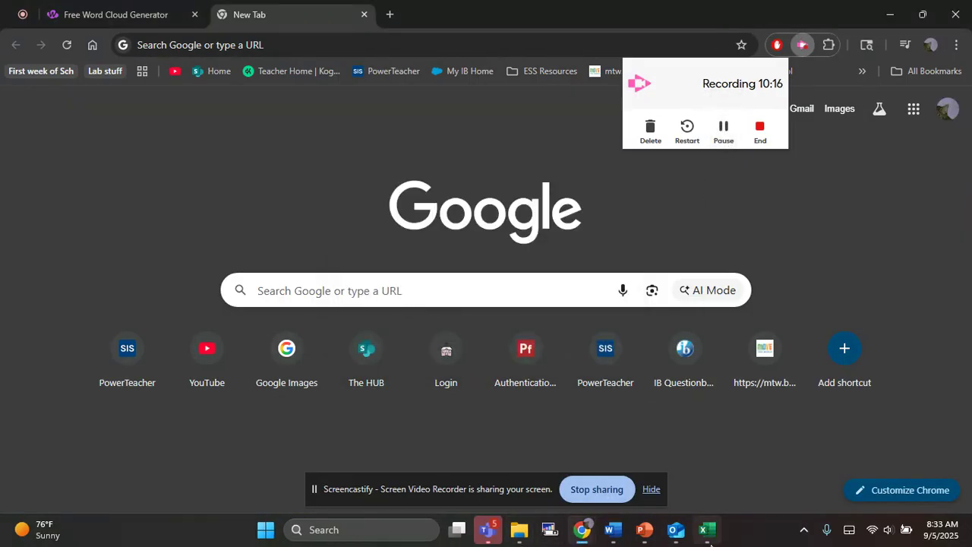
pyautogui.click(710, 541)
pyautogui.click(534, 412)
pyautogui.scroll(-1, 516, 406)
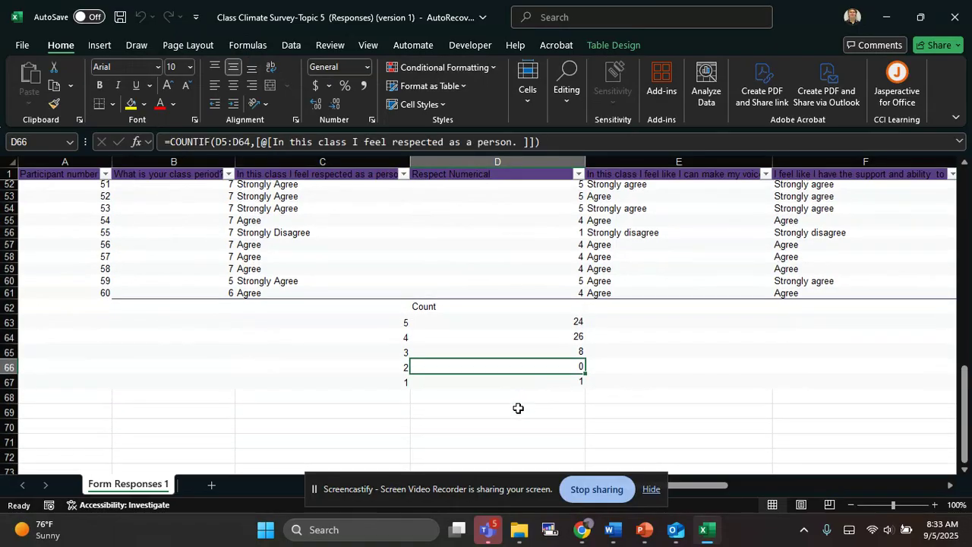
pyautogui.scroll(3, 516, 406)
pyautogui.scroll(-1, 519, 409)
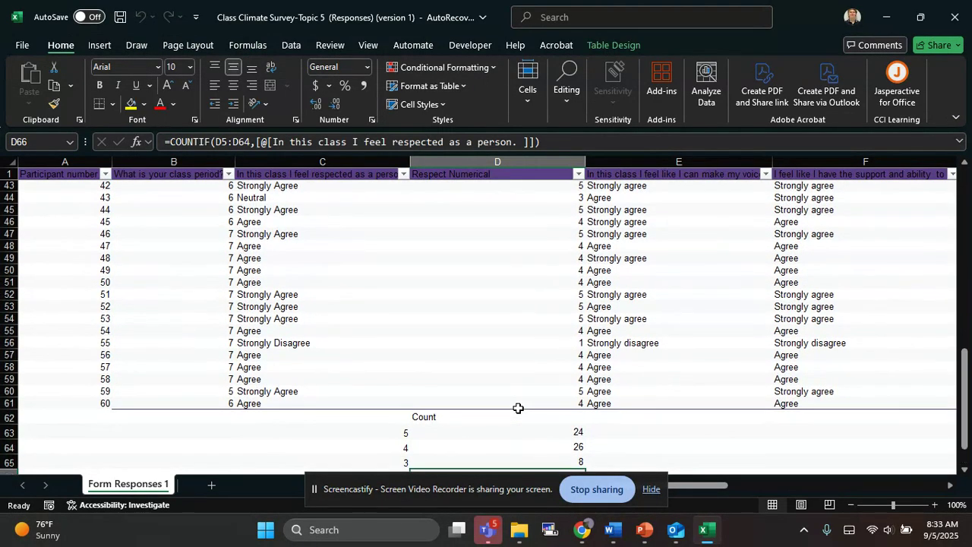
pyautogui.scroll(-3, 518, 408)
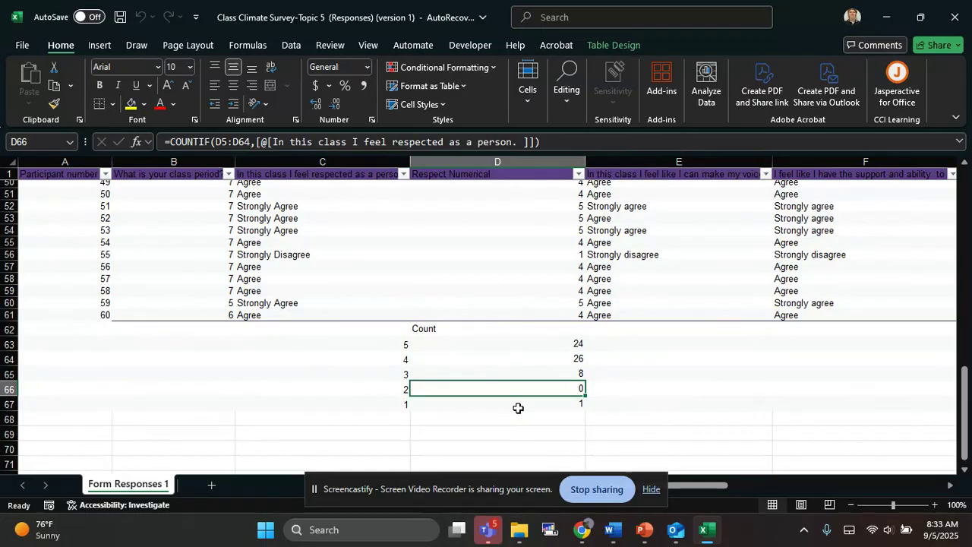
pyautogui.scroll(14, 484, 333)
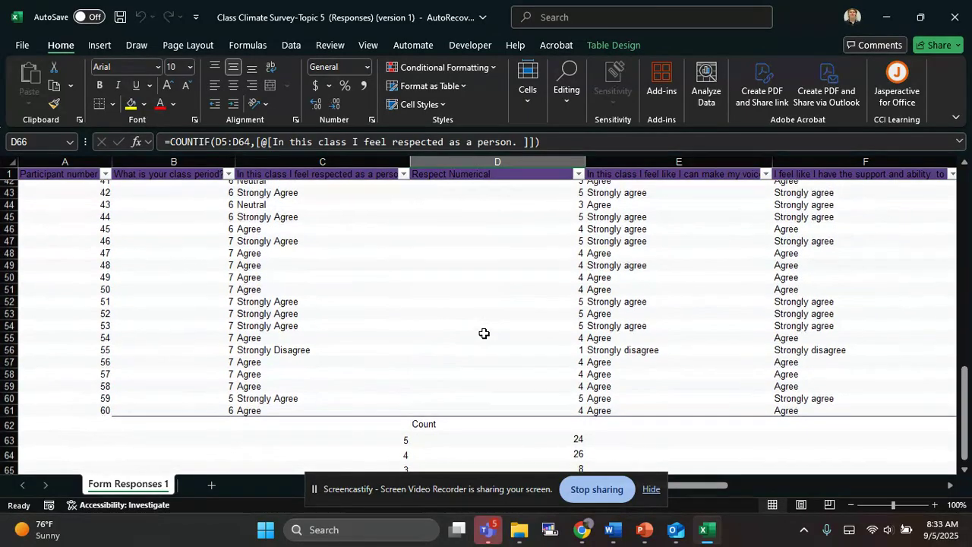
# Step: Check which recommended charts and chart types are offered for the text responses in C2:C61 of the respect question
pyautogui.scroll(3, 408, 284)
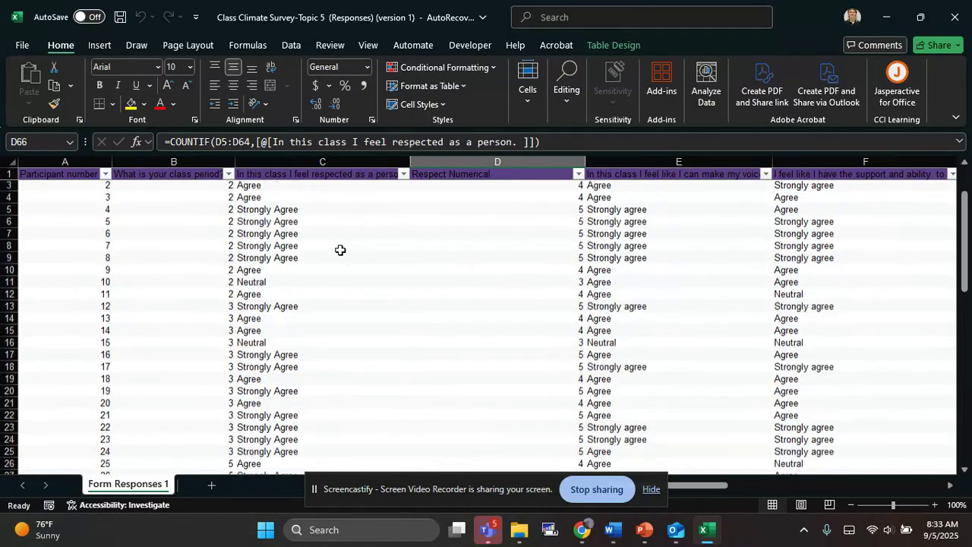
pyautogui.moveTo(269, 190); pyautogui.dragTo(278, 366)
pyautogui.click(107, 46)
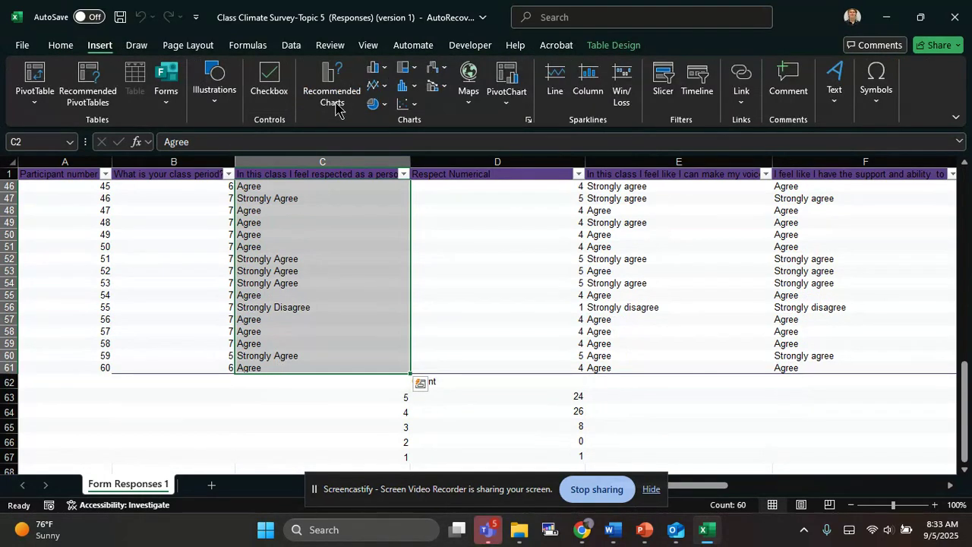
pyautogui.click(340, 105)
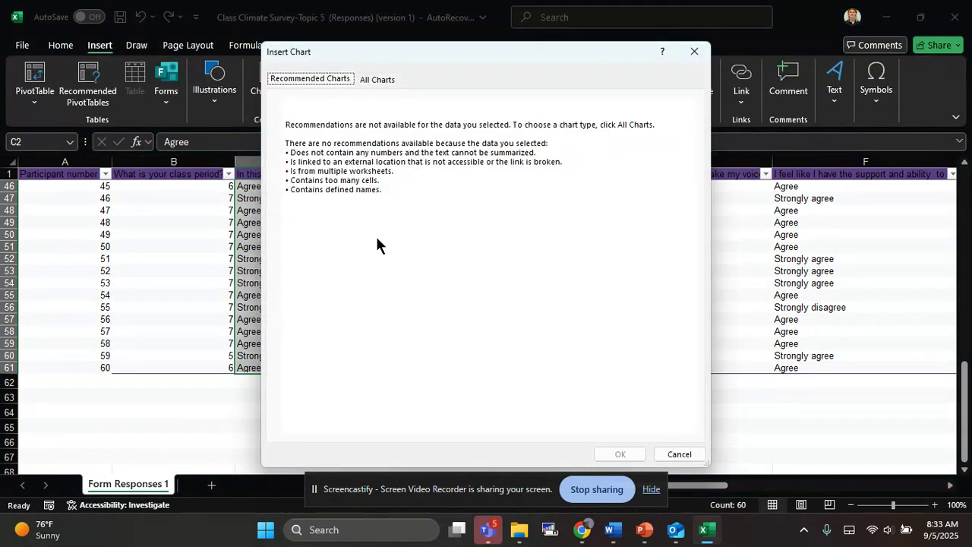
pyautogui.click(380, 79)
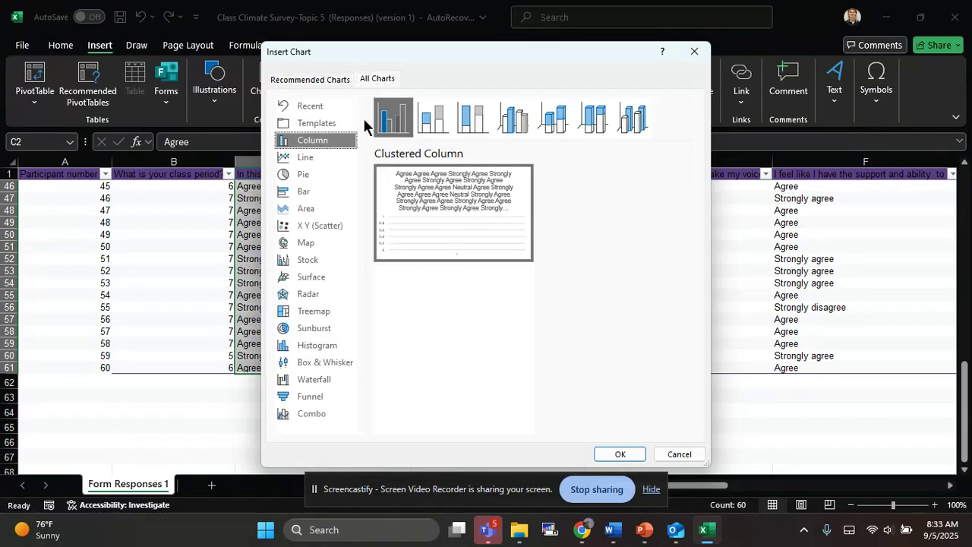
pyautogui.click(679, 454)
pyautogui.click(540, 375)
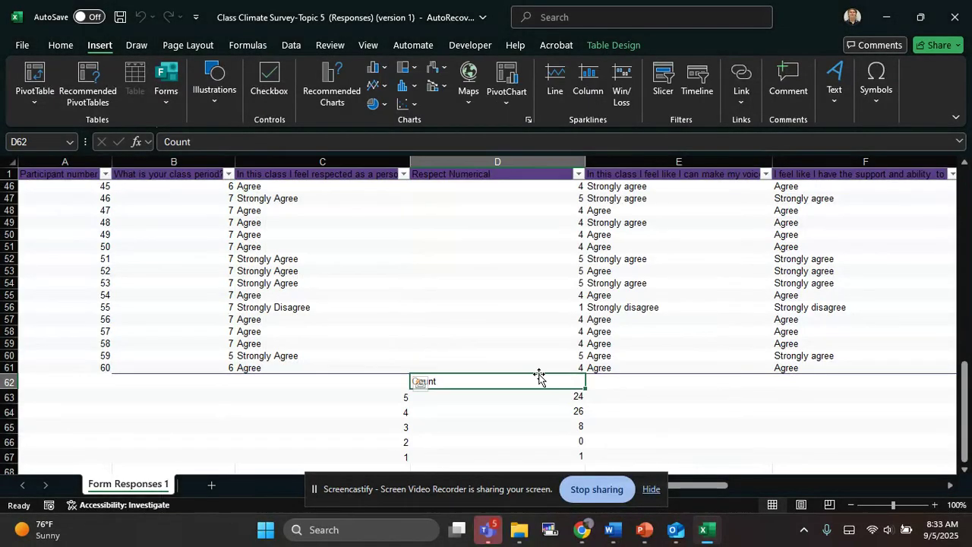
# Step: Compare the recommended column, bar, pie and line charts for the rating codes and counts in C62:D67, without inserting any
pyautogui.scroll(-4, 523, 367)
pyautogui.click(431, 289)
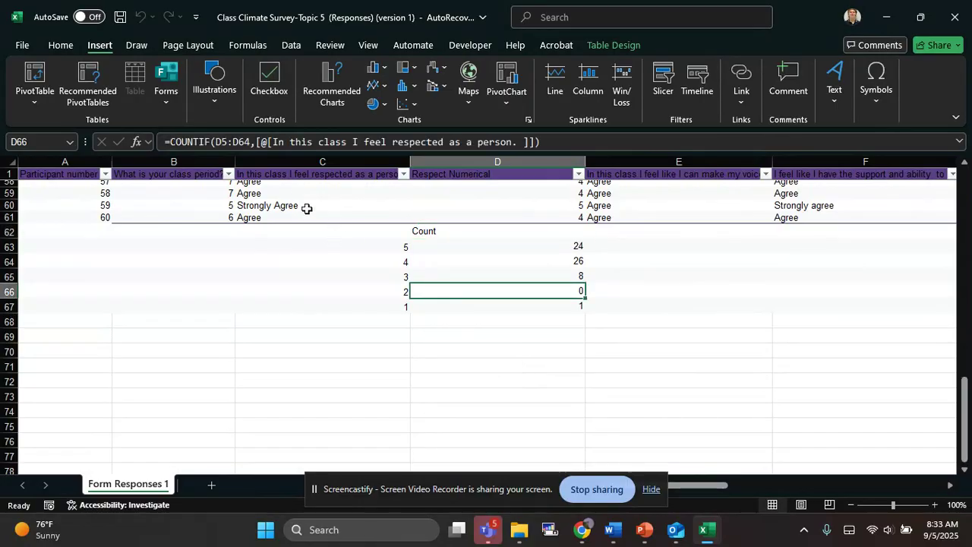
pyautogui.click(280, 205)
pyautogui.click(397, 248)
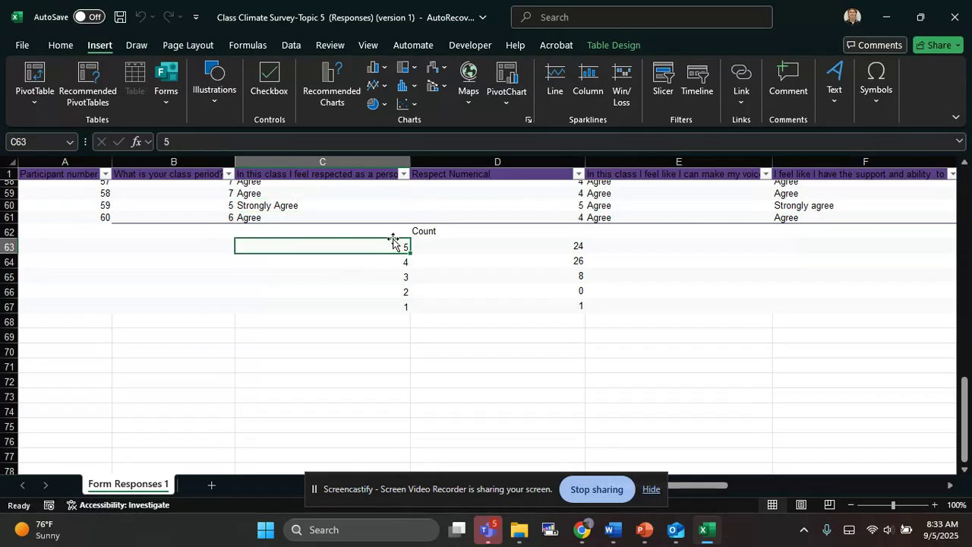
pyautogui.moveTo(389, 232); pyautogui.dragTo(495, 304)
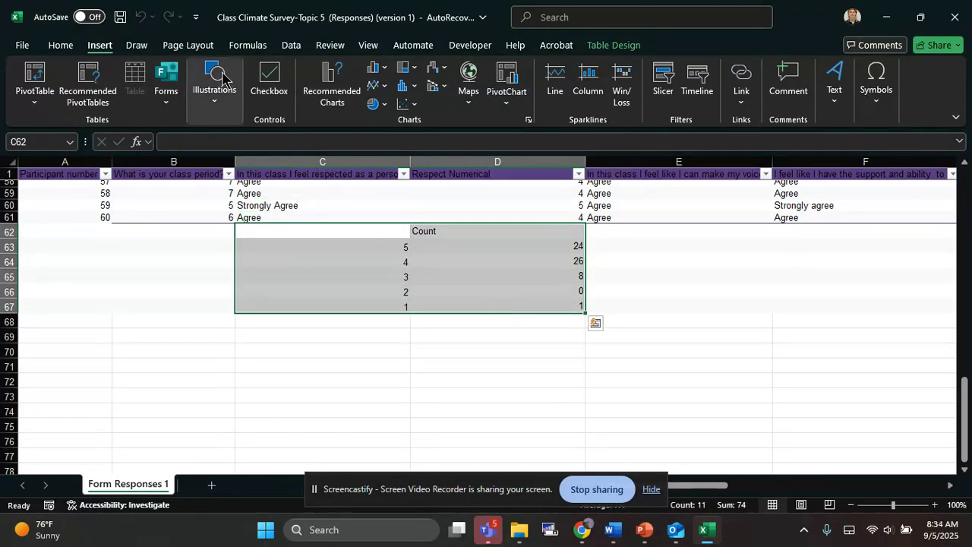
pyautogui.click(352, 110)
pyautogui.click(316, 275)
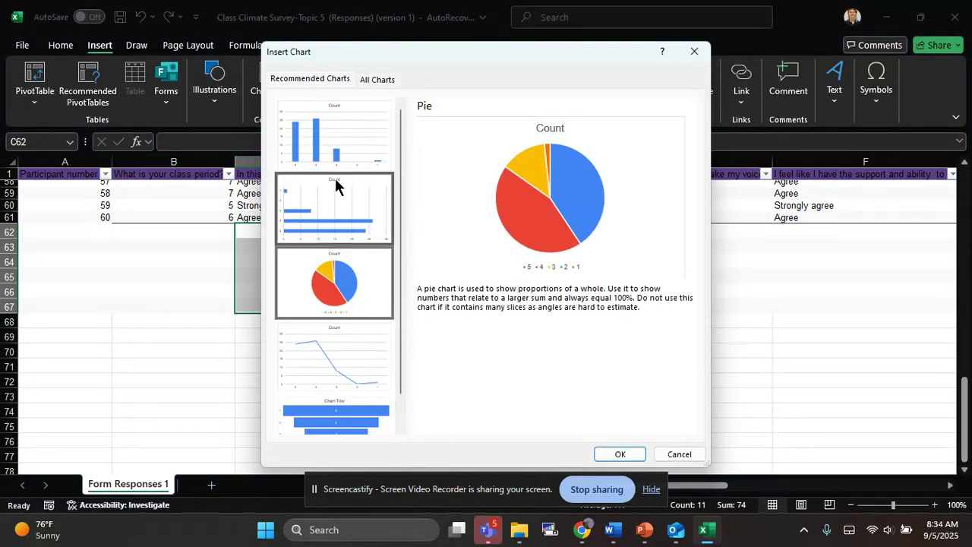
pyautogui.click(346, 221)
pyautogui.click(337, 147)
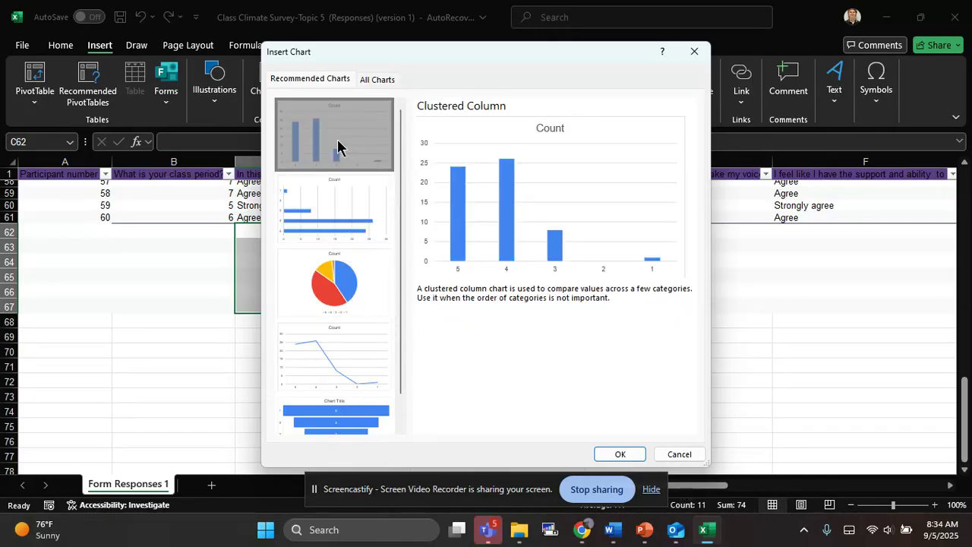
pyautogui.click(327, 282)
pyautogui.click(363, 368)
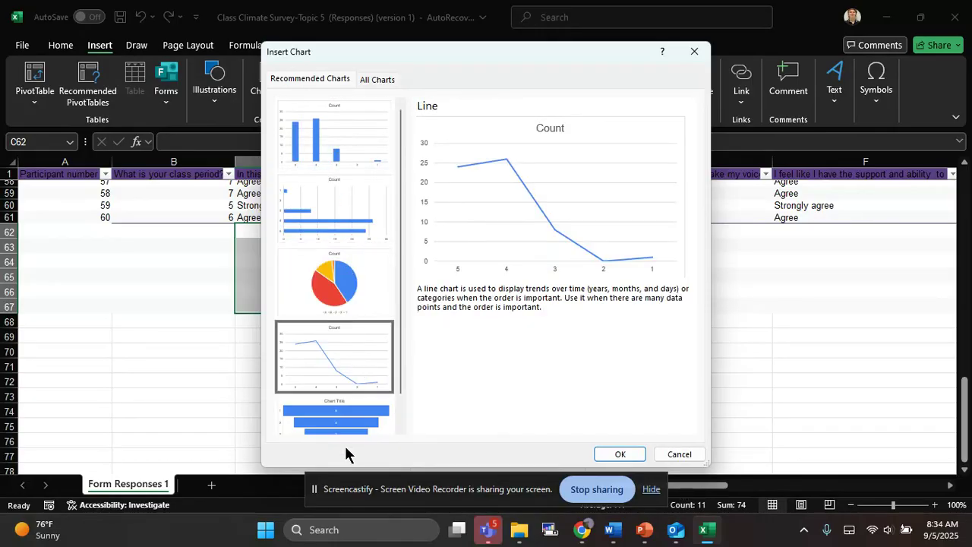
pyautogui.click(346, 296)
pyautogui.click(340, 222)
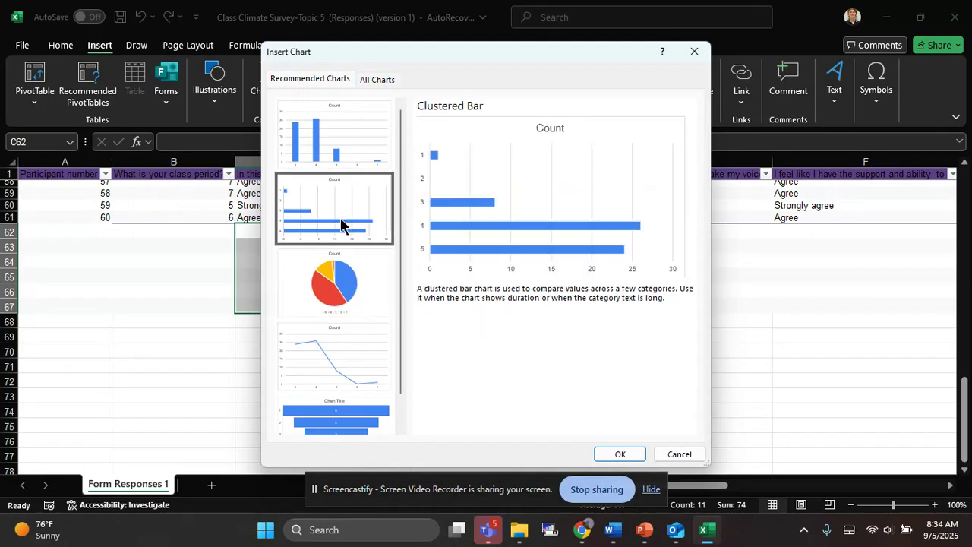
pyautogui.click(332, 145)
pyautogui.click(332, 209)
pyautogui.click(322, 277)
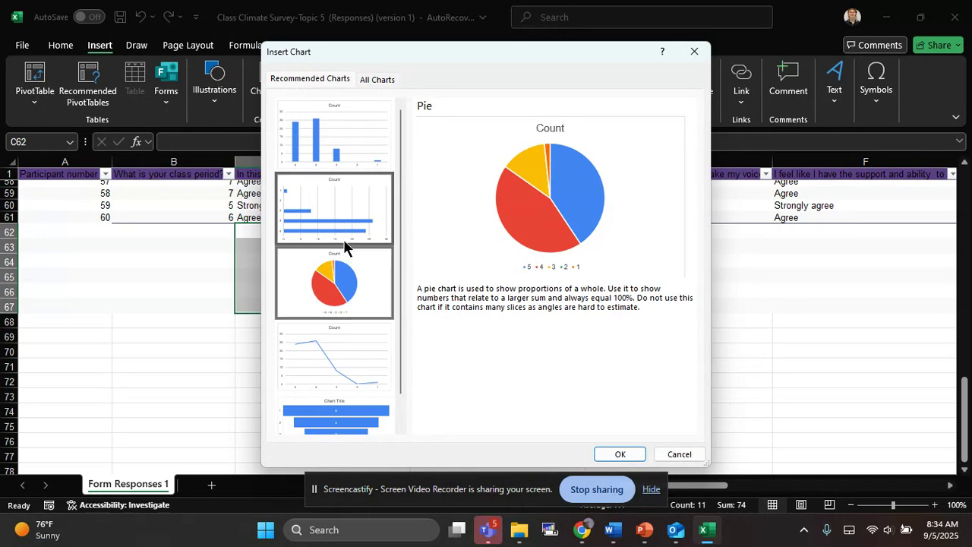
pyautogui.click(311, 217)
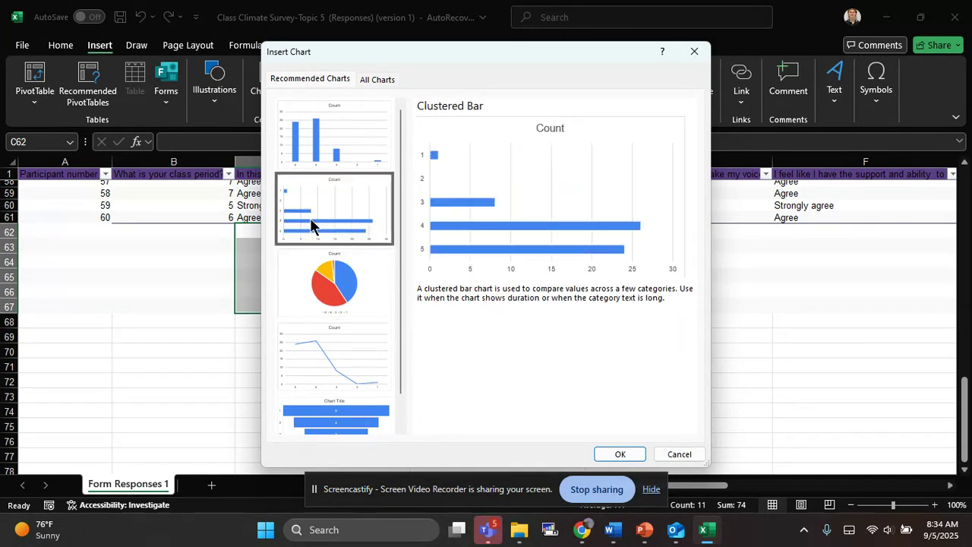
pyautogui.click(335, 137)
pyautogui.click(326, 268)
pyautogui.click(327, 222)
pyautogui.click(333, 264)
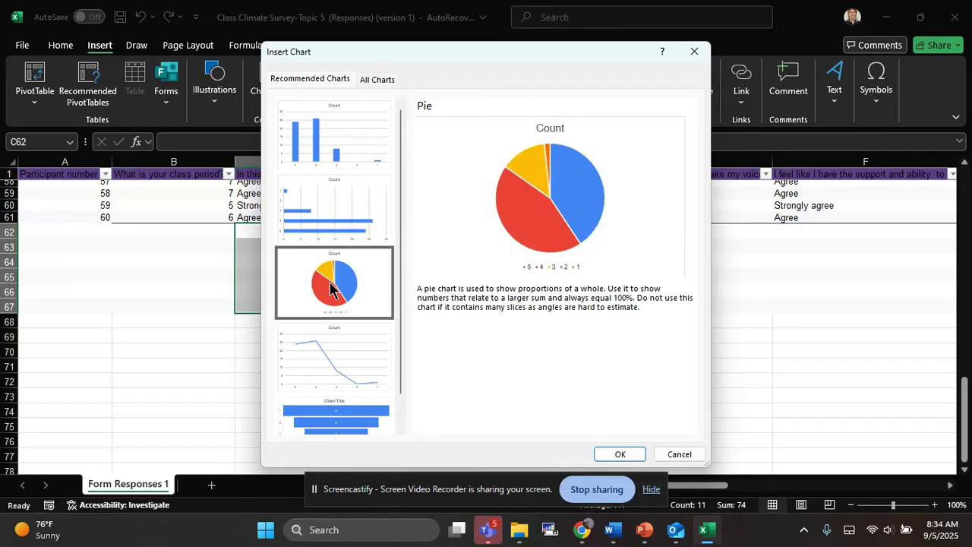
pyautogui.click(344, 211)
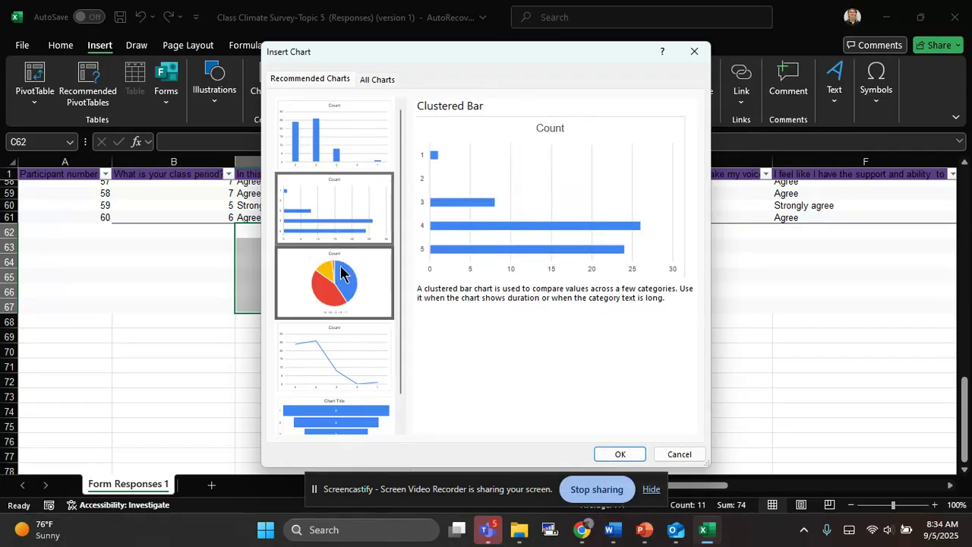
pyautogui.click(325, 151)
pyautogui.click(679, 455)
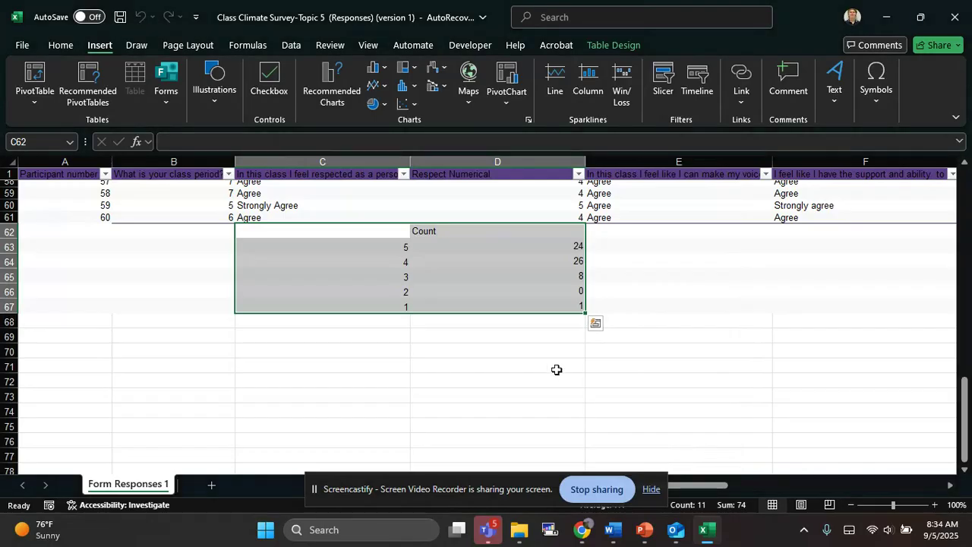
# Step: Replace the COUNTIF formulas in D63:D67 with their plain values
pyautogui.click(556, 368)
pyautogui.click(486, 250)
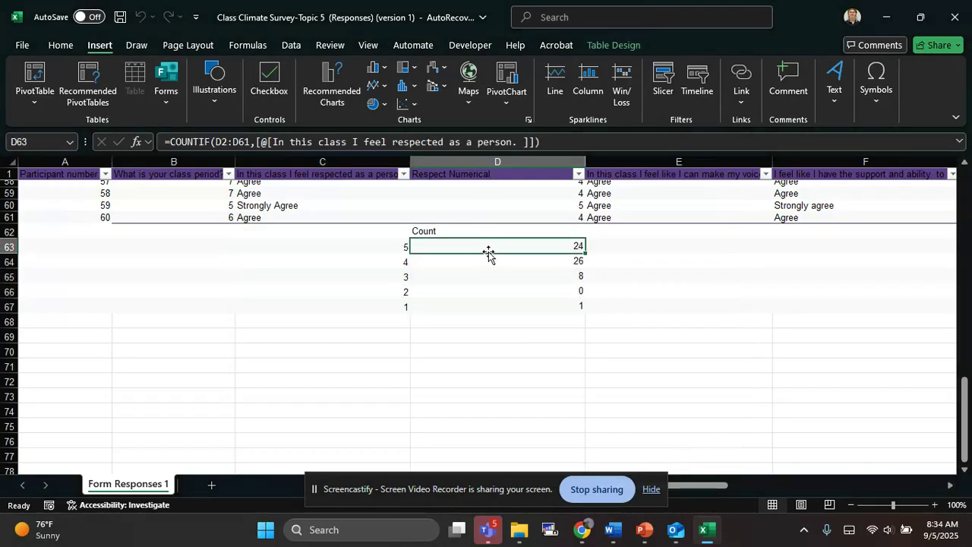
pyautogui.hotkey('shift', 'Down')
pyautogui.hotkey('shift', 'Down')
pyautogui.hotkey('shift', 'Down')
pyautogui.hotkey('shift', 'Down')
pyautogui.hotkey('ctrl', 'c')
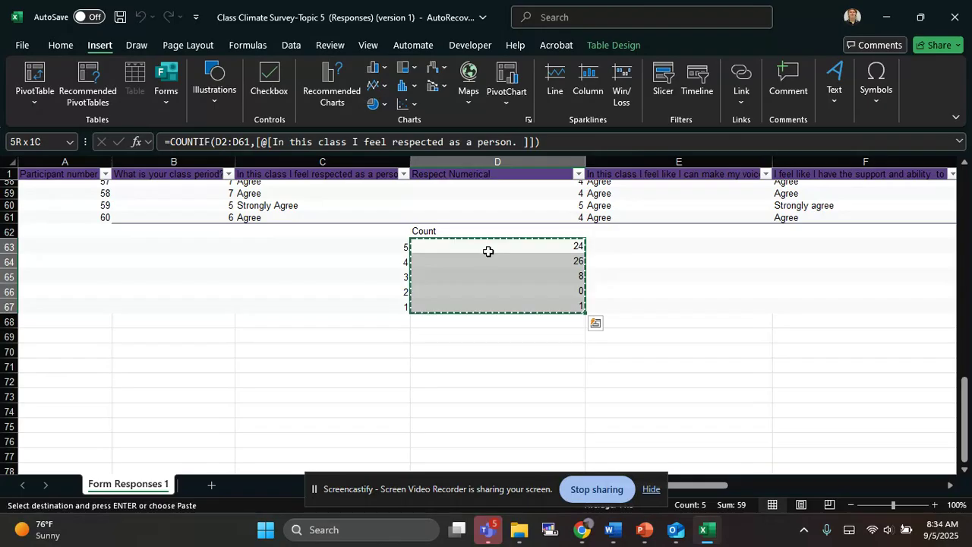
pyautogui.hotkey('ctrl', 'shift', 'v')
# Step: Replace the rating codes in C63:C65 with the labels Strongly Agree, Agree and Neutral
pyautogui.press('Left')
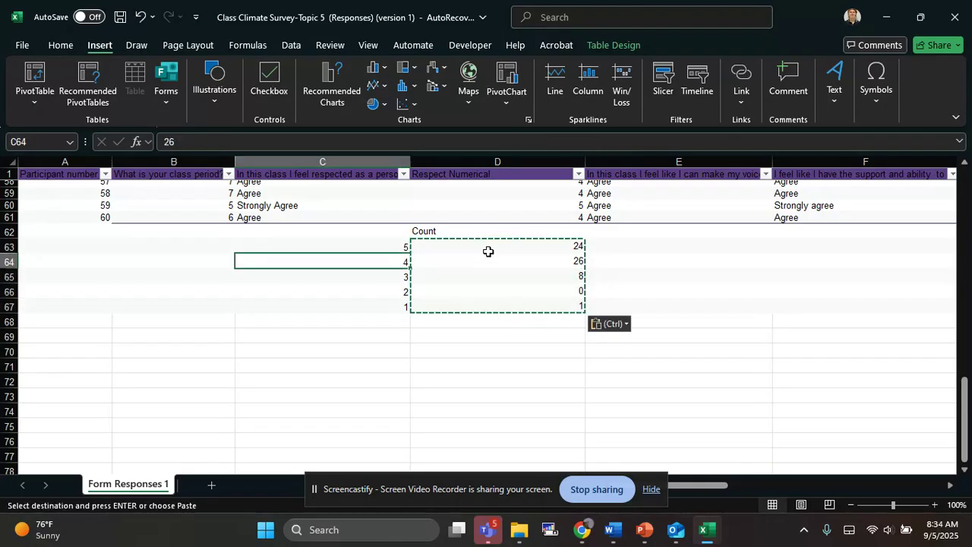
pyautogui.write('Strongly')
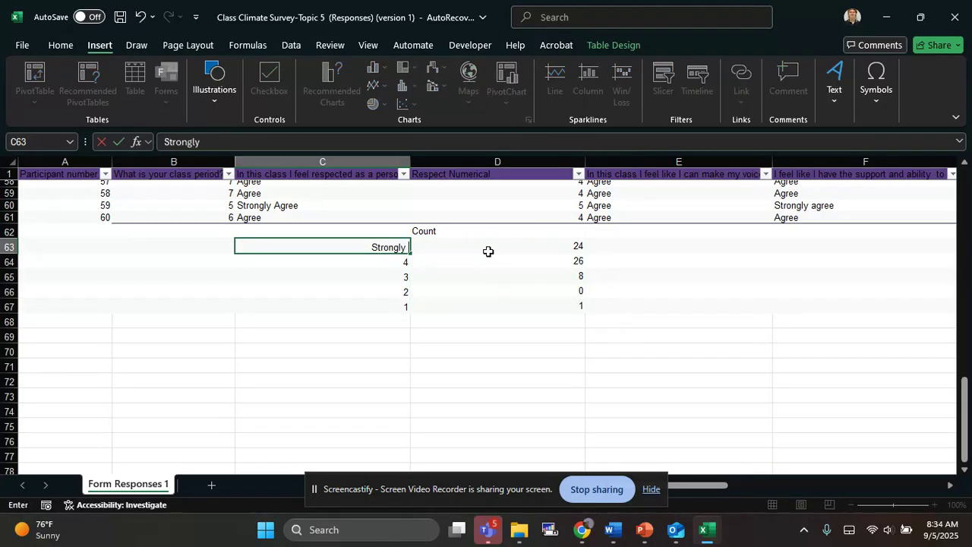
pyautogui.write(' Agree')
pyautogui.press('Return')
pyautogui.write('Ag')
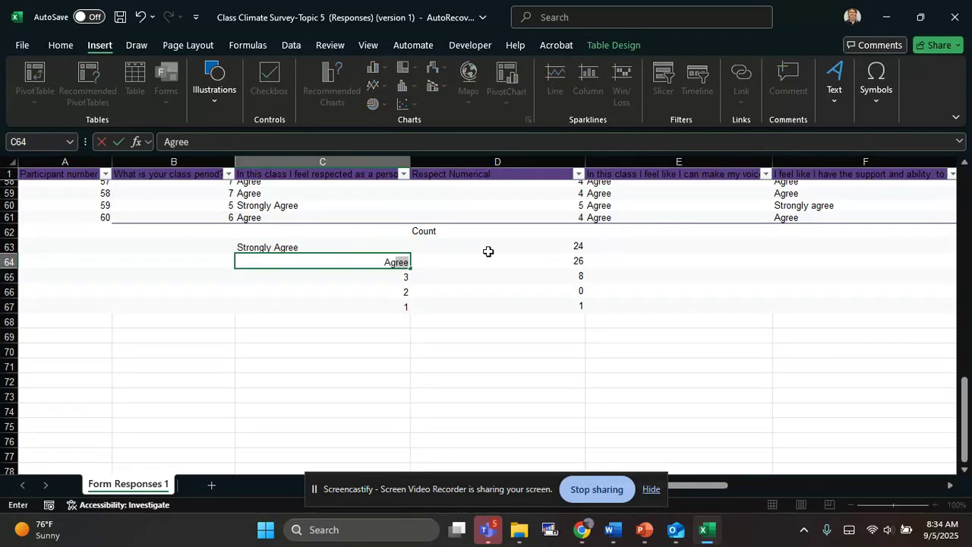
pyautogui.press('Return')
pyautogui.write('Neutral')
pyautogui.press('Return')
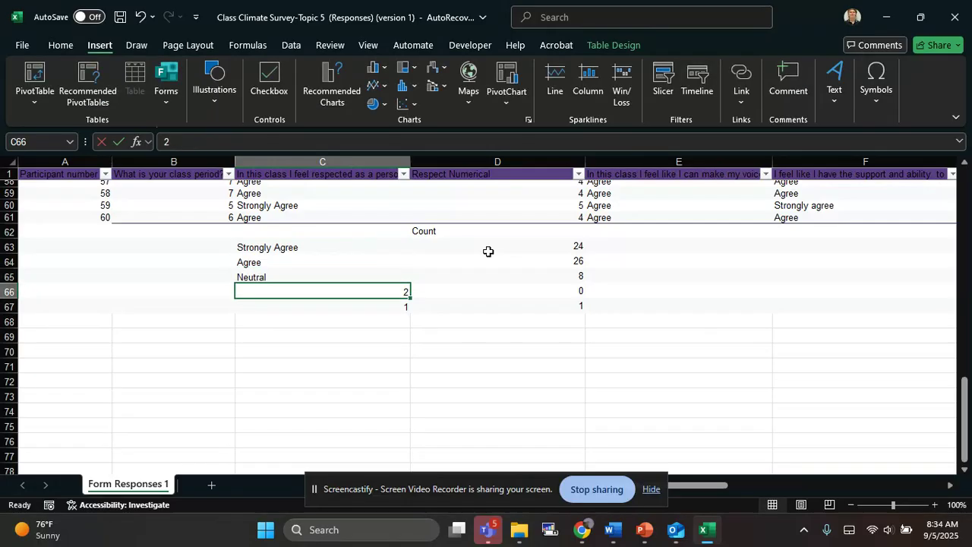
# Step: Label the row with a count of 0 as Disagree in cell C66
pyautogui.write('Disagre')
pyautogui.press('Return')
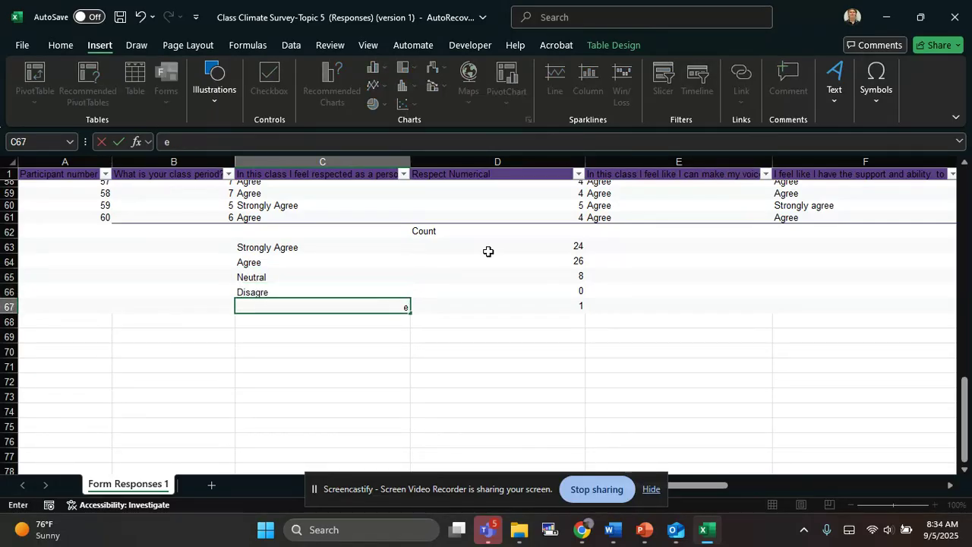
pyautogui.moveTo(298, 299); pyautogui.dragTo(298, 302)
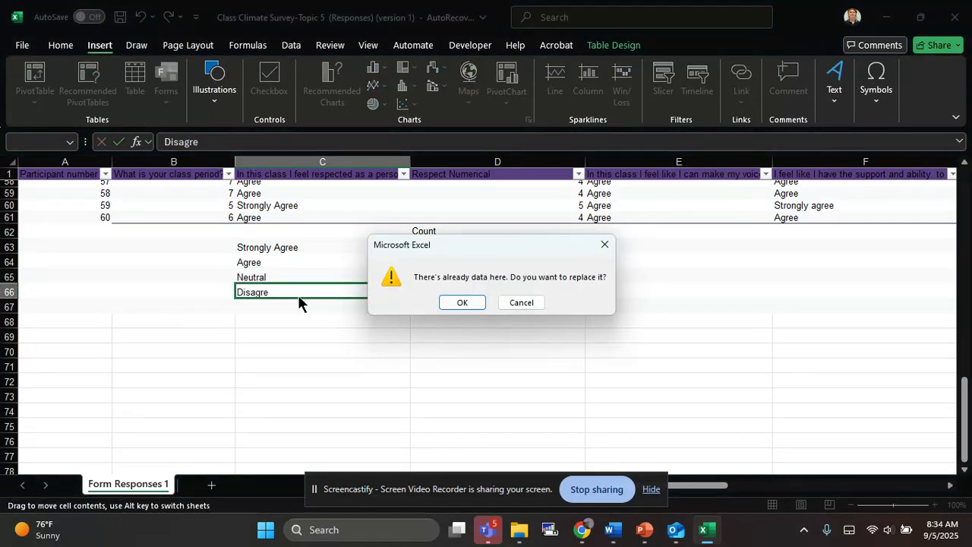
pyautogui.click(522, 303)
pyautogui.click(299, 292)
pyautogui.write('D')
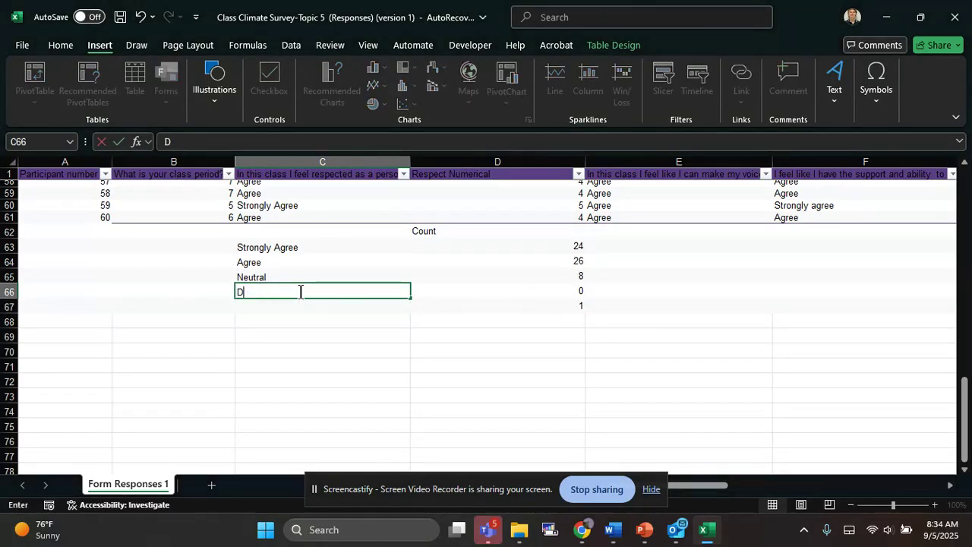
pyautogui.write('isagree')
pyautogui.press('Return')
# Step: Label the last row of the count table as Strongly Disagree in cell C67
pyautogui.write('Stron')
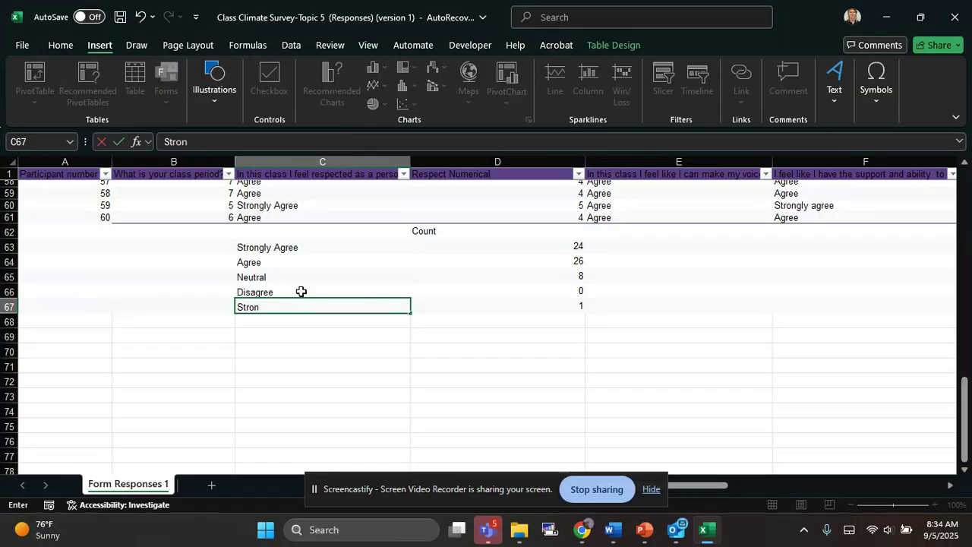
pyautogui.write('gly d')
pyautogui.press('BackSpace')
pyautogui.press('BackSpace')
pyautogui.write('Disagree')
pyautogui.press('Right')
pyautogui.press('Up')
pyautogui.press('Up')
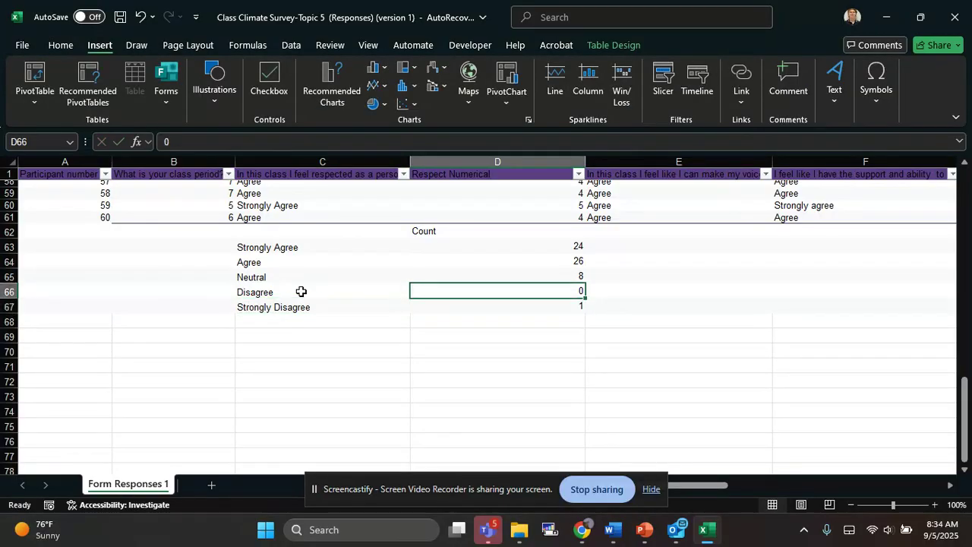
# Step: Preview the recommended clustered bar, pie and clustered column charts for the count table in C62:D67, and close without inserting one
pyautogui.moveTo(273, 238); pyautogui.dragTo(454, 303)
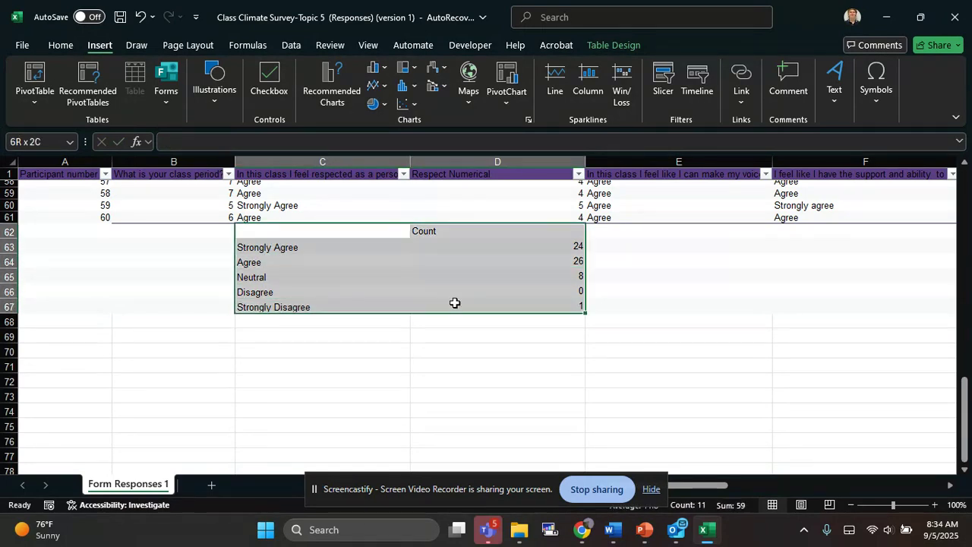
pyautogui.click(340, 87)
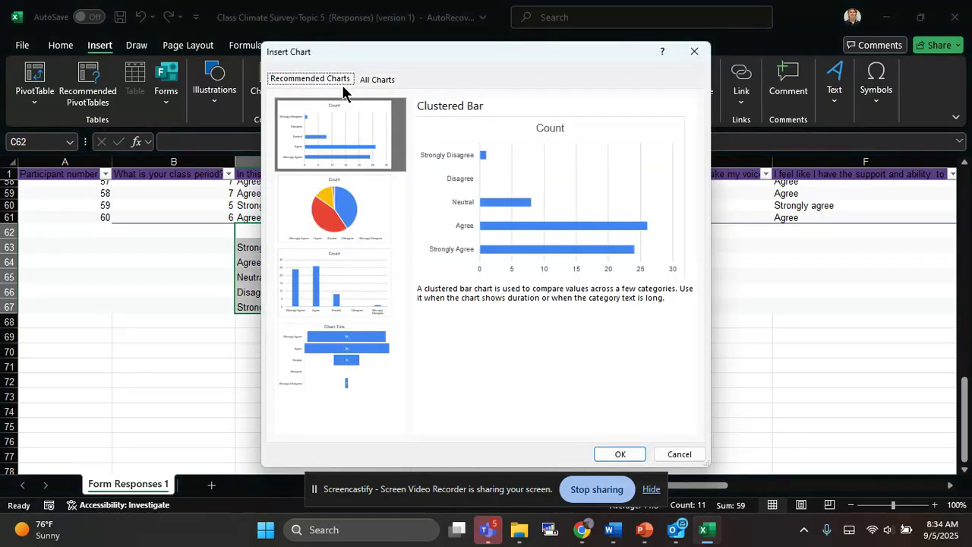
pyautogui.click(353, 217)
pyautogui.click(332, 157)
pyautogui.click(337, 221)
pyautogui.click(346, 283)
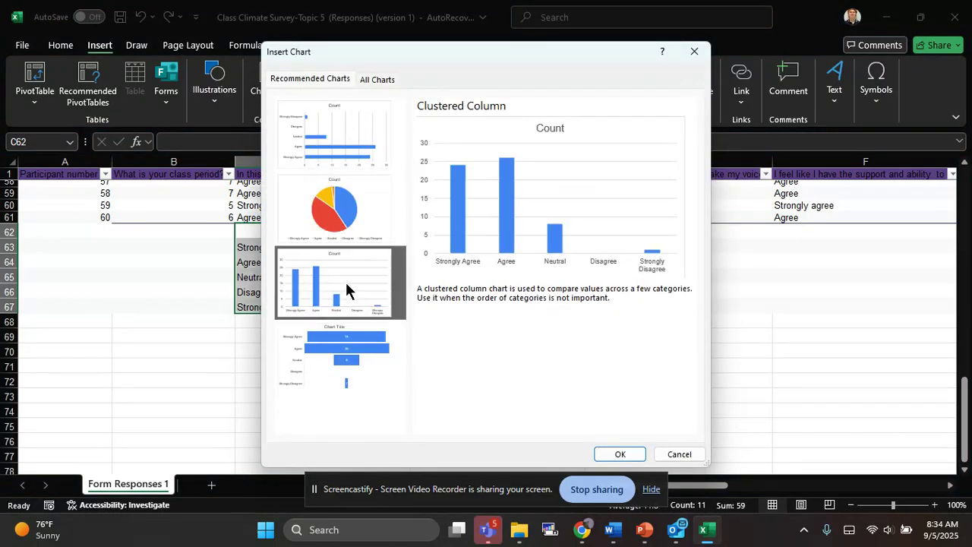
pyautogui.click(347, 227)
pyautogui.click(333, 124)
pyautogui.click(339, 190)
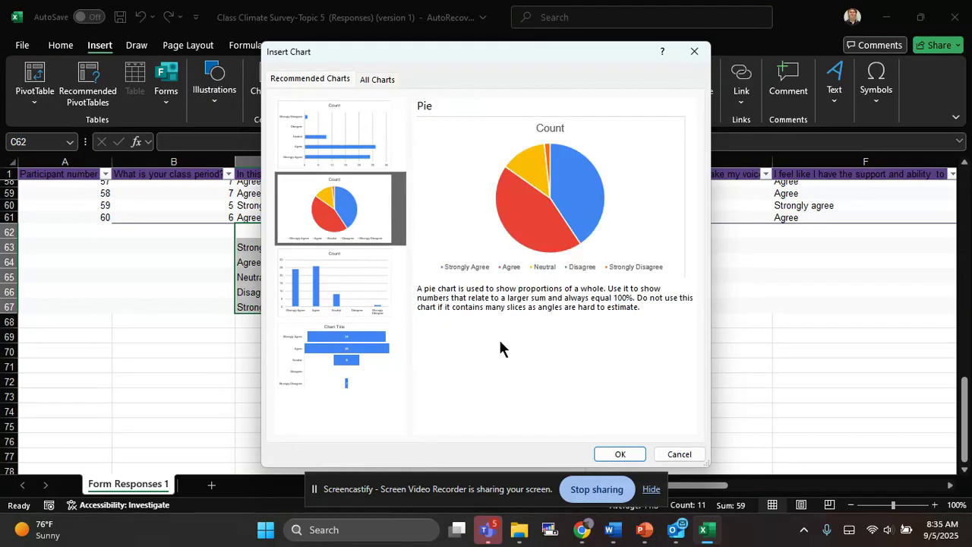
pyautogui.click(679, 454)
pyautogui.click(492, 342)
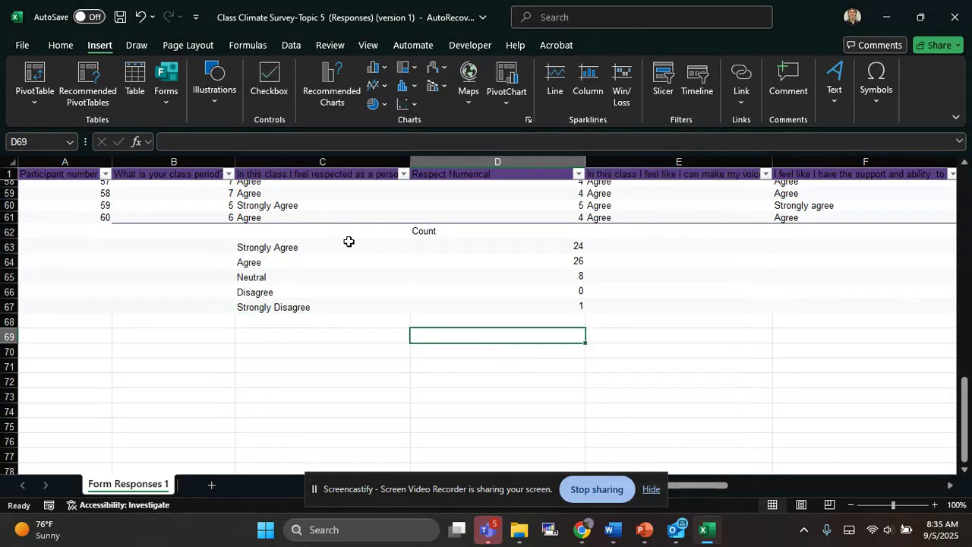
pyautogui.click(474, 242)
pyautogui.click(348, 241)
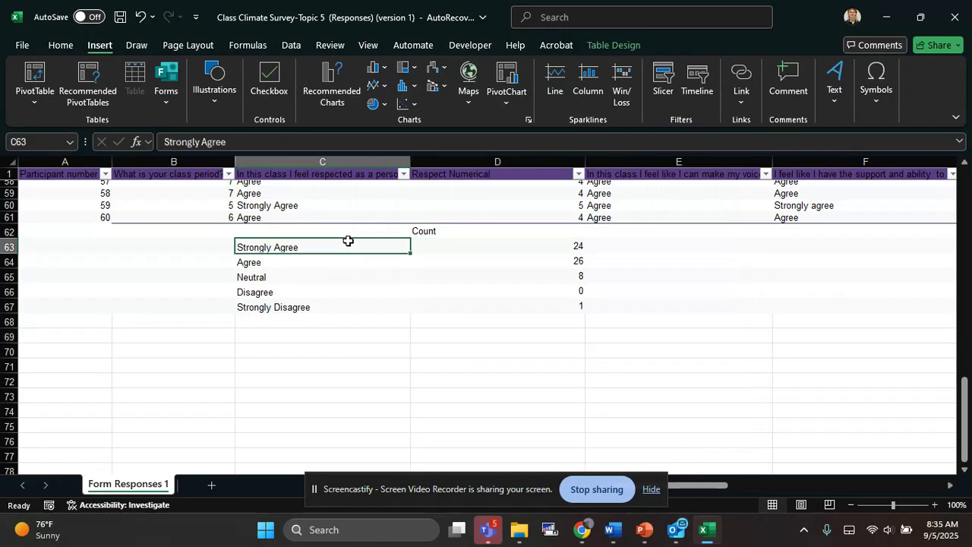
pyautogui.press('Down')
pyautogui.press('Down')
pyautogui.press('Down')
pyautogui.press('Up')
pyautogui.press('Up')
pyautogui.press('Up')
pyautogui.hscroll(1, 431, 405)
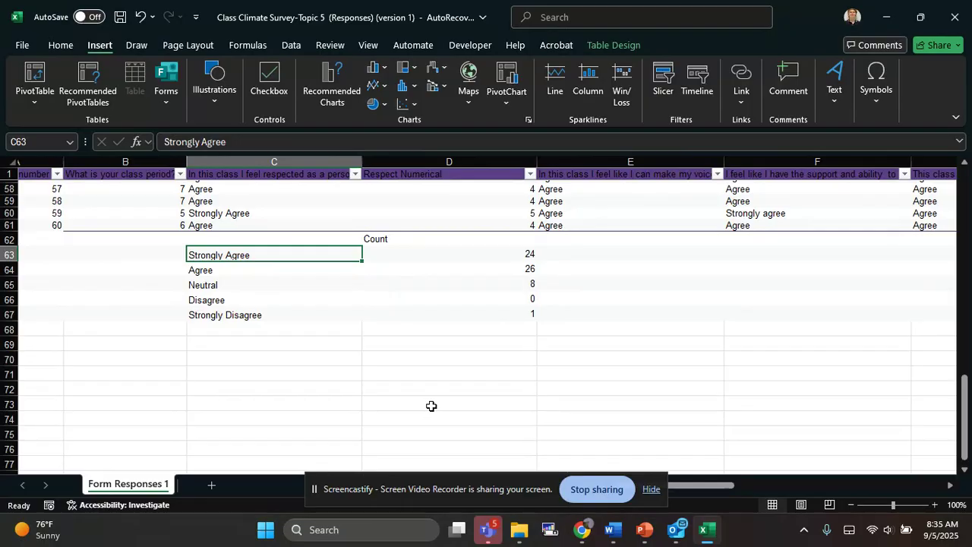
pyautogui.click(431, 405)
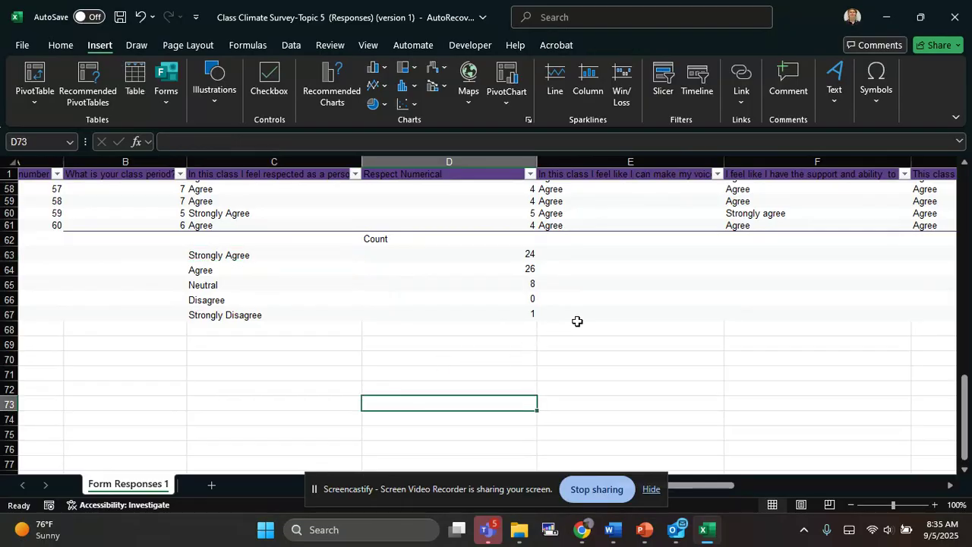
# Step: Review the survey responses and the full wording of the respect question in cell C1
pyautogui.scroll(8, 577, 321)
pyautogui.hscroll(4, 578, 321)
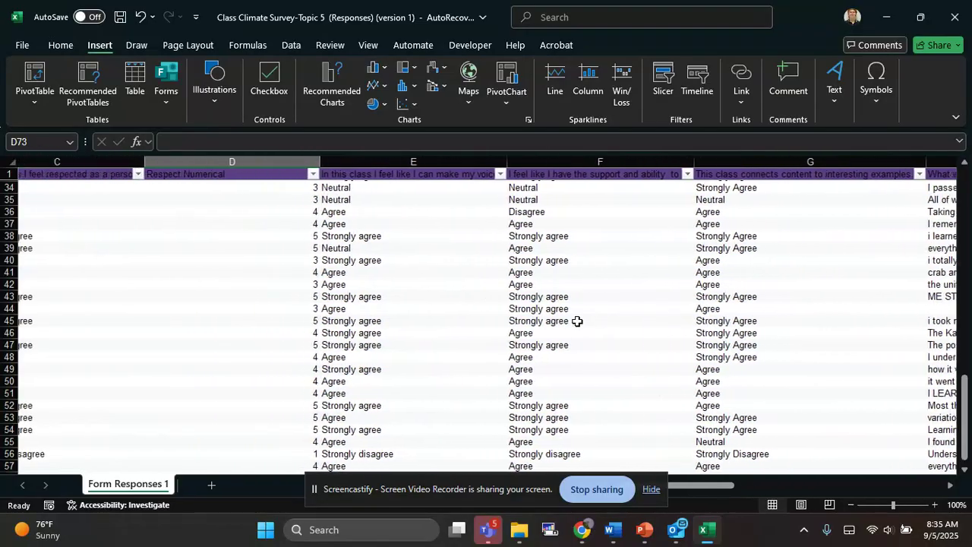
pyautogui.hscroll(-5, 577, 322)
pyautogui.scroll(8, 577, 321)
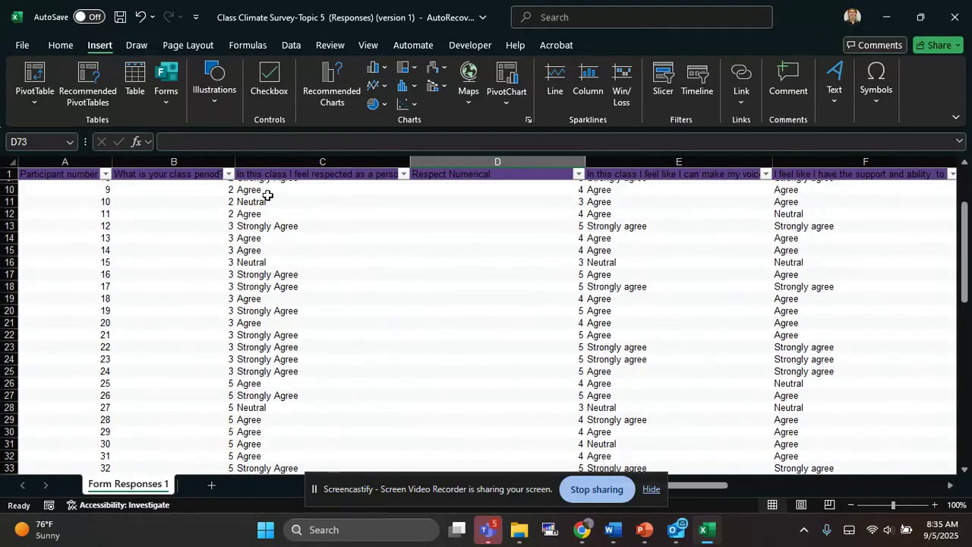
pyautogui.scroll(3, 267, 195)
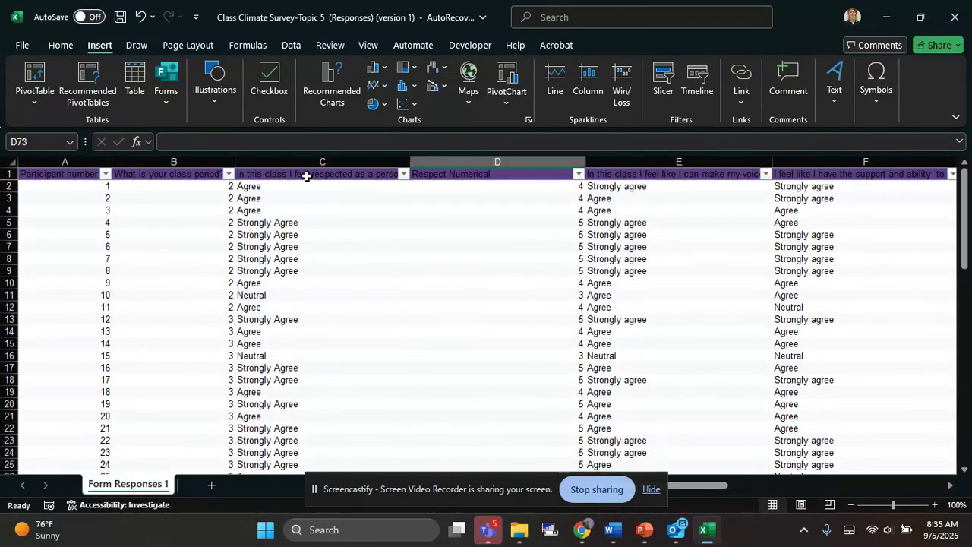
pyautogui.click(307, 176)
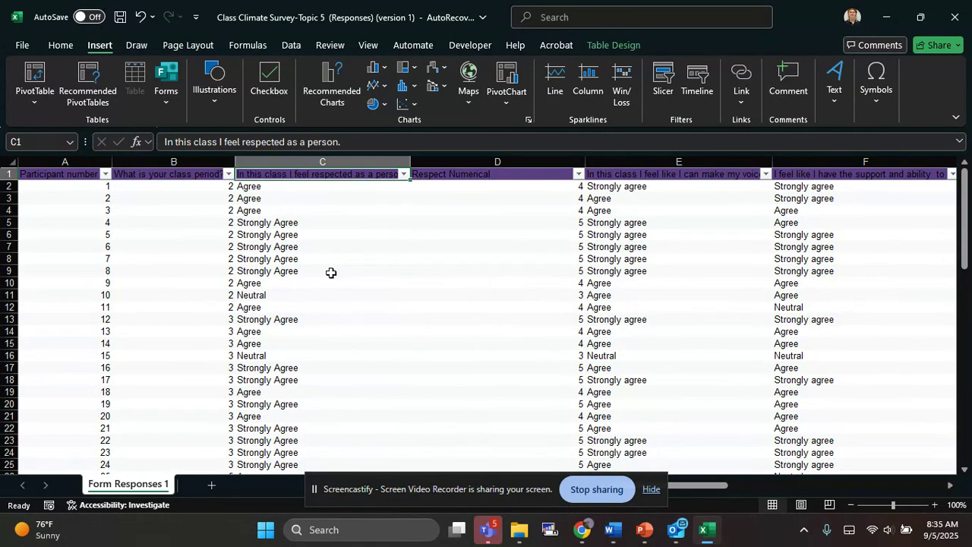
pyautogui.scroll(-20, 522, 252)
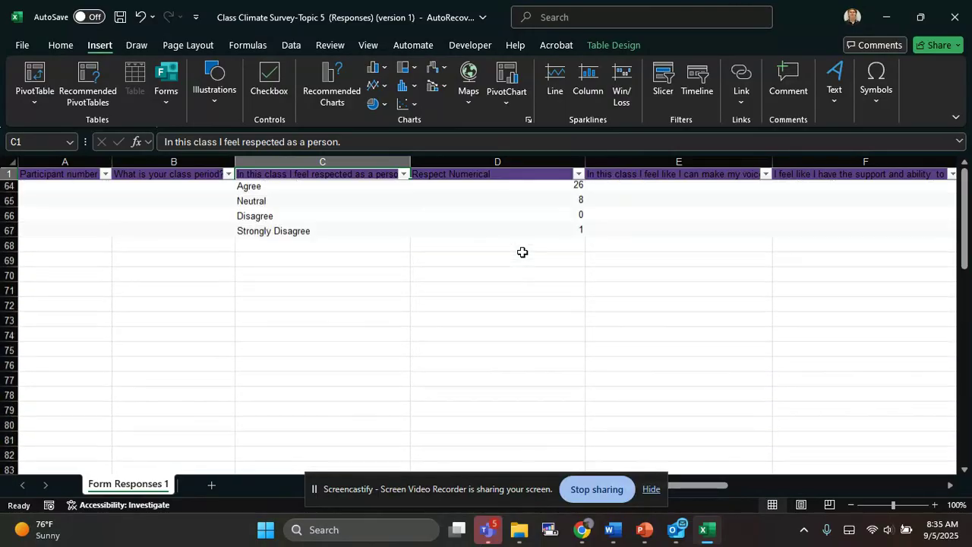
pyautogui.scroll(3, 523, 253)
pyautogui.scroll(12, 523, 252)
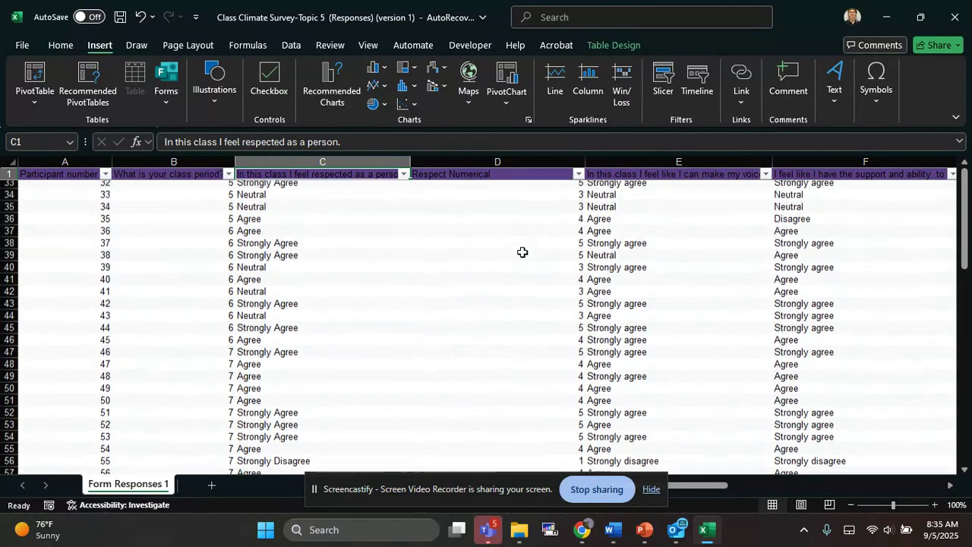
pyautogui.scroll(6, 522, 252)
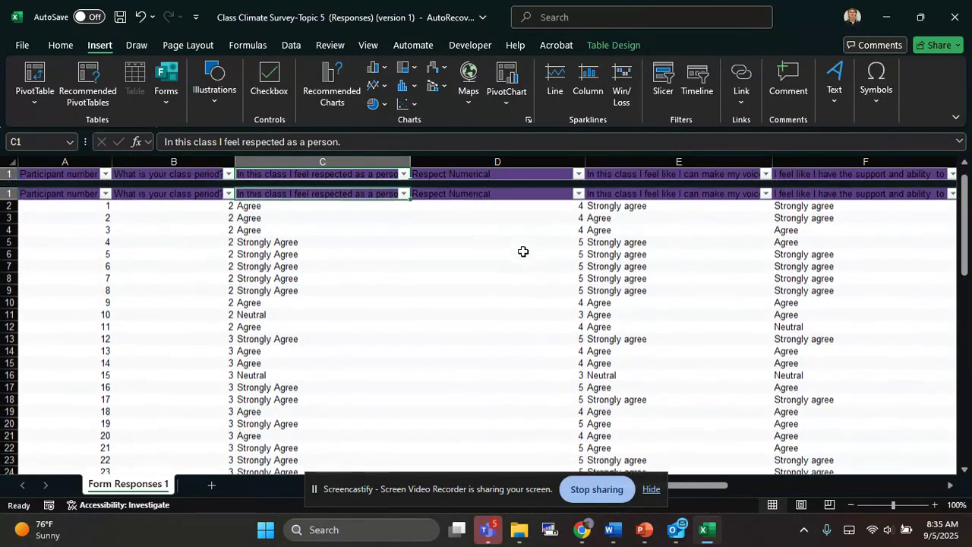
# Step: Enter the title "Key for Respect Question" in cell C69 below the count table
pyautogui.hscroll(1, 522, 252)
pyautogui.scroll(-17, 522, 251)
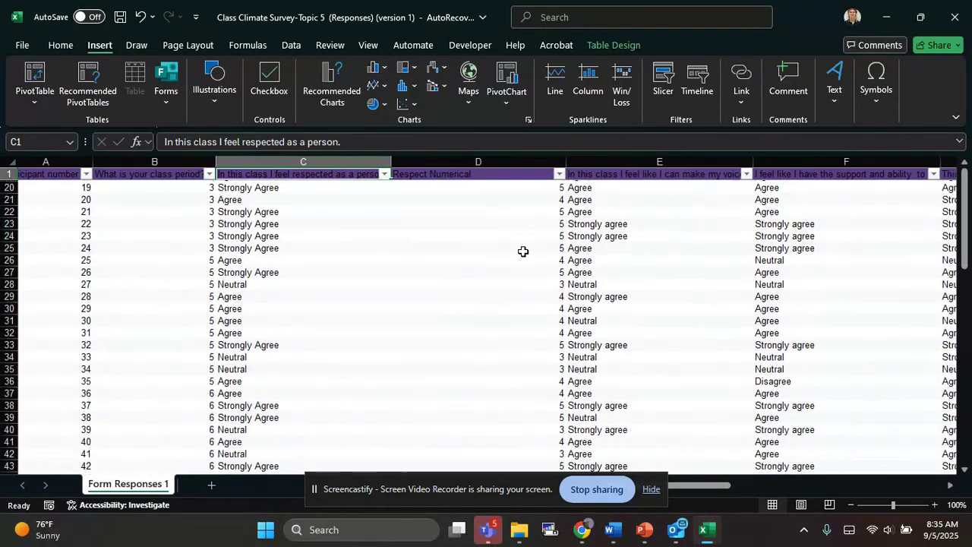
pyautogui.scroll(-3, 523, 252)
pyautogui.click(262, 275)
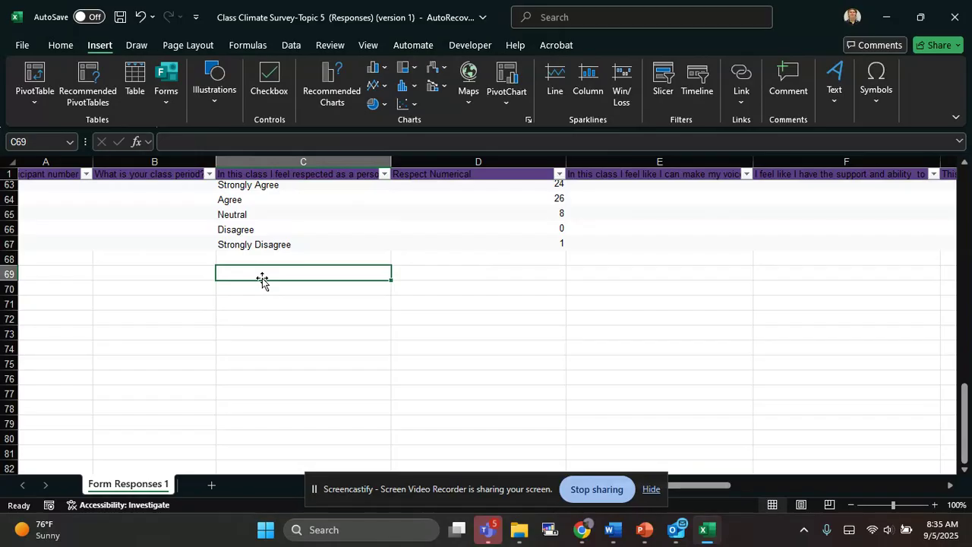
pyautogui.write('Key for Resp')
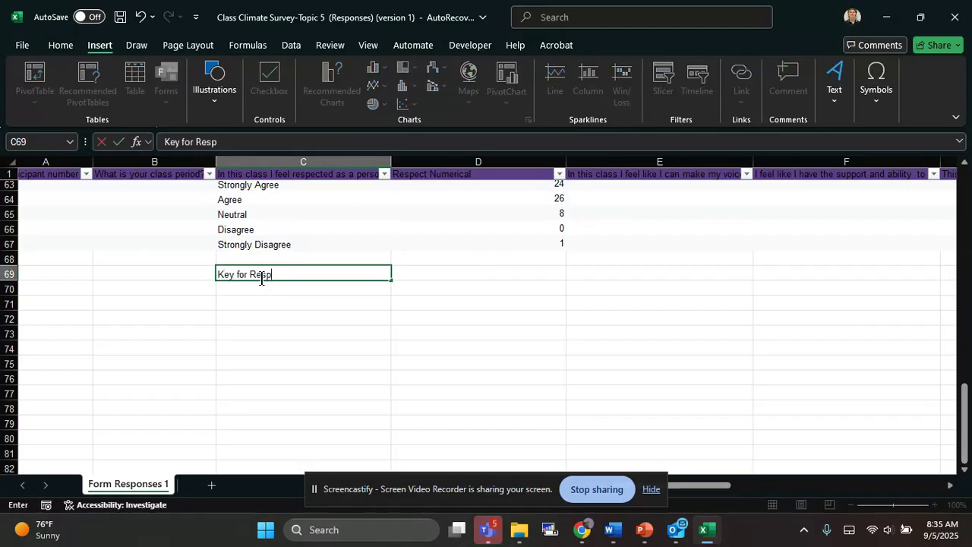
pyautogui.write('ect Question')
pyautogui.press('Return')
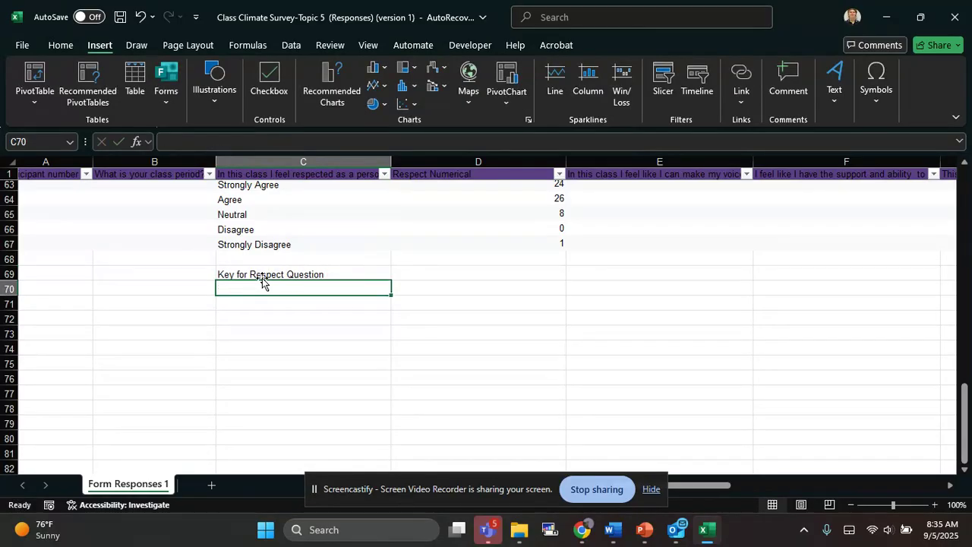
# Step: Enter the column headings "Respone" in C70 and "Numerical Code" in D70
pyautogui.write('REspone')
pyautogui.press('Tab')
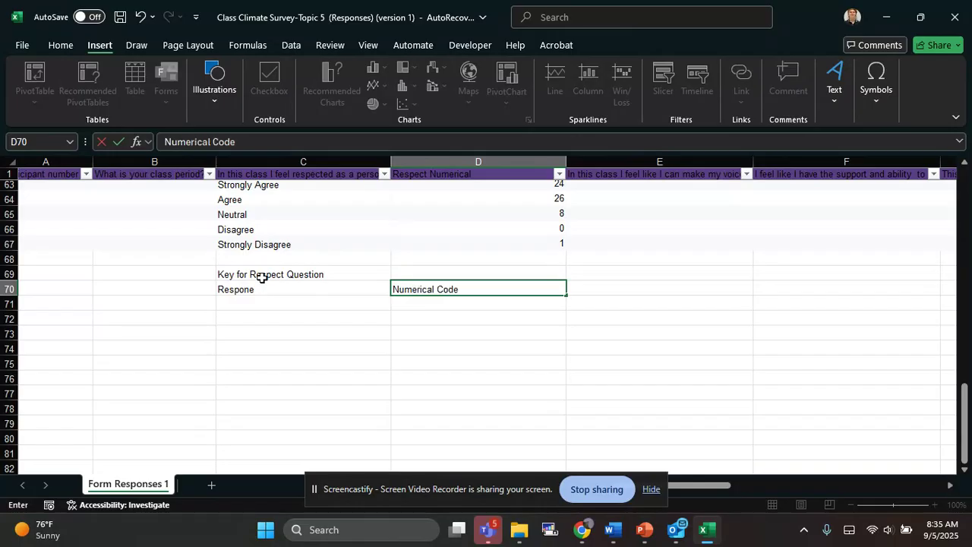
pyautogui.press('Return')
# Step: Copy the five response labels from C63:C67 into the key, starting at cell C71
pyautogui.scroll(1, 261, 276)
pyautogui.moveTo(254, 215); pyautogui.dragTo(256, 276)
pyautogui.hotkey('ctrl', 'c')
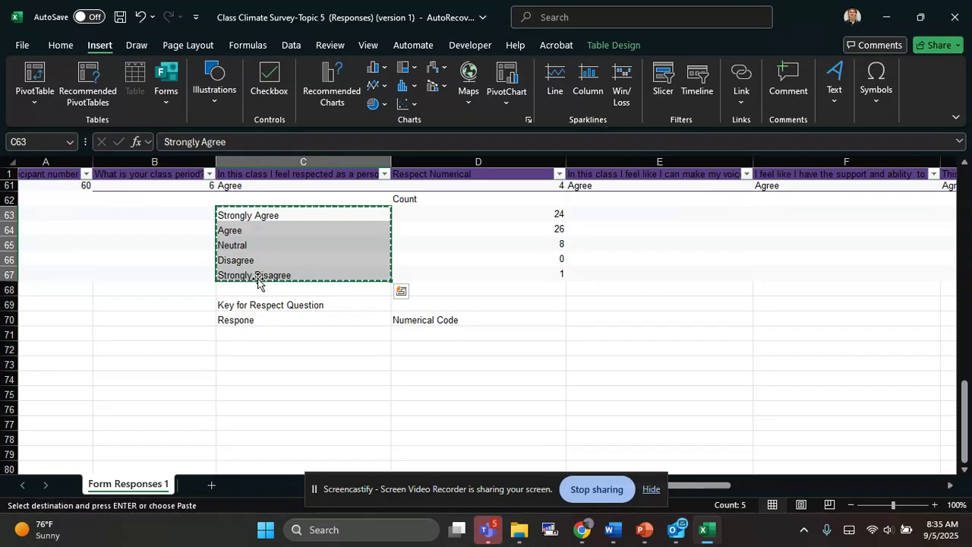
pyautogui.click(244, 333)
pyautogui.hotkey('ctrl', 'v')
# Step: Fill D71:D75 with the codes 5, 4, 3, 2 and 1, from Strongly Agree down to Strongly Disagree
pyautogui.click(437, 342)
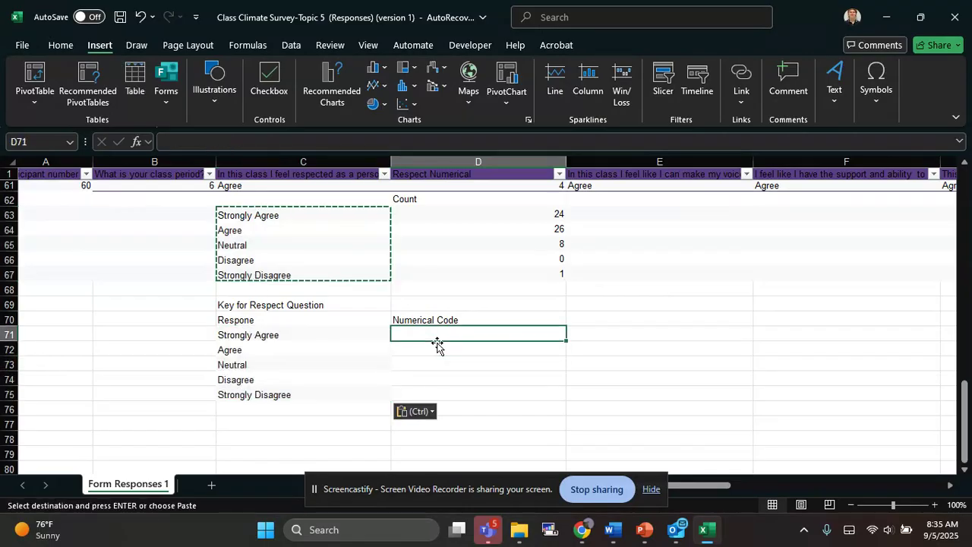
pyautogui.write('5')
pyautogui.press('Return')
pyautogui.write('4')
pyautogui.press('Return')
pyautogui.write('3')
pyautogui.press('Return')
pyautogui.write('21')
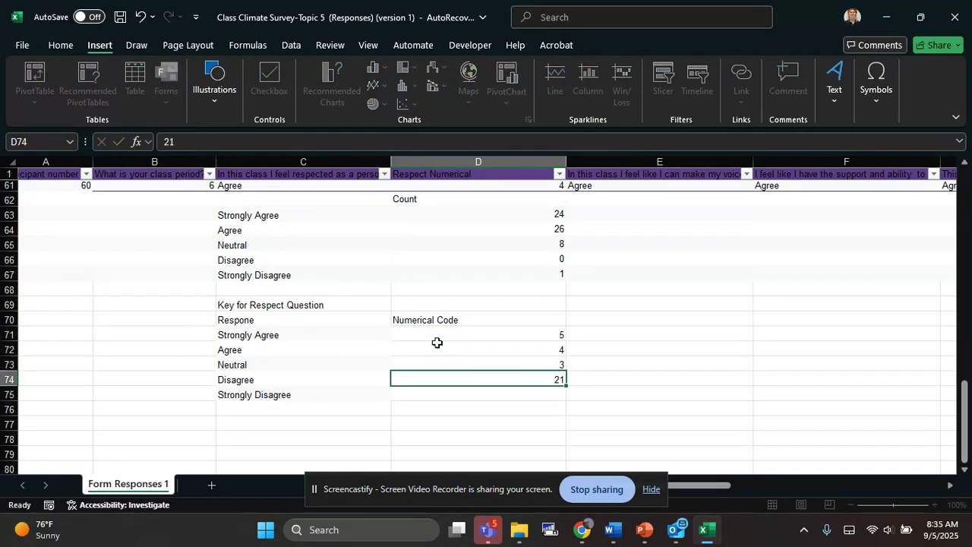
pyautogui.press('BackSpace')
pyautogui.press('Return')
pyautogui.write('1')
pyautogui.press('Tab')
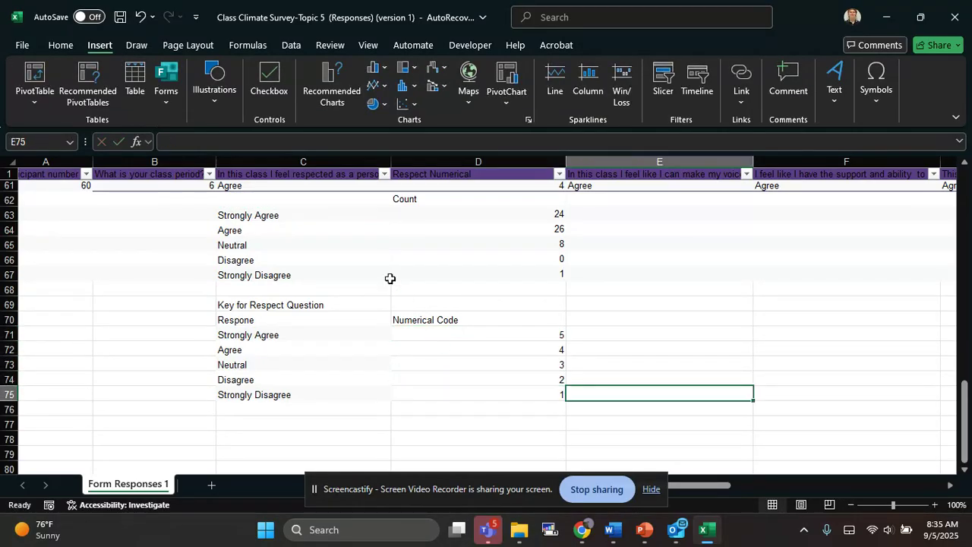
# Step: Insert a recommended pie chart of the response counts in C62:D67
pyautogui.scroll(-1, 474, 326)
pyautogui.scroll(1, 316, 289)
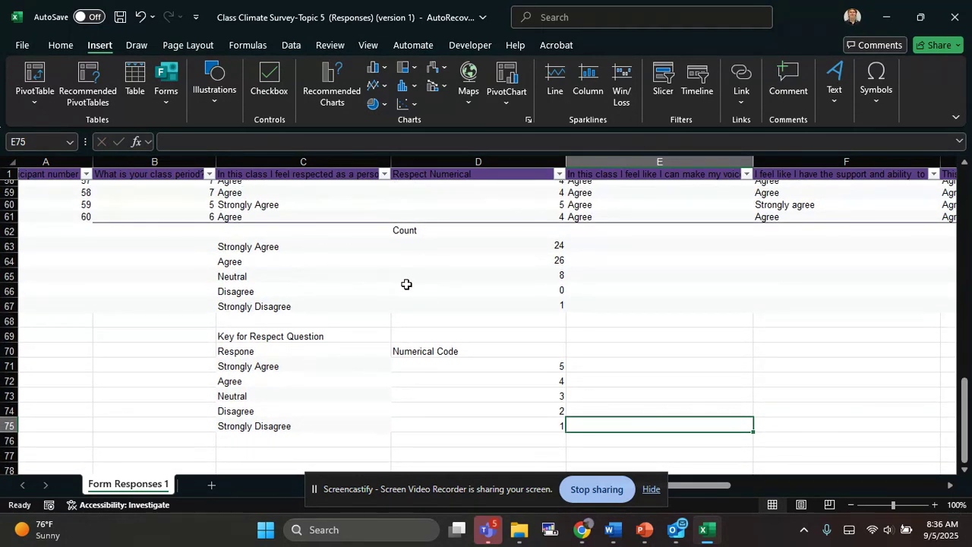
pyautogui.scroll(-1, 302, 347)
pyautogui.scroll(1, 296, 282)
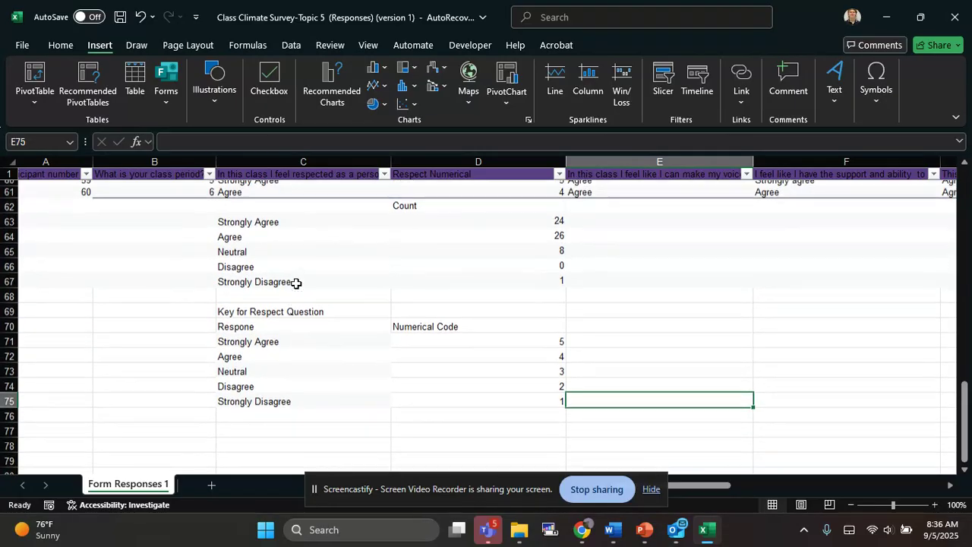
pyautogui.click(280, 205)
pyautogui.moveTo(280, 206); pyautogui.dragTo(466, 278)
pyautogui.click(335, 253)
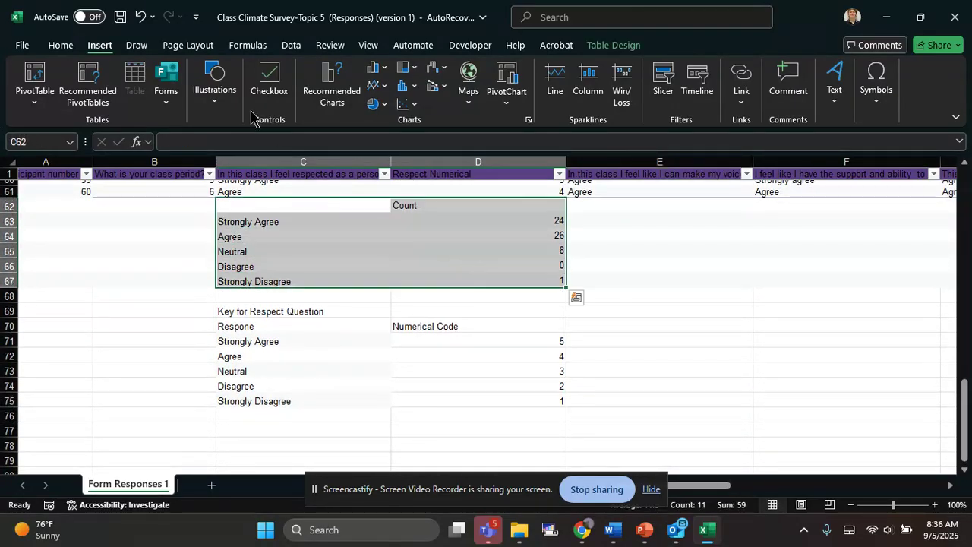
pyautogui.click(346, 107)
pyautogui.click(342, 216)
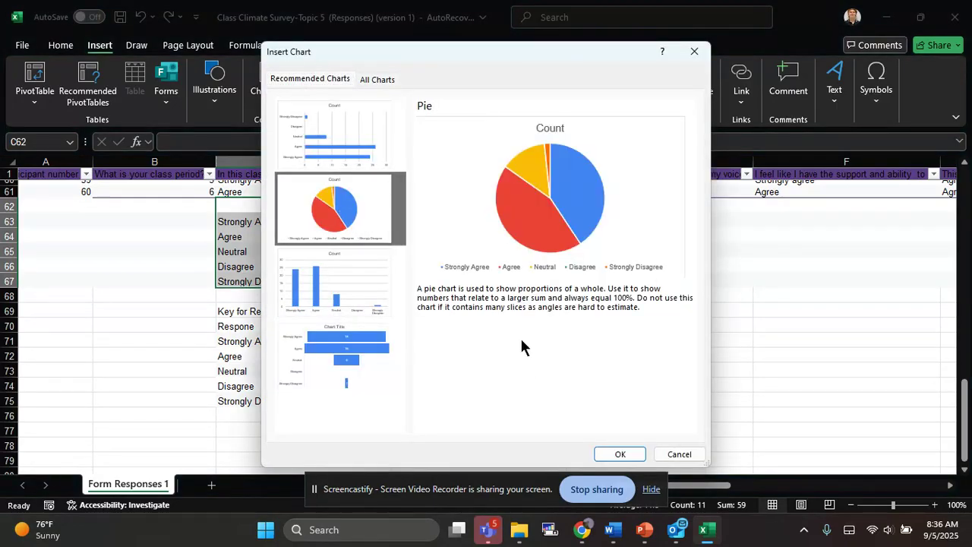
pyautogui.click(625, 453)
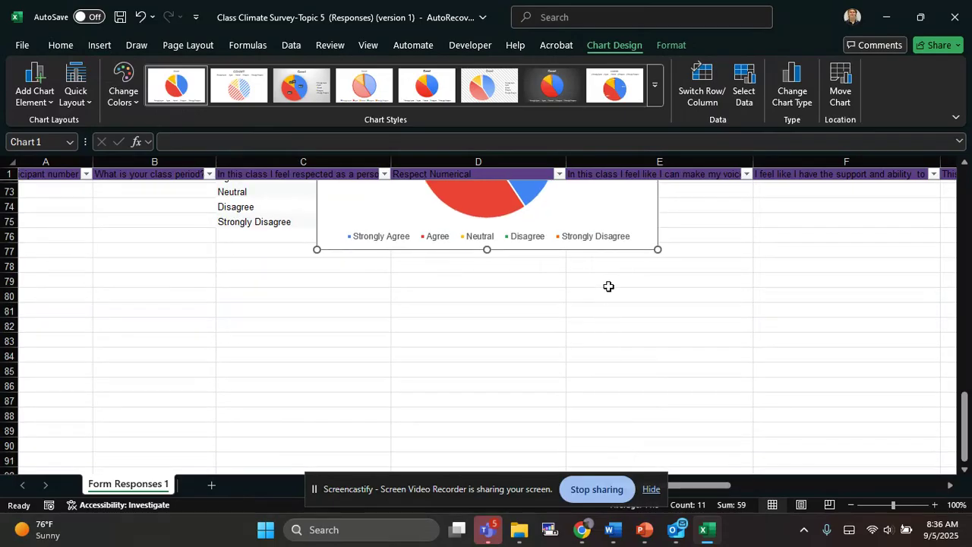
# Step: Move the pie chart below the key so it covers about rows 78 to 91 of columns C and D, and deselect it
pyautogui.moveTo(589, 200); pyautogui.dragTo(484, 420)
pyautogui.scroll(2, 524, 387)
pyautogui.click(636, 327)
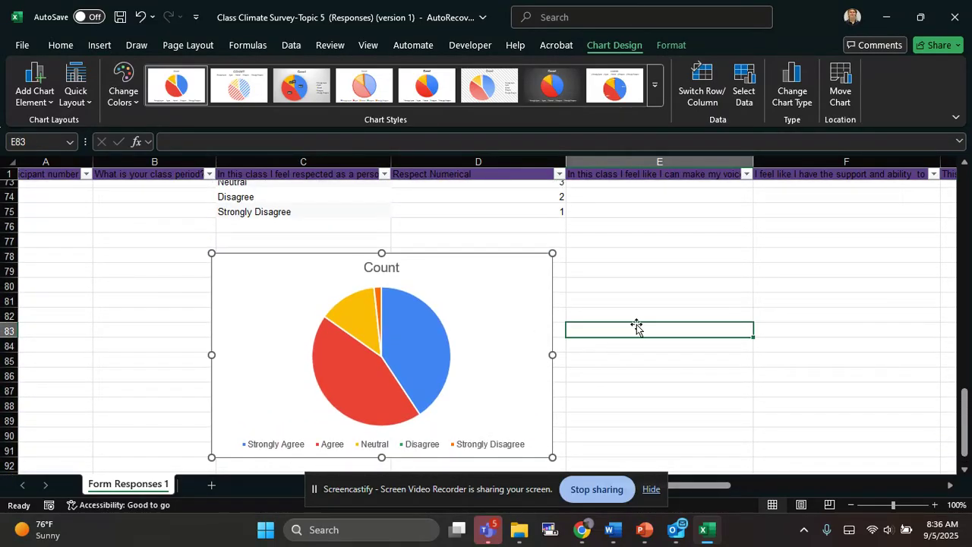
pyautogui.scroll(-1, 397, 334)
pyautogui.hscroll(-1, 397, 334)
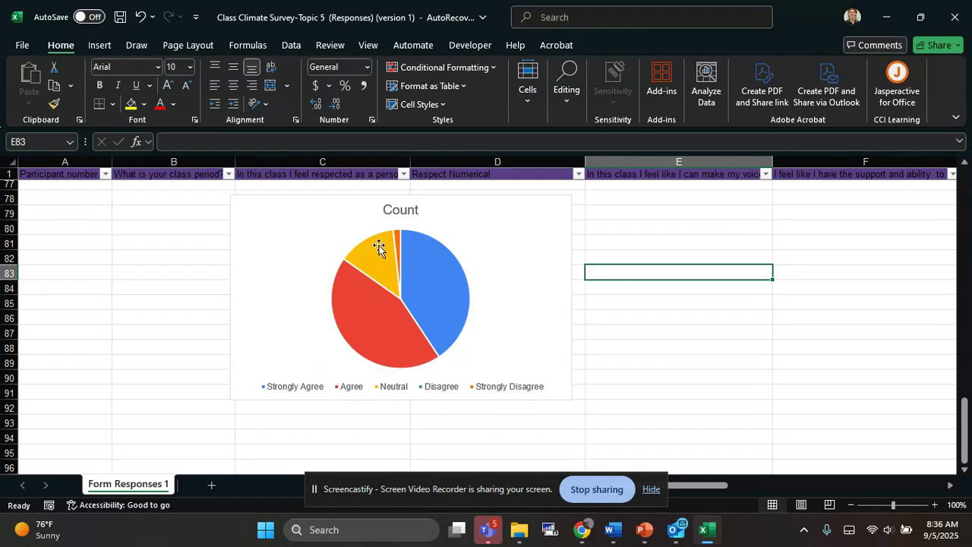
pyautogui.scroll(1, 500, 237)
pyautogui.click(533, 275)
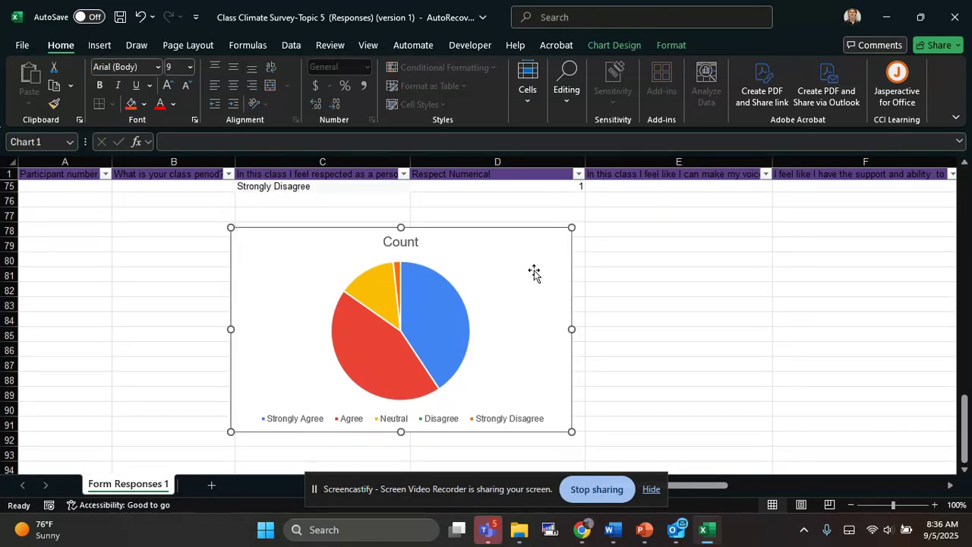
pyautogui.doubleClick(551, 253)
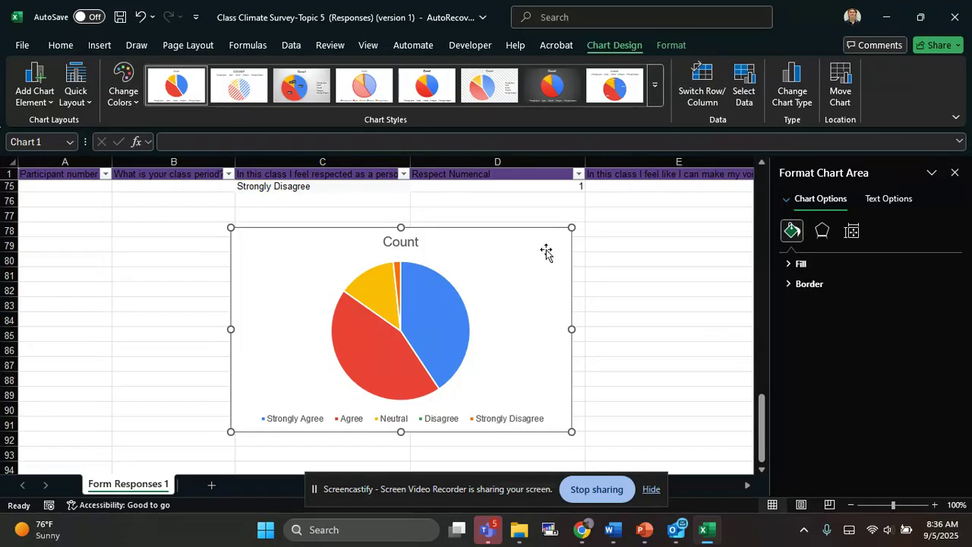
pyautogui.click(955, 172)
pyautogui.click(712, 273)
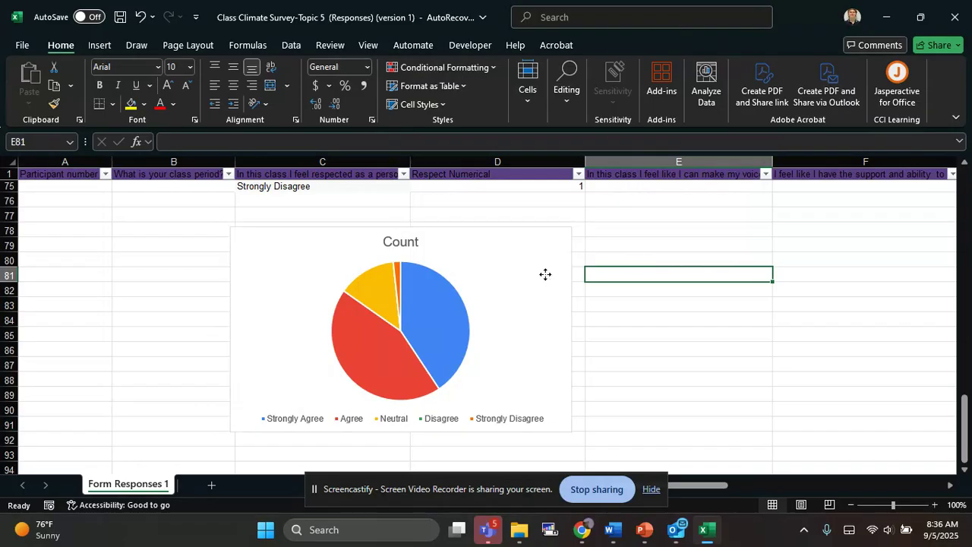
# Step: Place the pie chart's title above the chart and change it to "Distribution of Response for Question on Respect"
pyautogui.click(545, 275)
pyautogui.click(670, 47)
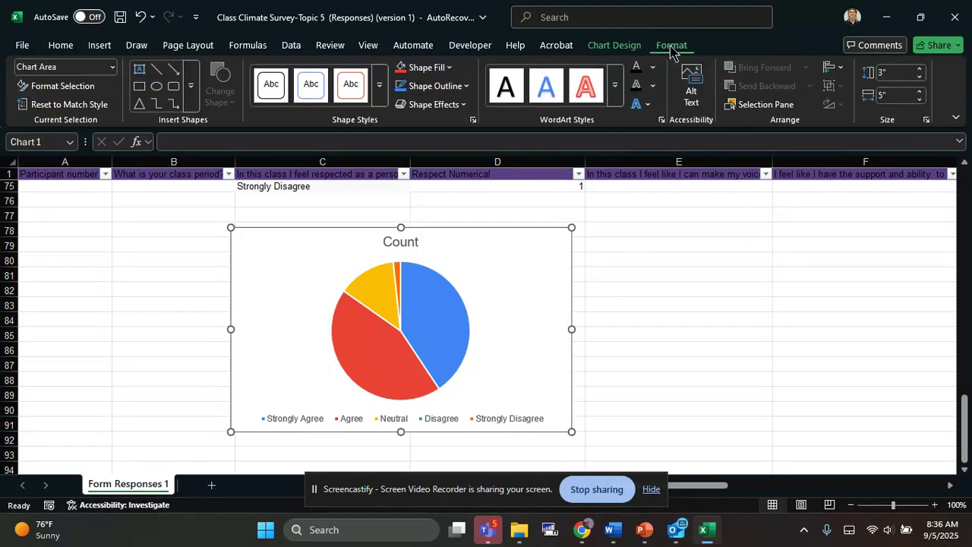
pyautogui.click(612, 47)
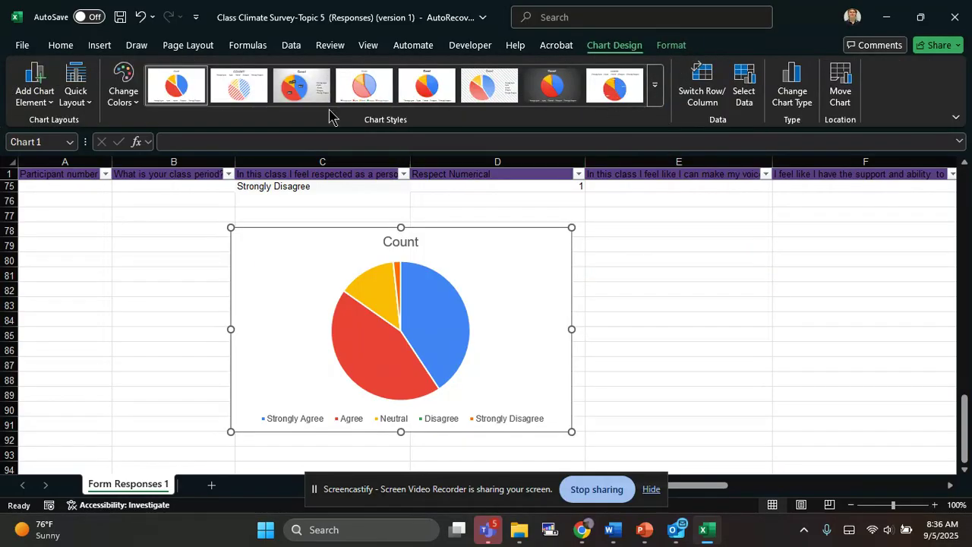
pyautogui.click(32, 95)
pyautogui.moveTo(50, 124)
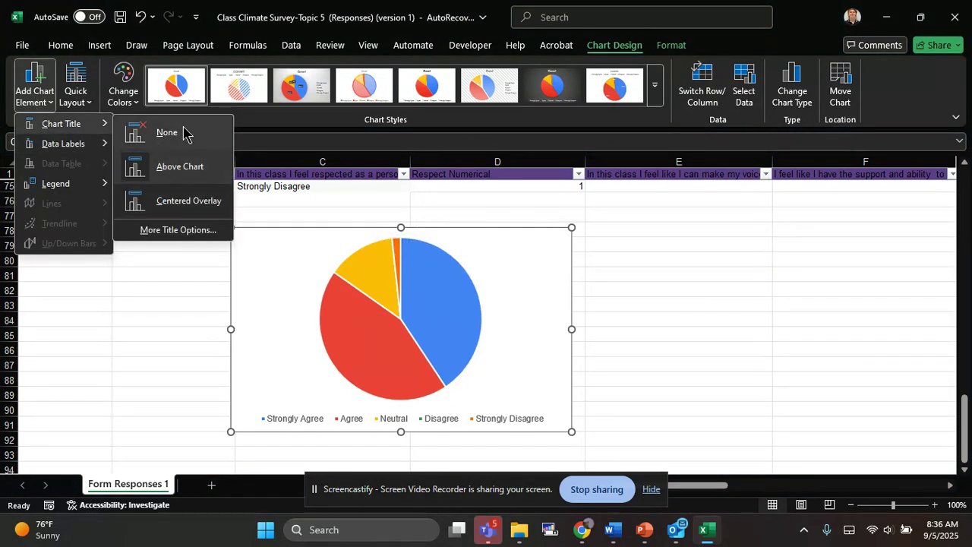
pyautogui.click(174, 167)
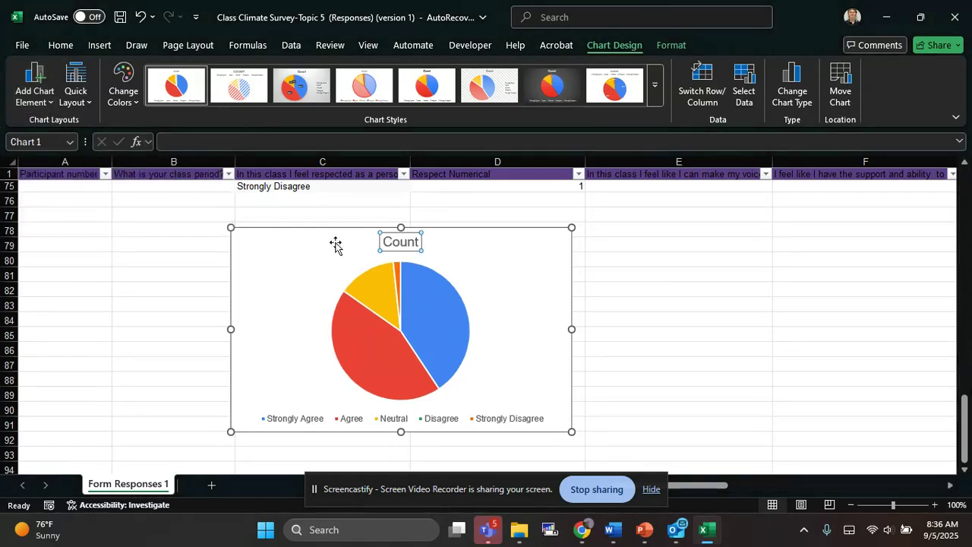
pyautogui.doubleClick(401, 242)
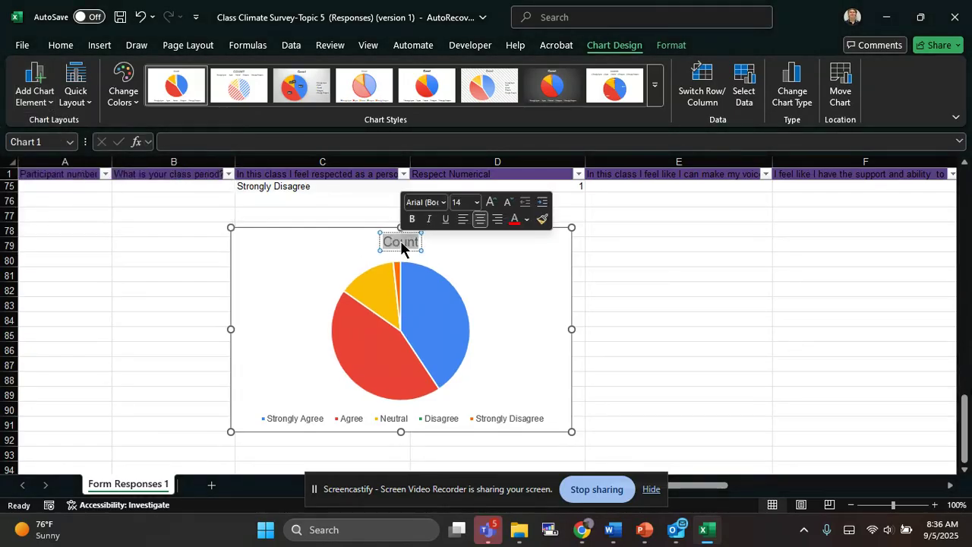
pyautogui.write('Distribution of ')
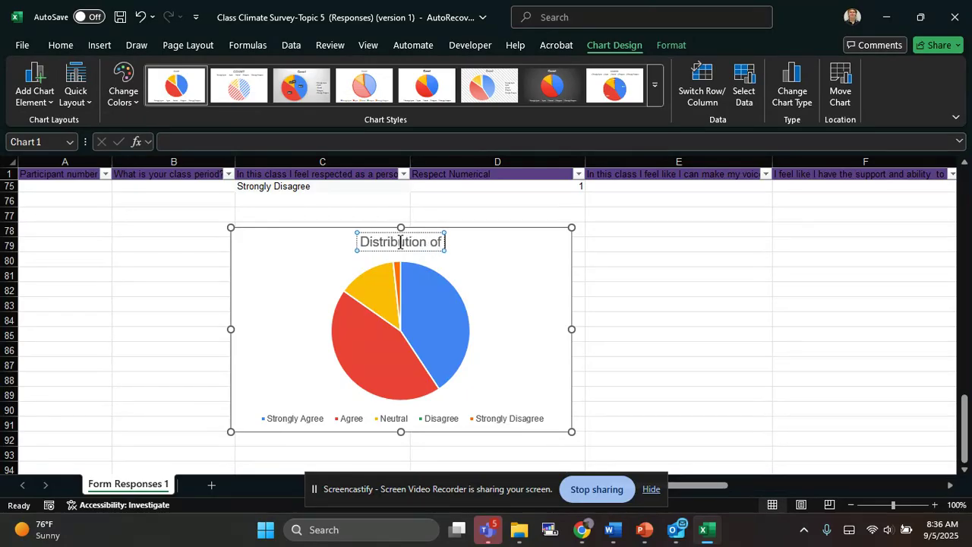
pyautogui.write('Response for Q')
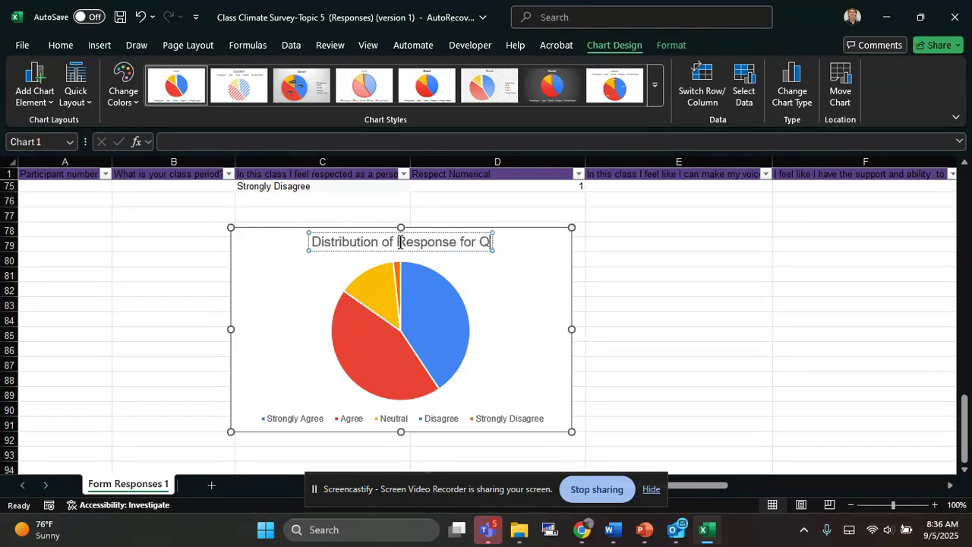
pyautogui.write('uestion on Respec')
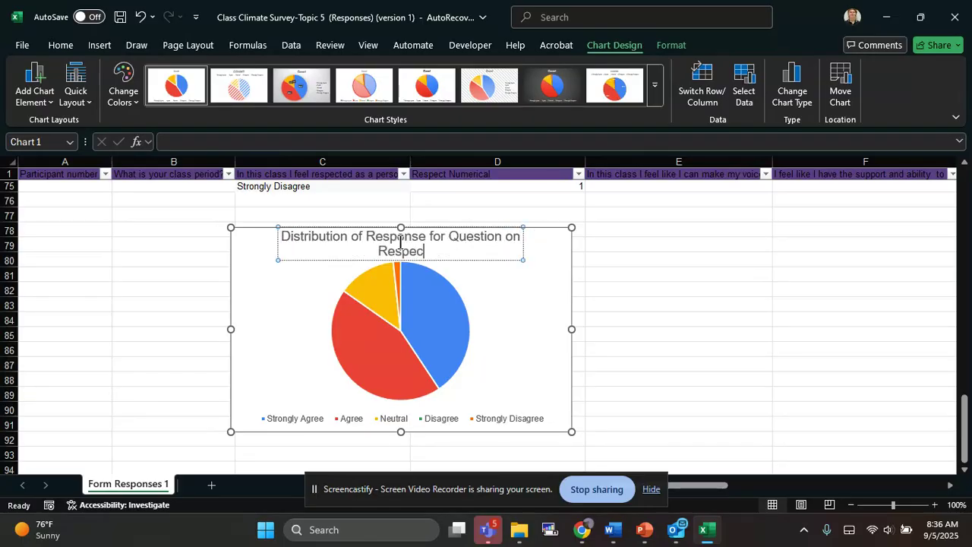
pyautogui.write('t')
pyautogui.click(298, 332)
# Step: Move the pie chart's legend to the left side of the chart
pyautogui.click(395, 323)
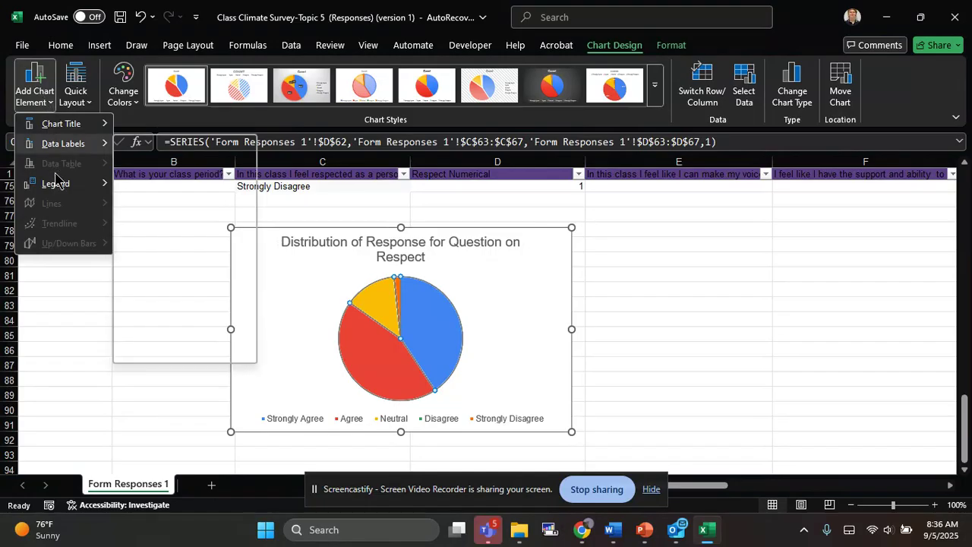
pyautogui.moveTo(83, 188)
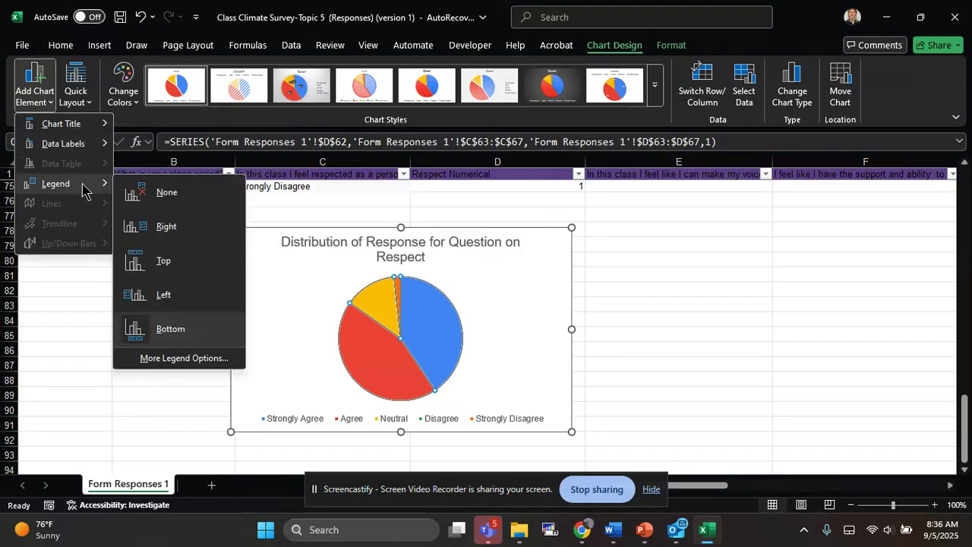
pyautogui.click(169, 293)
# Step: Add data labels to the pie chart with the Best Fit placement, and deselect the chart
pyautogui.click(50, 101)
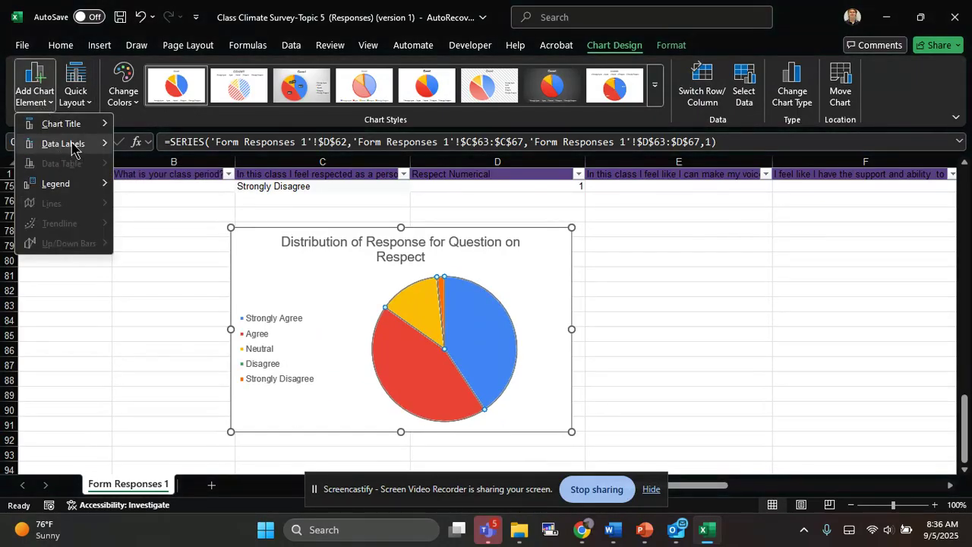
pyautogui.moveTo(75, 144)
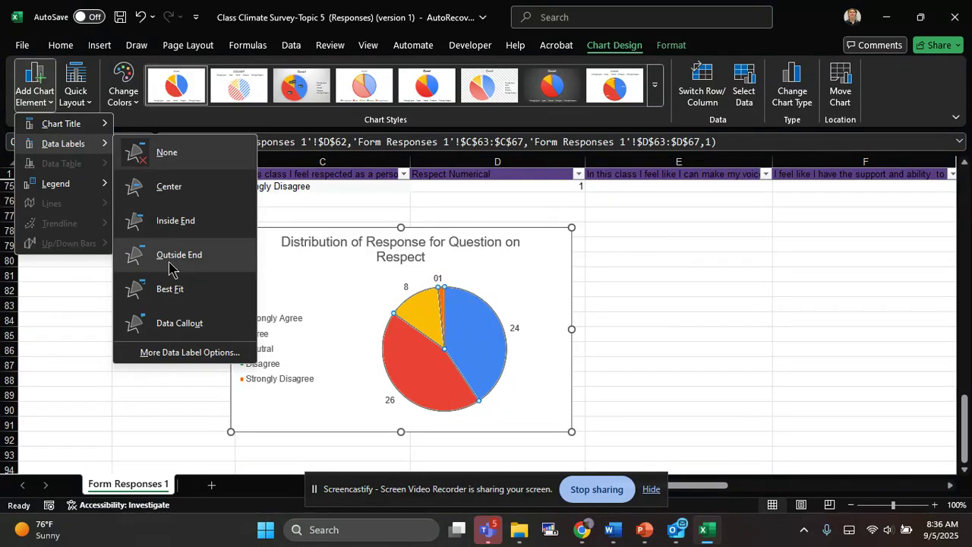
pyautogui.click(174, 303)
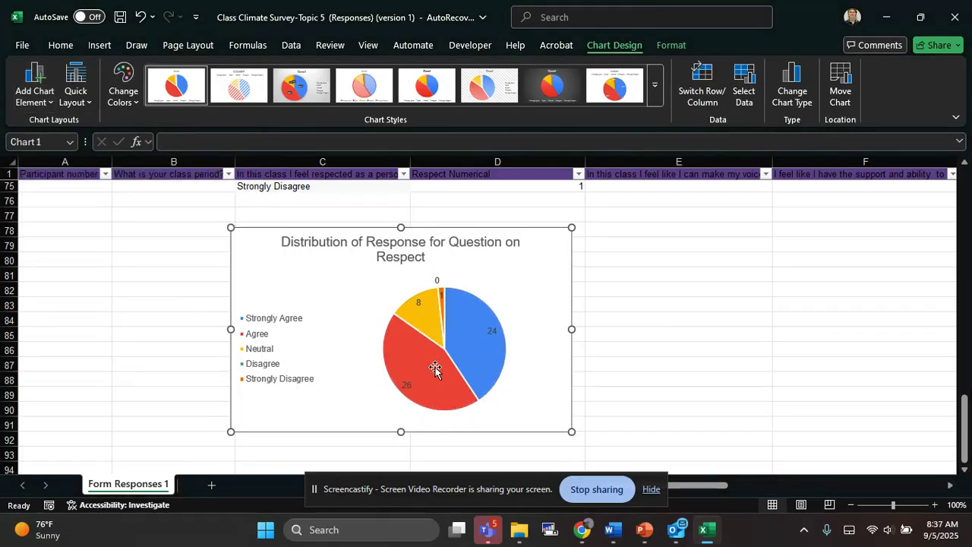
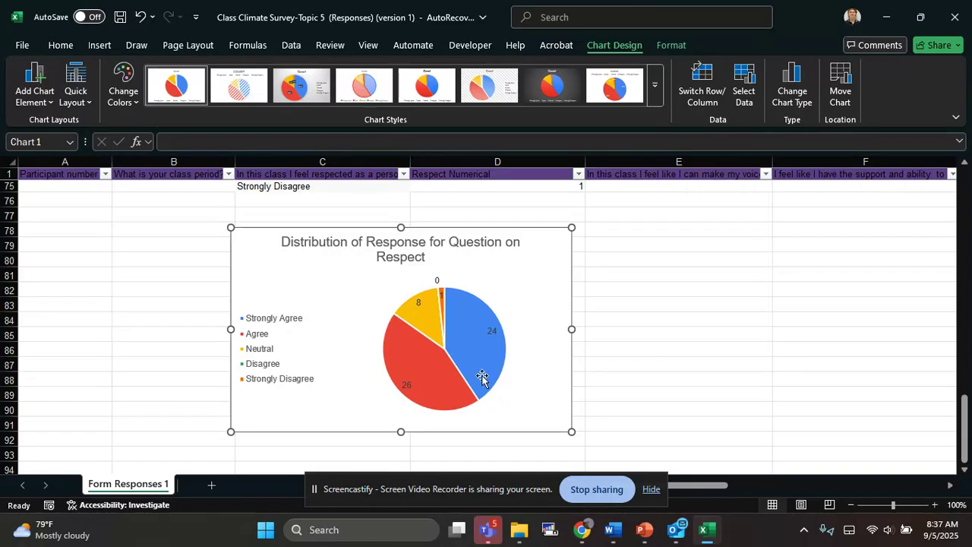
pyautogui.scroll(-2, 484, 377)
pyautogui.click(621, 335)
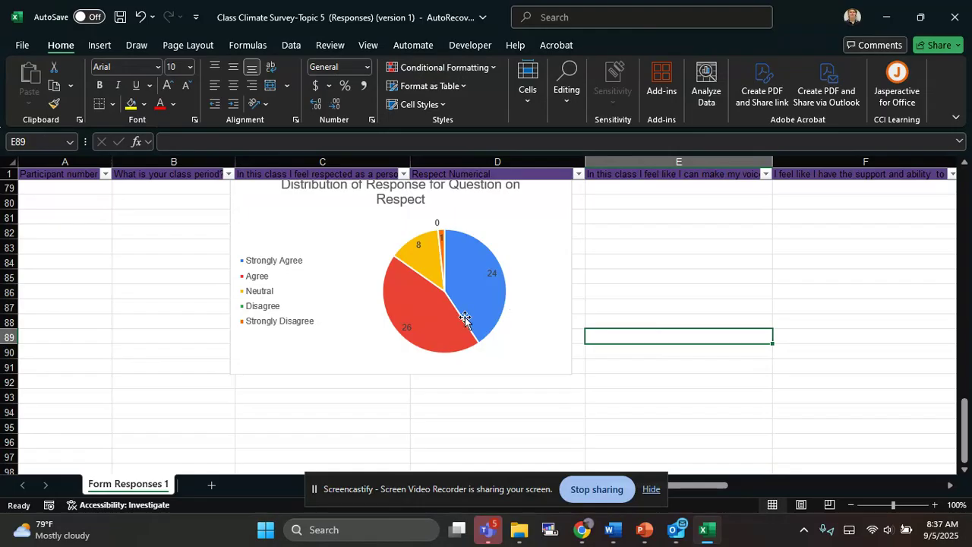
# Step: Insert a recommended horizontal bar chart of the response counts in C62:D67
pyautogui.click(333, 443)
pyautogui.scroll(7, 326, 388)
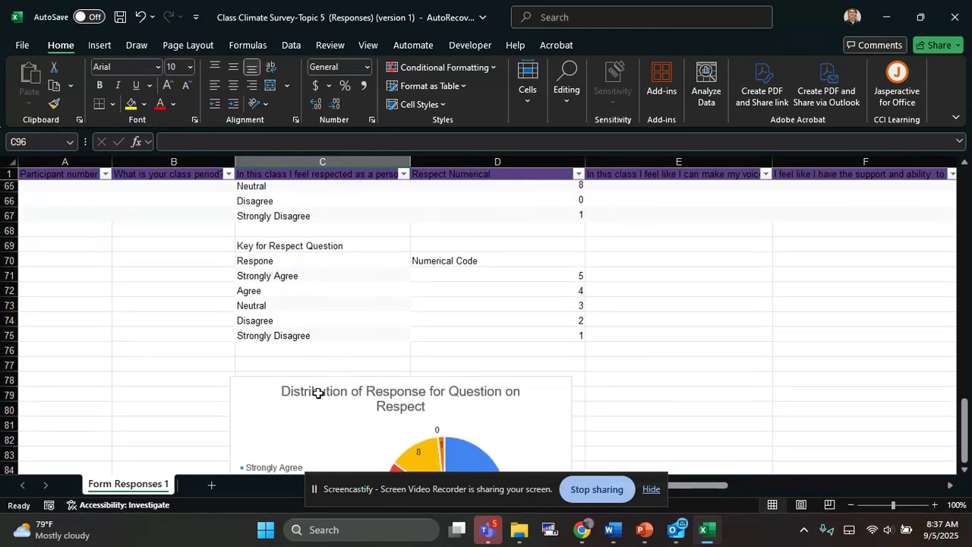
pyautogui.click(308, 248)
pyautogui.moveTo(311, 246); pyautogui.dragTo(499, 315)
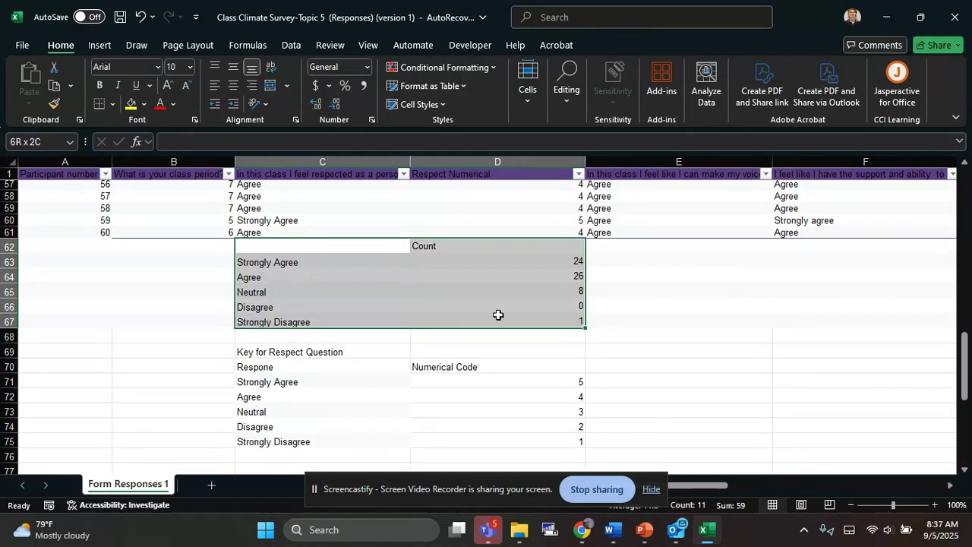
pyautogui.click(100, 45)
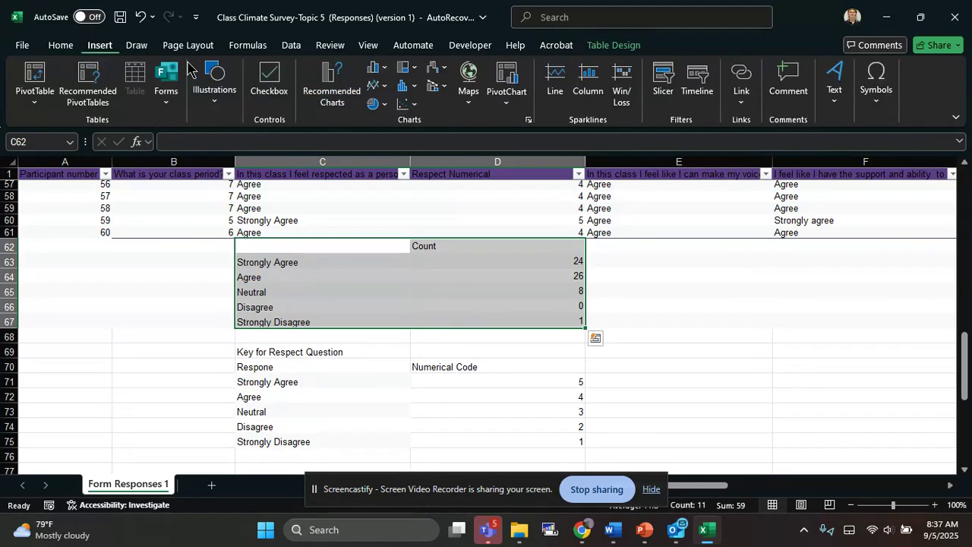
pyautogui.click(337, 113)
pyautogui.click(618, 453)
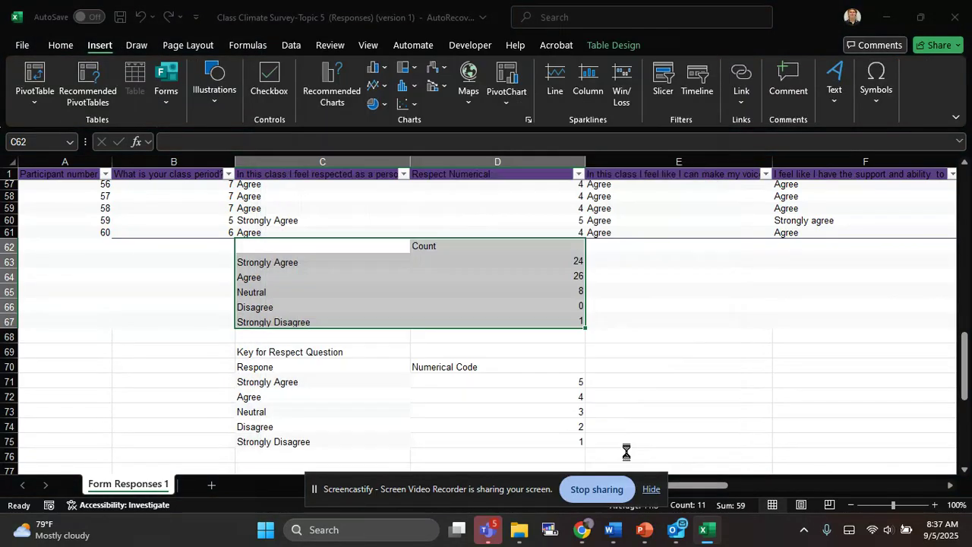
# Step: Move the bar chart below the pie chart so it covers about rows 93 to 106 of columns C and D
pyautogui.scroll(-5, 562, 399)
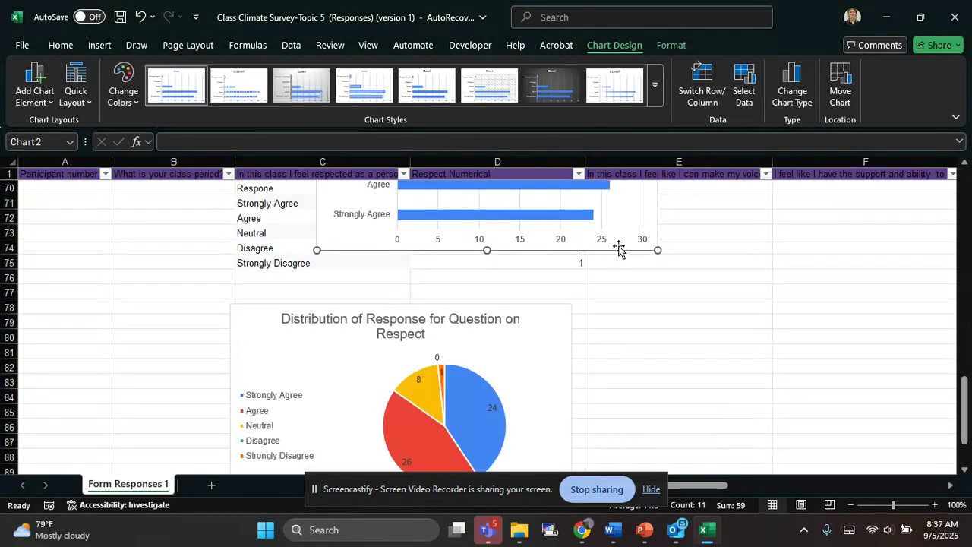
pyautogui.moveTo(619, 249); pyautogui.dragTo(581, 511)
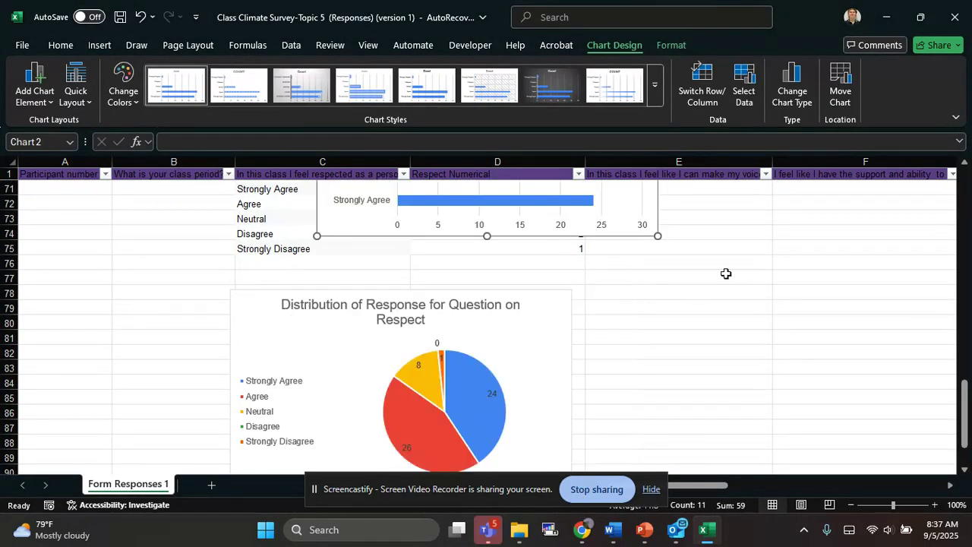
pyautogui.scroll(-5, 726, 273)
pyautogui.scroll(15, 610, 323)
pyautogui.scroll(-7, 609, 323)
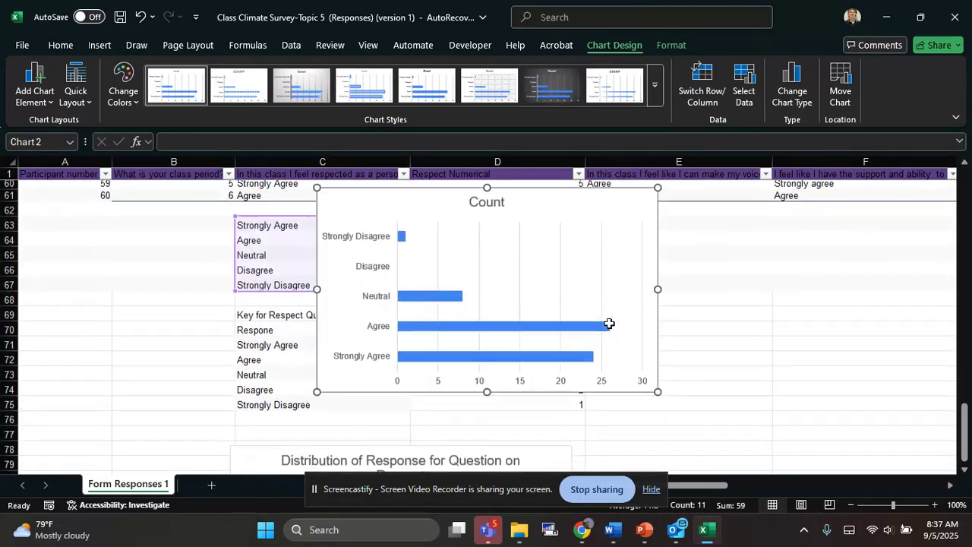
pyautogui.moveTo(651, 321); pyautogui.dragTo(563, 447)
# Step: Change the bar chart's title to "Count of reponses for question about respect" and close the formatting options
pyautogui.doubleClick(410, 315)
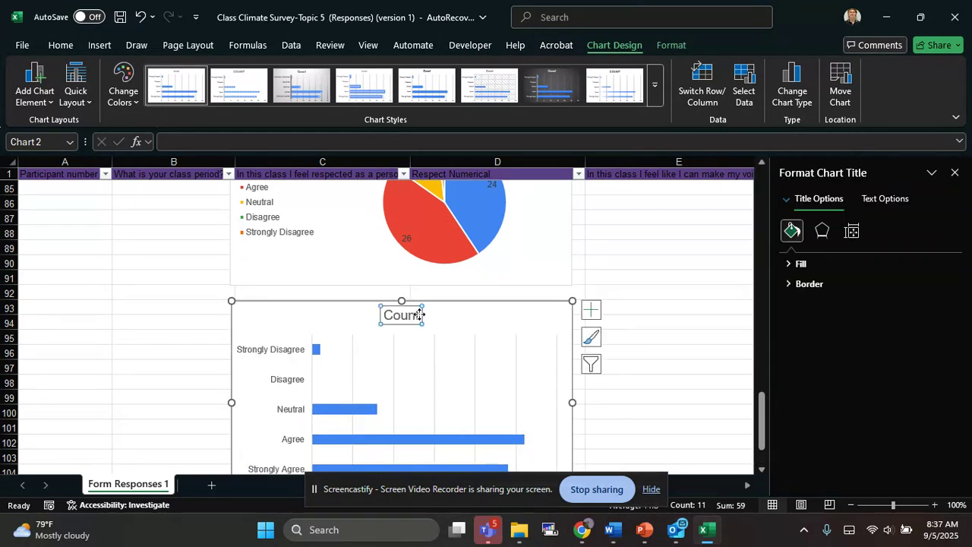
pyautogui.doubleClick(414, 314)
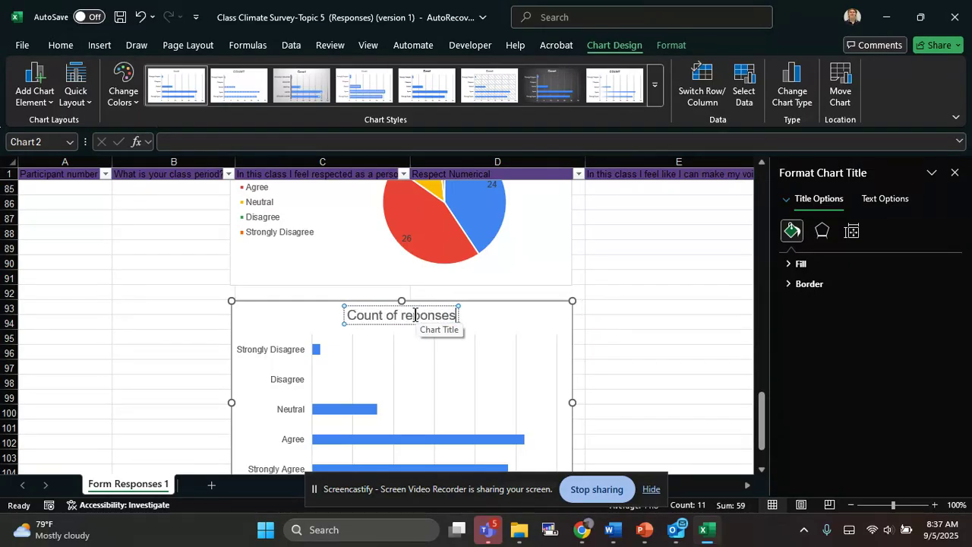
pyautogui.write('question about')
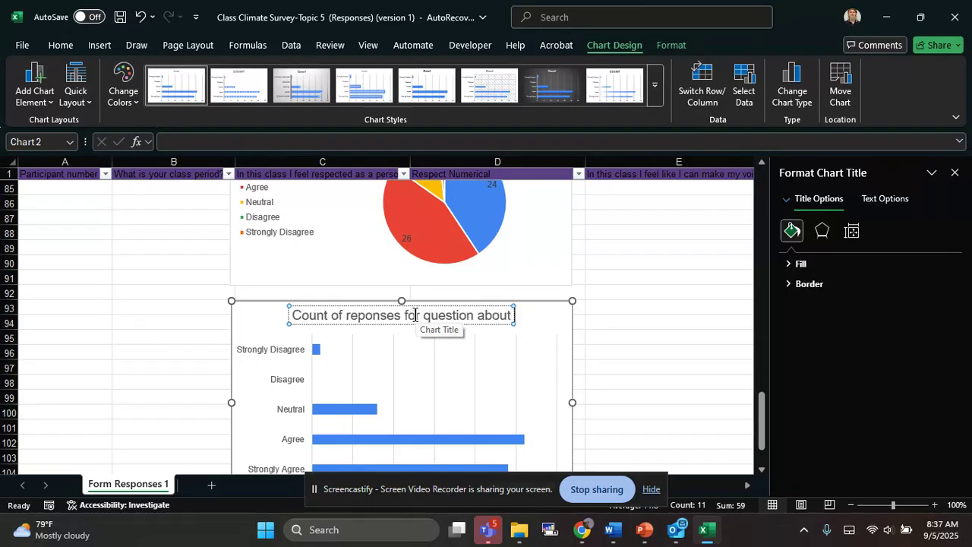
pyautogui.write(' respect')
pyautogui.press('Return')
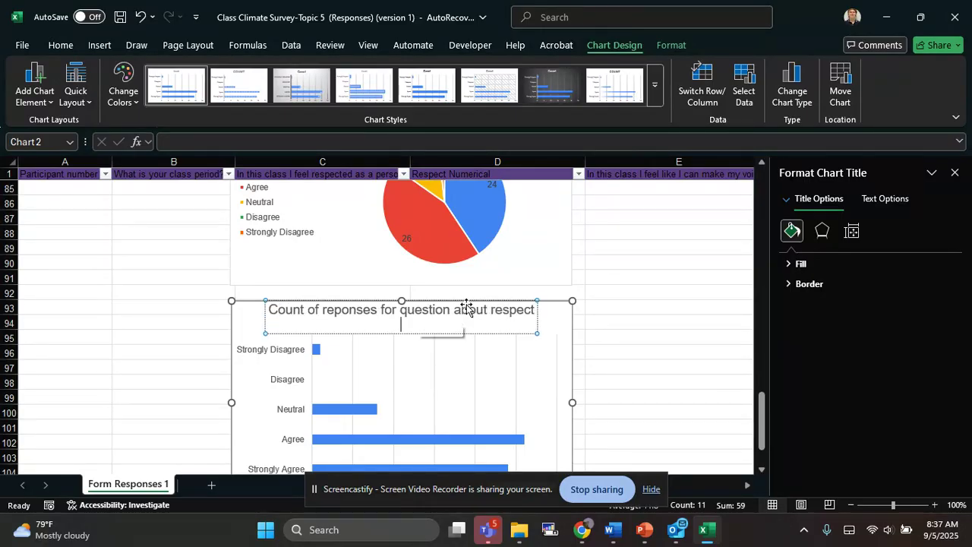
pyautogui.press('BackSpace')
pyautogui.click(617, 325)
pyautogui.click(567, 322)
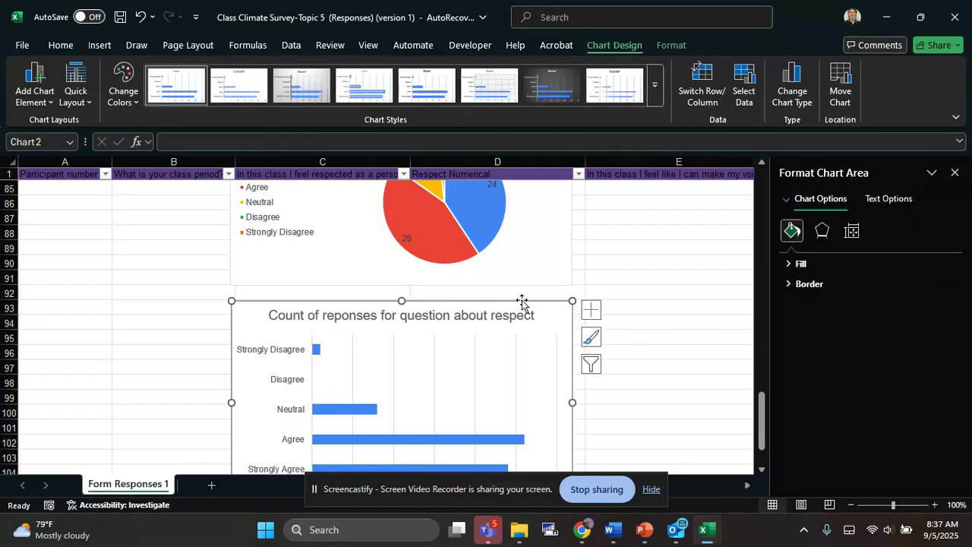
pyautogui.click(955, 172)
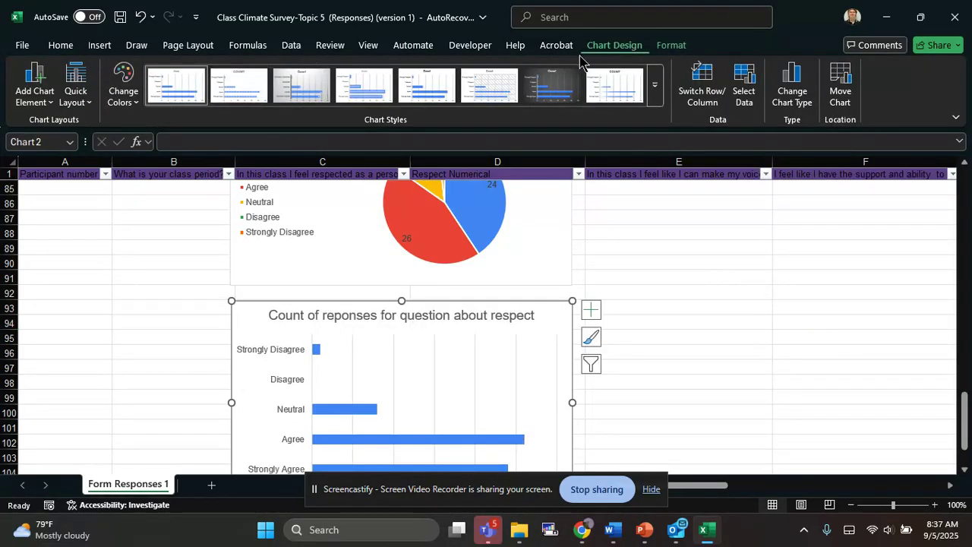
pyautogui.click(41, 98)
pyautogui.moveTo(65, 139)
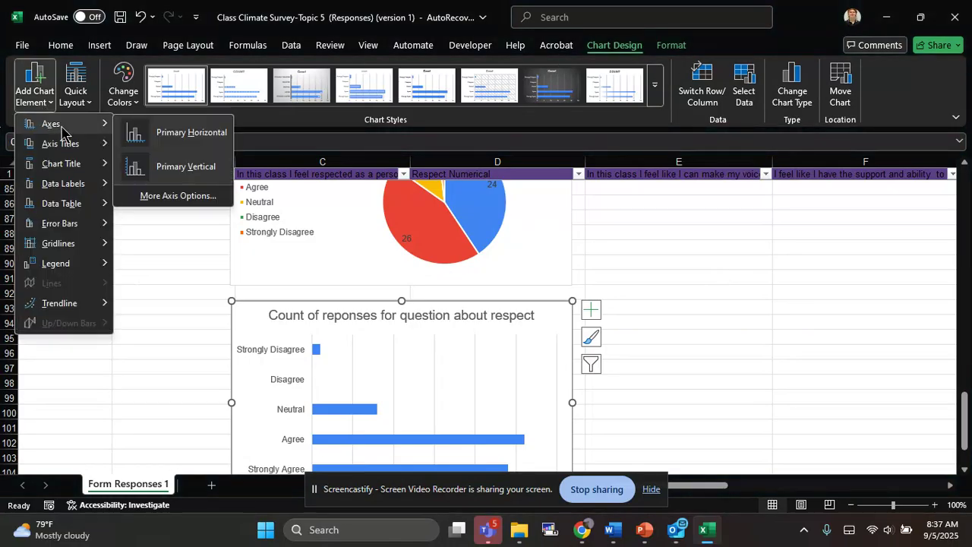
pyautogui.moveTo(99, 144)
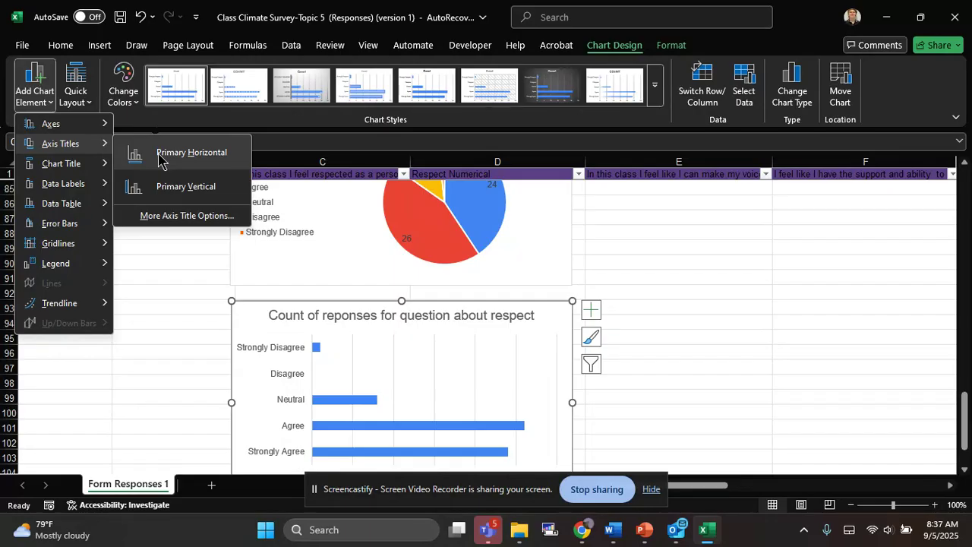
pyautogui.scroll(-4, 330, 211)
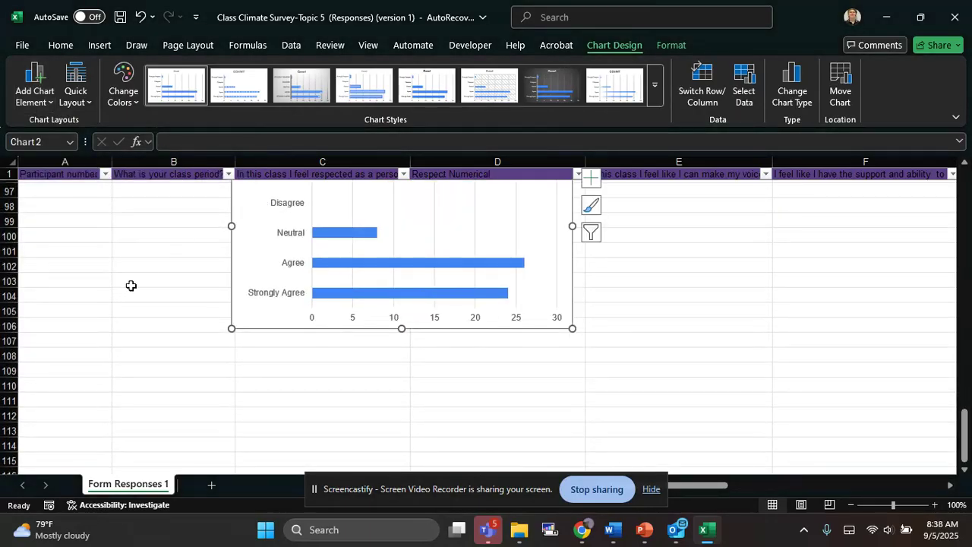
pyautogui.scroll(2, 131, 285)
# Step: Try adding a data table with legend keys to the bar chart, and undo it
pyautogui.click(33, 91)
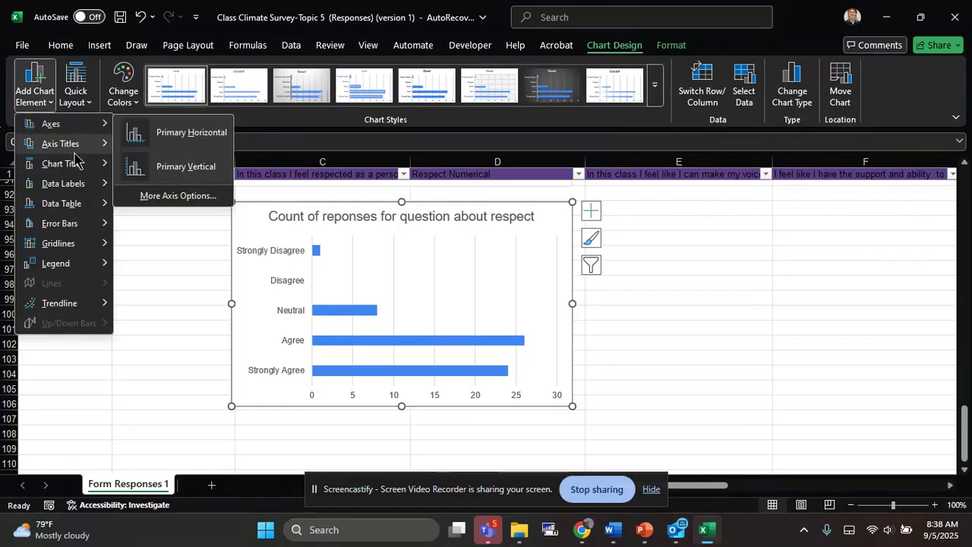
pyautogui.moveTo(73, 145)
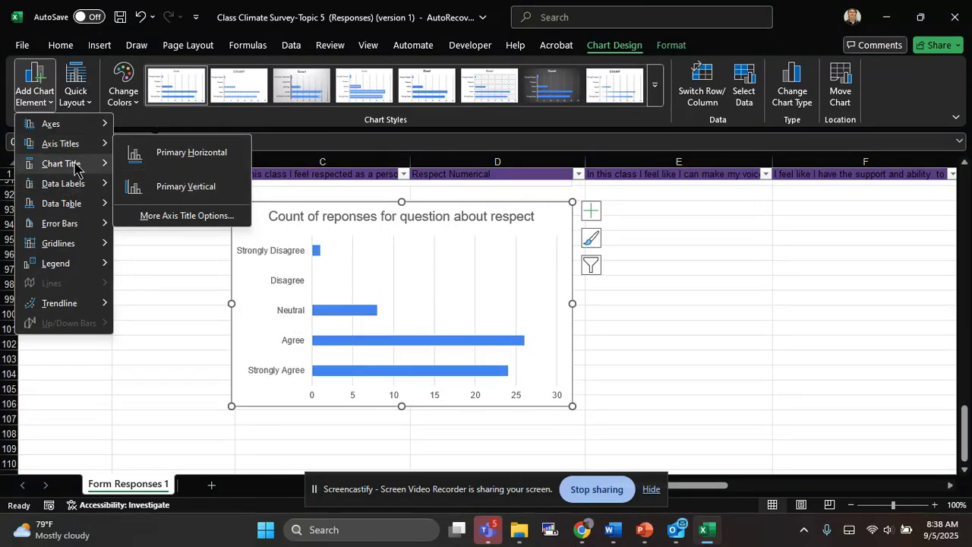
pyautogui.moveTo(78, 185)
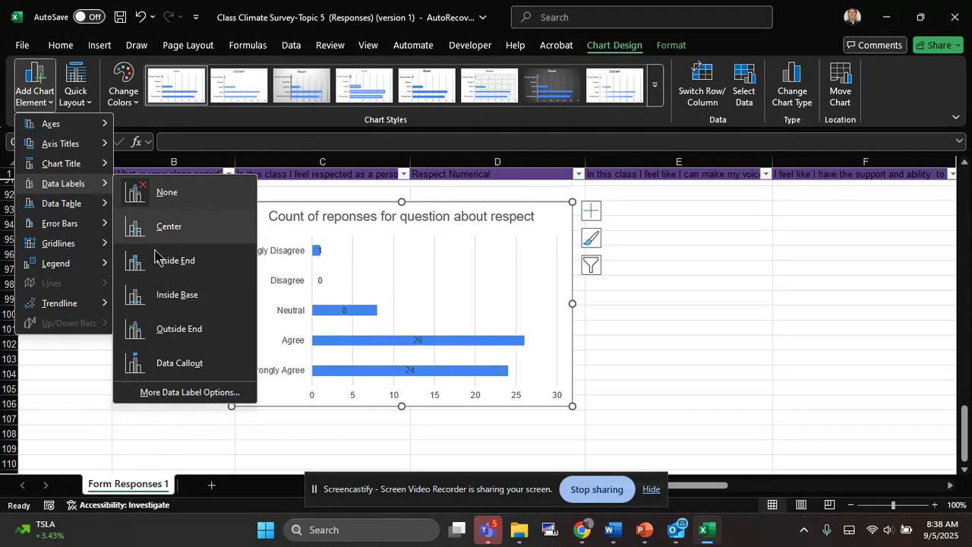
pyautogui.moveTo(98, 204)
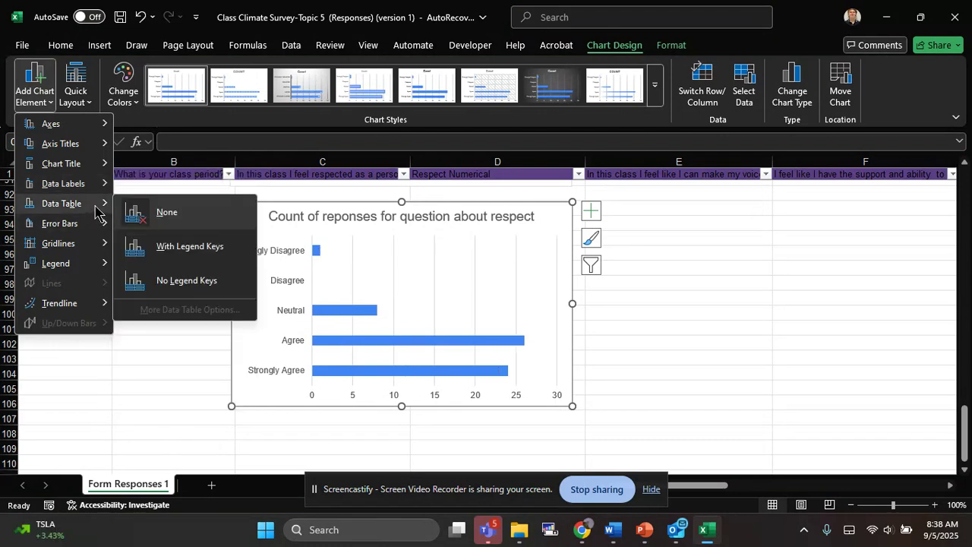
pyautogui.click(199, 248)
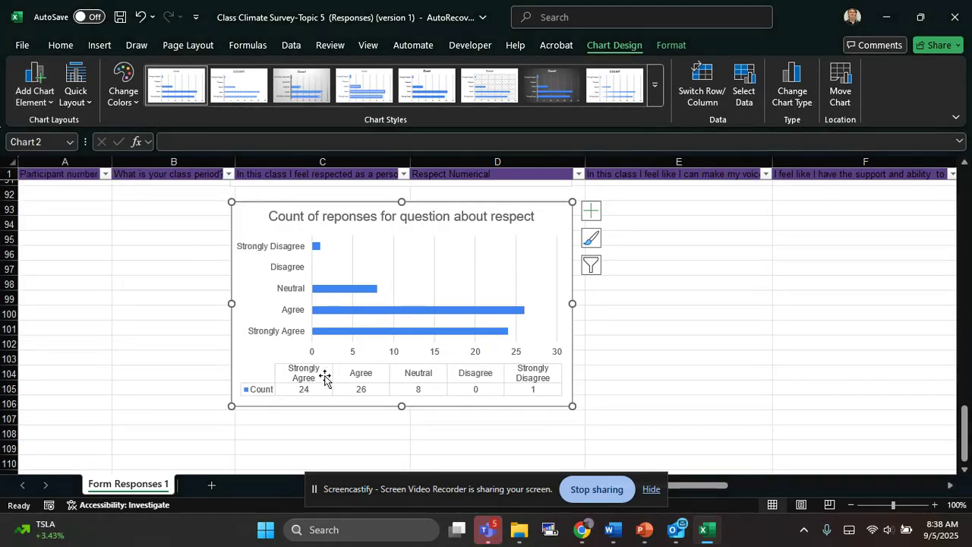
pyautogui.hotkey('ctrl', 'z')
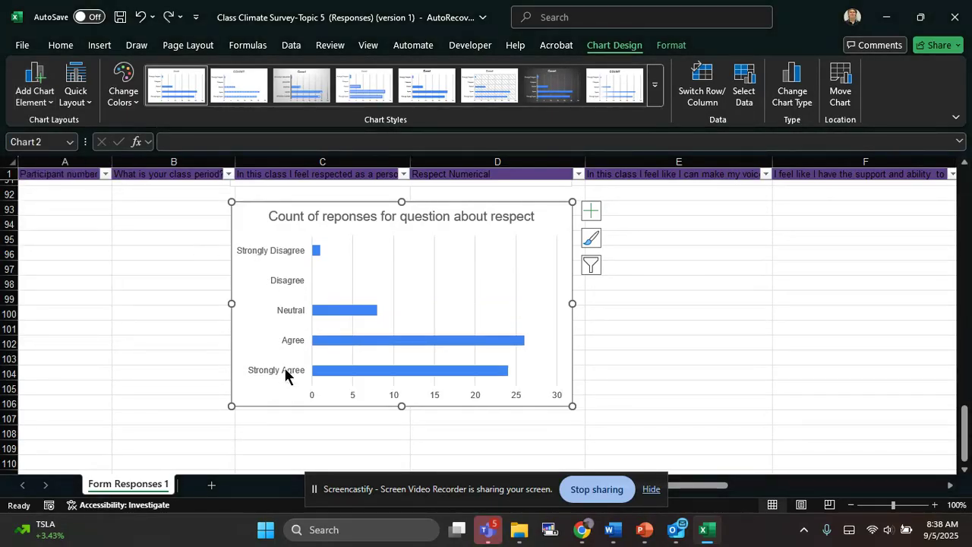
# Step: Add centred data labels to the respect question's bar chart and deselect the chart
pyautogui.click(34, 85)
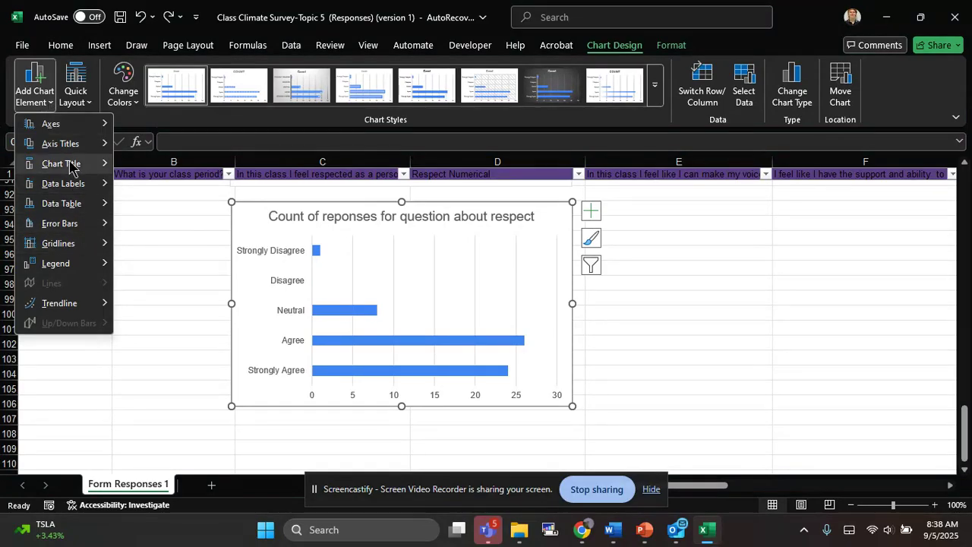
pyautogui.click(169, 228)
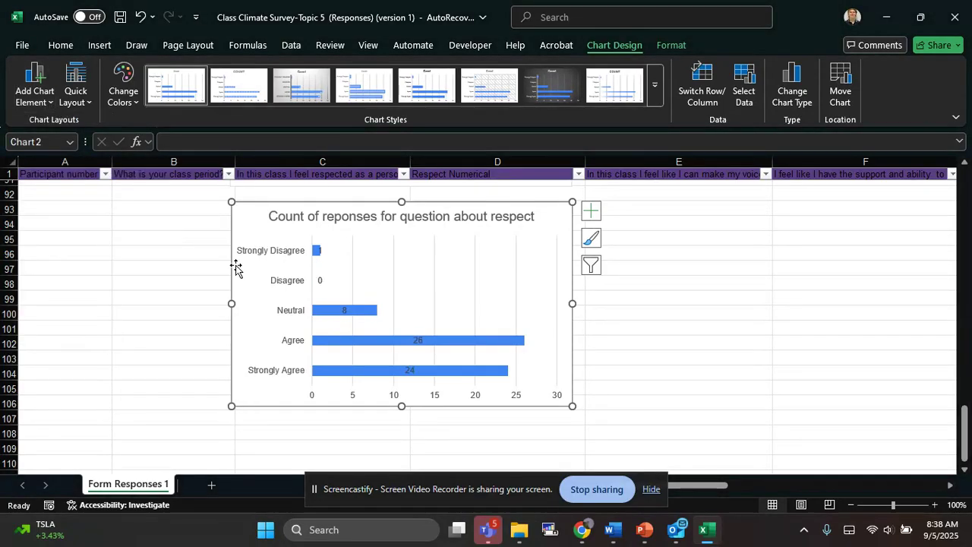
pyautogui.click(665, 326)
# Step: Review the pie and bar charts together with the response counts and numerical code key below the survey data
pyautogui.scroll(4, 645, 325)
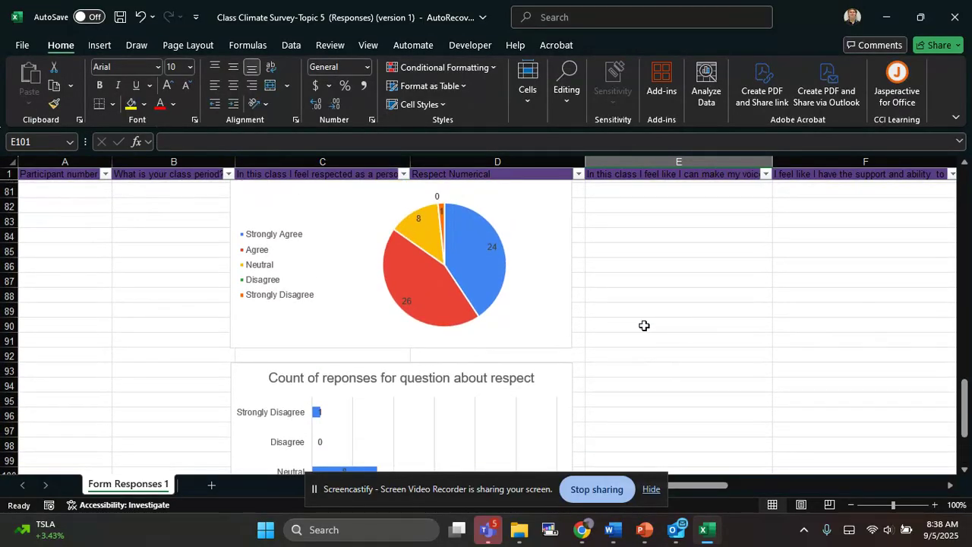
pyautogui.scroll(-2, 541, 293)
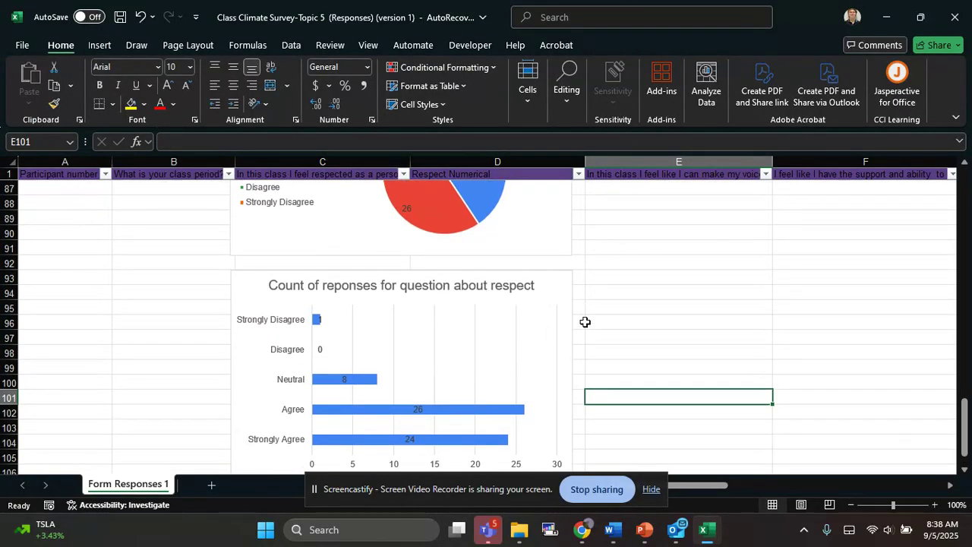
pyautogui.scroll(2, 408, 306)
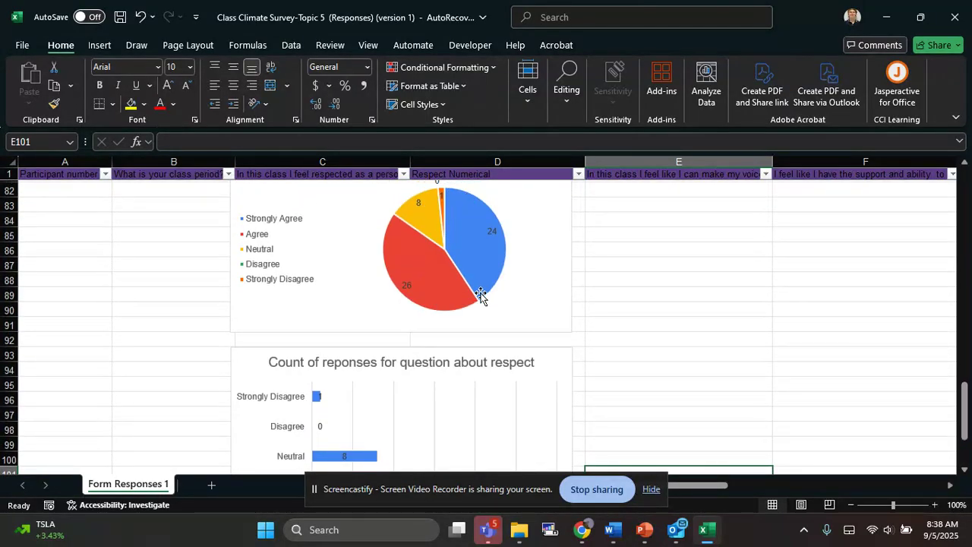
pyautogui.scroll(-3, 482, 298)
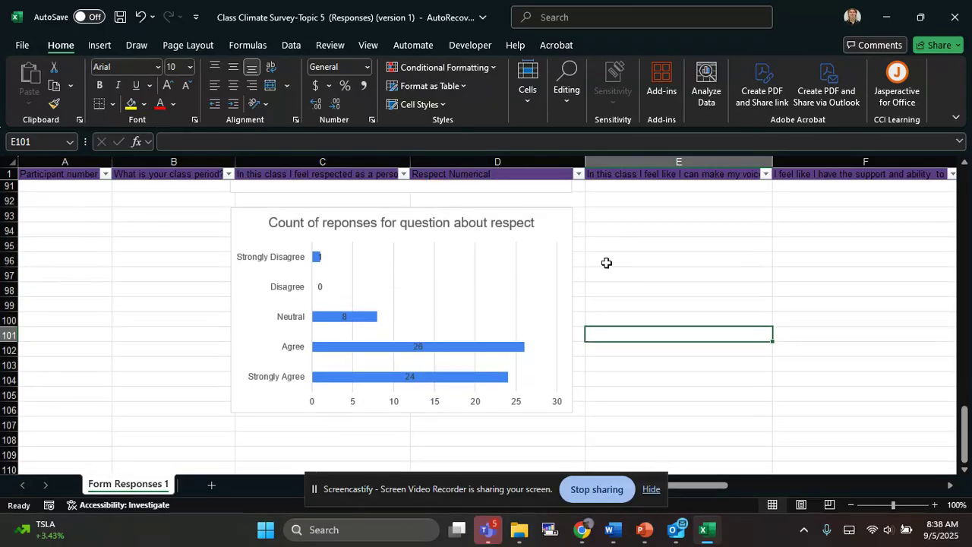
pyautogui.click(608, 262)
pyautogui.scroll(10, 610, 269)
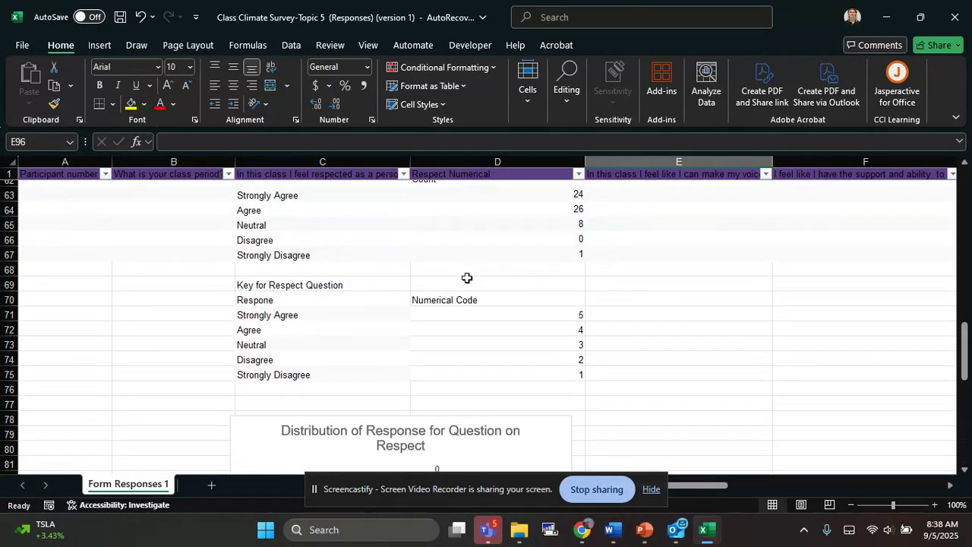
pyautogui.scroll(10, 466, 278)
pyautogui.scroll(-5, 354, 305)
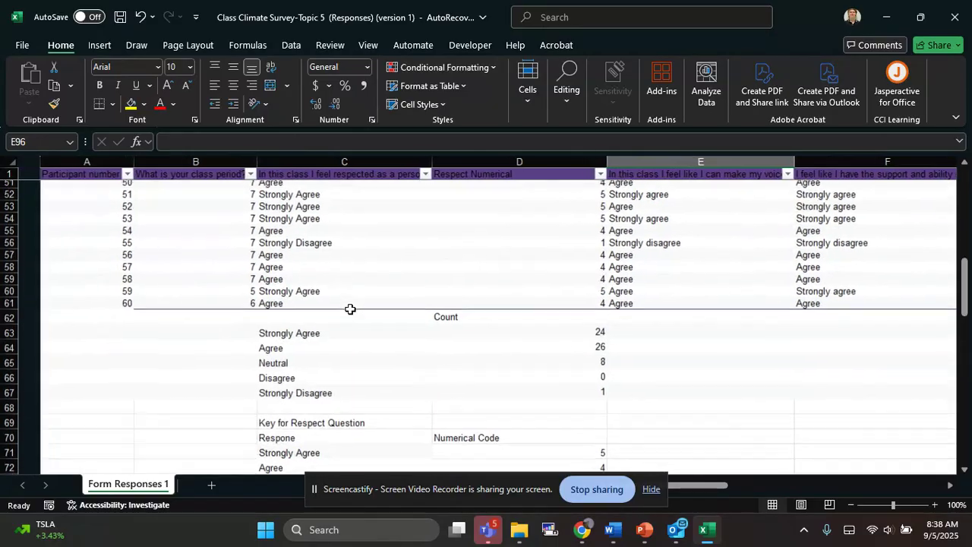
pyautogui.scroll(-3, 321, 386)
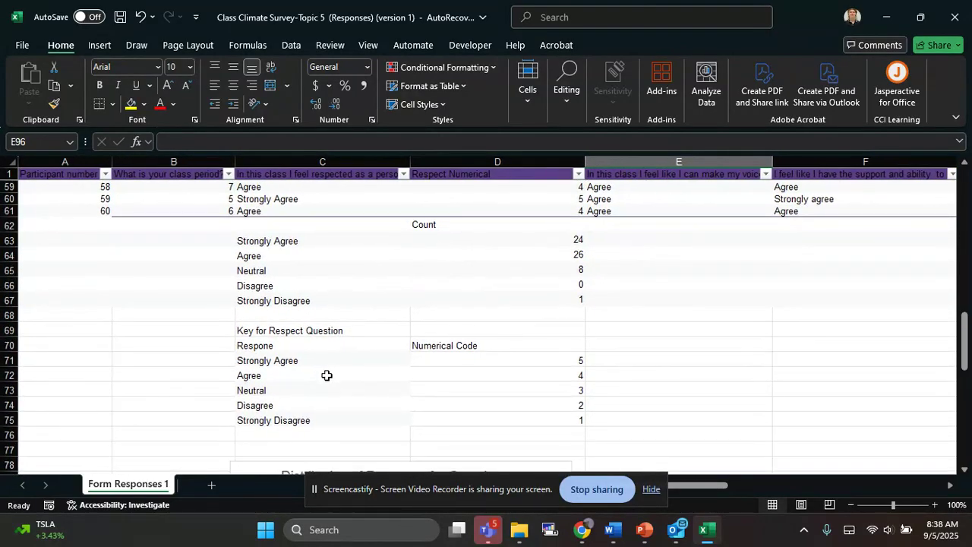
pyautogui.scroll(2, 453, 353)
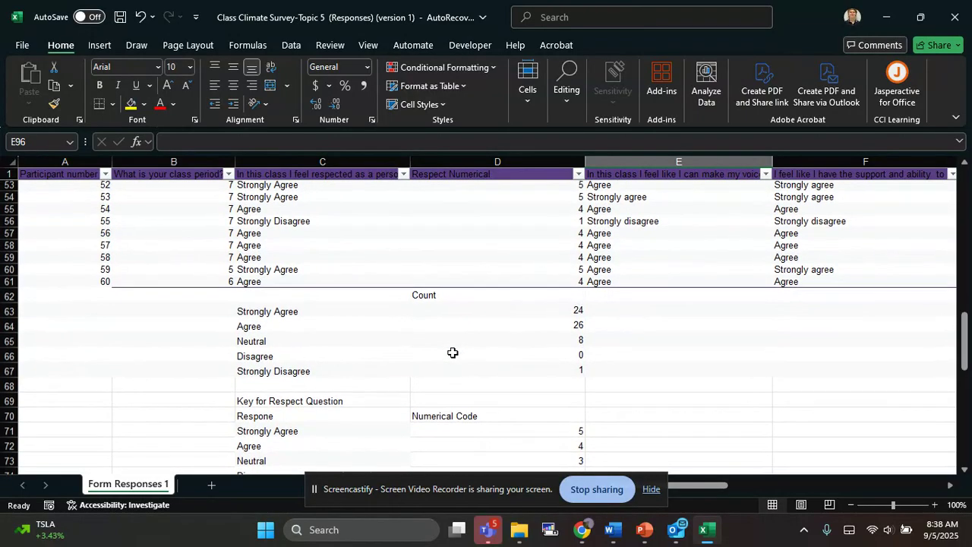
pyautogui.scroll(-7, 452, 353)
pyautogui.scroll(-3, 453, 353)
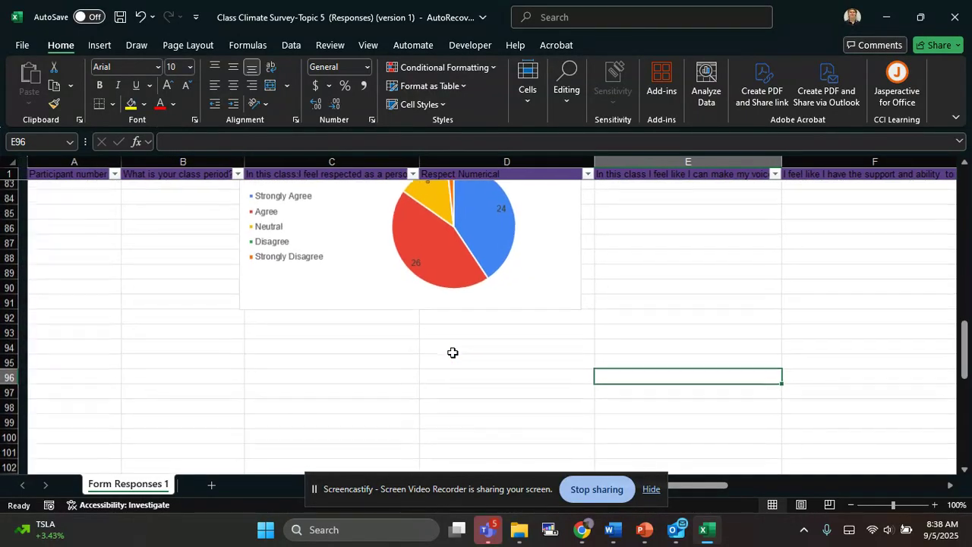
pyautogui.scroll(20, 453, 353)
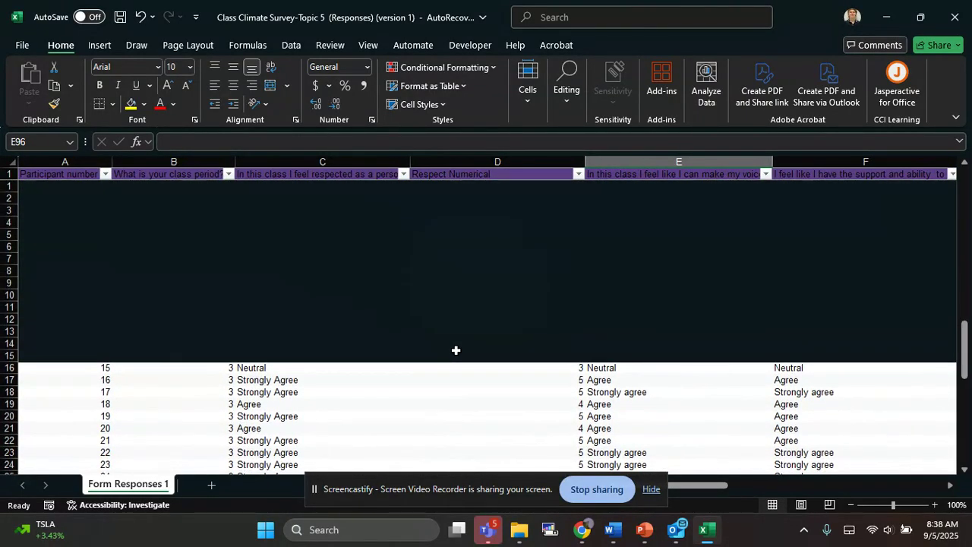
# Step: Look through the remaining survey questions and the open-ended answers about what did and did not go well in the unit
pyautogui.hscroll(2, 672, 176)
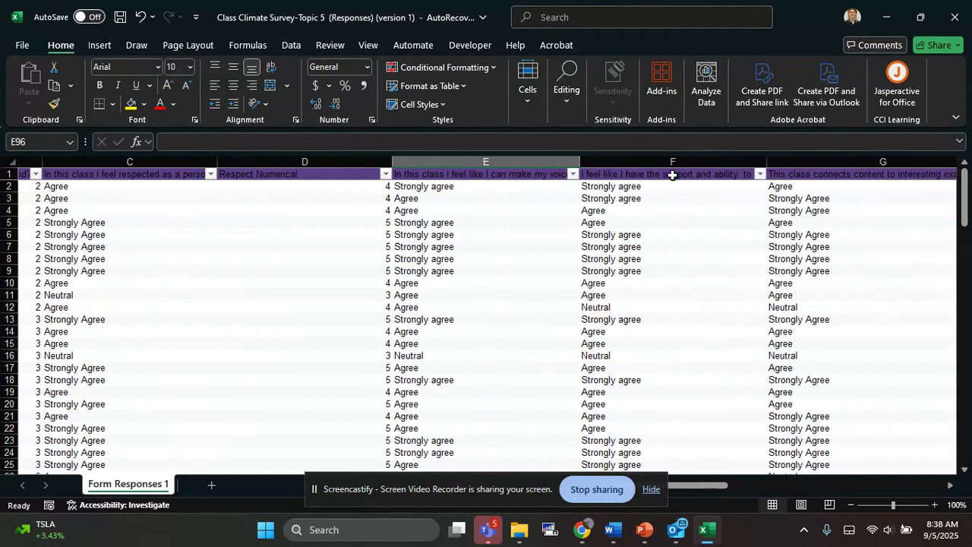
pyautogui.hscroll(2, 834, 219)
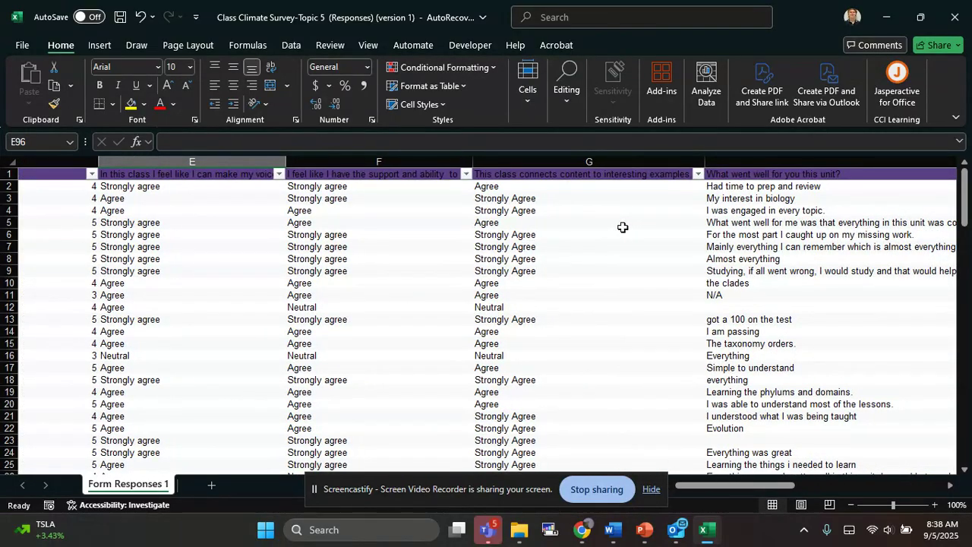
pyautogui.click(714, 199)
pyautogui.hscroll(3, 744, 196)
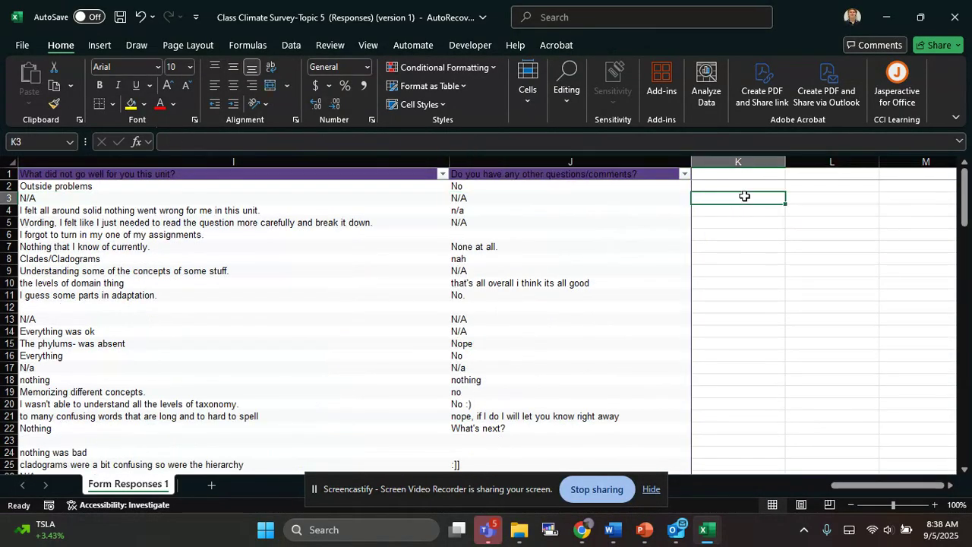
pyautogui.hscroll(-1, 745, 196)
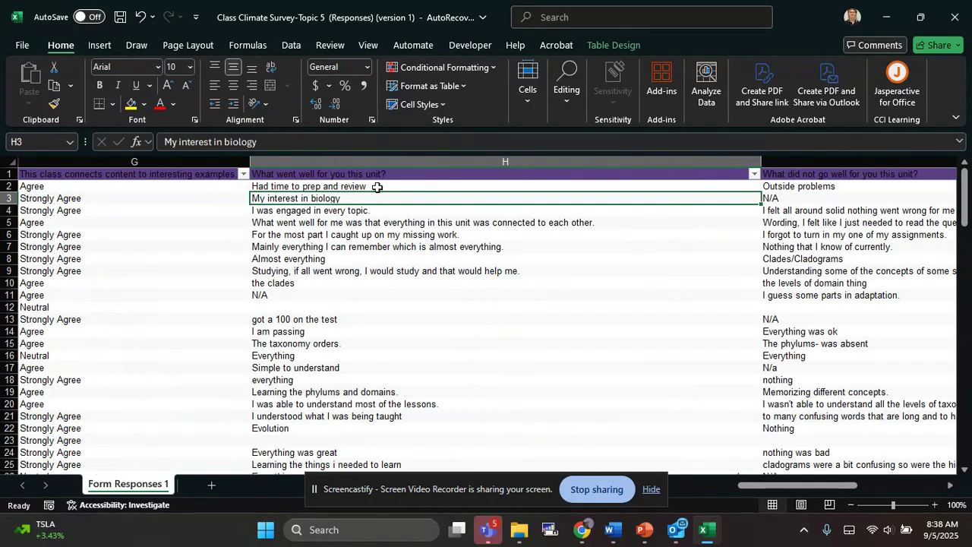
pyautogui.scroll(-2, 417, 263)
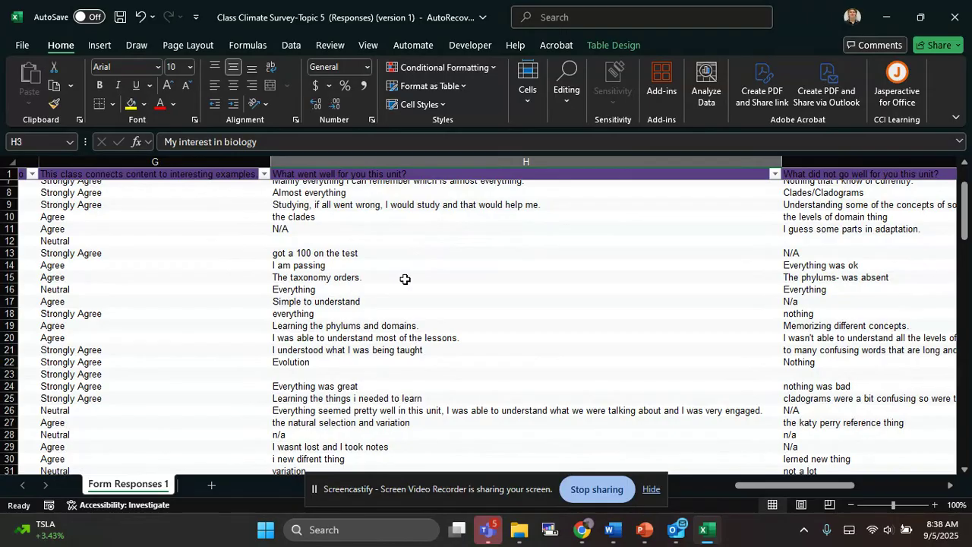
pyautogui.hscroll(1, 386, 316)
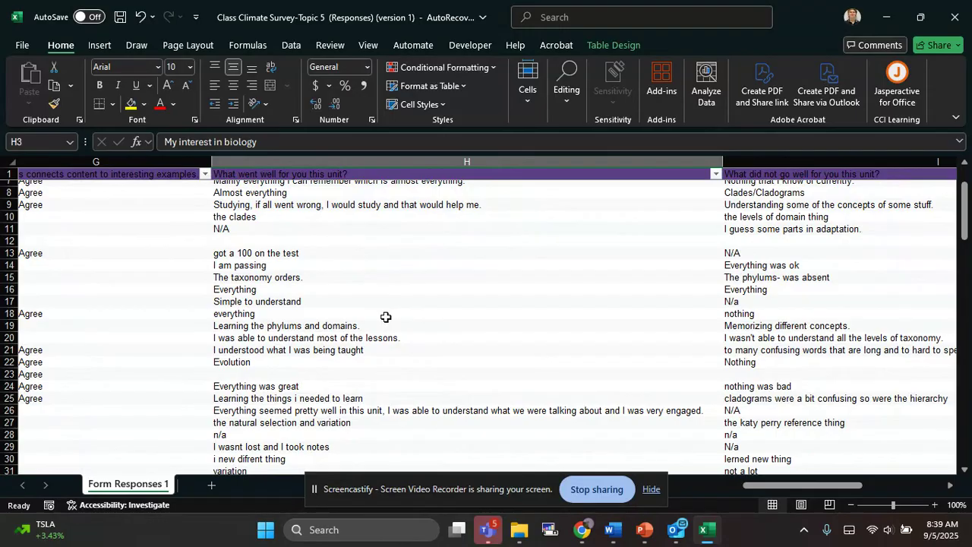
pyautogui.scroll(2, 365, 282)
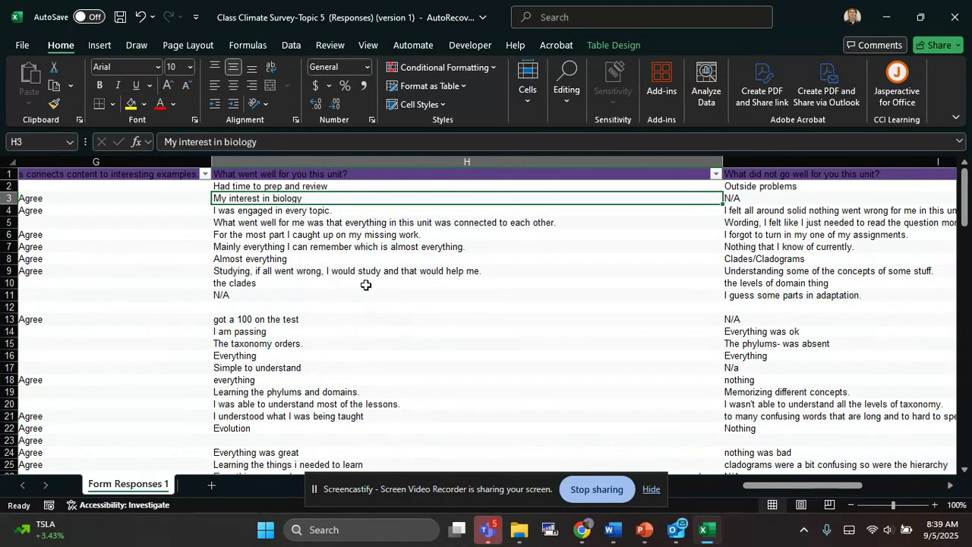
pyautogui.hscroll(-2, 276, 284)
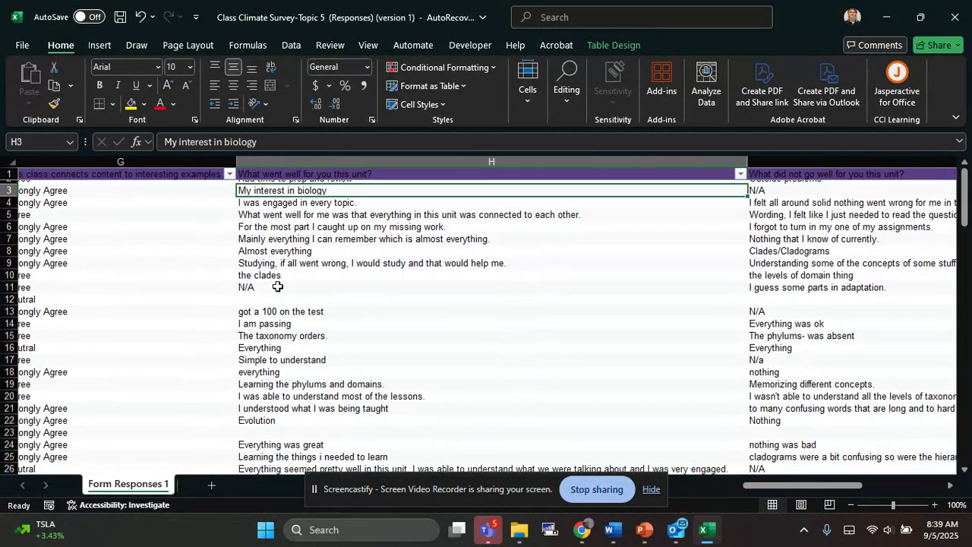
pyautogui.scroll(-4, 278, 287)
pyautogui.scroll(-4, 278, 284)
pyautogui.scroll(6, 281, 273)
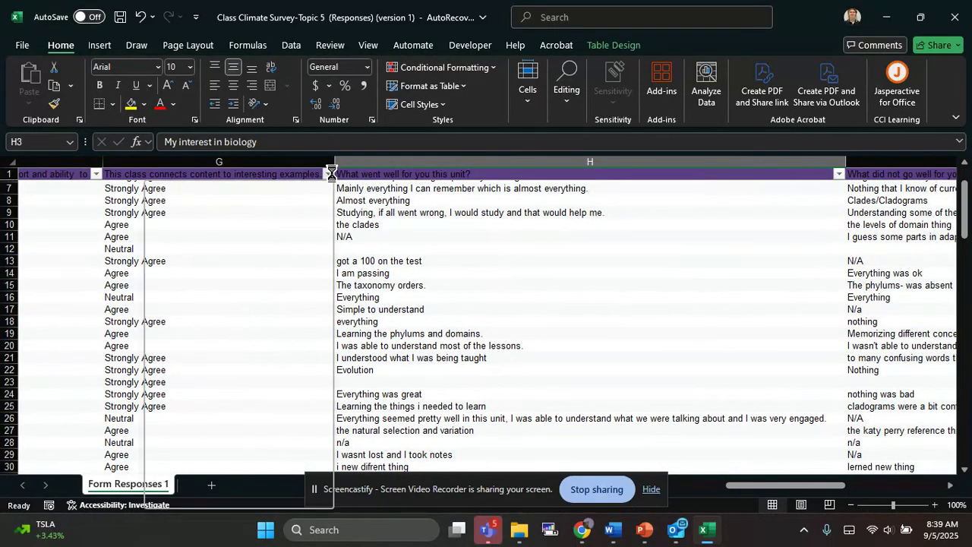
# Step: Filter the "This class connects content to interesting examples" column to show only Strongly Agree responses
pyautogui.click(328, 174)
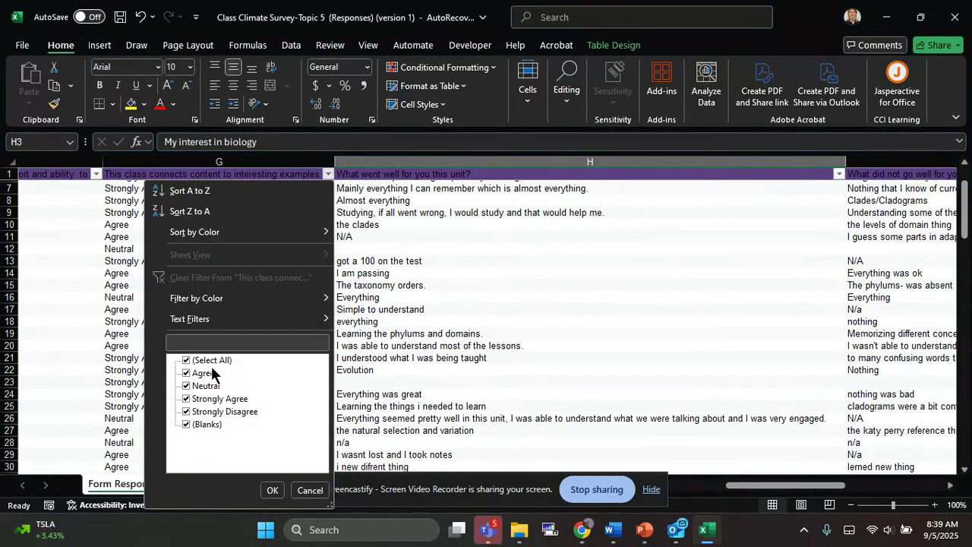
pyautogui.click(186, 399)
pyautogui.click(272, 490)
pyautogui.click(254, 329)
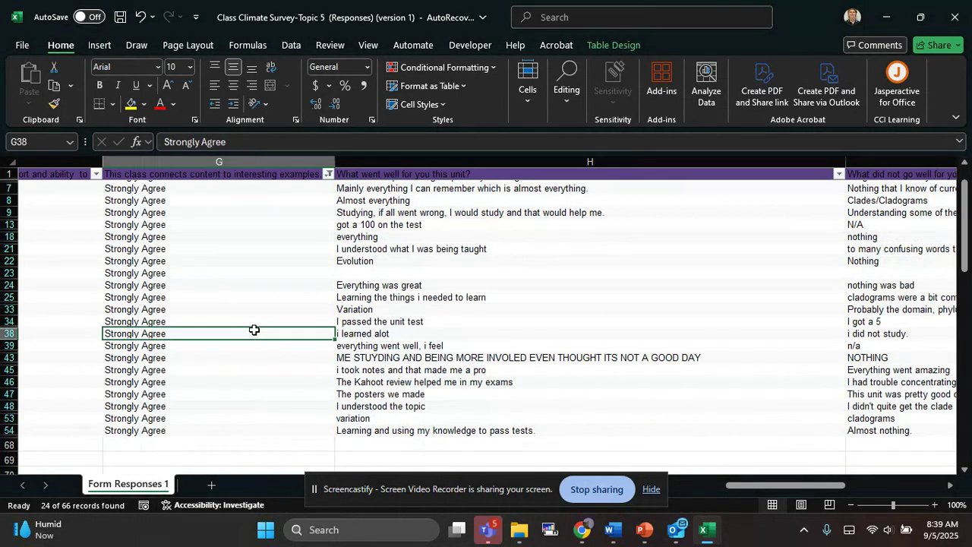
# Step: Read through the filtered "What went well for you this unit?" answers in column H row by row
pyautogui.scroll(2, 359, 253)
pyautogui.click(418, 199)
pyautogui.press('Down')
pyautogui.press('Down')
pyautogui.press('Down')
pyautogui.press('Down')
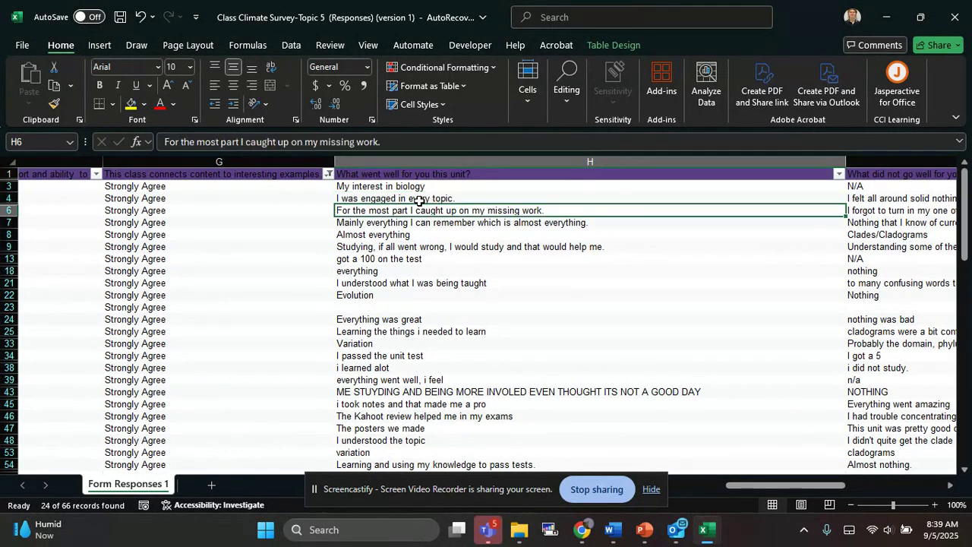
pyautogui.press('Down')
pyautogui.press('Down')
pyautogui.press('Down')
pyautogui.press('Down')
pyautogui.press('Down')
pyautogui.press('Down')
pyautogui.press('Down')
pyautogui.press('Down')
pyautogui.press('Down')
pyautogui.press('Down')
pyautogui.press('Down')
pyautogui.press('Down')
pyautogui.press('Down')
pyautogui.press('Down')
pyautogui.press('Down')
pyautogui.press('Down')
pyautogui.press('Down')
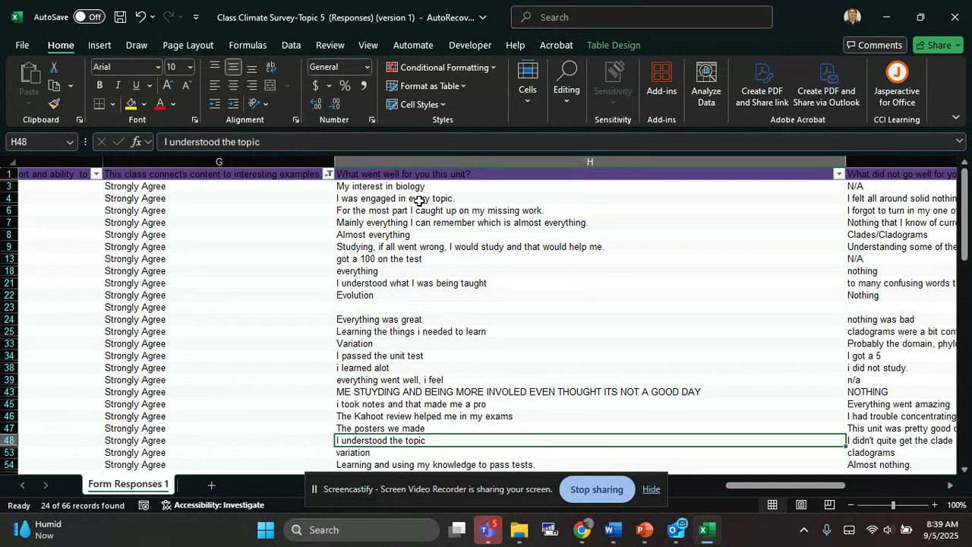
pyautogui.press('Down')
pyautogui.press('Down')
pyautogui.press('Down')
pyautogui.press('Up')
pyautogui.press('Up')
pyautogui.press('Up')
pyautogui.press('Up')
pyautogui.press('Up')
pyautogui.press('Up')
pyautogui.press('Up')
pyautogui.press('Up')
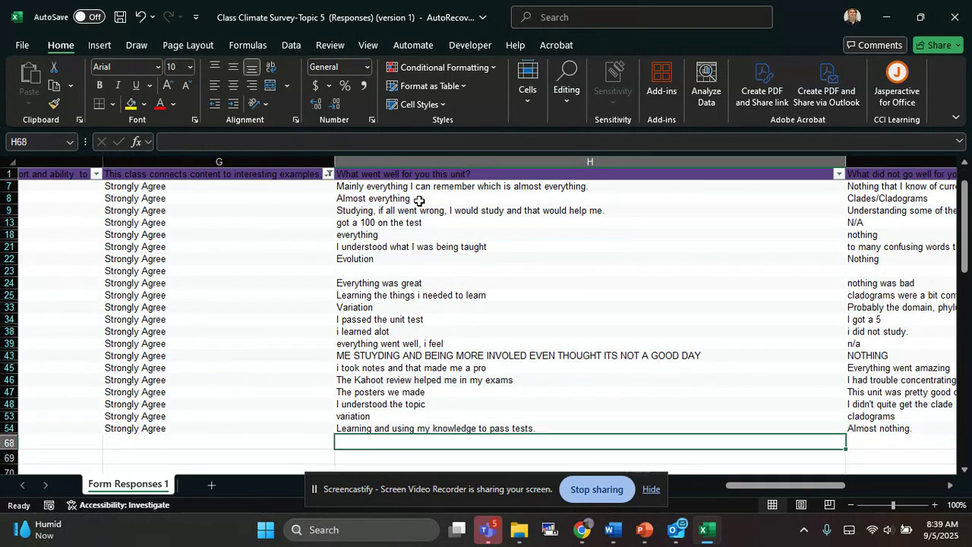
# Step: Go back over the Strongly Agree respondents' answers about what went well, moving up from the last filtered rows
pyautogui.press('Down')
pyautogui.press('Down')
pyautogui.press('Down')
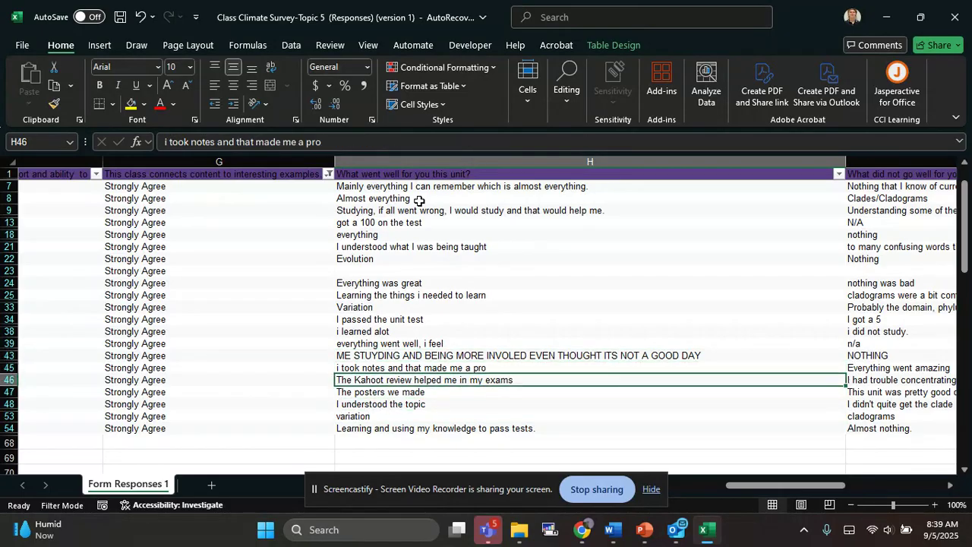
pyautogui.press('Up')
pyautogui.press('Up')
pyautogui.press('Up')
pyautogui.press('Up')
pyautogui.press('Up')
pyautogui.press('Up')
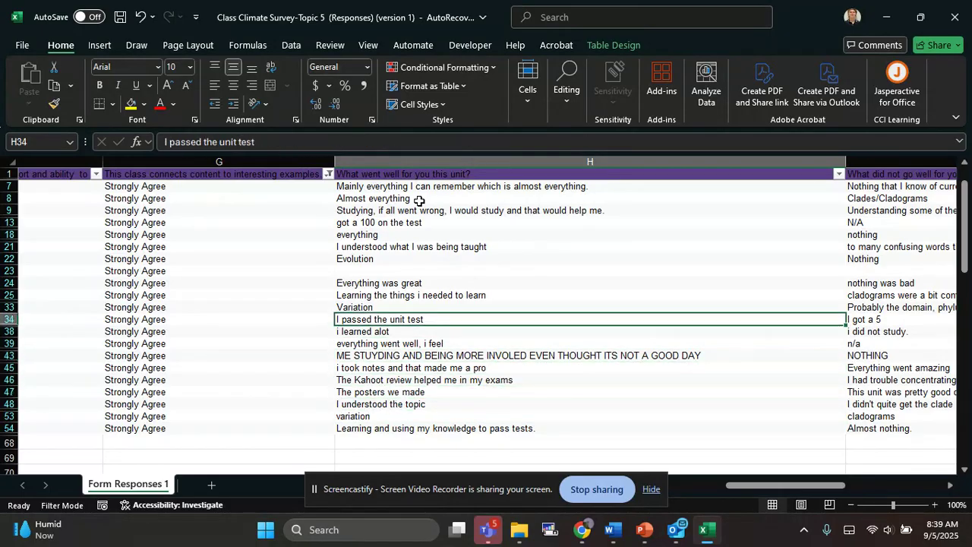
# Step: Filter the "This class connects content to interesting examples" column to Neutral and compare those respondents' answers on what did and did not go well
pyautogui.click(328, 174)
pyautogui.click(187, 399)
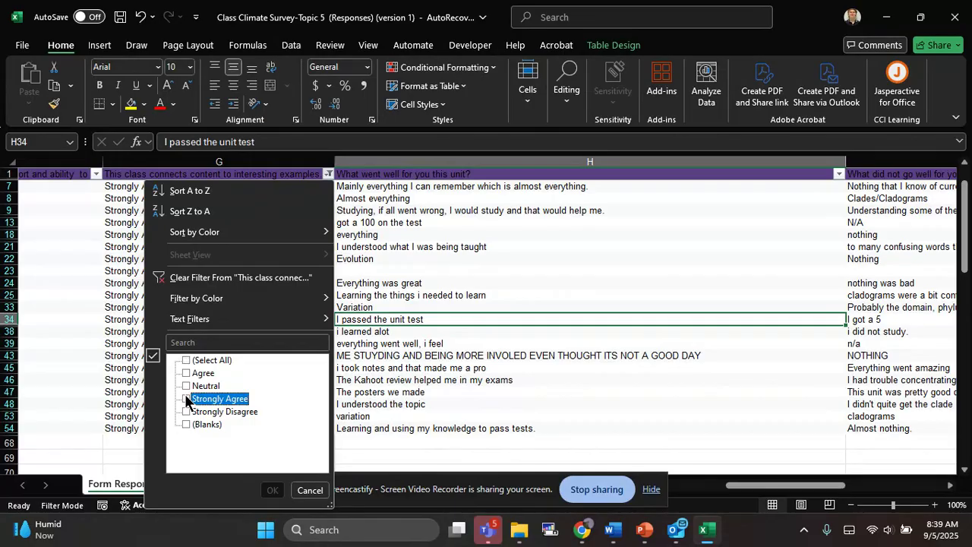
pyautogui.click(186, 386)
pyautogui.click(272, 490)
pyautogui.scroll(1, 446, 211)
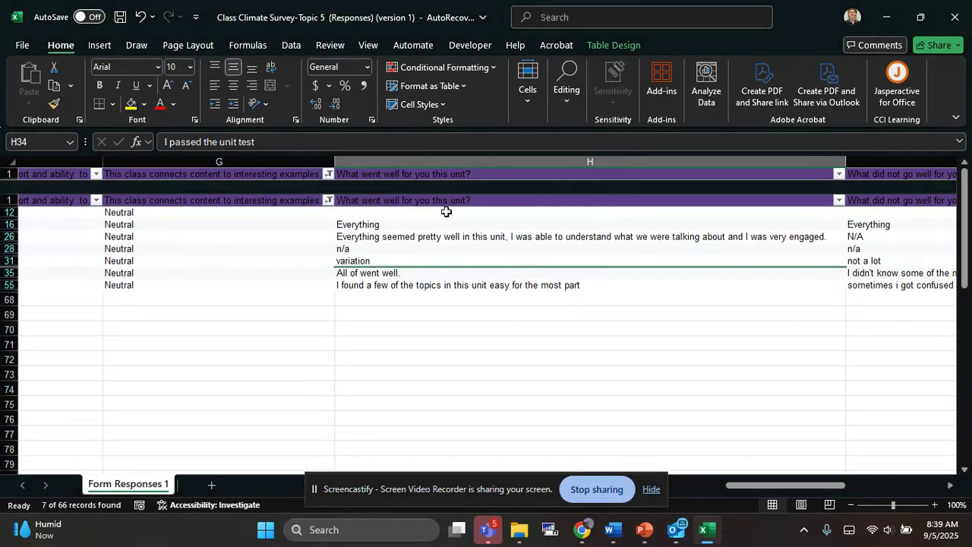
pyautogui.scroll(-1, 512, 232)
pyautogui.hscroll(6, 592, 217)
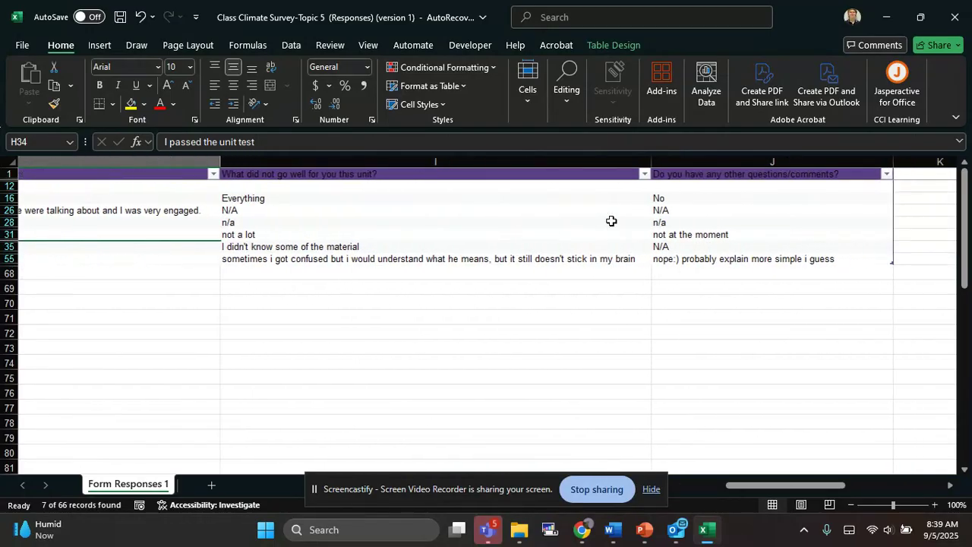
pyautogui.hscroll(-3, 610, 220)
pyautogui.hscroll(-4, 427, 222)
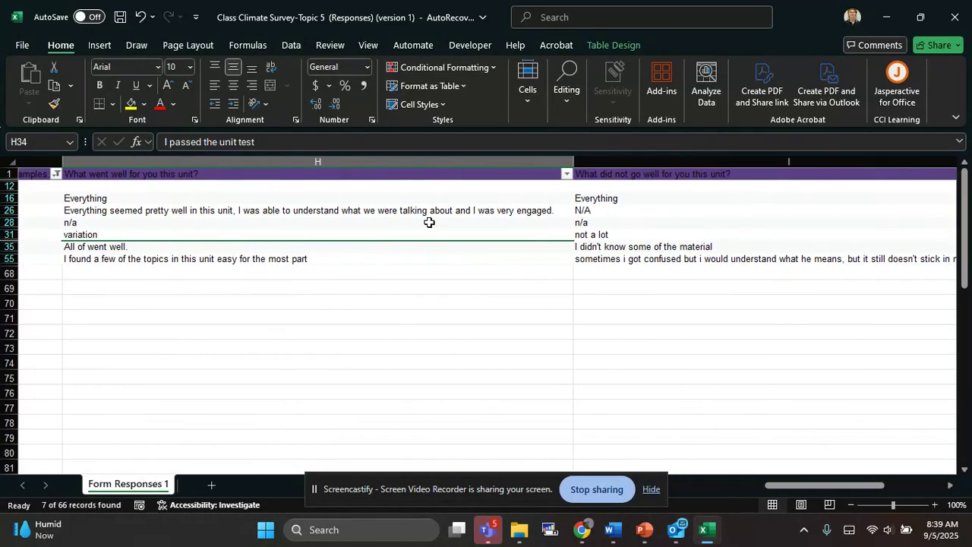
pyautogui.hscroll(1, 389, 227)
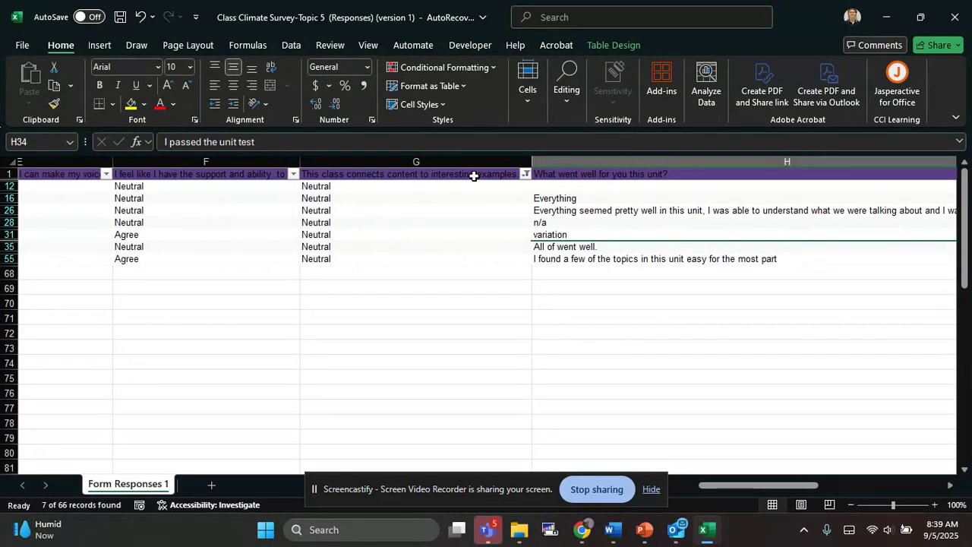
# Step: Show all responses again in the "This class connects content to interesting examples" column and copy the "What went well for you this unit?" answers in H13:H61
pyautogui.click(526, 175)
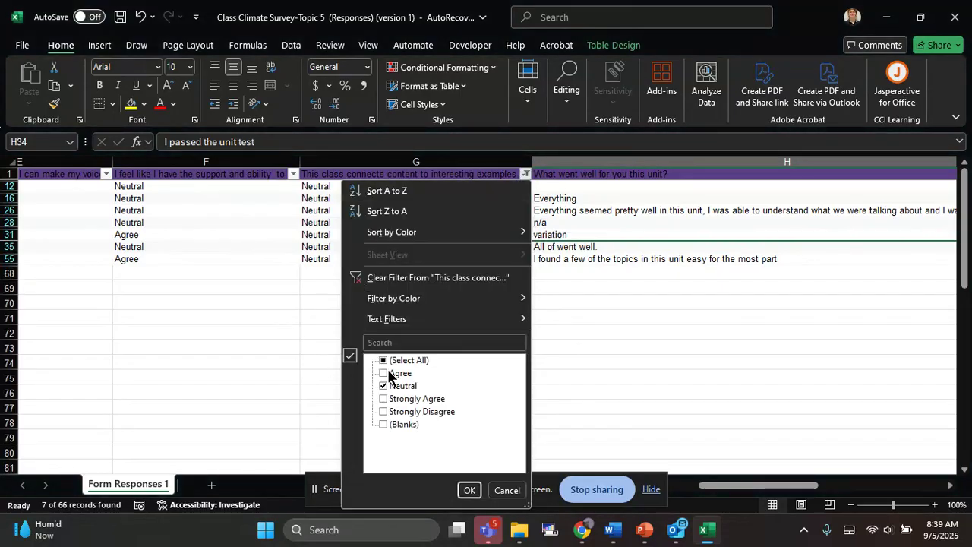
pyautogui.click(468, 490)
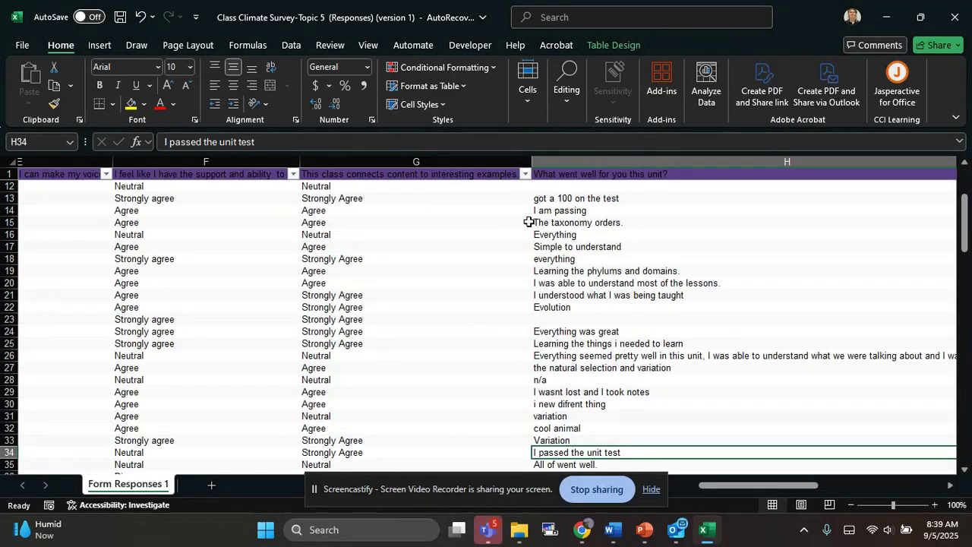
pyautogui.hscroll(3, 528, 222)
pyautogui.click(526, 222)
pyautogui.hscroll(3, 526, 221)
pyautogui.hscroll(5, 525, 221)
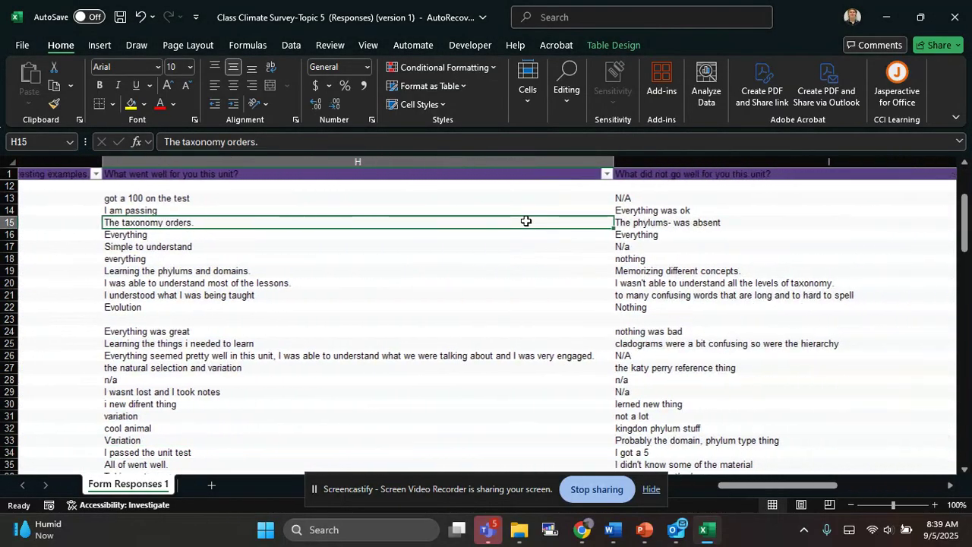
pyautogui.hscroll(-4, 411, 219)
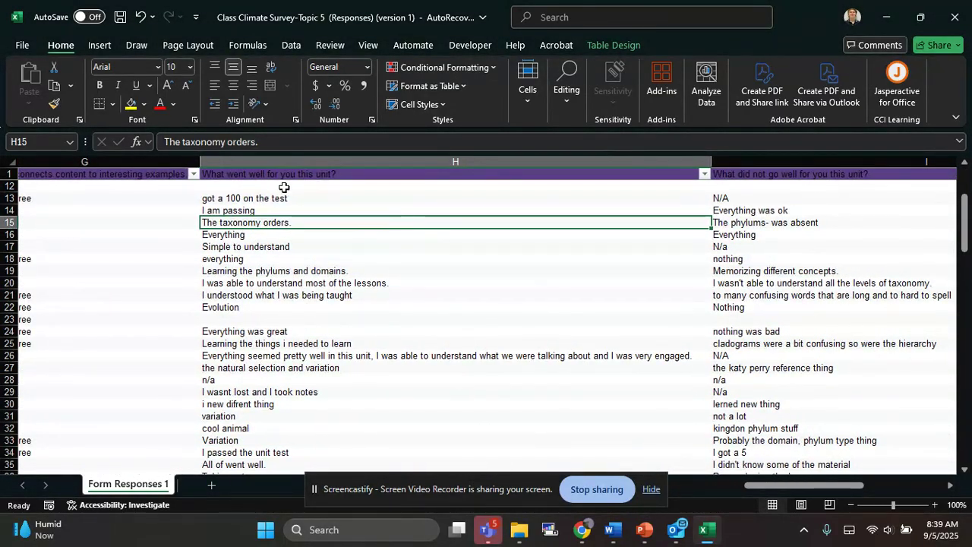
pyautogui.moveTo(283, 199); pyautogui.dragTo(293, 372)
pyautogui.hotkey('ctrl', 'c')
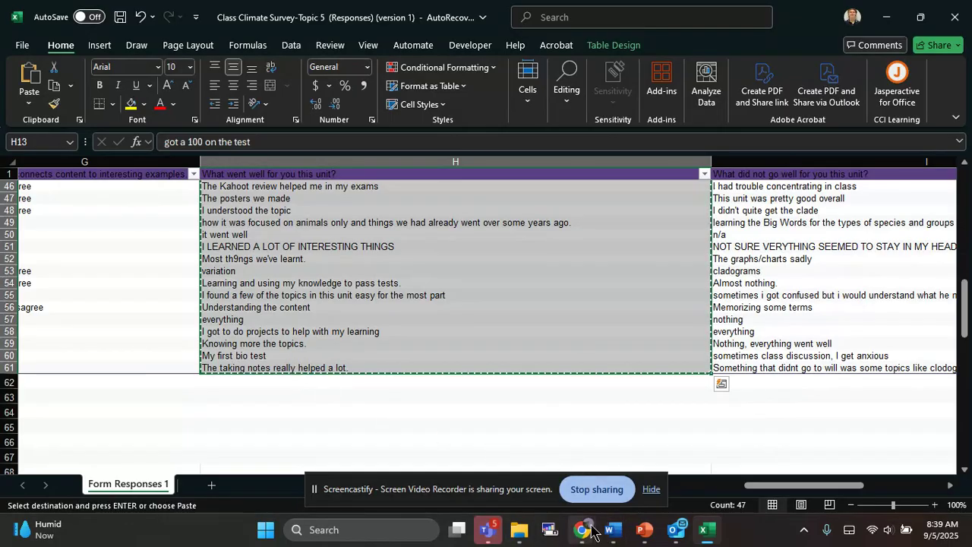
# Step: Switch to Chrome and open the word cloud creation page on freewordcloudgenerator.com
pyautogui.moveTo(592, 530)
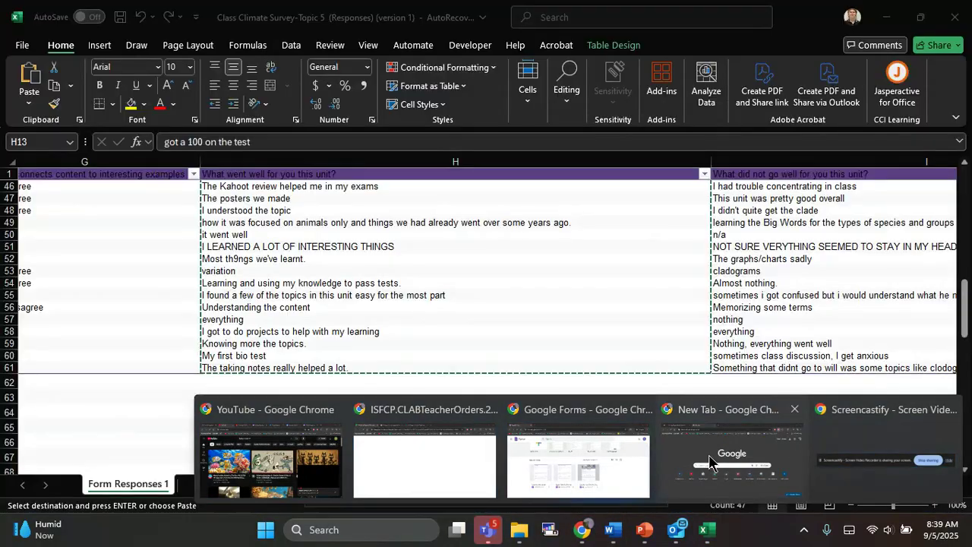
pyautogui.click(714, 464)
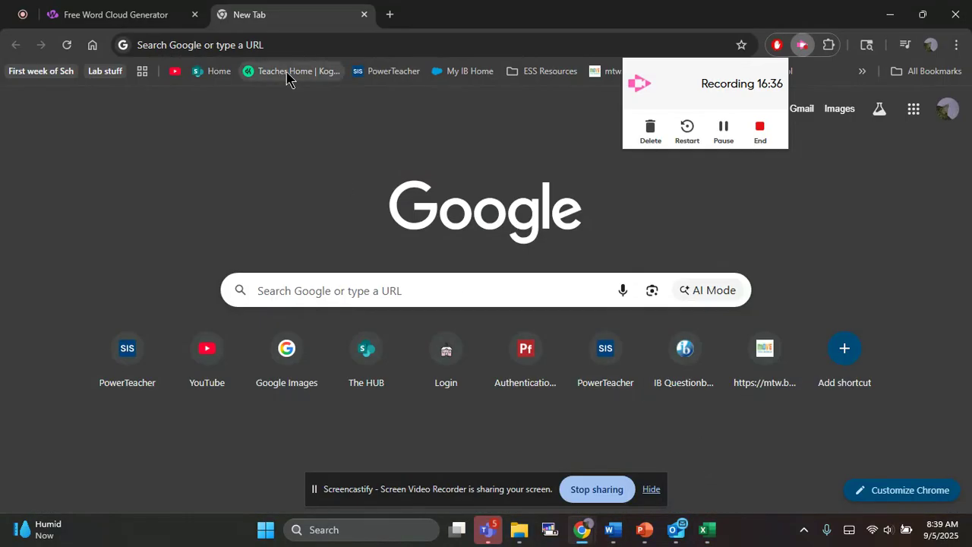
pyautogui.click(95, 12)
pyautogui.scroll(-3, 473, 250)
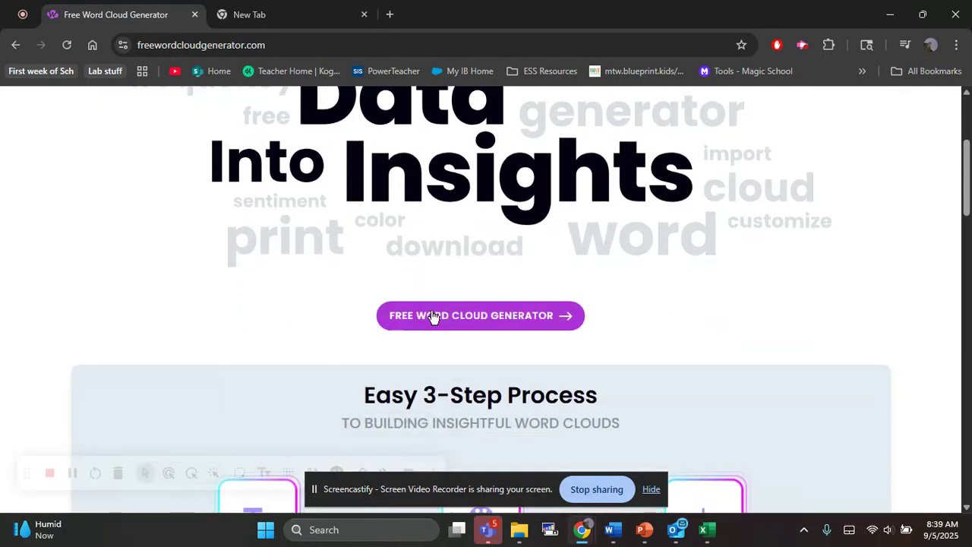
pyautogui.click(434, 317)
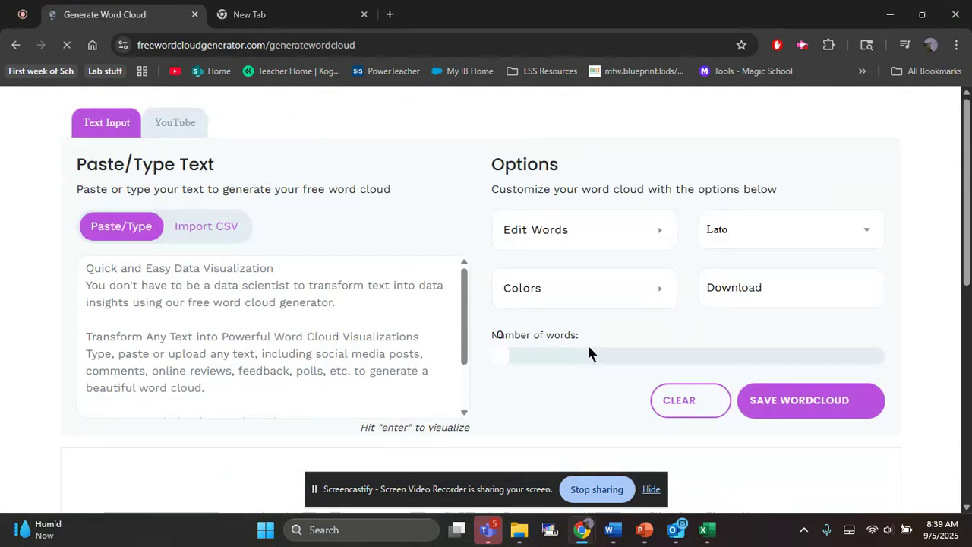
# Step: Paste the copied answers as the word cloud text, remove the trailing line break and generate the word cloud
pyautogui.scroll(-1, 460, 176)
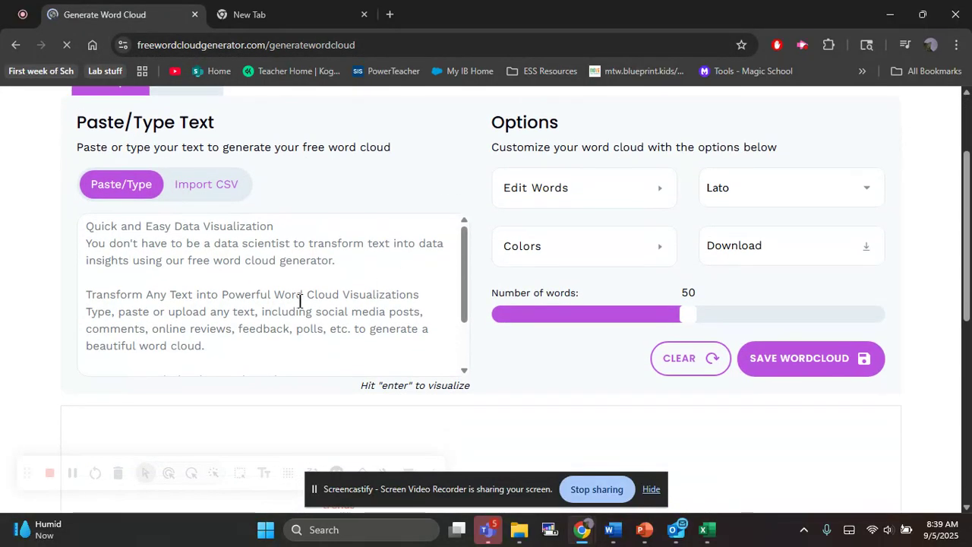
pyautogui.scroll(-1, 269, 296)
pyautogui.click(263, 290)
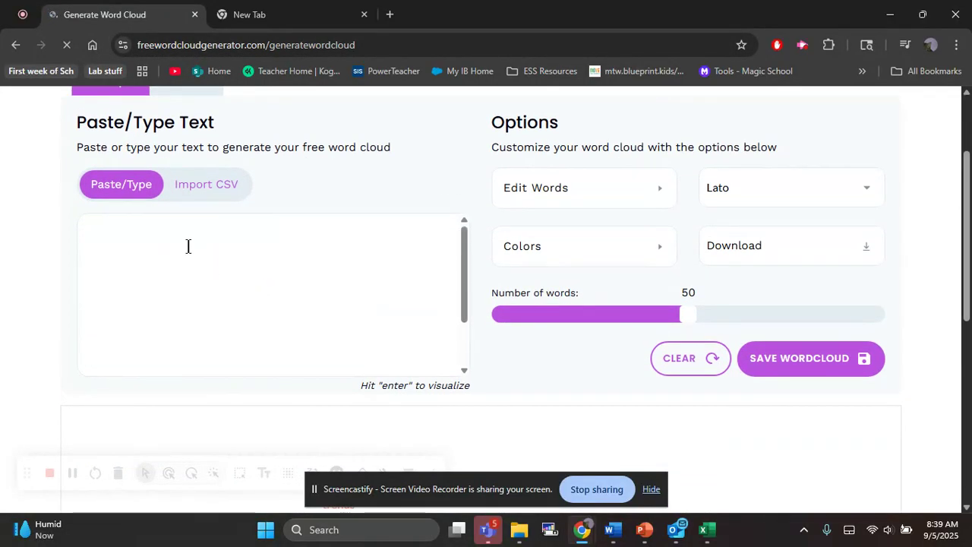
pyautogui.hotkey('ctrl', 'v')
pyautogui.scroll(1, 341, 324)
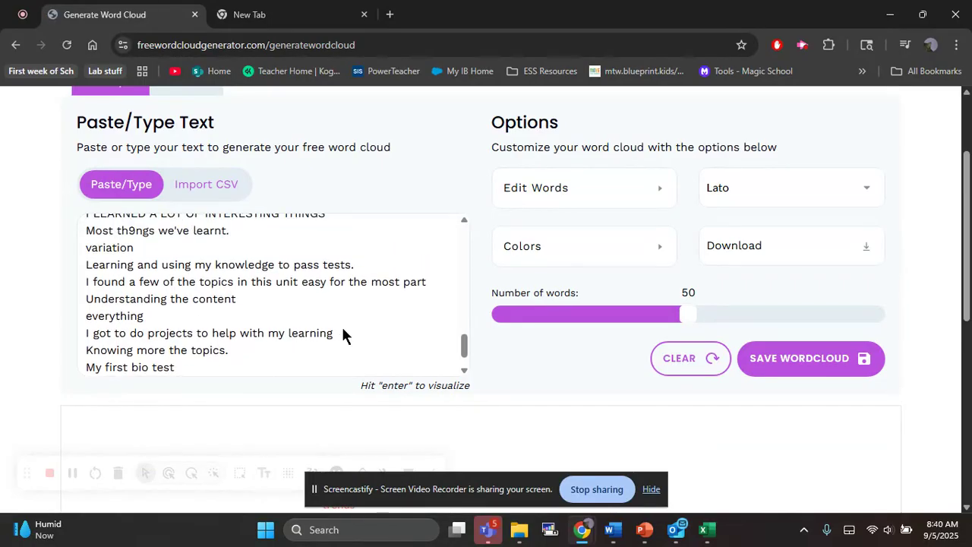
pyautogui.scroll(-2, 342, 327)
pyautogui.press('BackSpace')
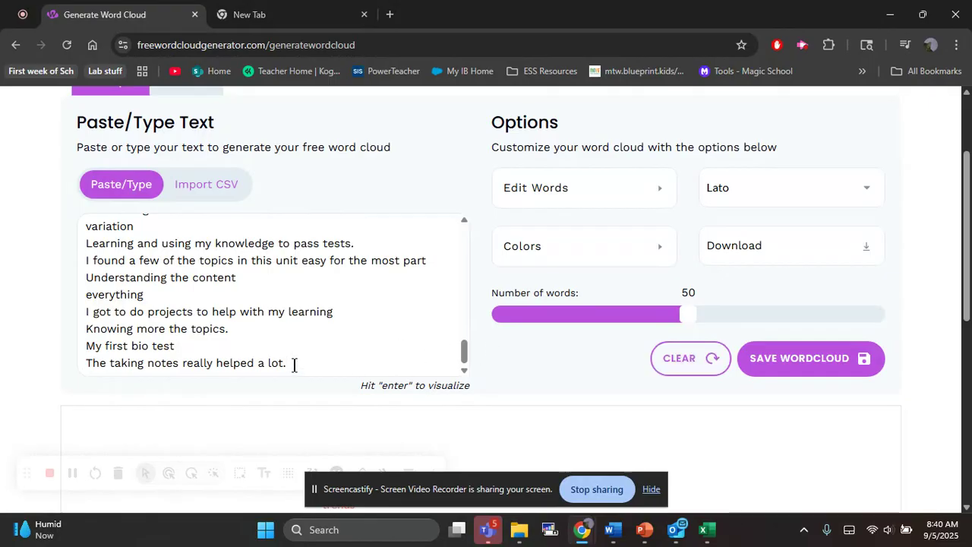
pyautogui.press('Return')
# Step: Examine the most prominent words in the generated word cloud and compare them with the pasted student answers
pyautogui.scroll(-6, 294, 362)
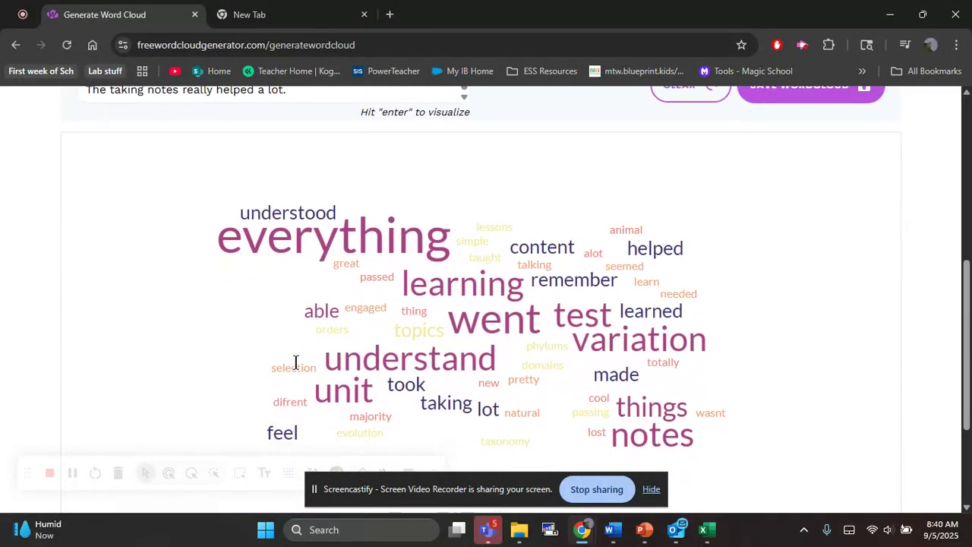
pyautogui.scroll(1, 296, 370)
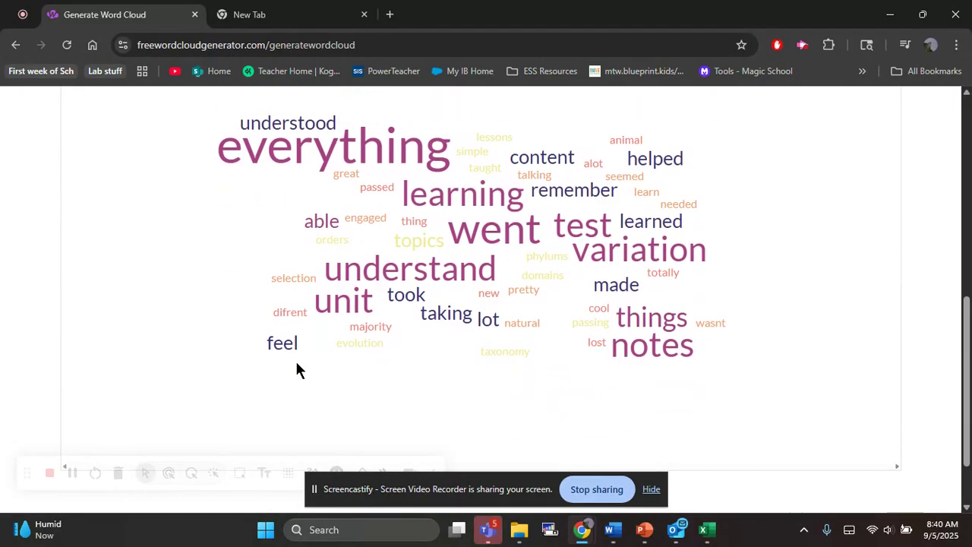
pyautogui.scroll(1, 343, 145)
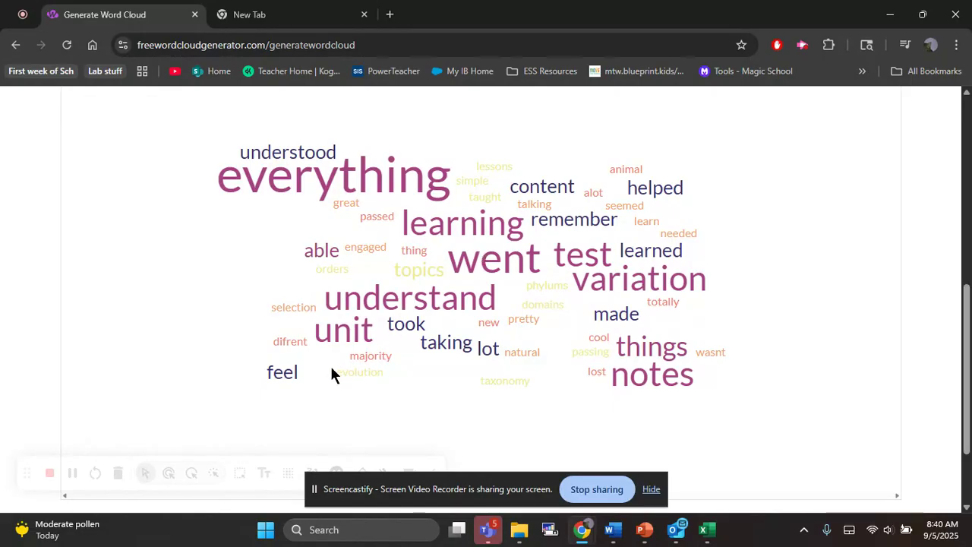
pyautogui.scroll(-1, 339, 363)
pyautogui.scroll(2, 499, 270)
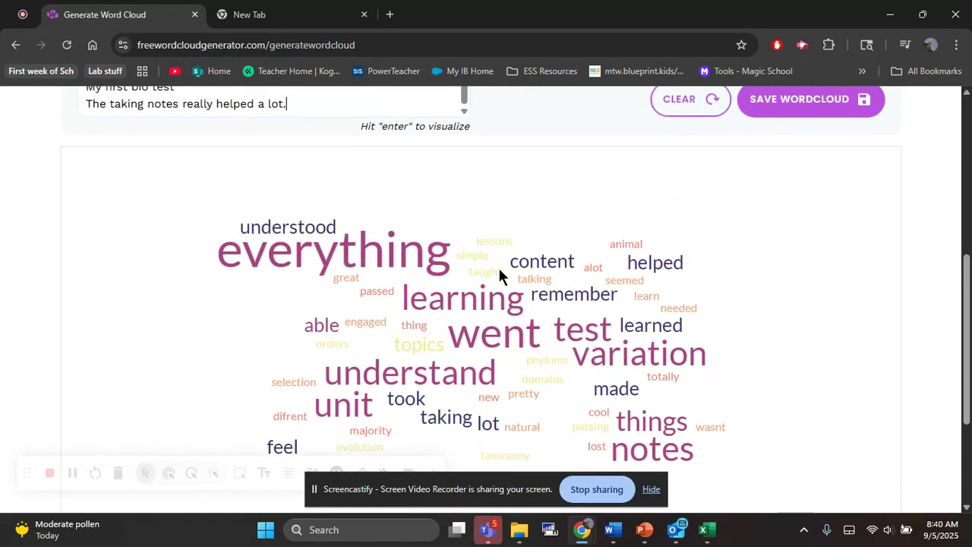
pyautogui.scroll(3, 499, 273)
pyautogui.scroll(1, 321, 259)
pyautogui.scroll(-1, 322, 258)
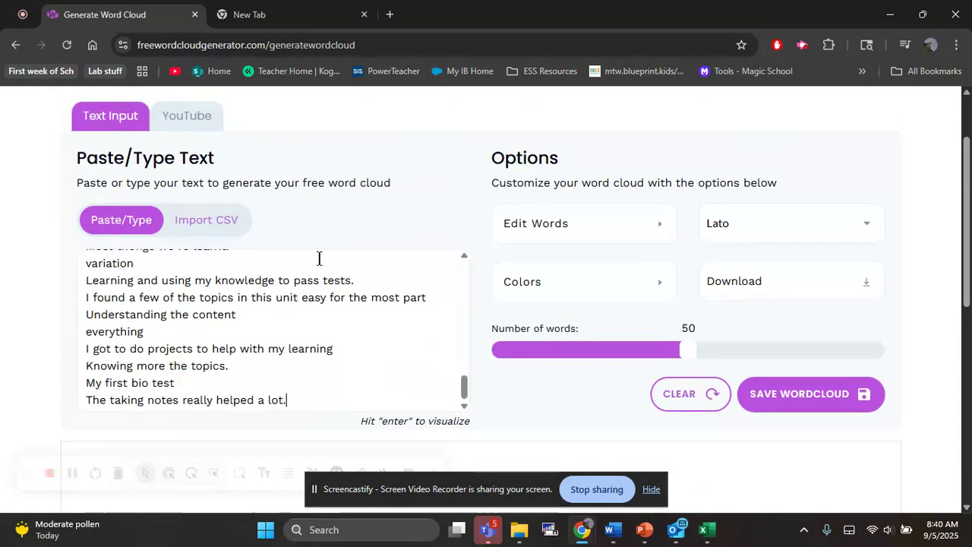
pyautogui.scroll(3, 319, 258)
pyautogui.scroll(6, 320, 258)
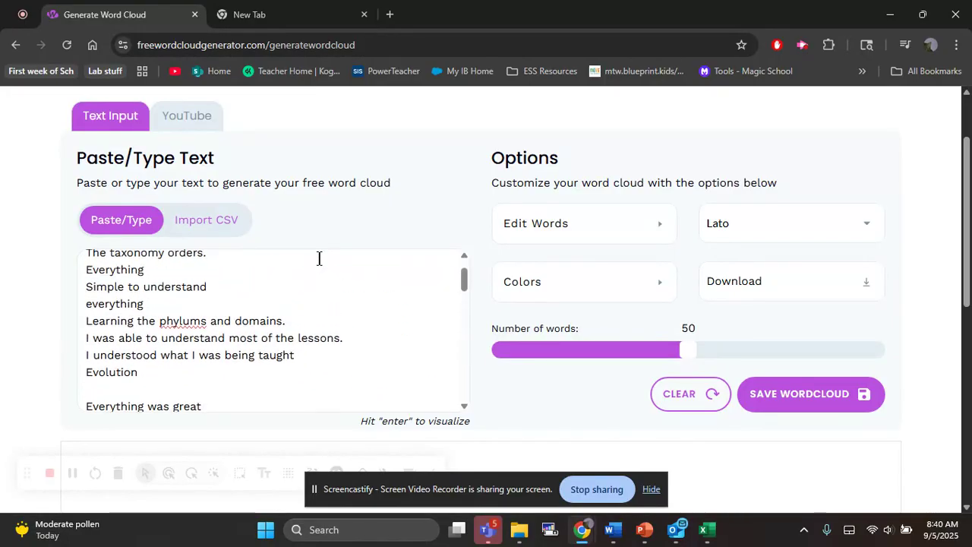
pyautogui.scroll(-5, 326, 281)
pyautogui.scroll(-5, 331, 319)
pyautogui.scroll(-5, 332, 399)
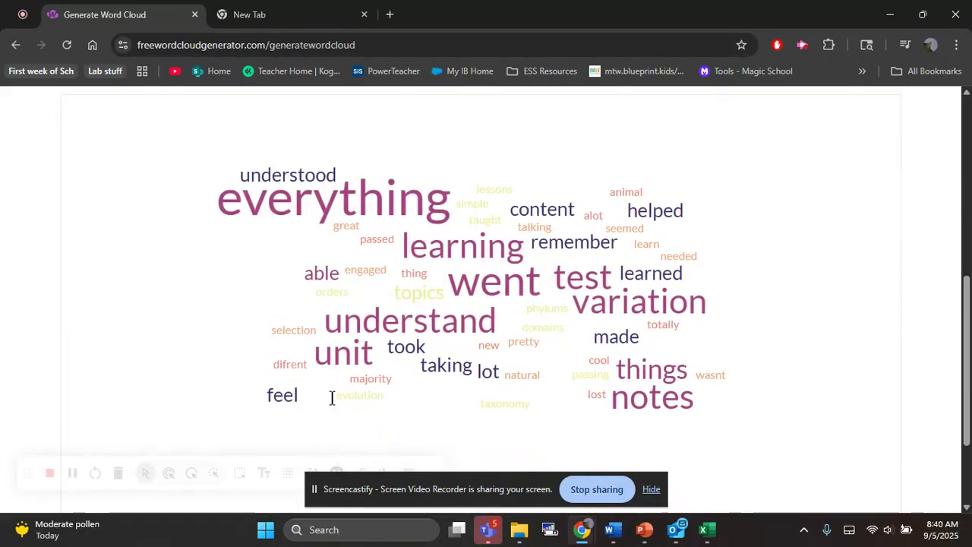
pyautogui.scroll(3, 381, 190)
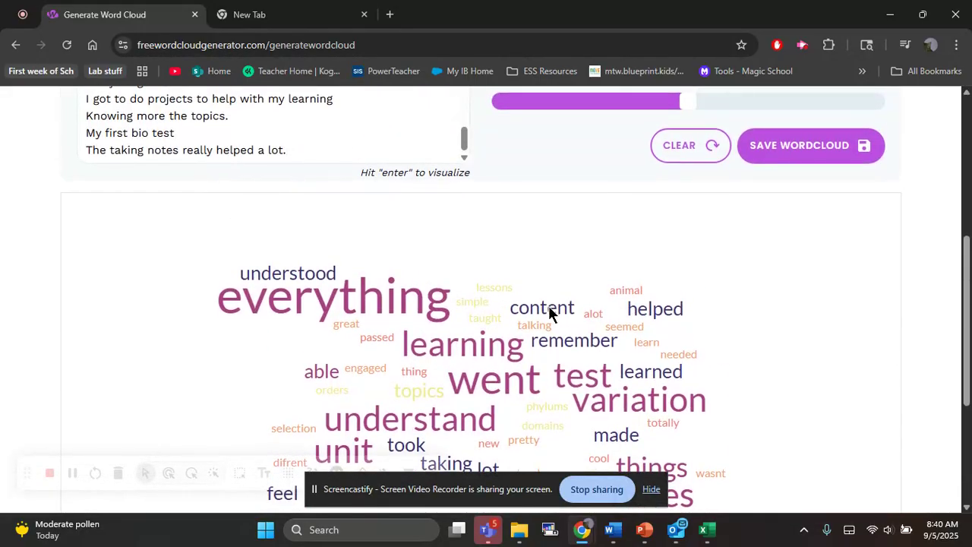
pyautogui.scroll(-1, 549, 314)
pyautogui.click(278, 18)
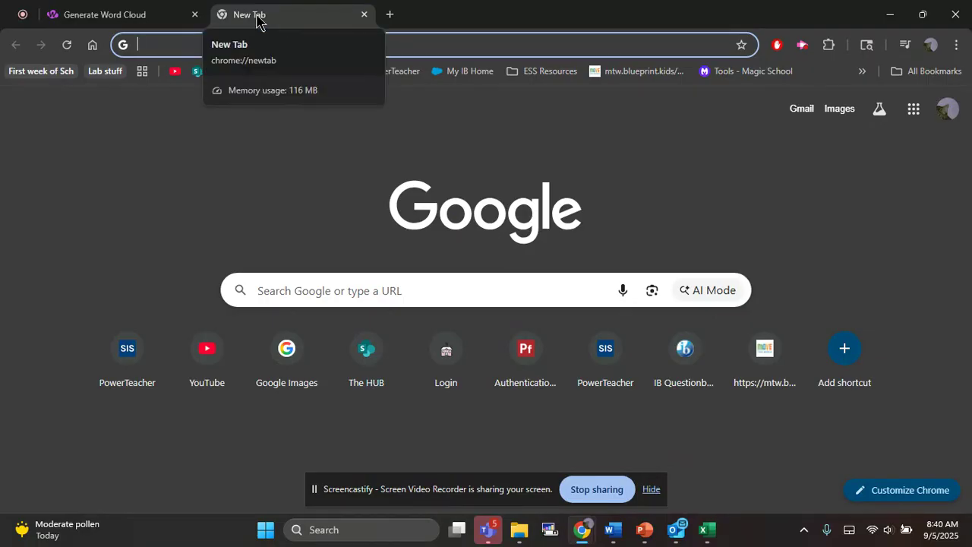
pyautogui.click(165, 12)
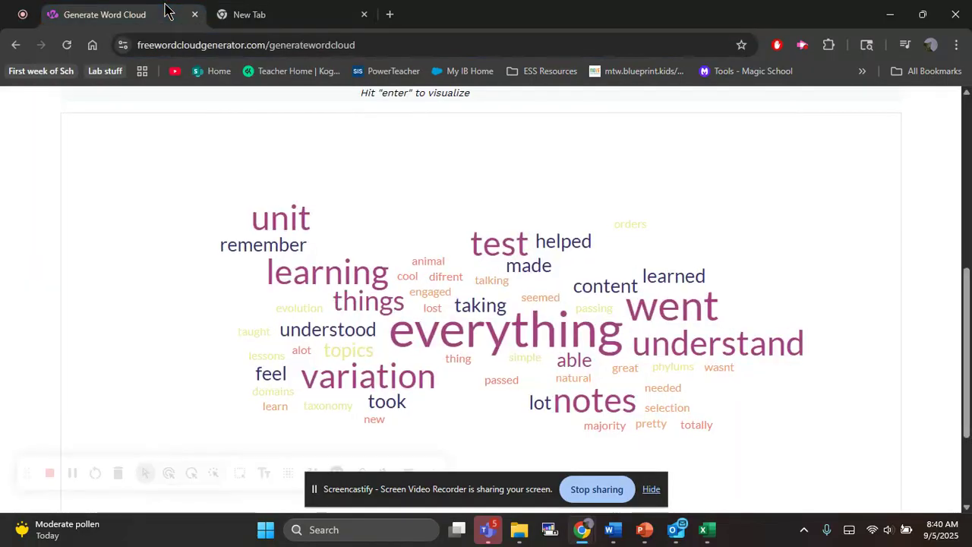
# Step: Switch back to the Excel survey workbook and review the class period and Respect Numerical columns from the first response
pyautogui.click(706, 529)
pyautogui.click(643, 430)
pyautogui.hscroll(-10, 643, 434)
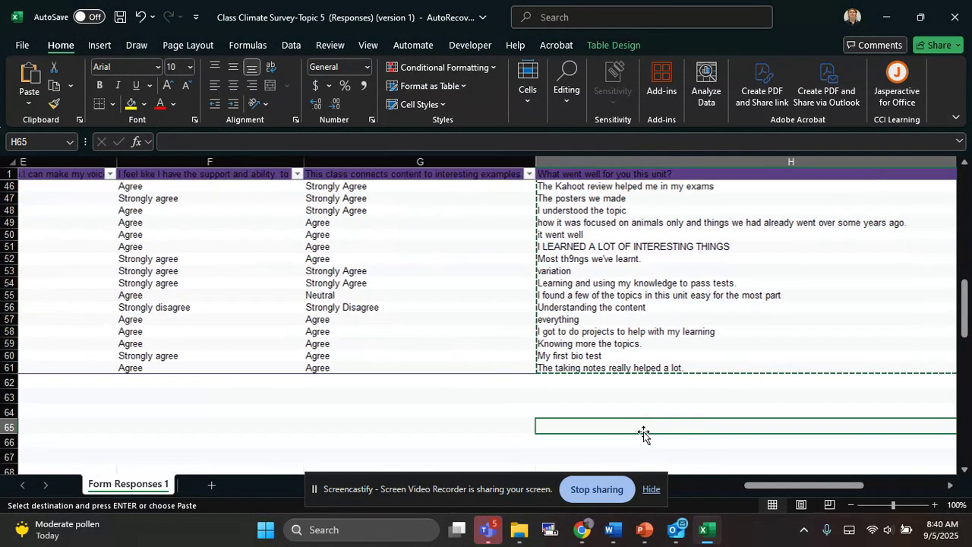
pyautogui.scroll(5, 283, 336)
pyautogui.hscroll(-1, 282, 340)
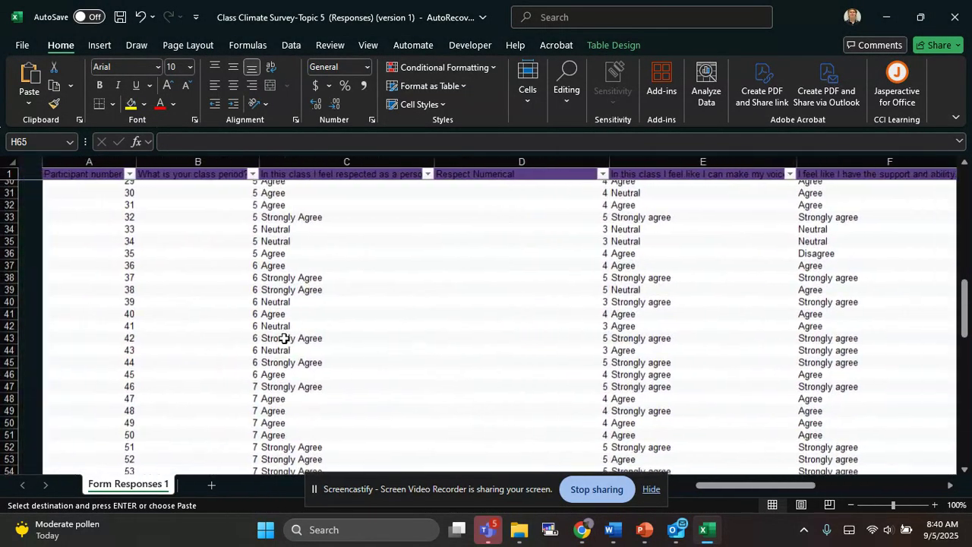
pyautogui.click(210, 230)
pyautogui.scroll(10, 210, 228)
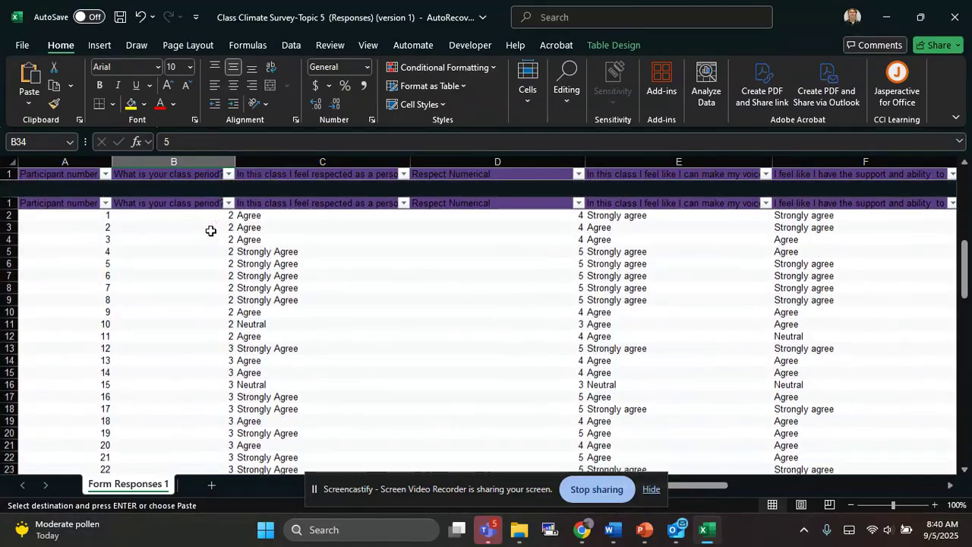
pyautogui.click(180, 188)
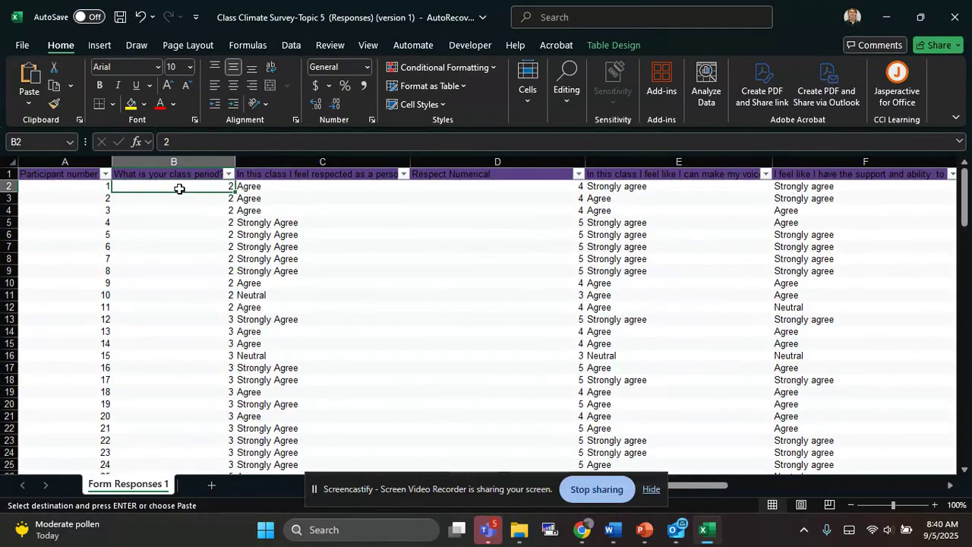
pyautogui.click(480, 214)
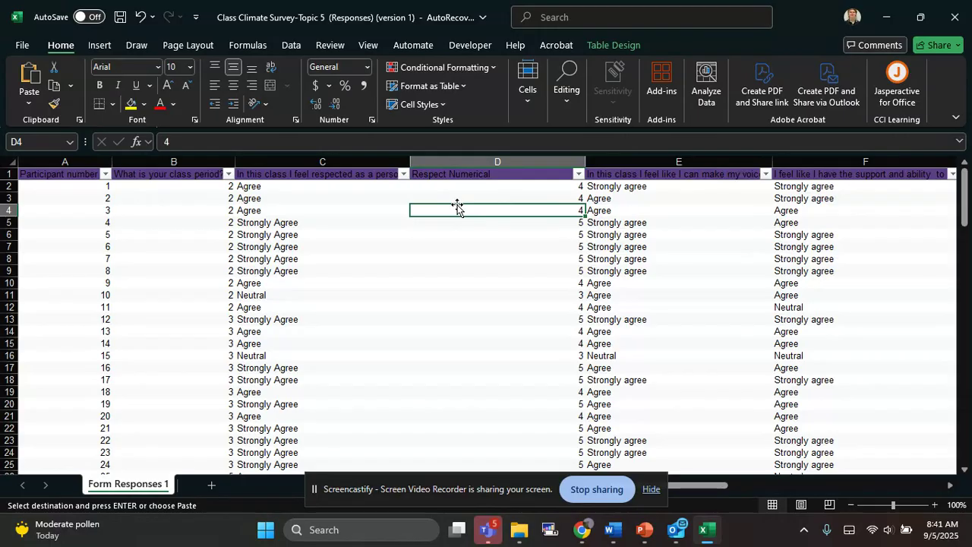
# Step: Switch to Chrome and search Google for "r value calculator" in the empty new tab
pyautogui.hotkey('alt', 'Tab')
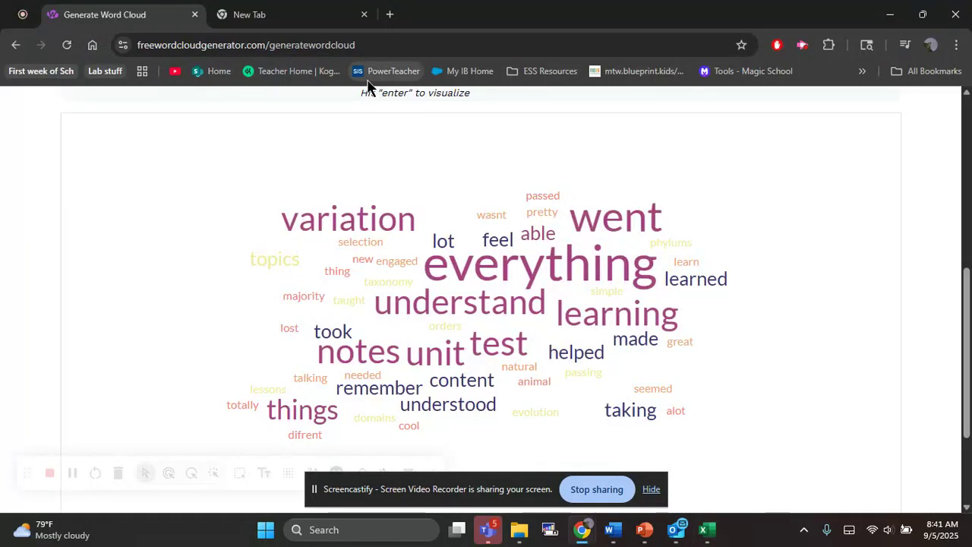
pyautogui.click(281, 15)
pyautogui.write('r va')
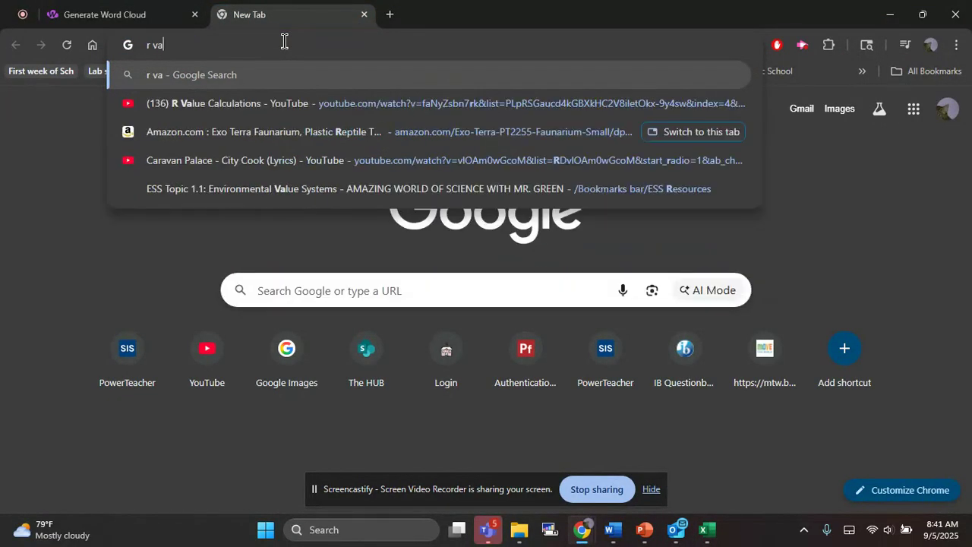
pyautogui.write('lue ca')
pyautogui.press('Down')
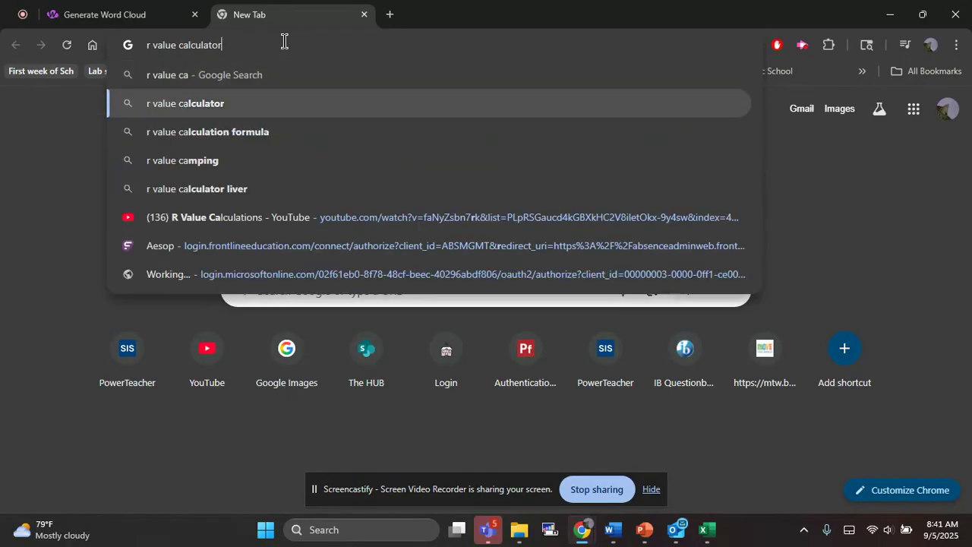
pyautogui.press('Return')
# Step: Open the Social Science Statistics Pearson Correlation Coefficient Calculator from the search results and bring up its X and Y value entry form
pyautogui.scroll(-2, 209, 244)
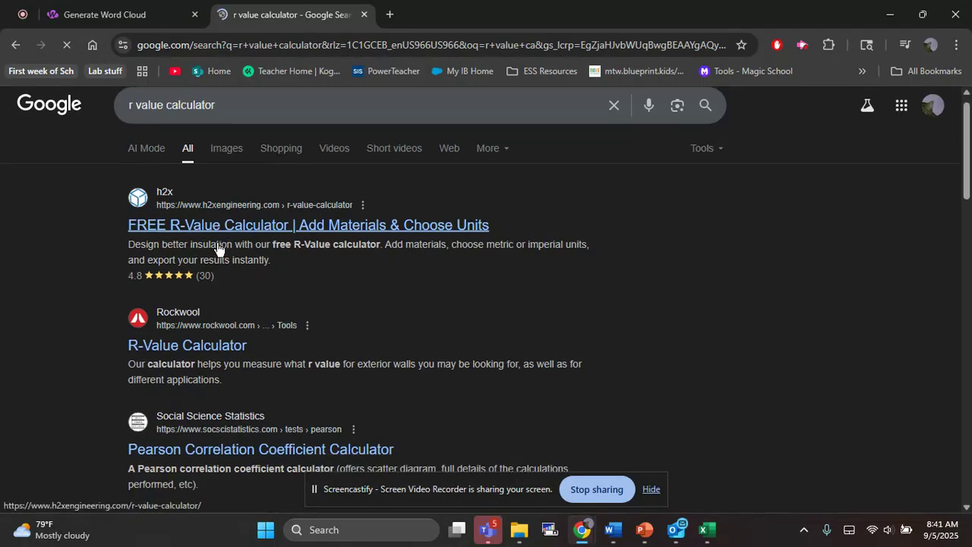
pyautogui.click(201, 338)
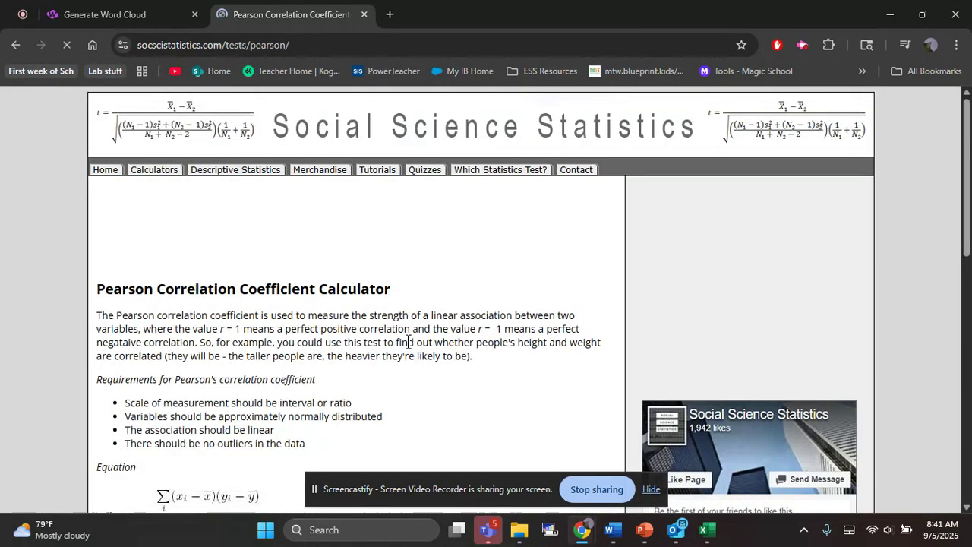
pyautogui.scroll(-3, 321, 274)
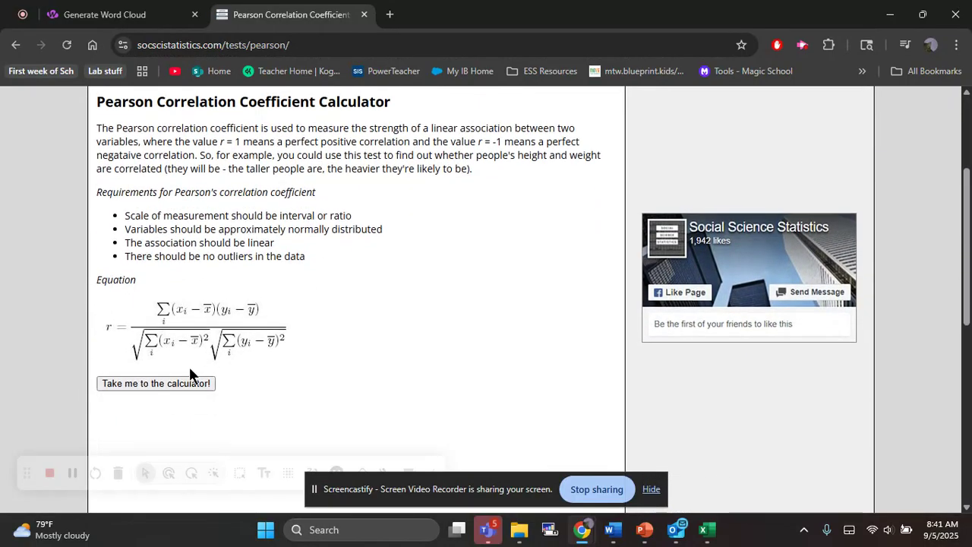
pyautogui.click(195, 383)
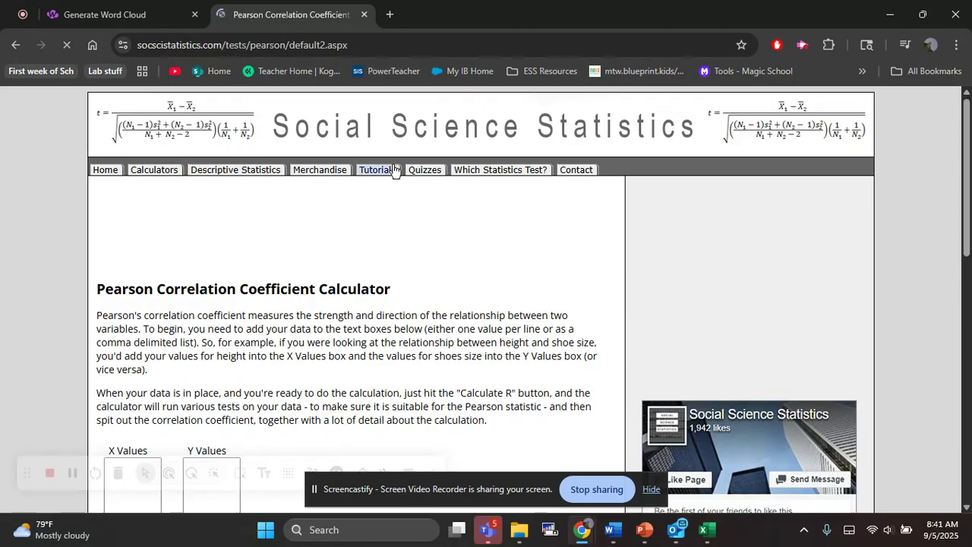
pyautogui.click(380, 46)
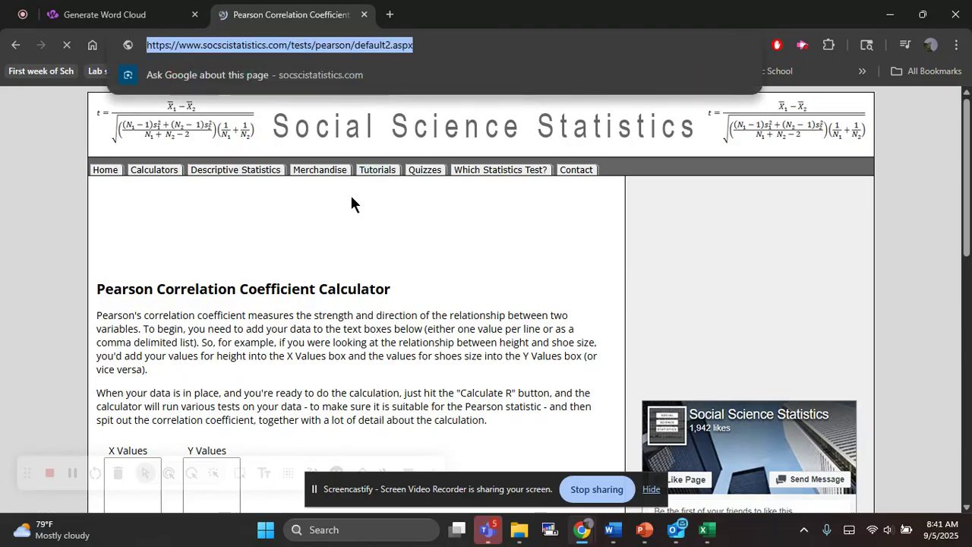
pyautogui.click(325, 291)
pyautogui.scroll(-2, 324, 293)
pyautogui.scroll(-2, 325, 291)
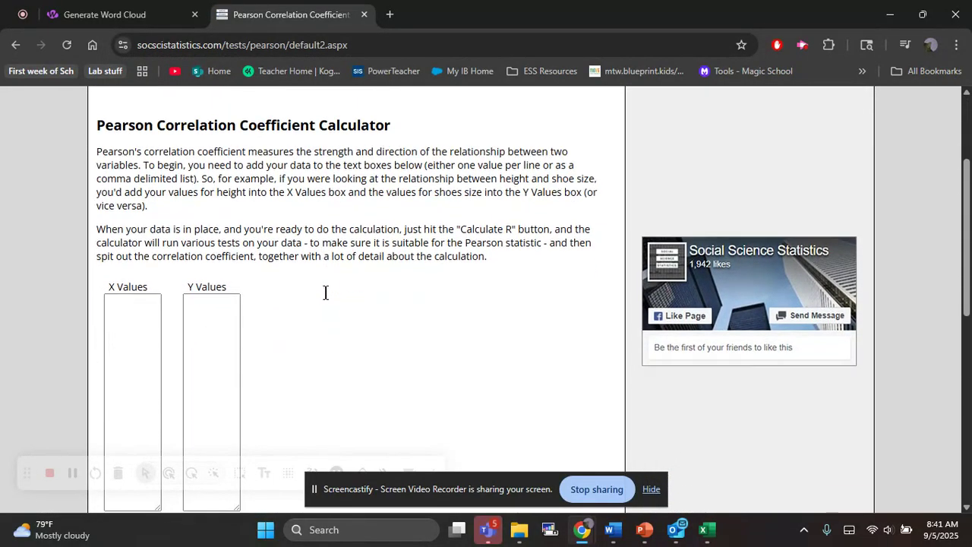
# Step: Copy all 60 class period responses from the Excel survey and paste them into the calculator's X Values
pyautogui.click(135, 258)
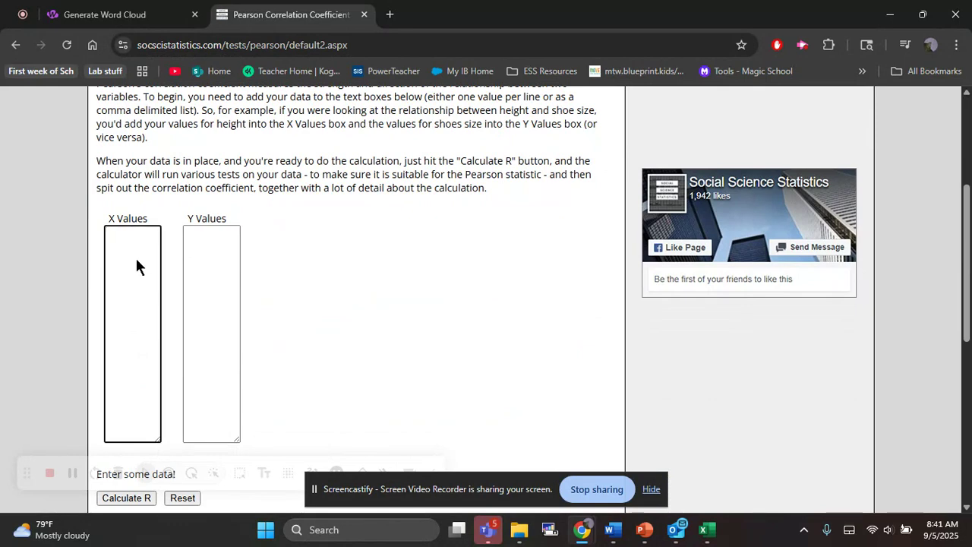
pyautogui.hotkey('alt', 'Tab')
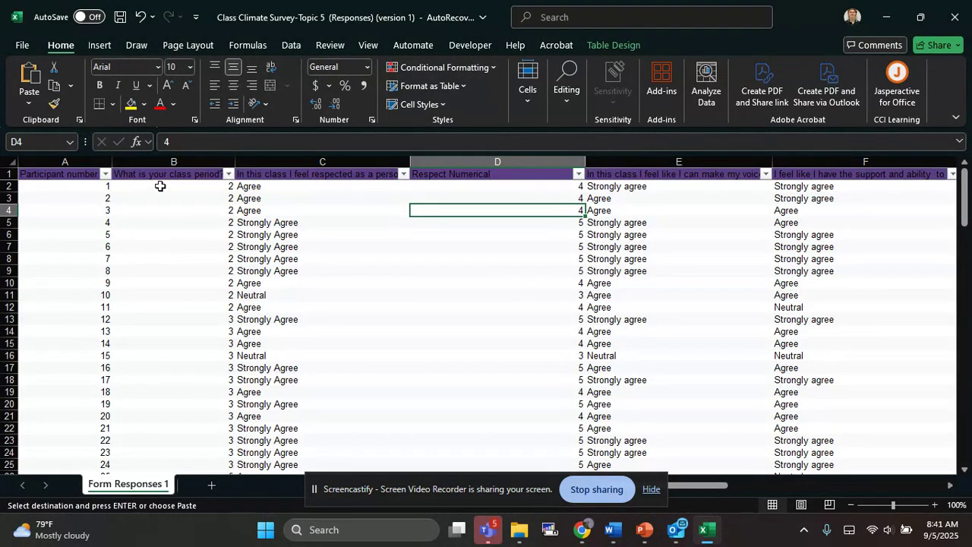
pyautogui.moveTo(161, 186); pyautogui.dragTo(217, 372)
pyautogui.hotkey('ctrl', 'c')
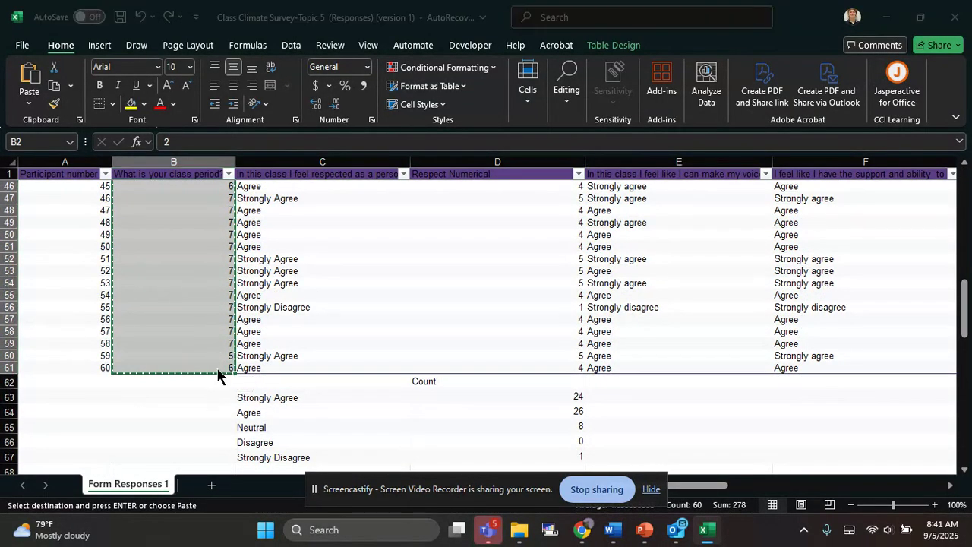
pyautogui.hotkey('alt', 'Tab')
pyautogui.click(119, 282)
pyautogui.hotkey('ctrl', 'v')
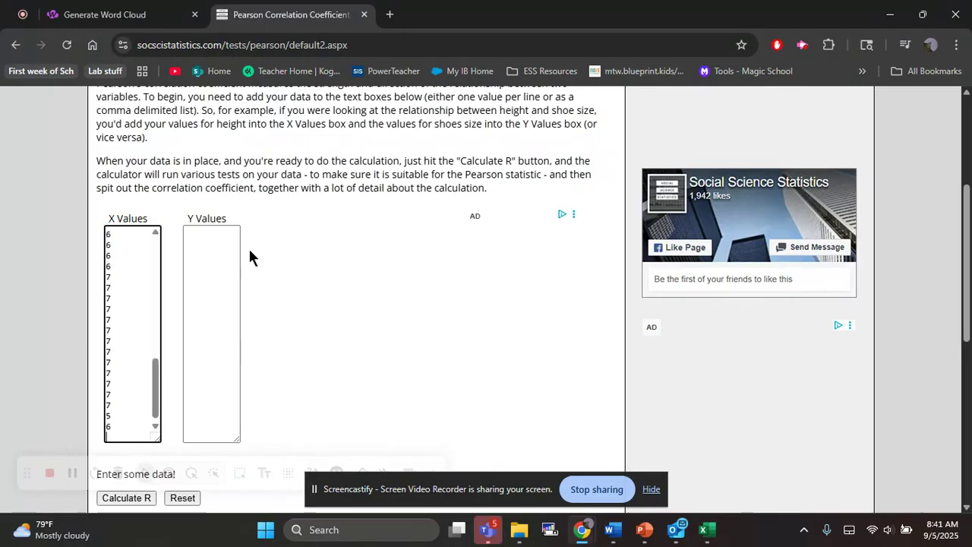
# Step: Copy the Respect Numerical responses for all participants, excluding the Count row, and paste them into the calculator's Y Values
pyautogui.click(217, 245)
pyautogui.hotkey('alt', 'Tab')
pyautogui.scroll(15, 376, 233)
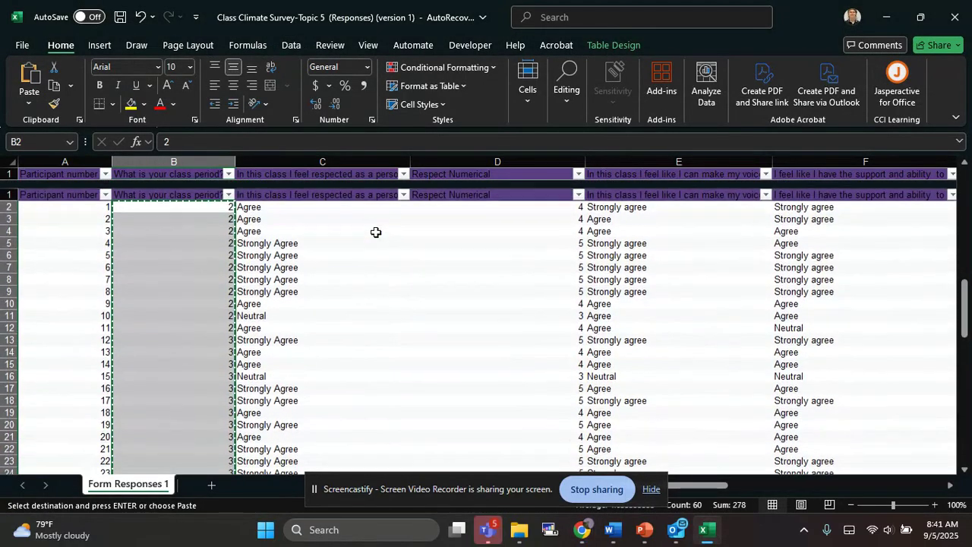
pyautogui.scroll(-1, 376, 232)
pyautogui.moveTo(506, 187); pyautogui.dragTo(496, 399)
pyautogui.hotkey('ctrl', 'c')
pyautogui.press('alt')
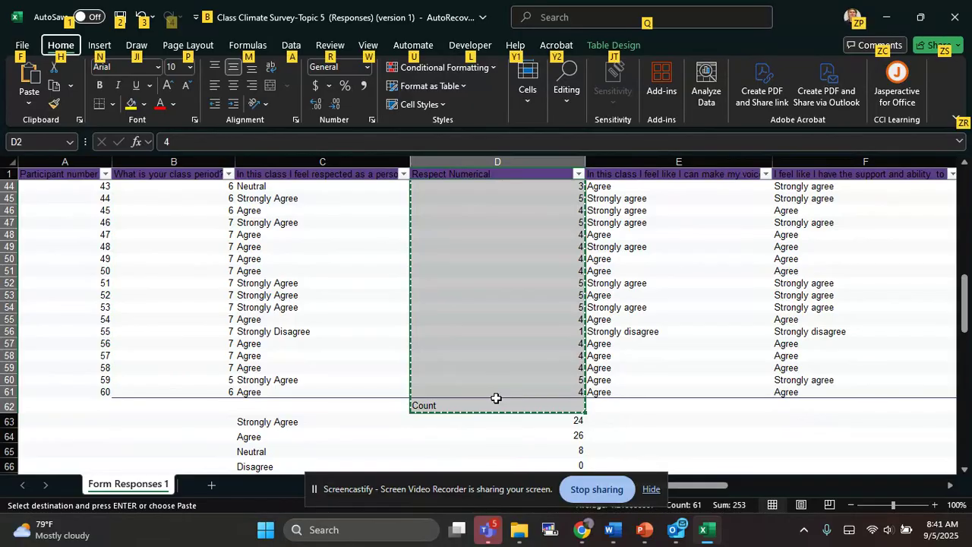
pyautogui.click(496, 395)
pyautogui.moveTo(532, 387); pyautogui.dragTo(531, 383)
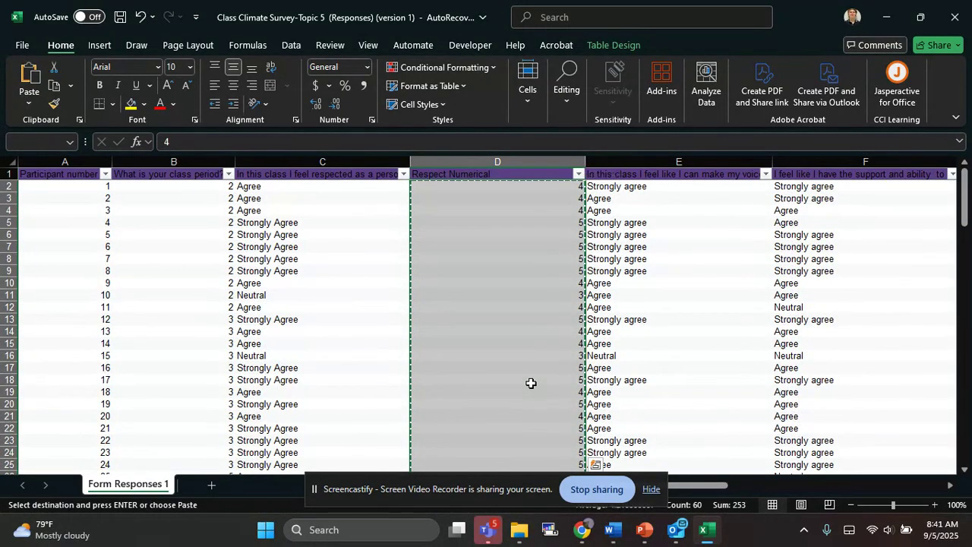
pyautogui.hotkey('ctrl', 'c')
pyautogui.hotkey('alt', 'Tab')
pyautogui.hotkey('ctrl', 'v')
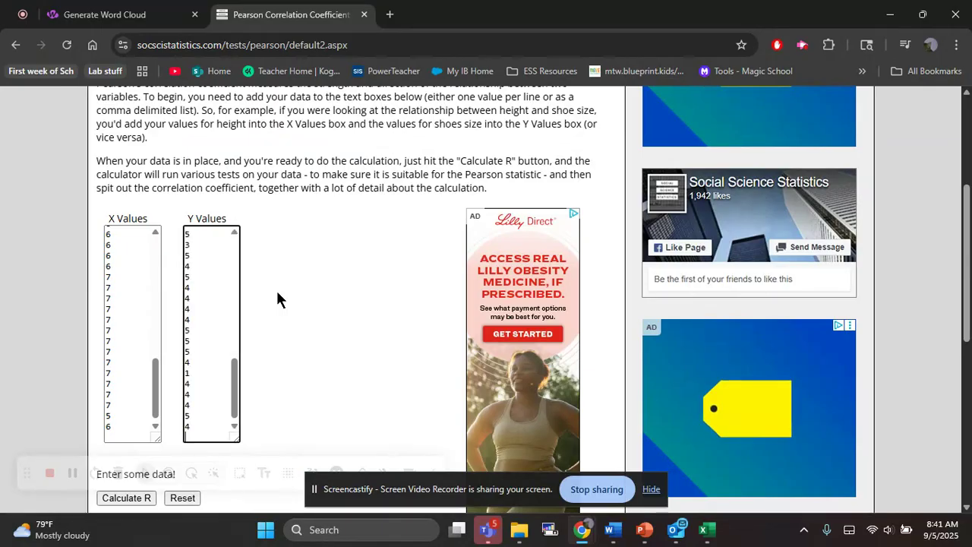
# Step: Check the pasted X and Y value lists from first to last entry
pyautogui.scroll(-2, 277, 290)
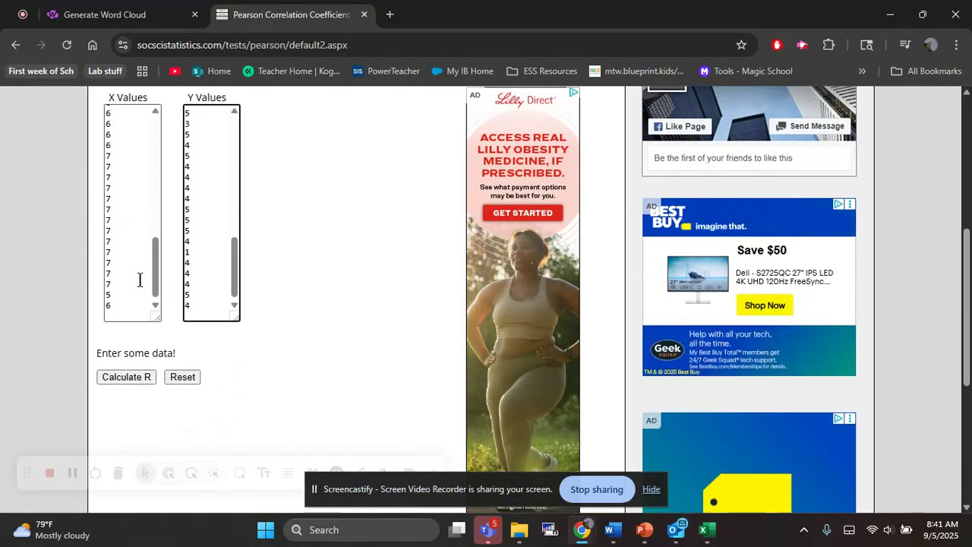
pyautogui.scroll(1, 139, 278)
pyautogui.scroll(4, 137, 251)
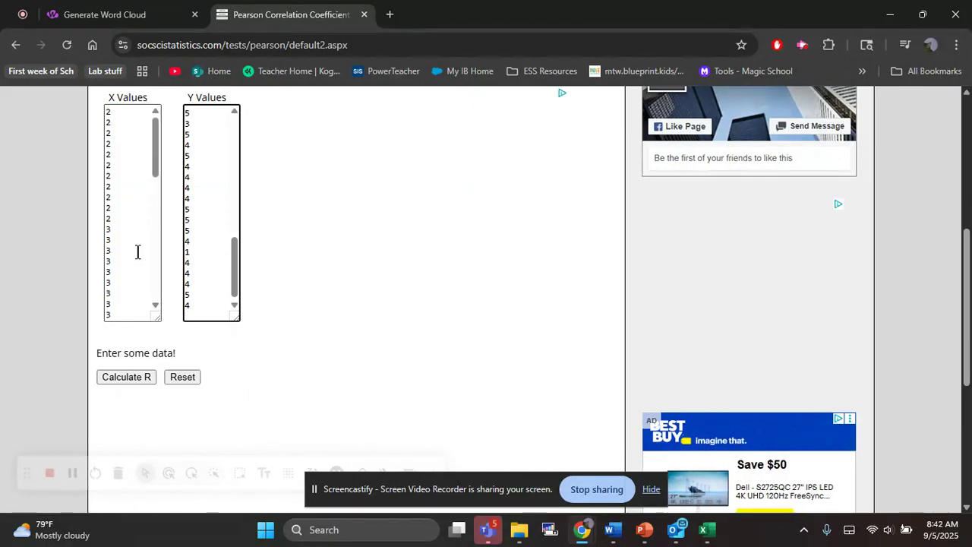
pyautogui.scroll(4, 228, 200)
pyautogui.scroll(-3, 230, 326)
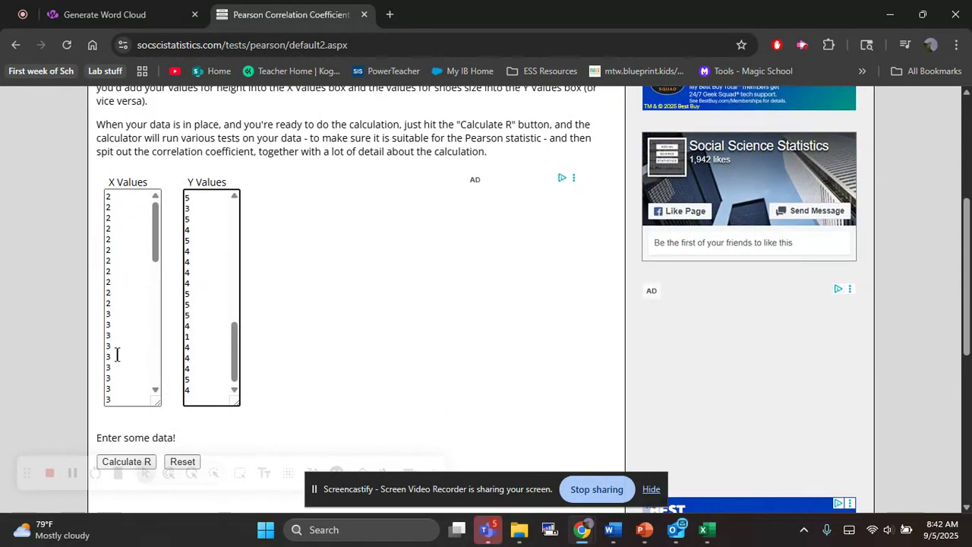
pyautogui.scroll(-10, 152, 347)
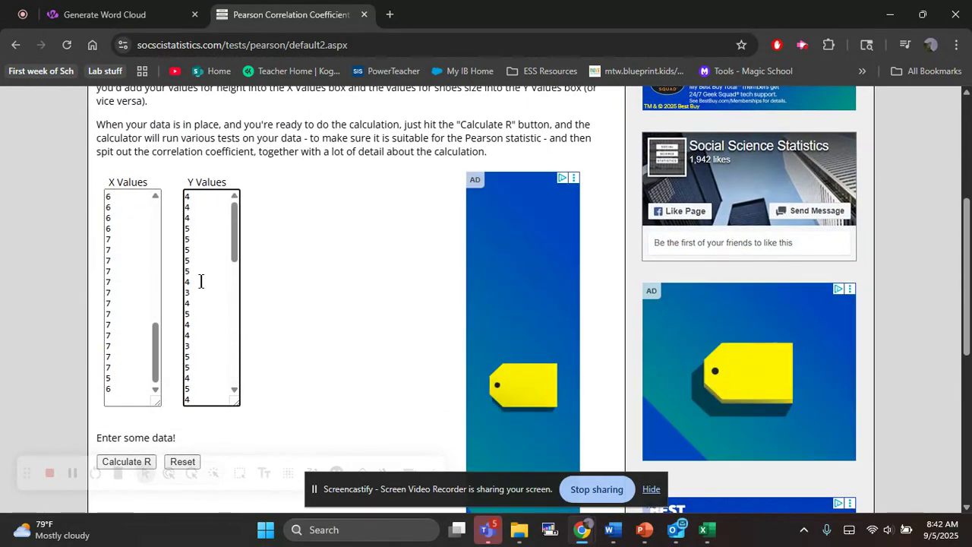
pyautogui.scroll(3, 201, 281)
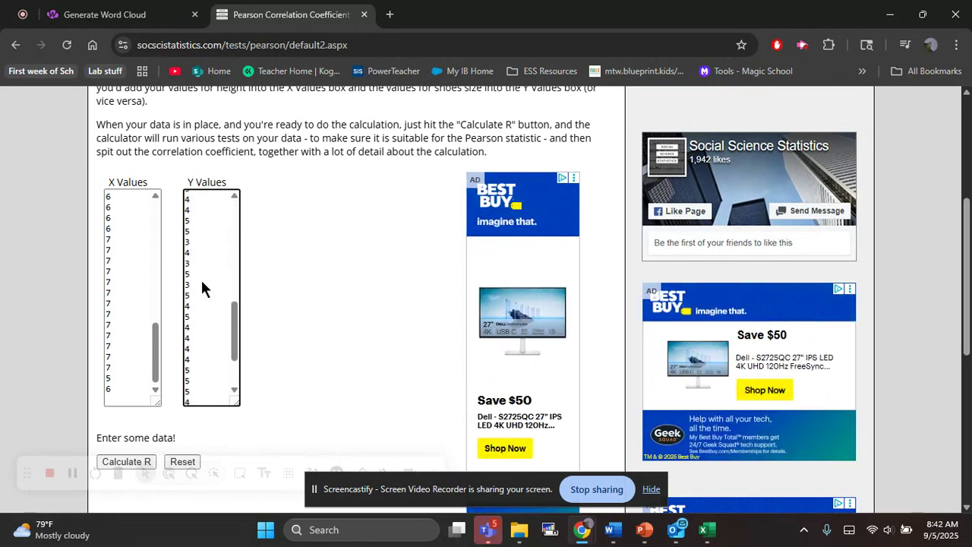
pyautogui.scroll(-3, 200, 278)
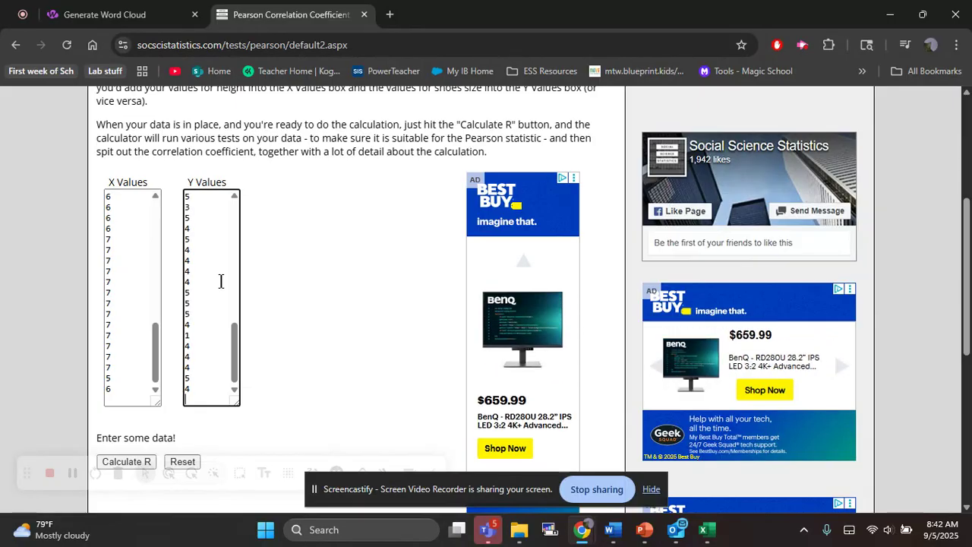
# Step: Tidy the ends of the X and Y value lists so they finish with 6 and 4, and calculate R
pyautogui.click(116, 389)
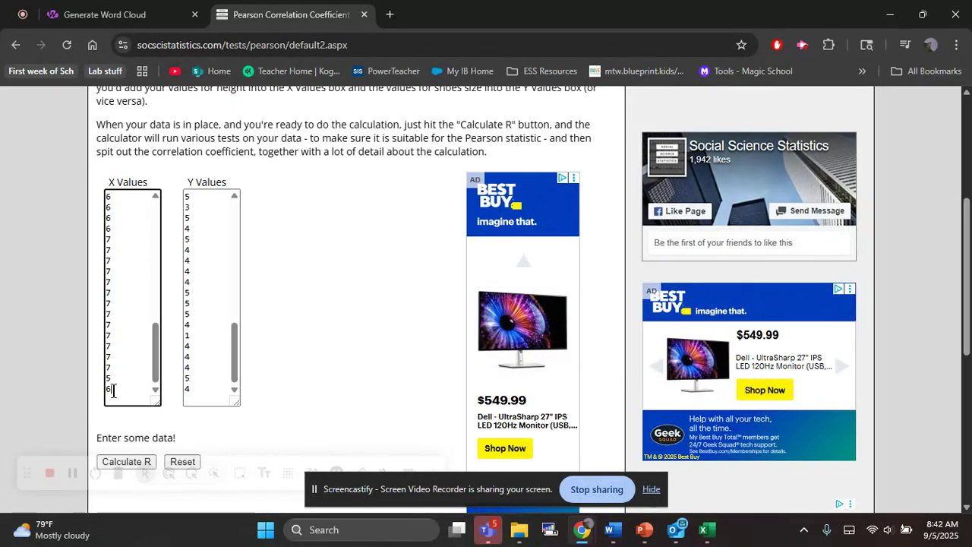
pyautogui.click(198, 390)
pyautogui.press('BackSpace')
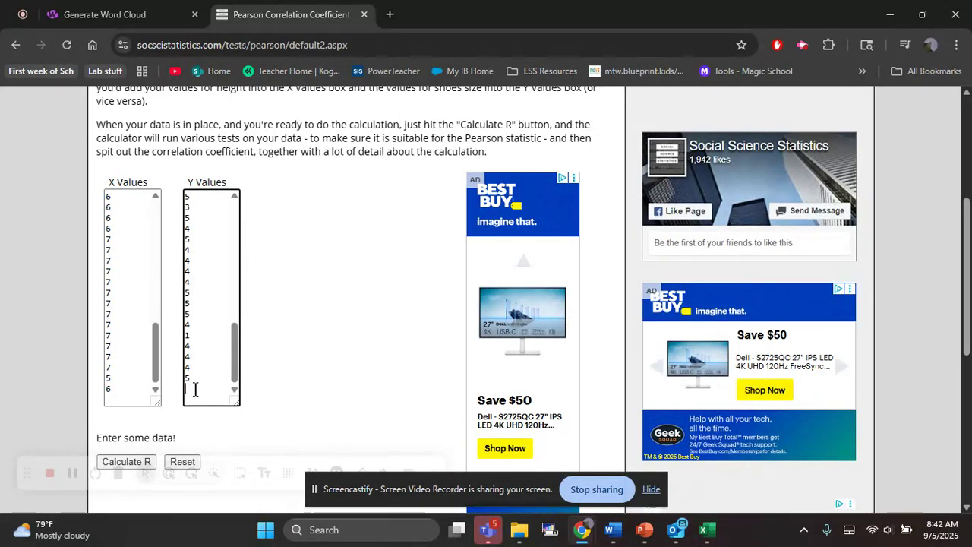
pyautogui.click(117, 389)
pyautogui.press('BackSpace')
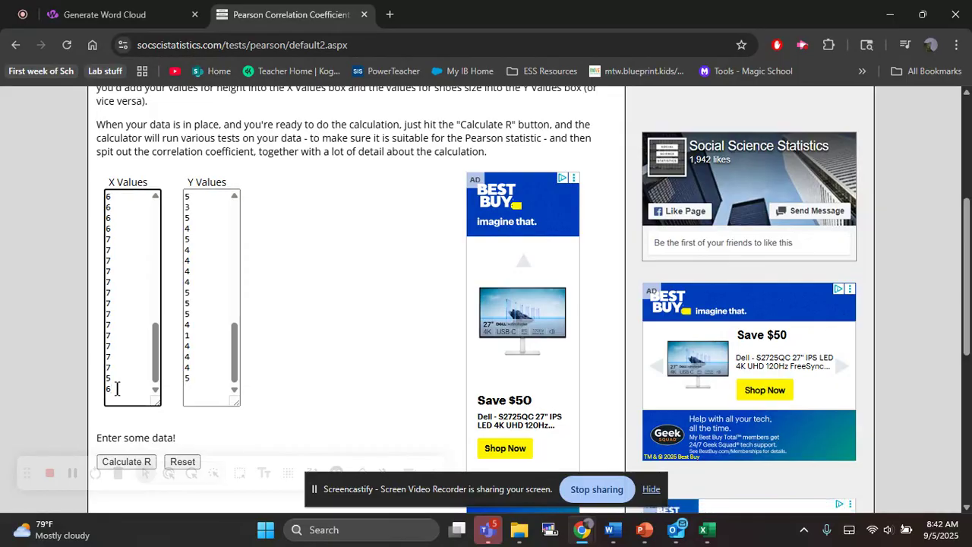
pyautogui.press('Tab')
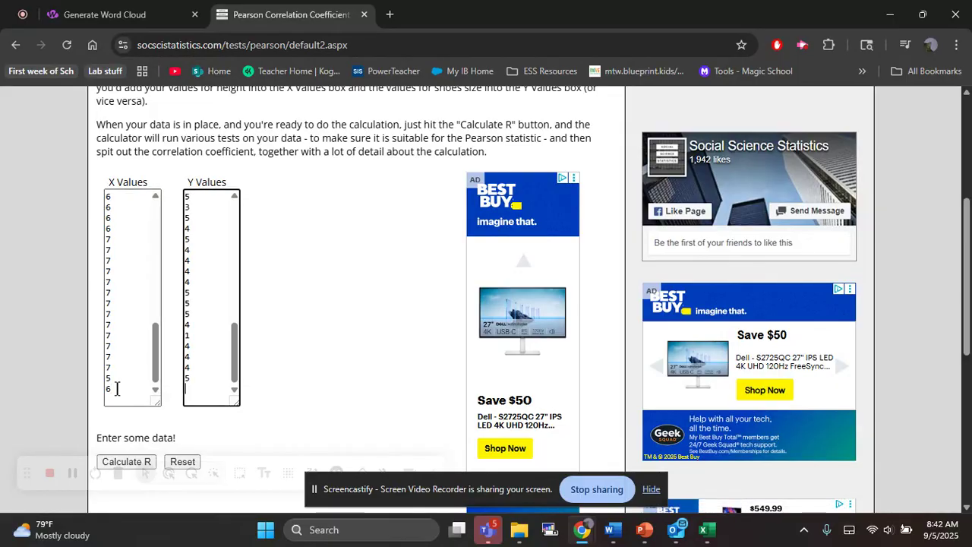
pyautogui.scroll(-1, 306, 410)
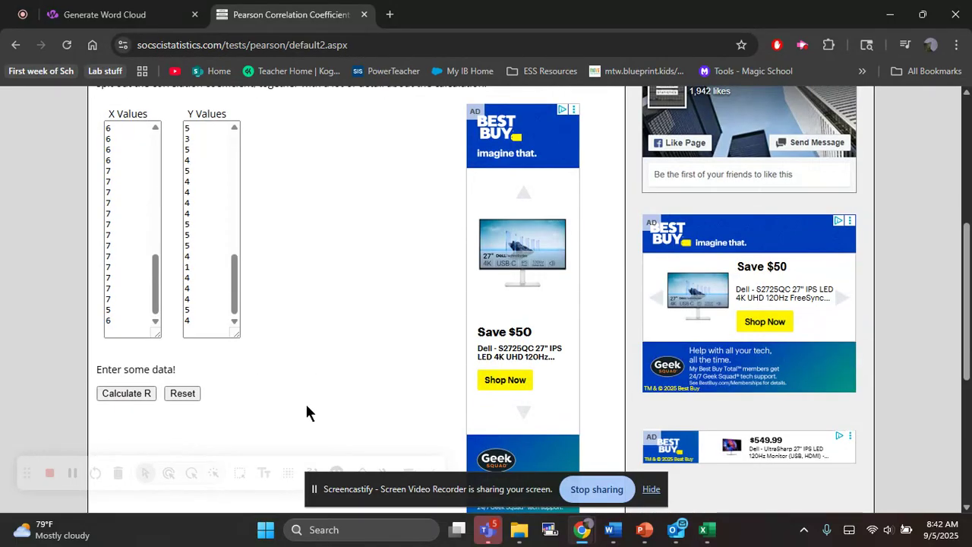
pyautogui.click(124, 394)
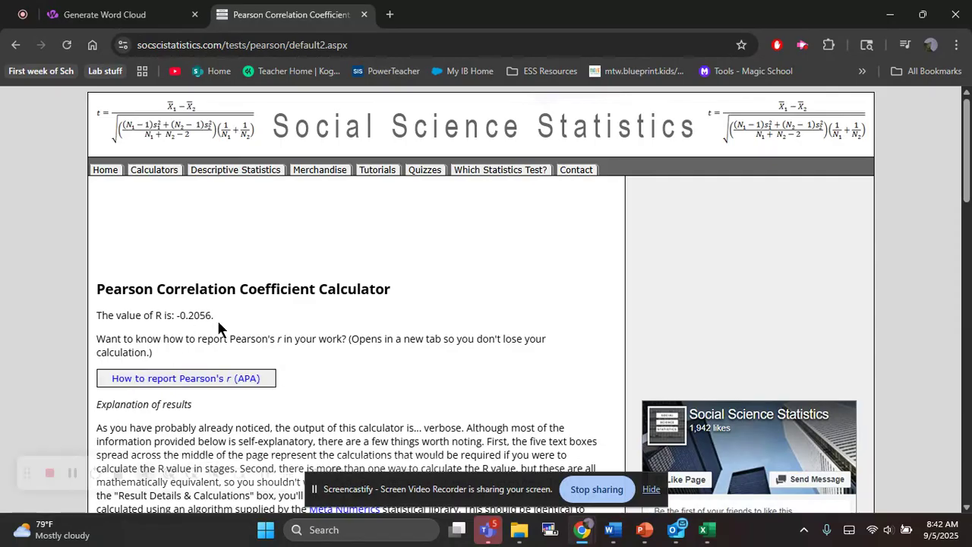
# Step: Copy the calculated R value from the Pearson correlation results
pyautogui.scroll(-1, 217, 320)
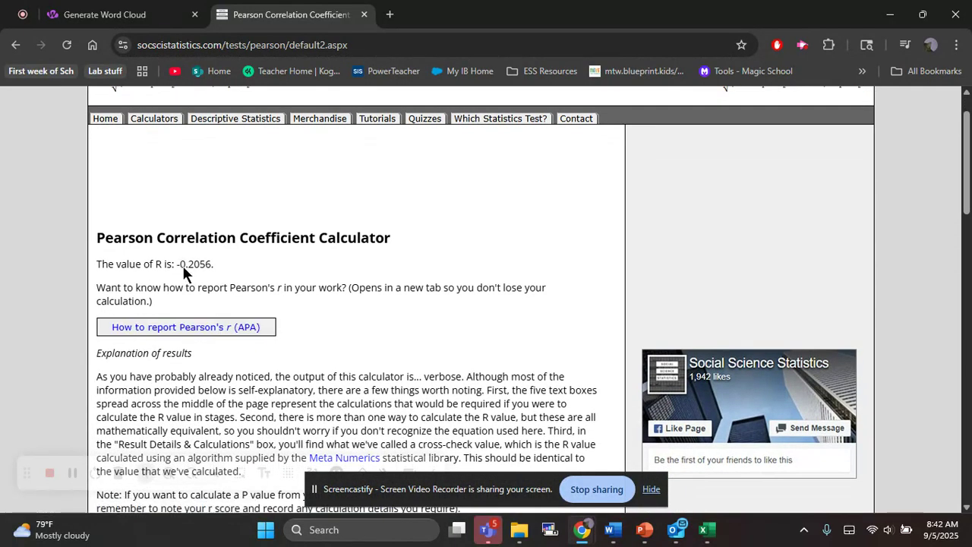
pyautogui.moveTo(183, 267); pyautogui.dragTo(212, 266)
pyautogui.hotkey('ctrl', 'c')
pyautogui.click(213, 267)
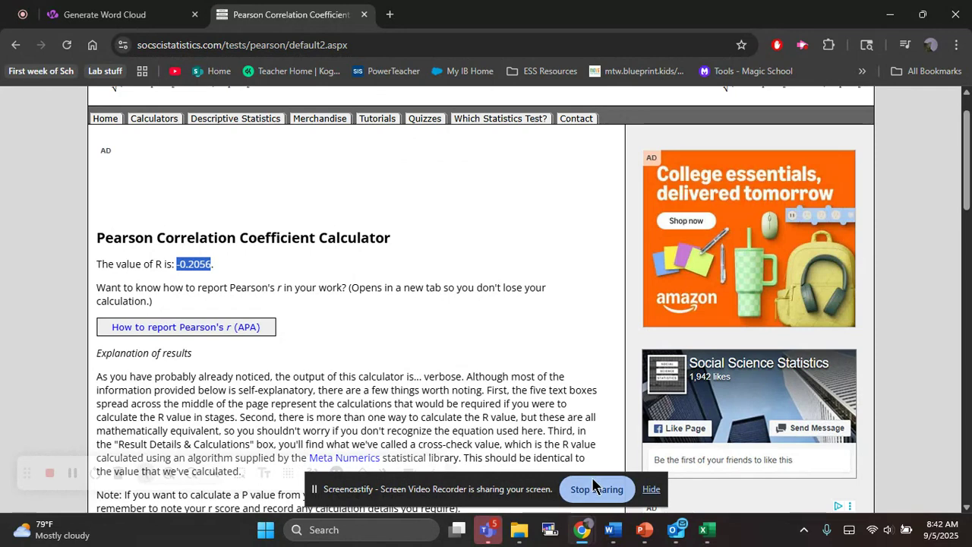
# Step: Switch to the Excel survey workbook, add a new worksheet and name it Stats Values
pyautogui.click(706, 530)
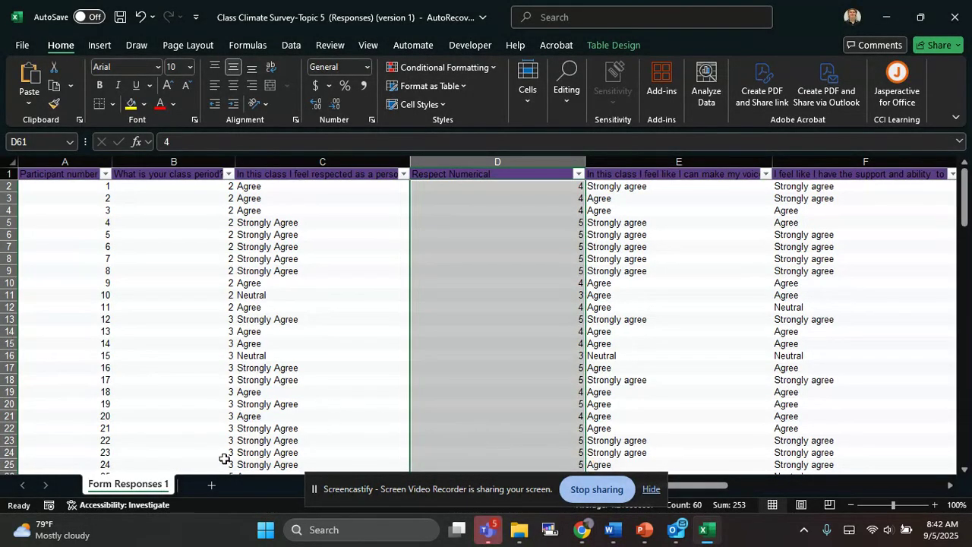
pyautogui.click(210, 488)
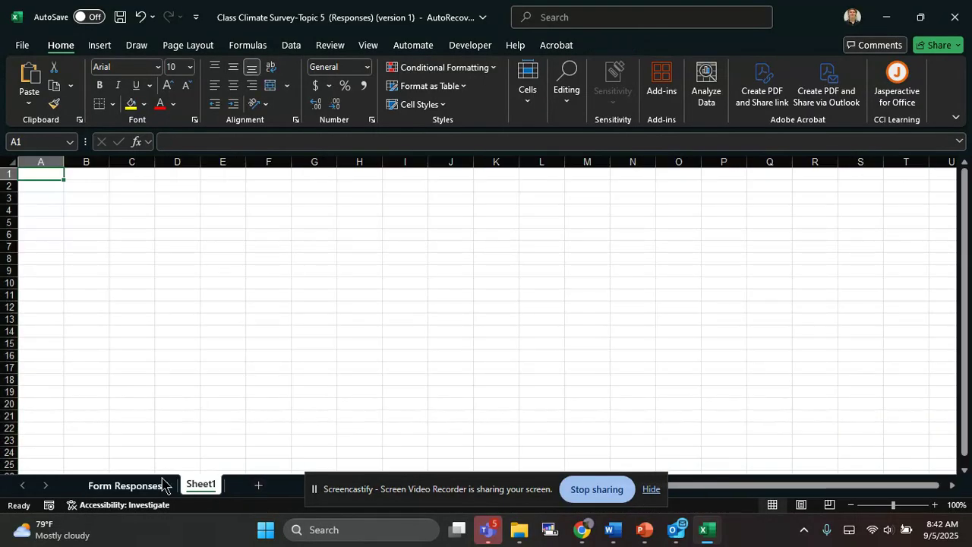
pyautogui.doubleClick(202, 484)
pyautogui.write('Stat')
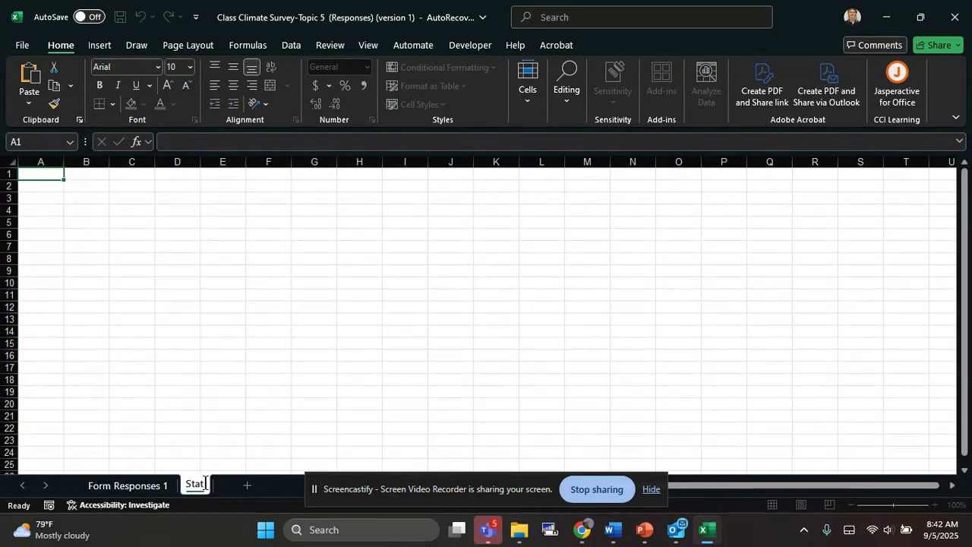
pyautogui.write(' Values')
pyautogui.press('Return')
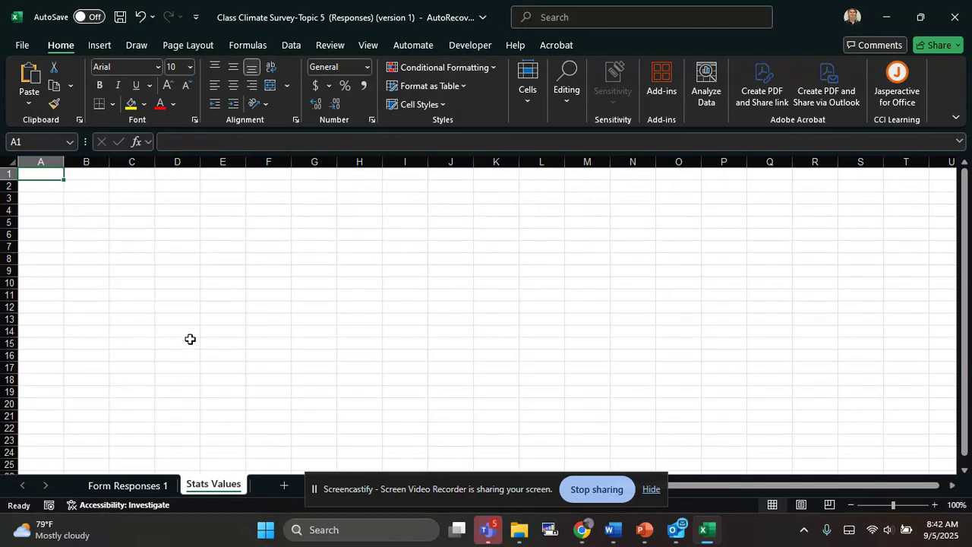
# Step: Enter "R value of class period and respect is -0.2056" in cell A1 of Stats Values and fit column A to it
pyautogui.hotkey('alt', 'Tab')
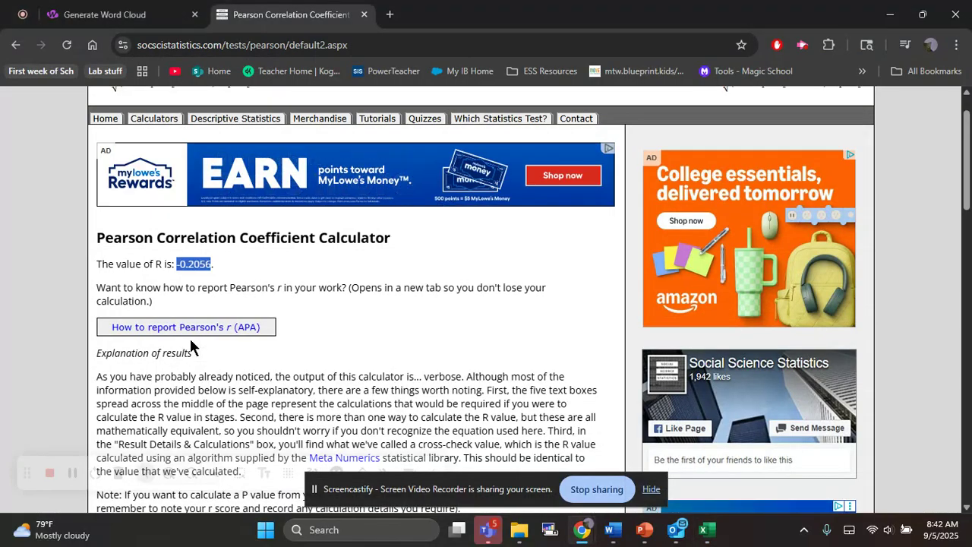
pyautogui.hotkey('alt', 'Tab')
pyautogui.write('R va')
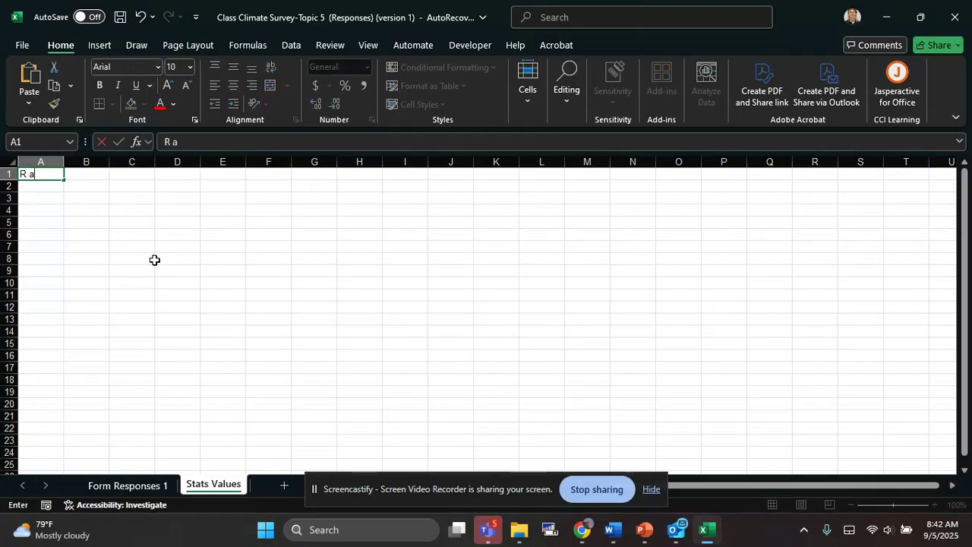
pyautogui.write('lue of class per')
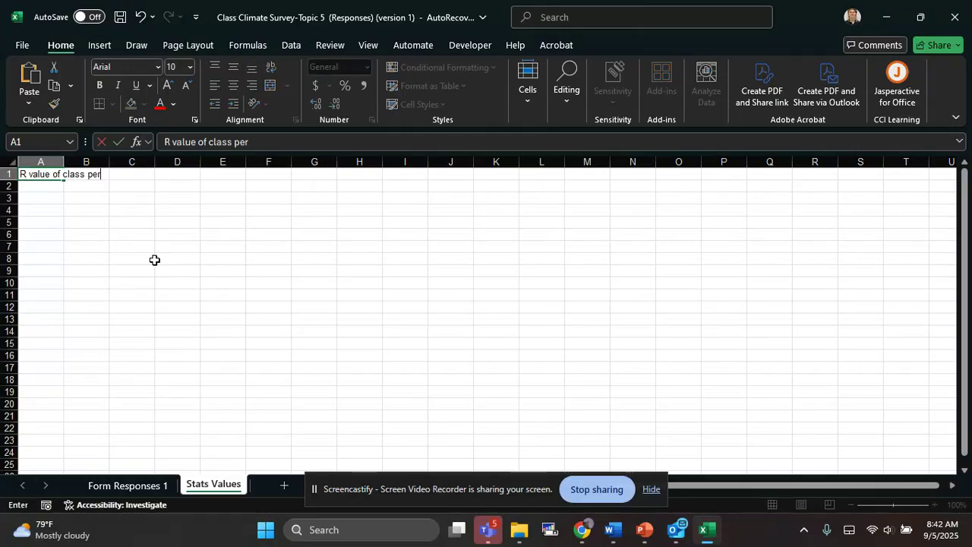
pyautogui.write('iod and ')
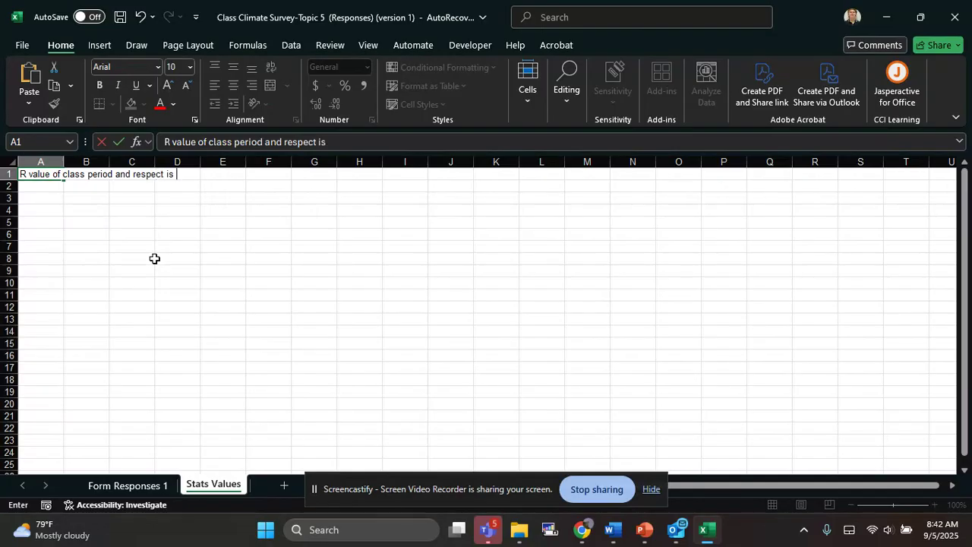
pyautogui.write('respect is')
pyautogui.hotkey('ctrl', 'v')
pyautogui.press('Return')
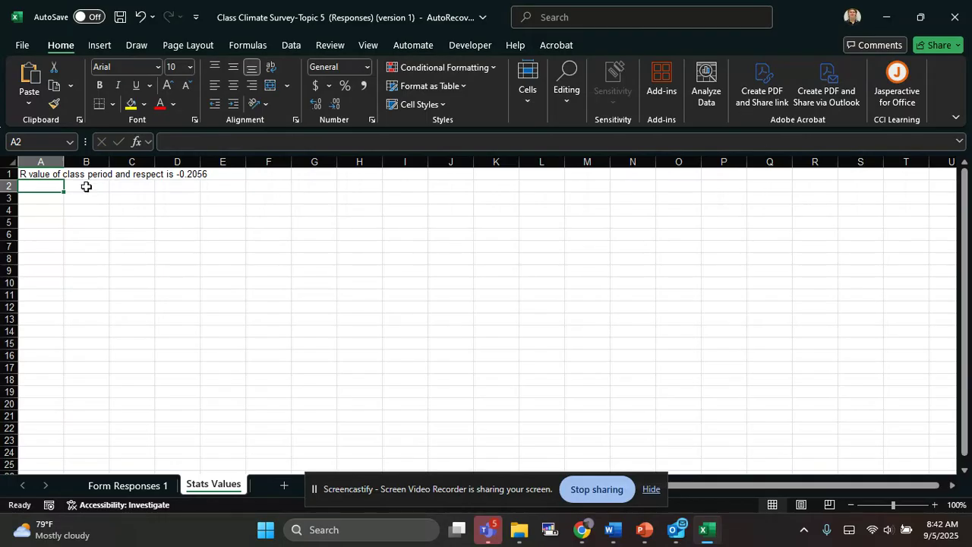
pyautogui.doubleClick(64, 162)
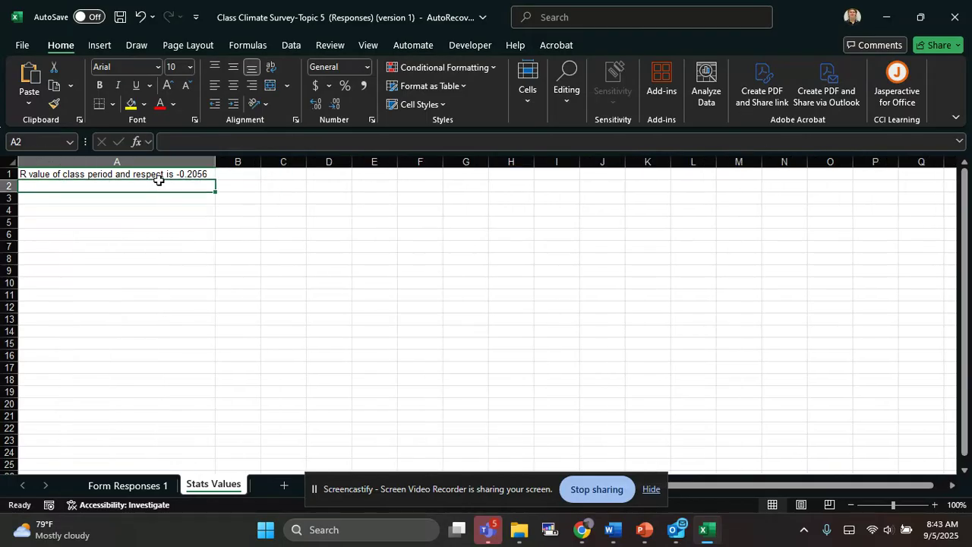
# Step: Switch to the Pearson correlation results in Chrome and review the scatter plot, deviation scores, calculation details and interpretation of R
pyautogui.hotkey('alt', 'Tab')
pyautogui.scroll(-2, 273, 296)
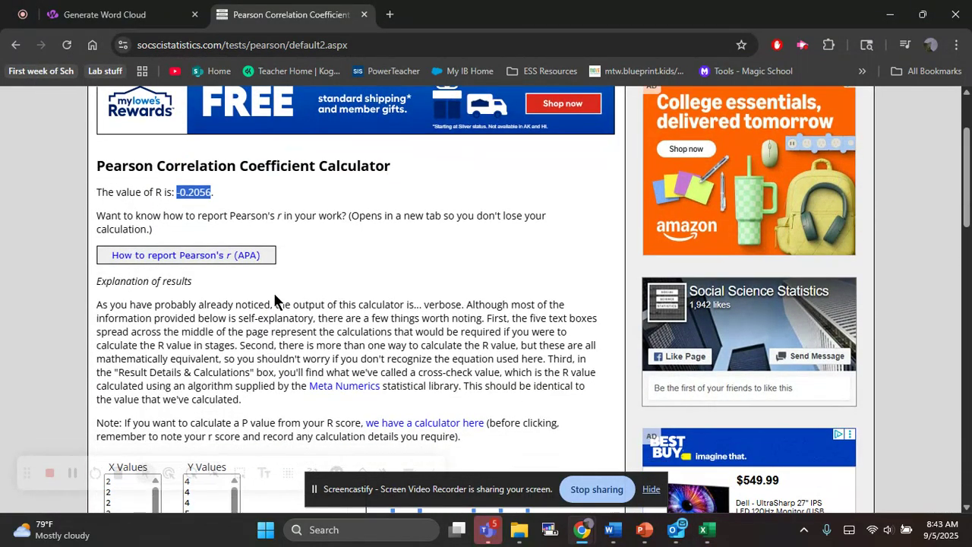
pyautogui.click(275, 300)
pyautogui.scroll(-1, 275, 300)
pyautogui.scroll(-3, 275, 297)
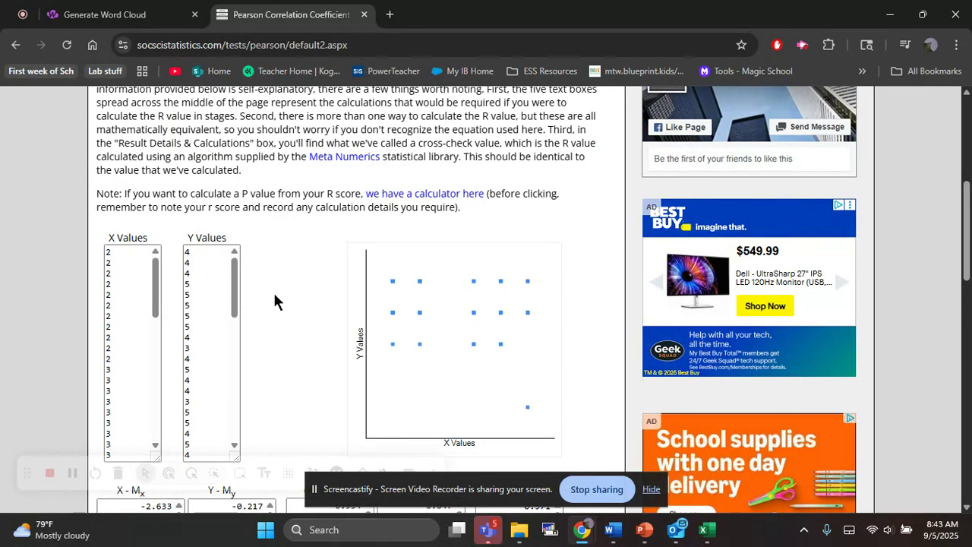
pyautogui.scroll(-3, 275, 302)
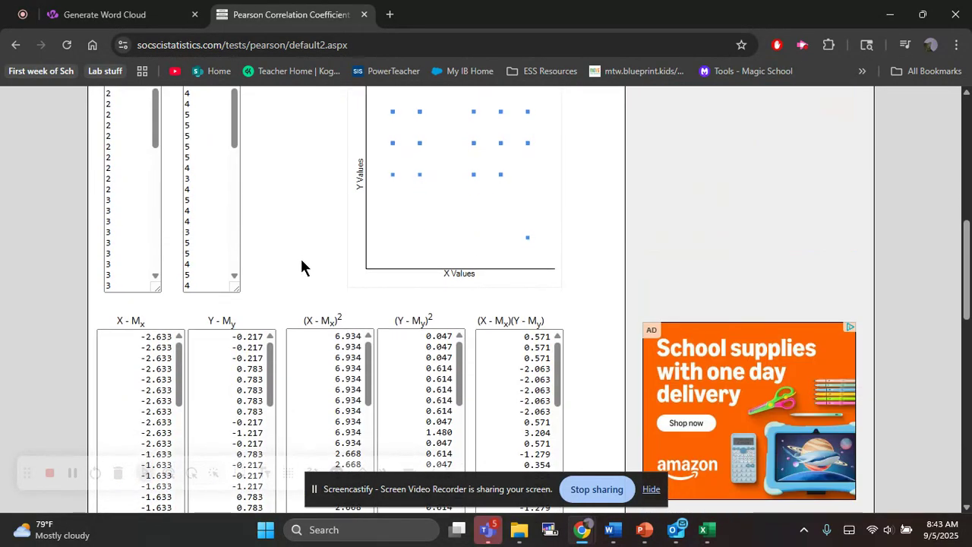
pyautogui.scroll(-3, 120, 282)
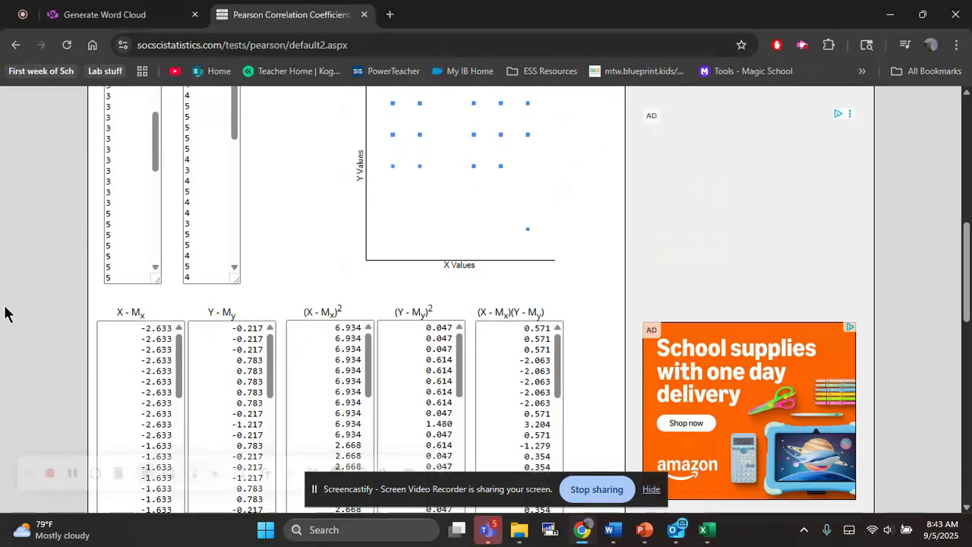
pyautogui.scroll(-5, 4, 313)
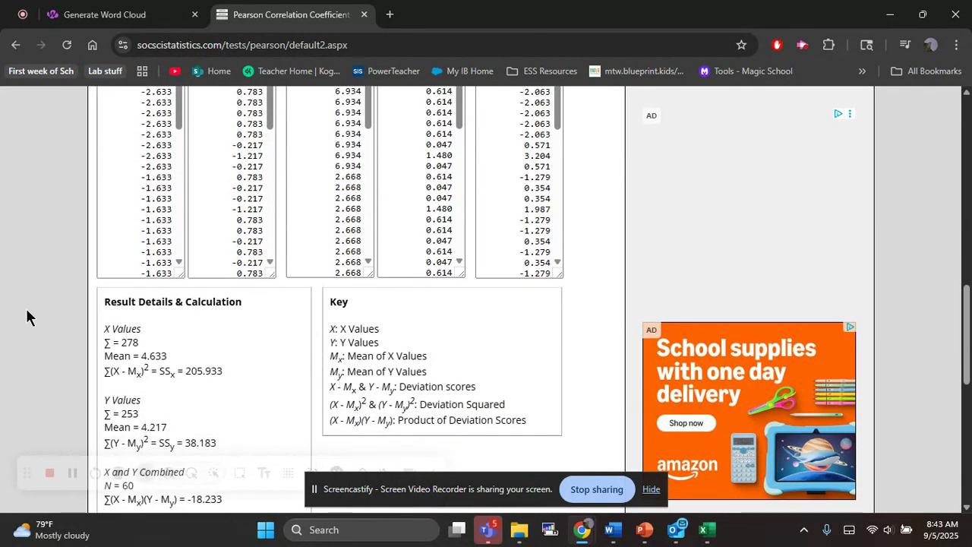
pyautogui.scroll(-2, 175, 313)
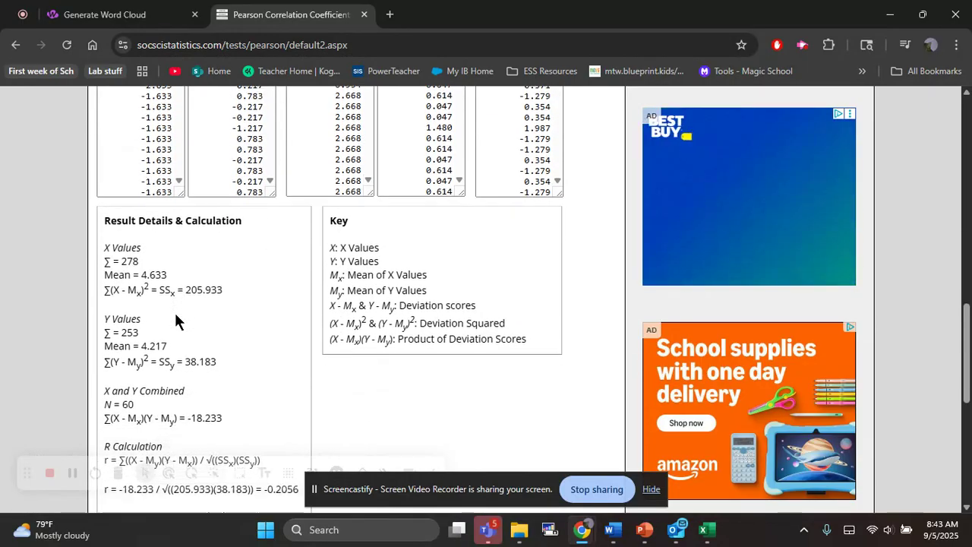
pyautogui.scroll(-2, 175, 313)
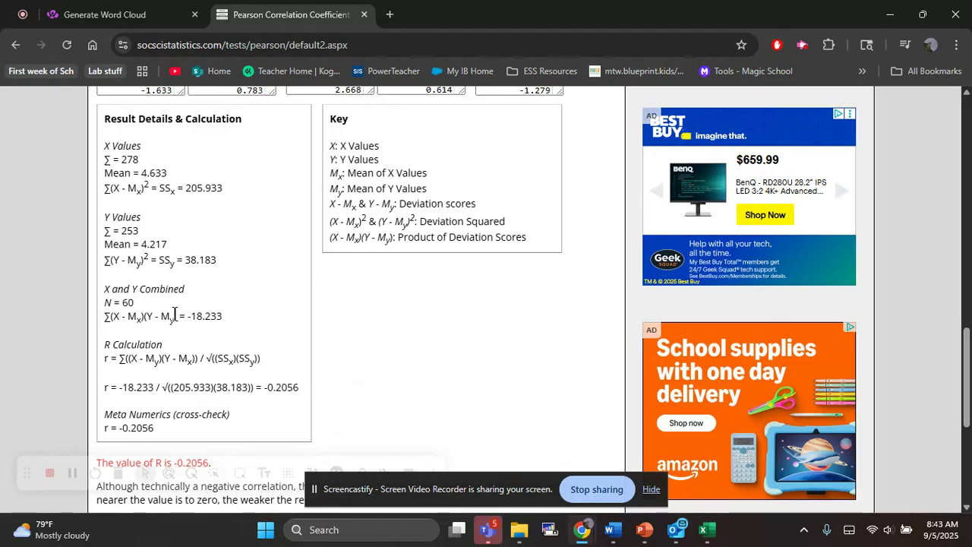
pyautogui.scroll(-3, 175, 313)
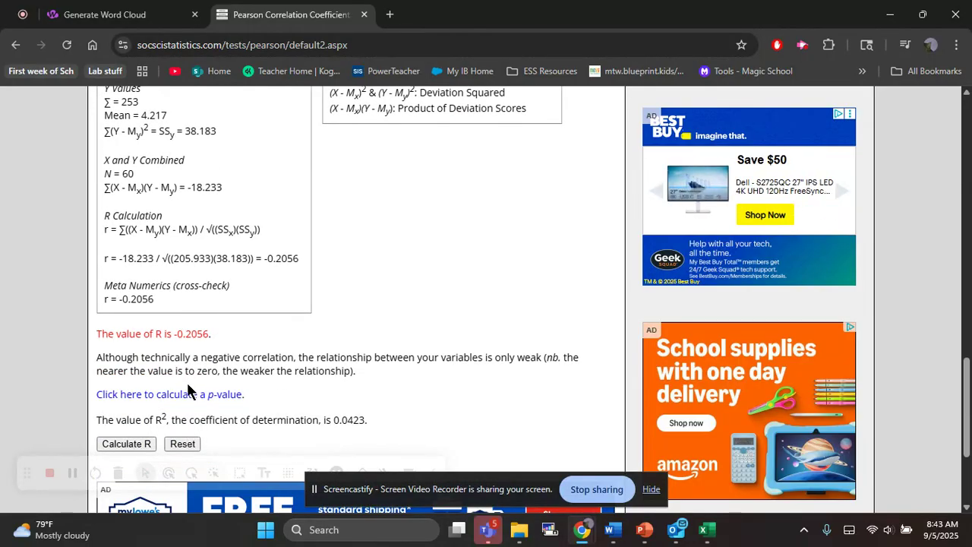
# Step: Open the p-value calculator from the Pearson results in a new tab and paste -0.205 as the R Score
pyautogui.rightClick(185, 396)
pyautogui.click(262, 201)
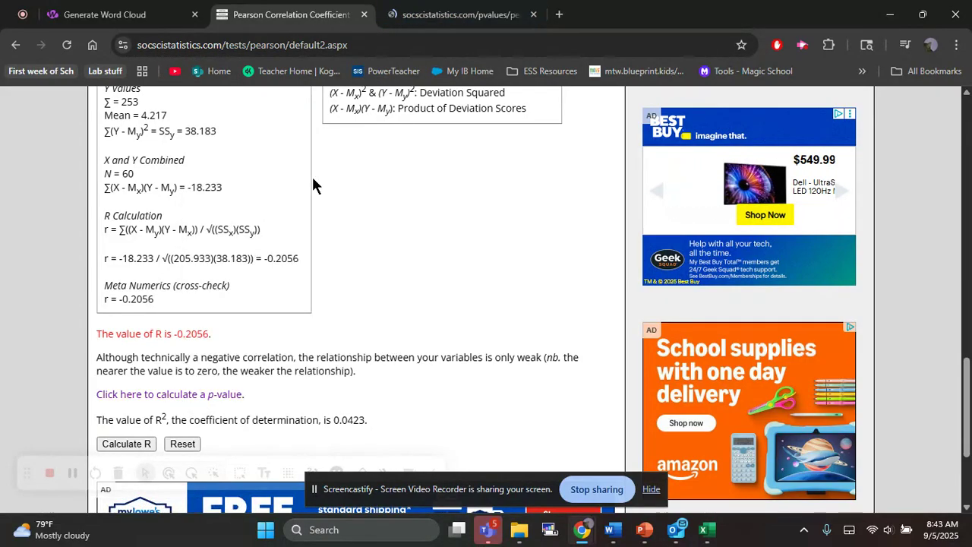
pyautogui.click(488, 6)
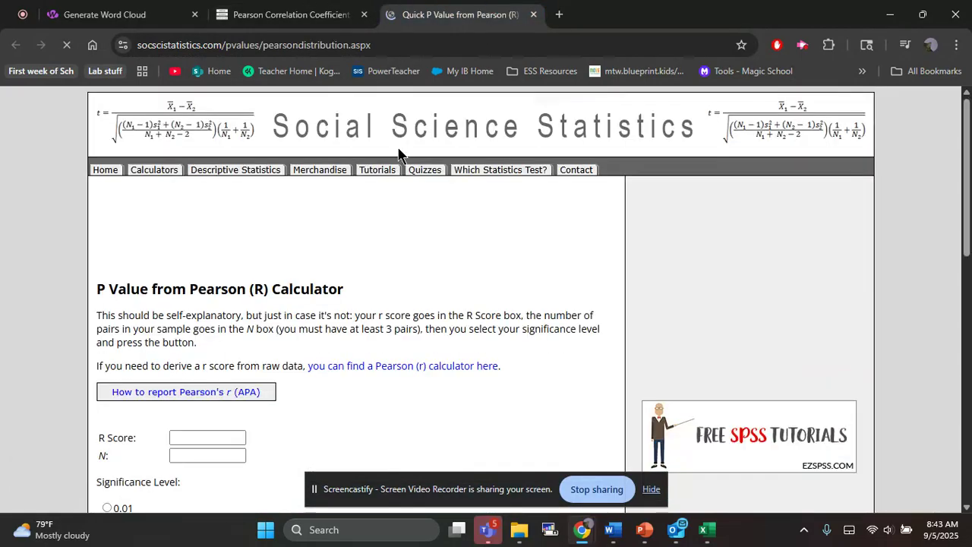
pyautogui.scroll(-2, 447, 221)
pyautogui.click(271, 21)
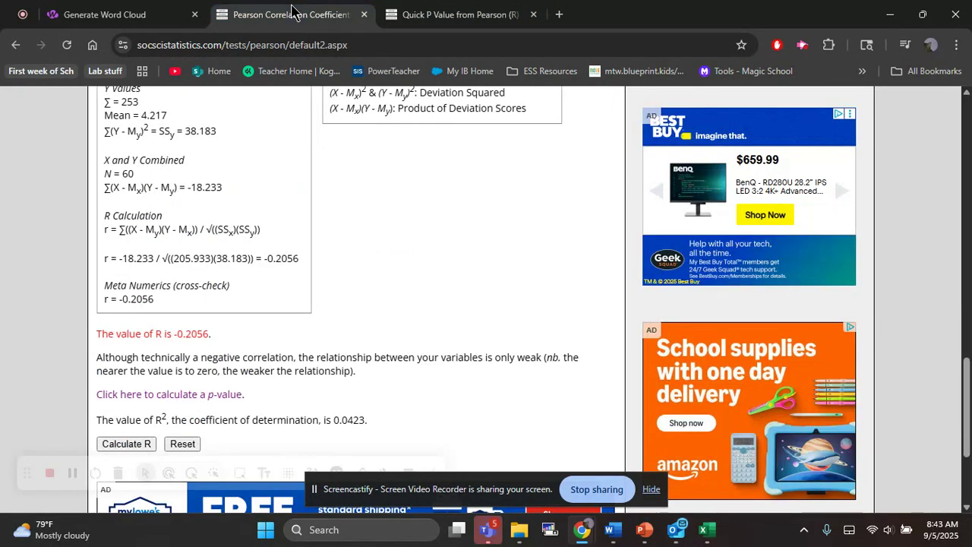
pyautogui.click(425, 16)
pyautogui.click(212, 317)
pyautogui.hotkey('ctrl', 'v')
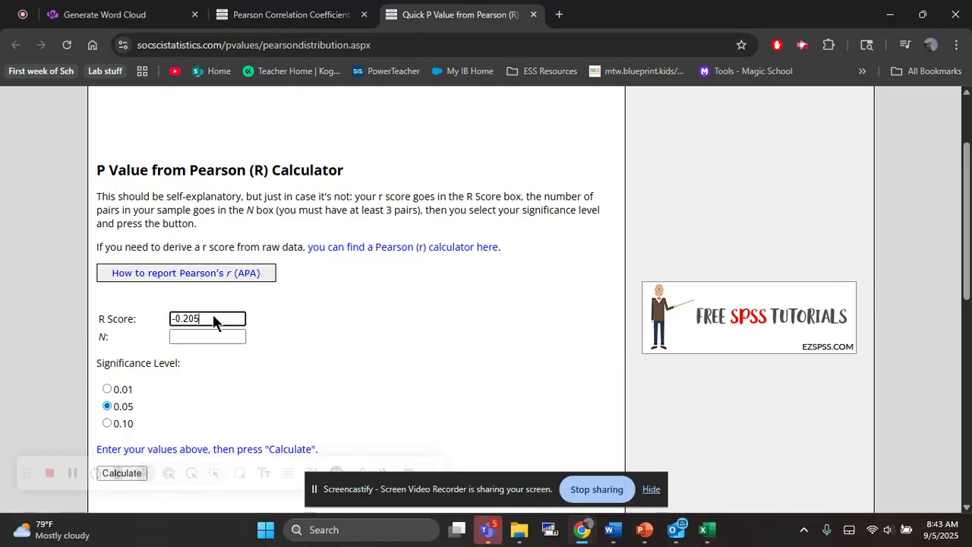
# Step: Copy the N value of 60 from the Pearson results into the p-value calculator's N field
pyautogui.click(288, 14)
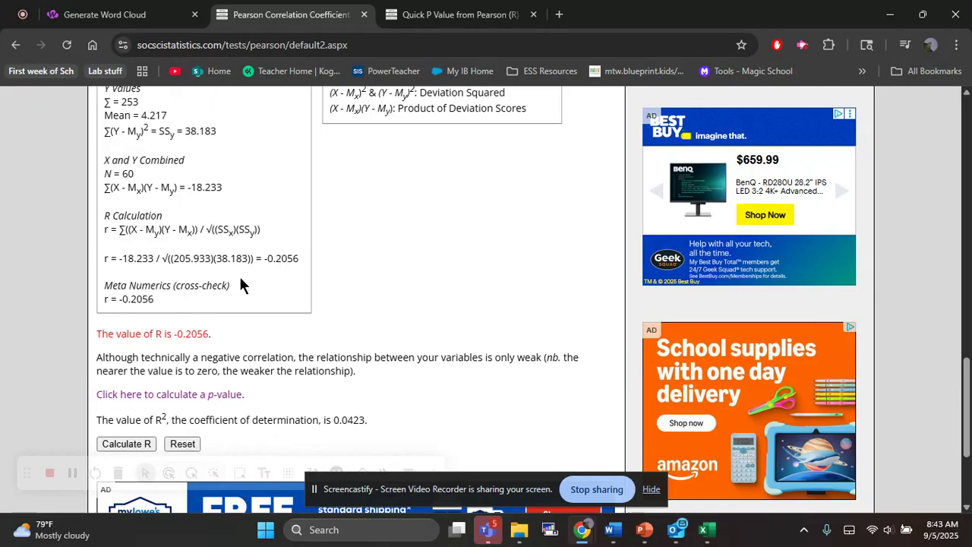
pyautogui.doubleClick(130, 174)
pyautogui.hotkey('ctrl', 'c')
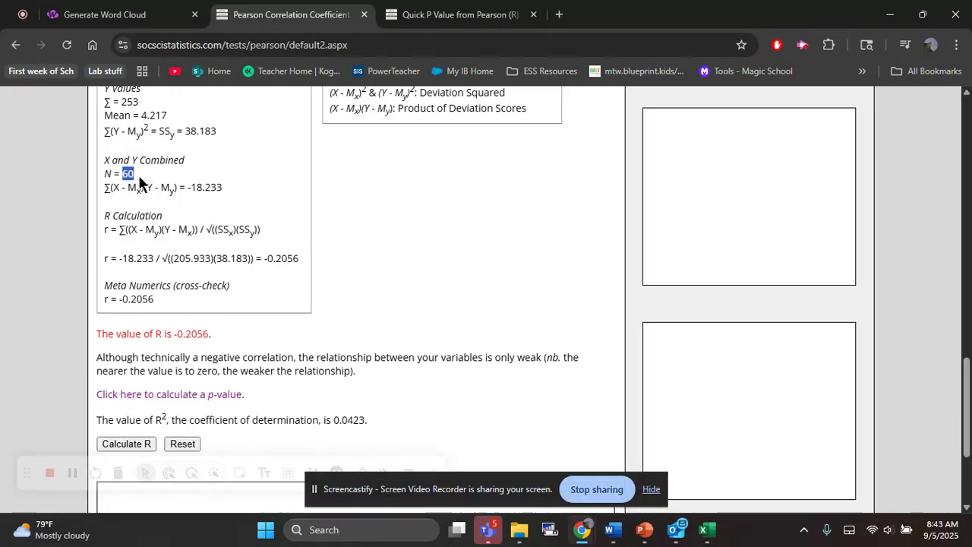
pyautogui.click(456, 14)
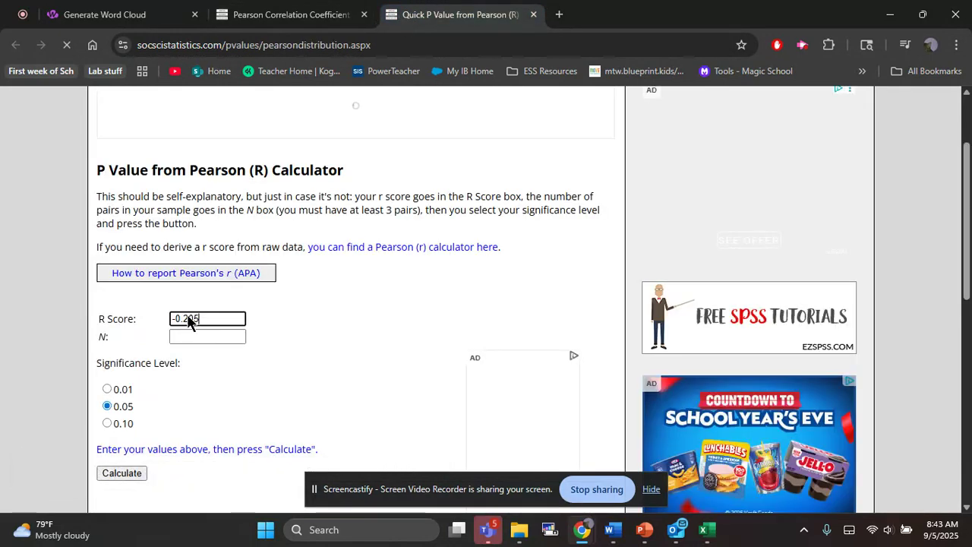
pyautogui.click(175, 337)
pyautogui.hotkey('ctrl', 'v')
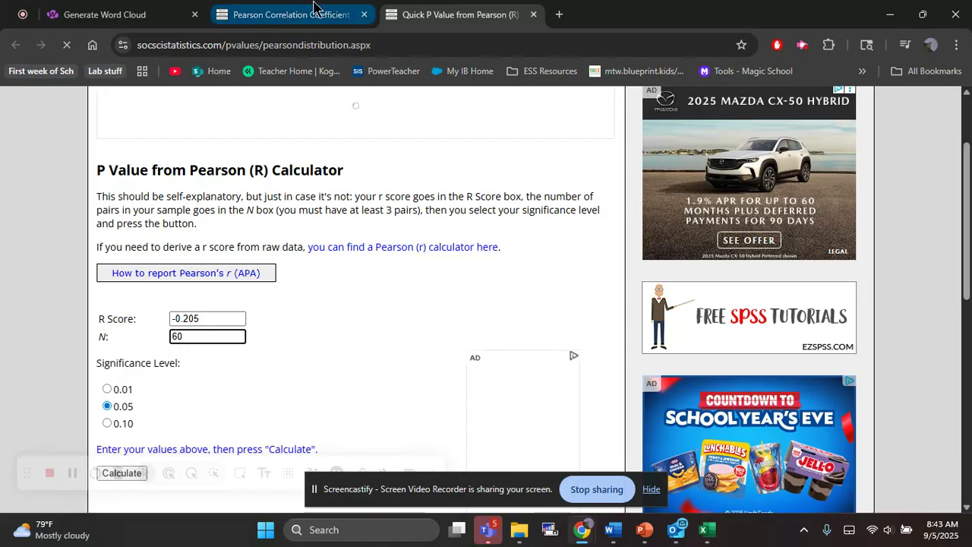
# Step: Recheck N and R in the Pearson results, and calculate the p-value at the 0.05 significance level
pyautogui.click(289, 14)
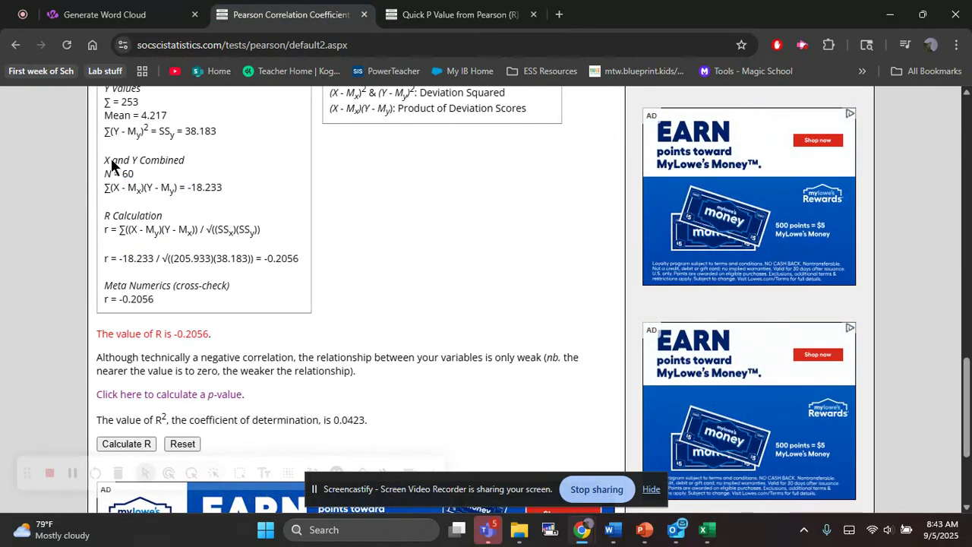
pyautogui.moveTo(111, 158); pyautogui.dragTo(238, 186)
pyautogui.click(238, 186)
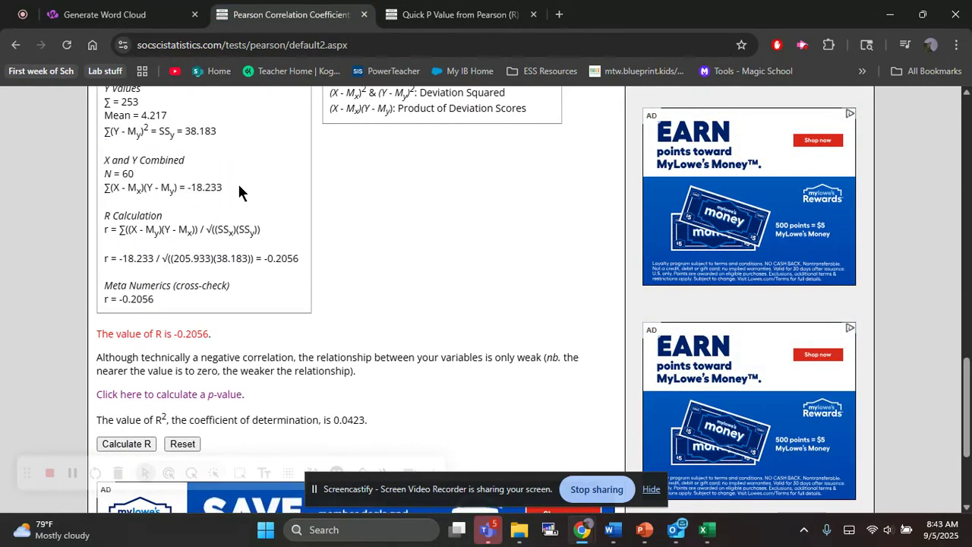
pyautogui.click(129, 172)
pyautogui.click(195, 334)
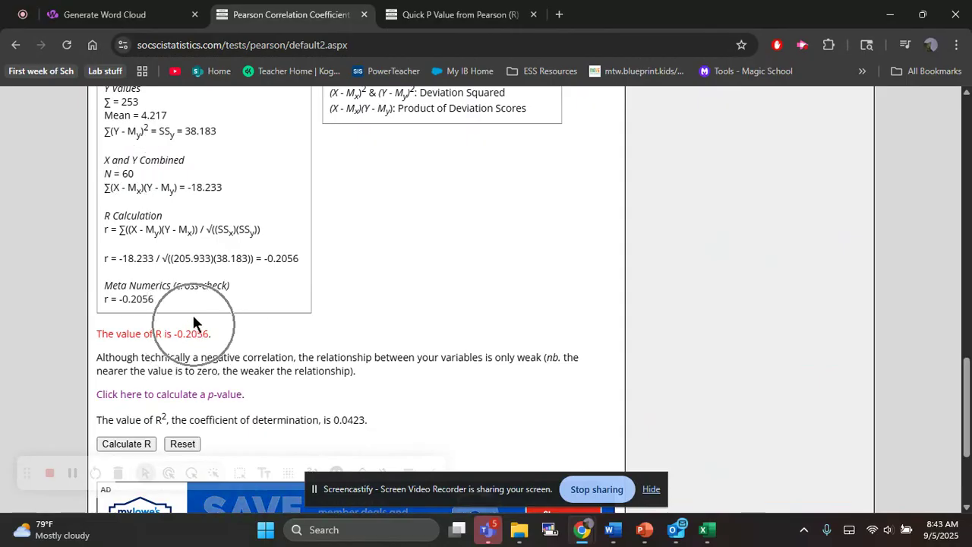
pyautogui.click(414, 14)
pyautogui.scroll(-1, 165, 365)
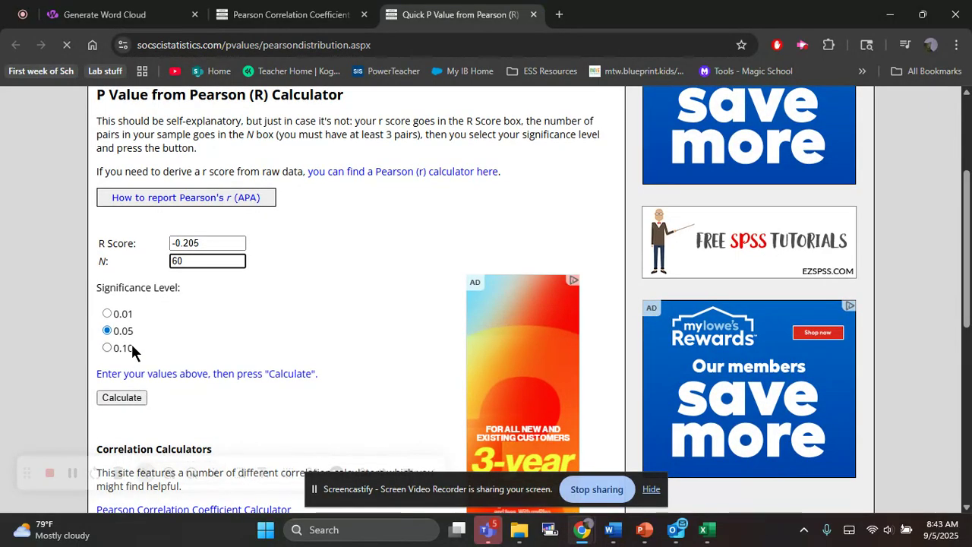
pyautogui.click(122, 398)
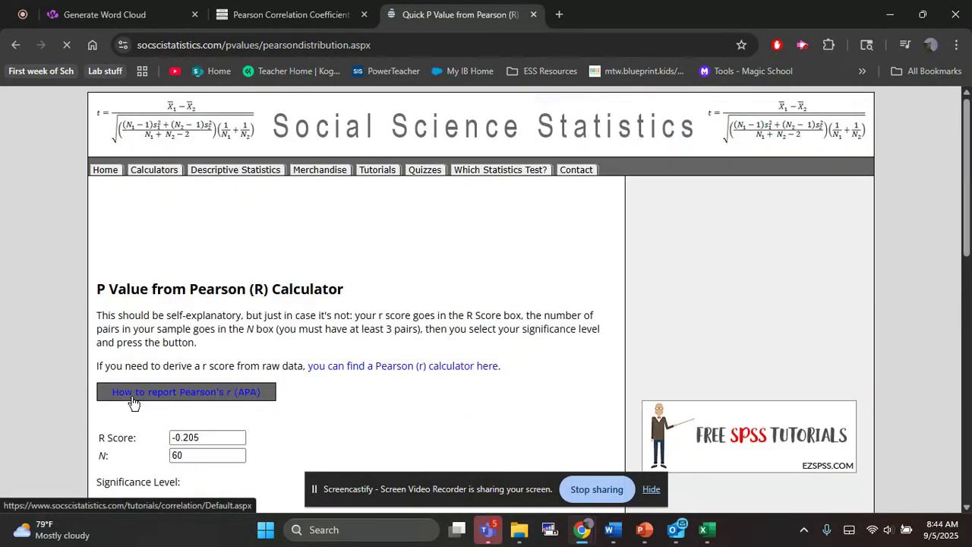
pyautogui.scroll(-1, 363, 394)
pyautogui.scroll(-2, 363, 403)
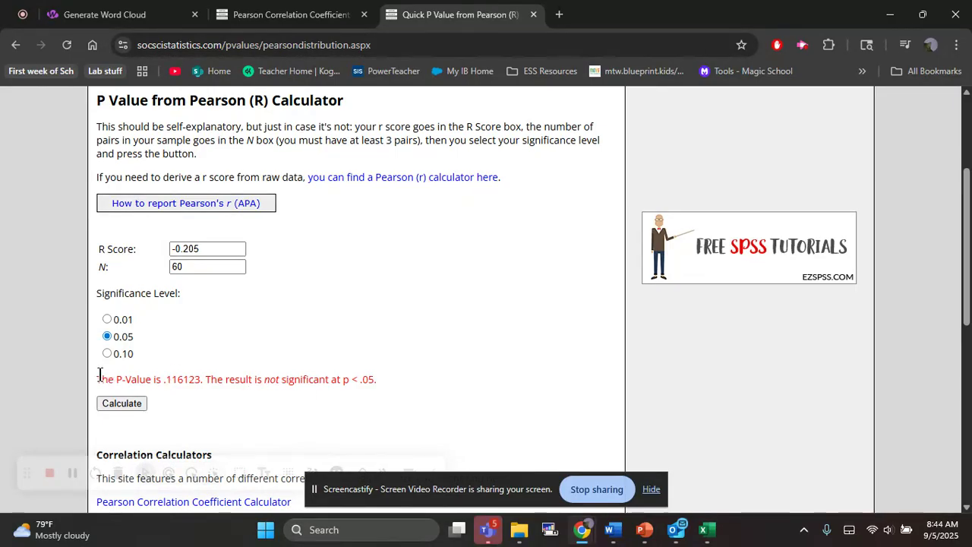
# Step: Read the calculated p-value, switch to Excel and enter "P value of class period and respect is 0.116" in cell A2
pyautogui.moveTo(101, 380); pyautogui.dragTo(195, 393)
pyautogui.click(164, 374)
pyautogui.hotkey('alt', 'Tab')
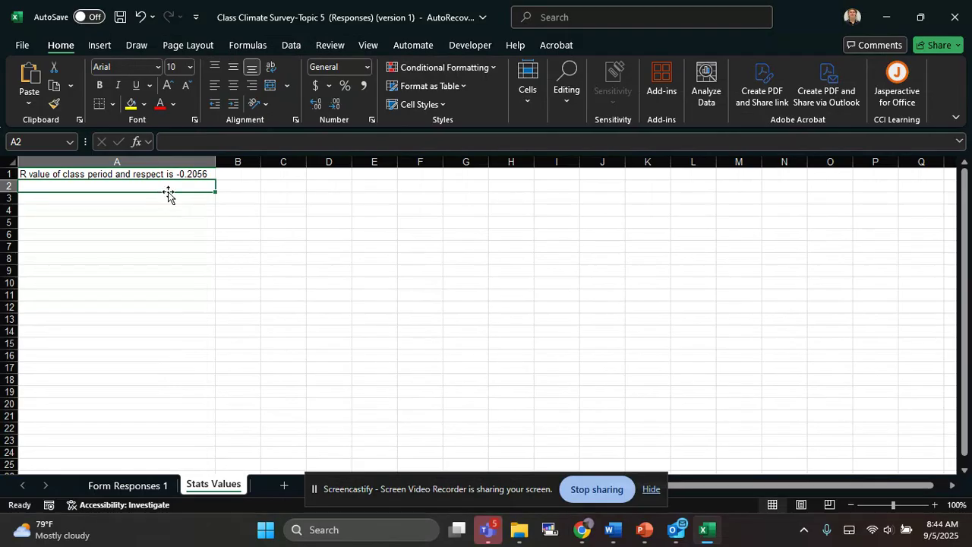
pyautogui.write('P value of cla')
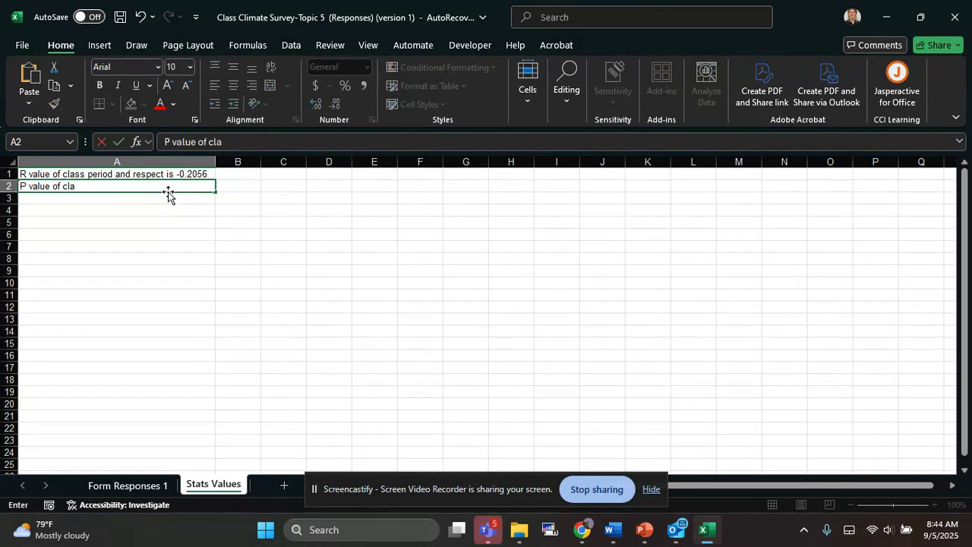
pyautogui.write('ss period and respect is 0.11')
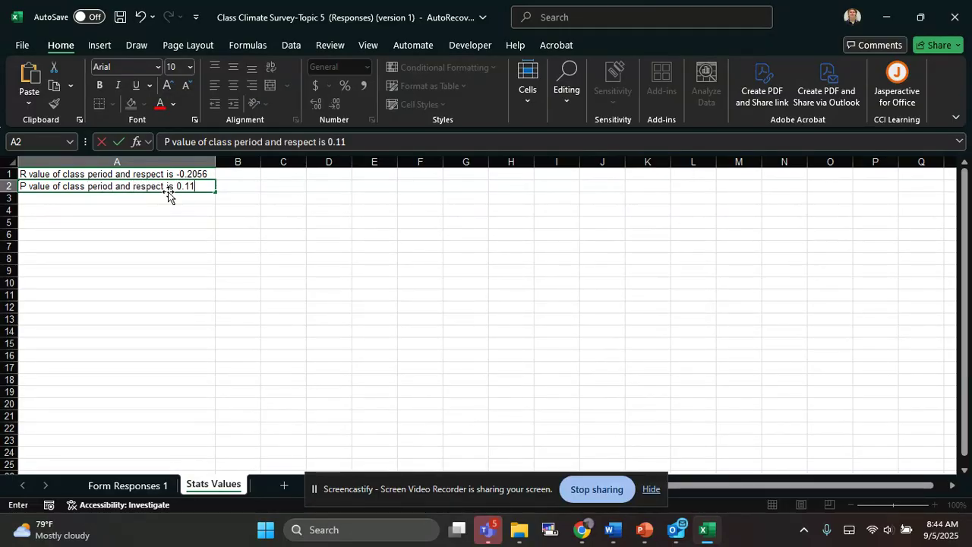
pyautogui.hotkey('alt', 'Tab')
pyautogui.hotkey('alt', 'Tab')
pyautogui.write('respect is 0.116')
pyautogui.press('Return')
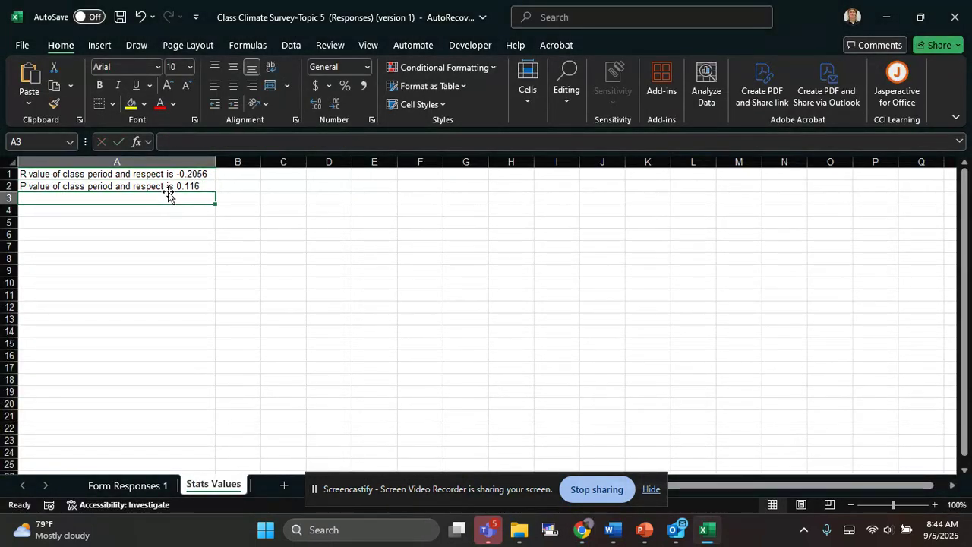
# Step: Enter the note "Not signifcant" in cell B2 beside the P value and select cell A2
pyautogui.click(227, 185)
pyautogui.write('Not')
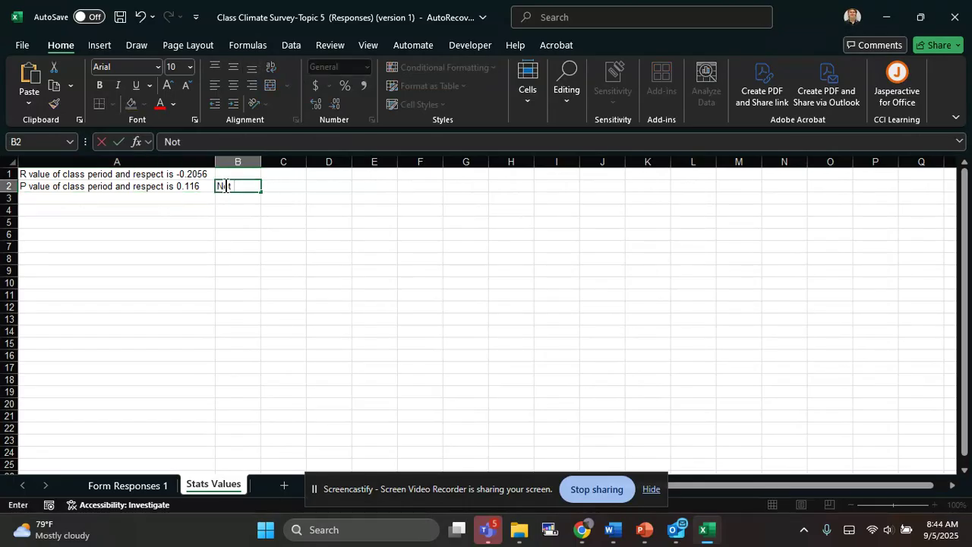
pyautogui.write(' signifcant')
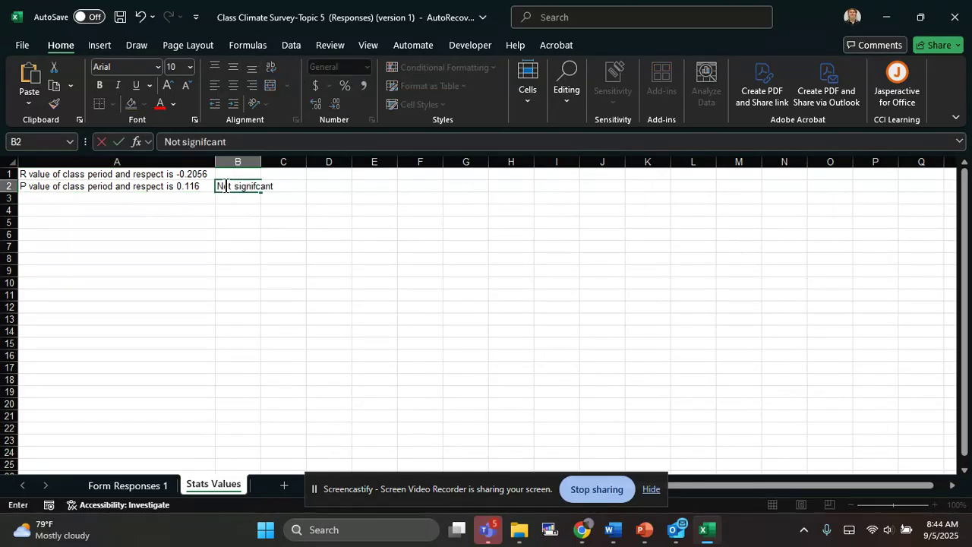
pyautogui.press('Return')
pyautogui.click(164, 188)
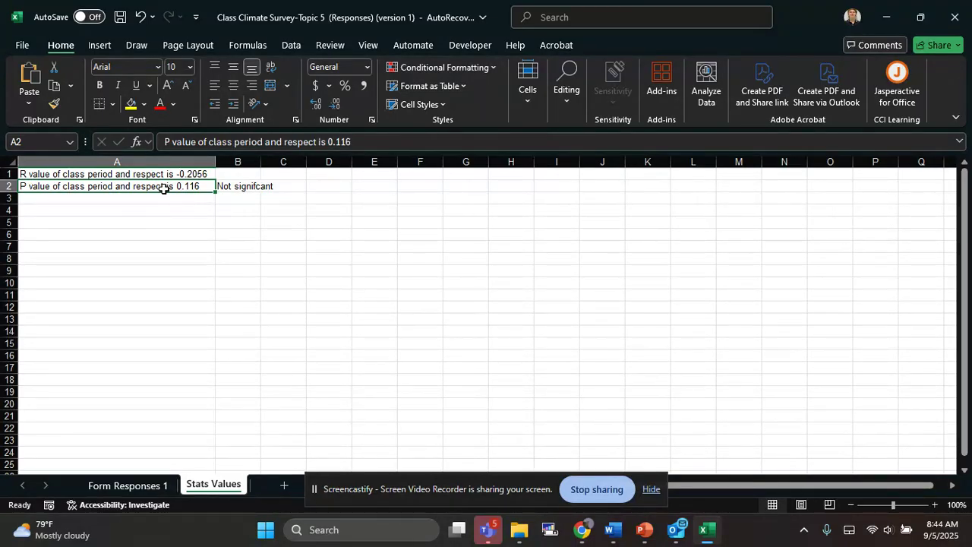
# Step: Switch to the Pearson correlation calculator in Chrome, reset its X and Y data, and place the cursor in the X values box
pyautogui.hotkey('alt', 'Tab')
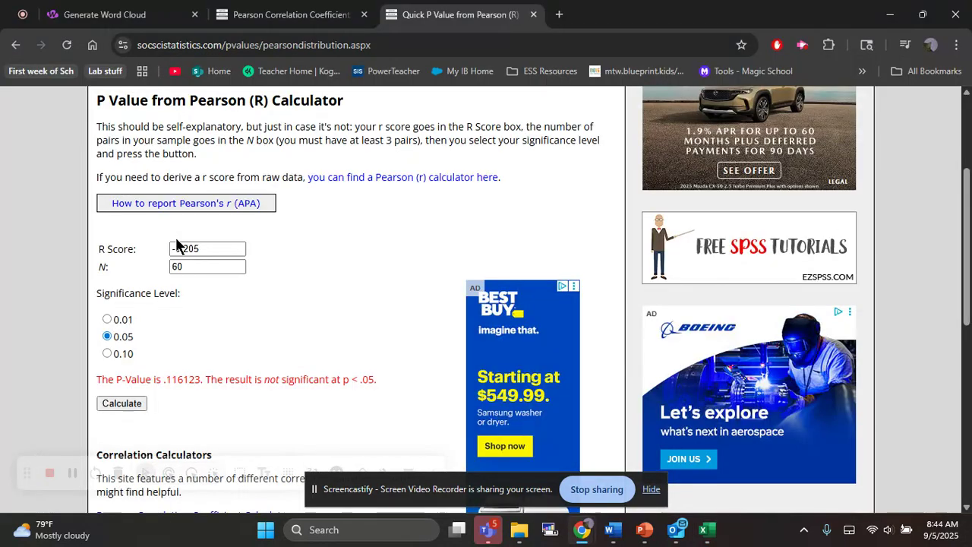
pyautogui.click(225, 249)
pyautogui.click(281, 18)
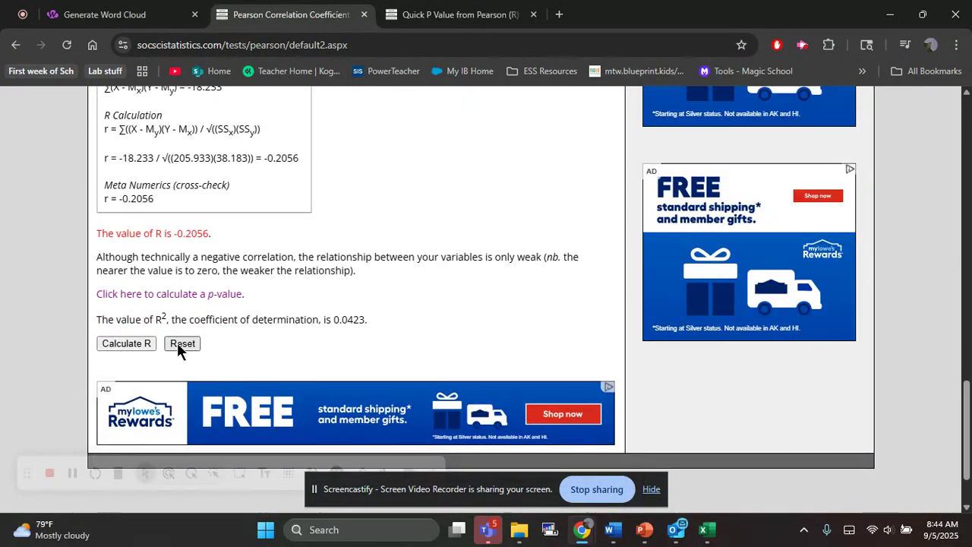
pyautogui.click(184, 345)
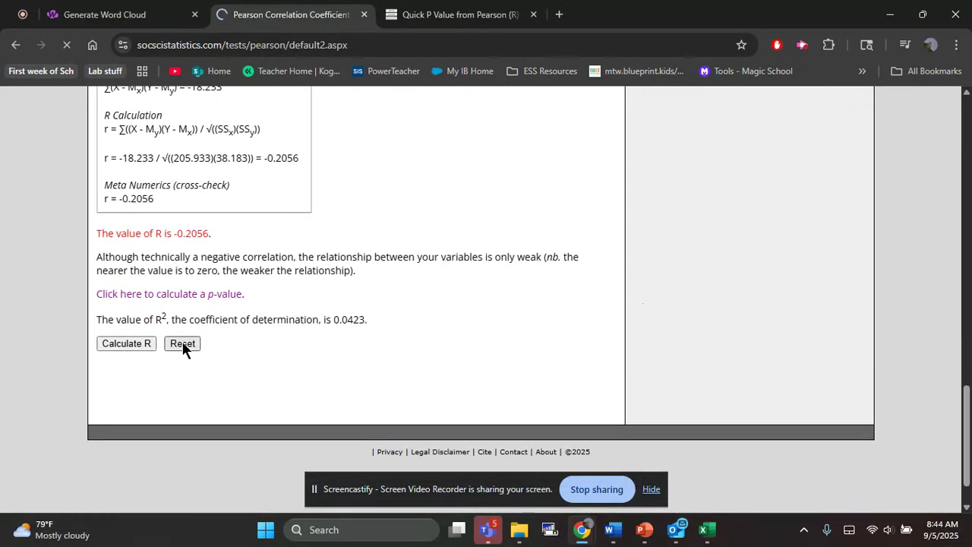
pyautogui.scroll(-1, 238, 345)
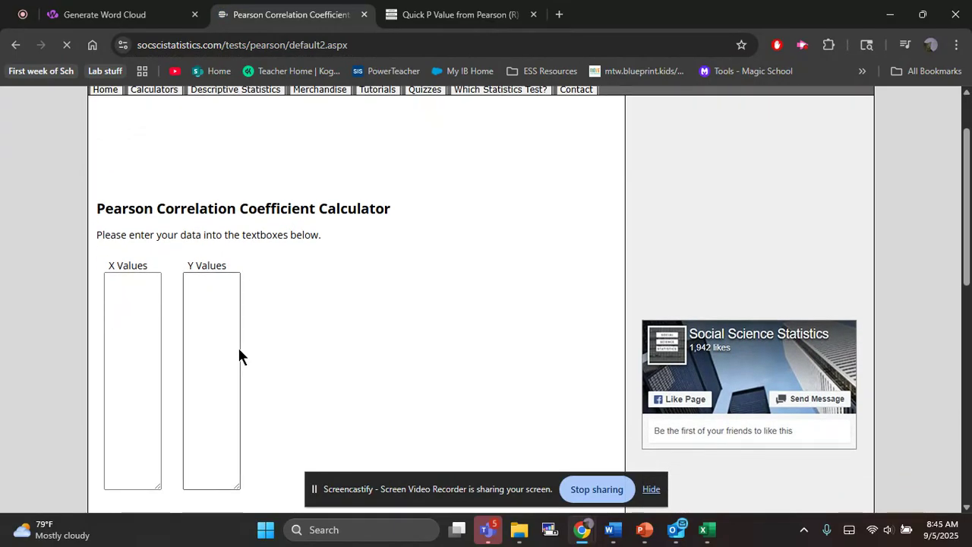
pyautogui.click(148, 295)
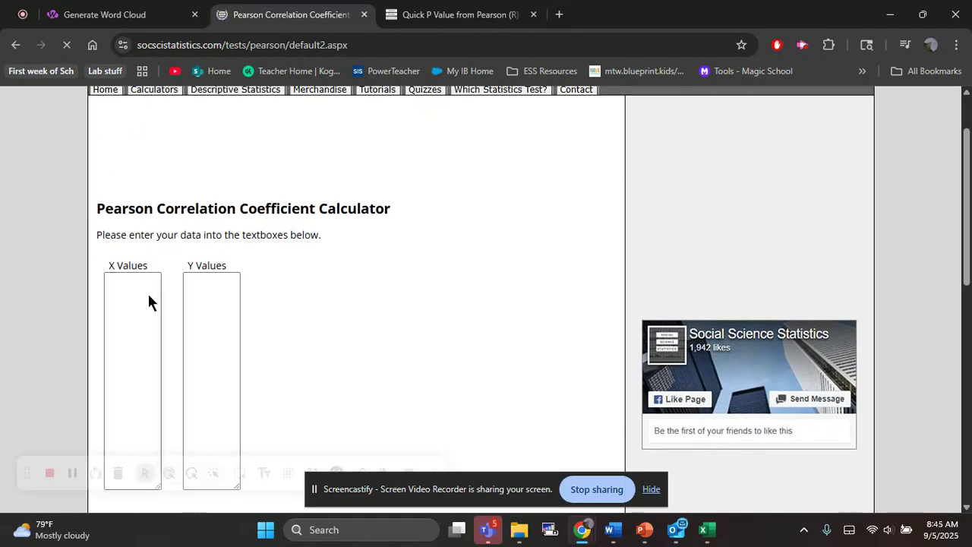
# Step: Return to the Form Responses 1 sheet in Excel and select cell F1 to read the full support and ability question
pyautogui.hotkey('alt', 'Tab')
pyautogui.click(139, 486)
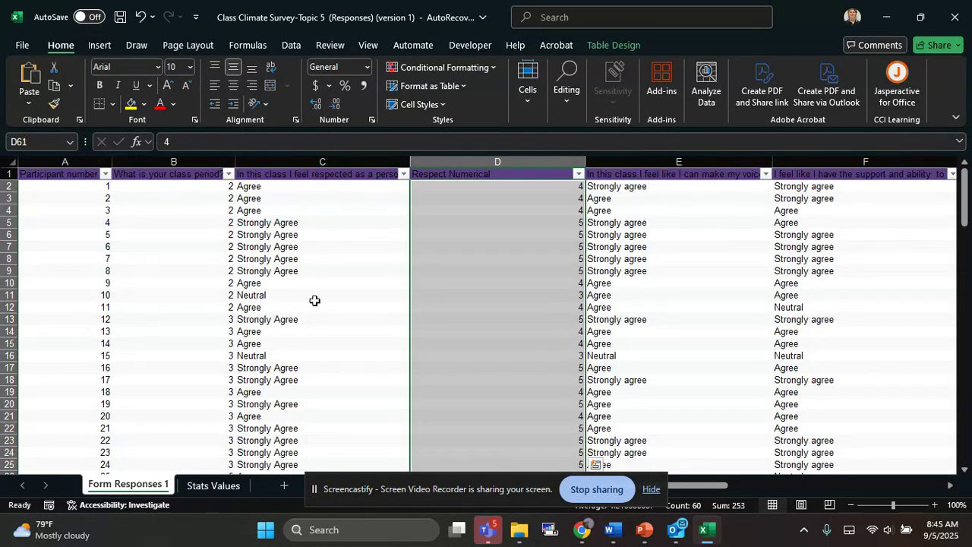
pyautogui.scroll(3, 314, 300)
pyautogui.click(367, 272)
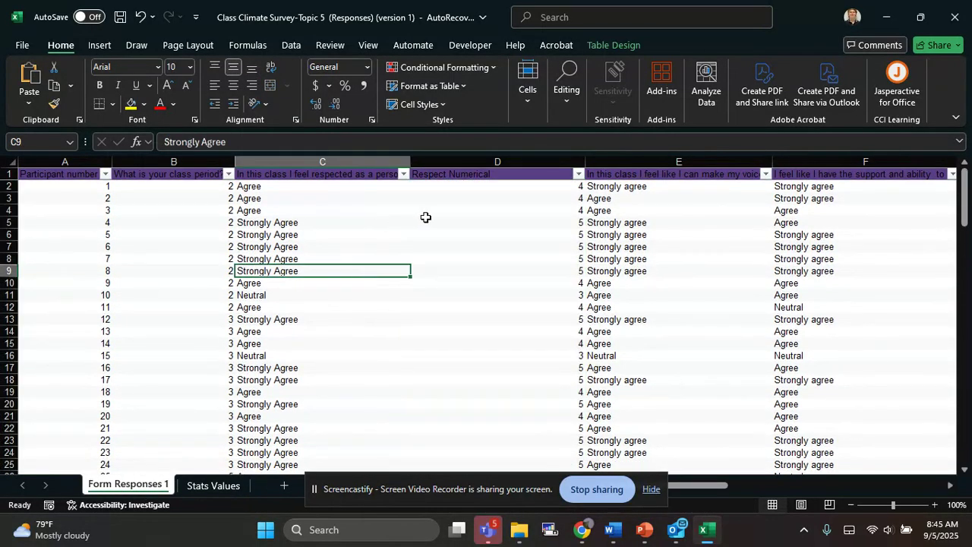
pyautogui.hscroll(3, 481, 197)
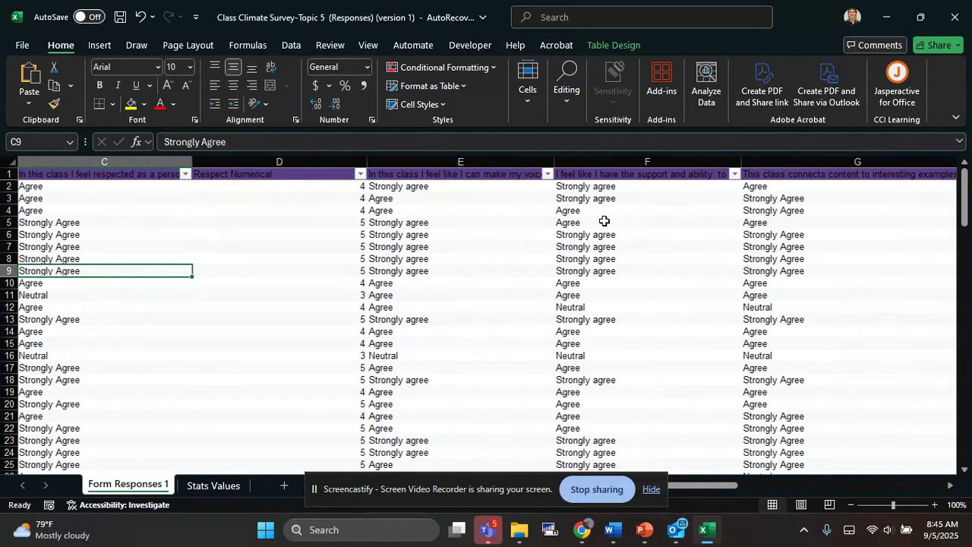
pyautogui.click(663, 175)
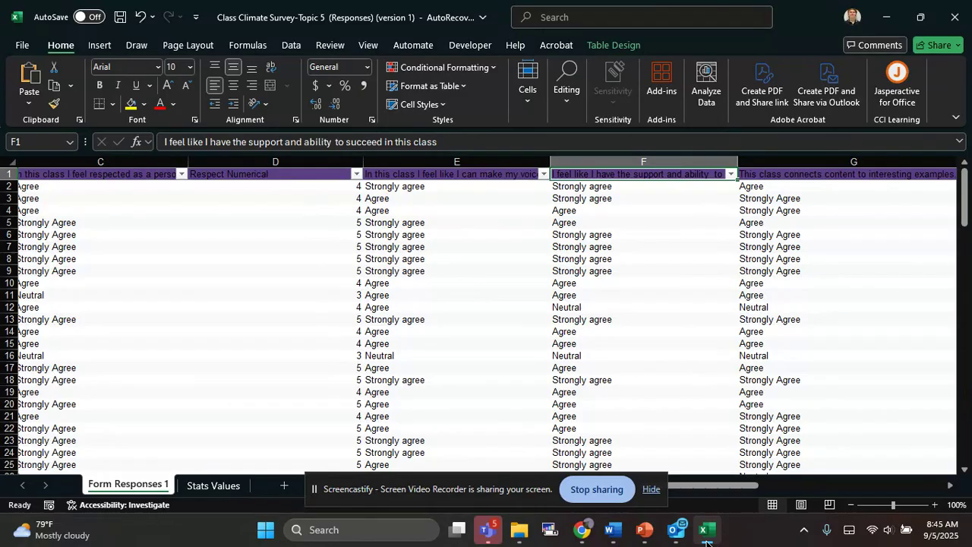
# Step: Switch back to the Pearson calculator in Chrome and inspect the X and Y value boxes and the calculation controls
pyautogui.moveTo(582, 530)
pyautogui.moveTo(786, 440)
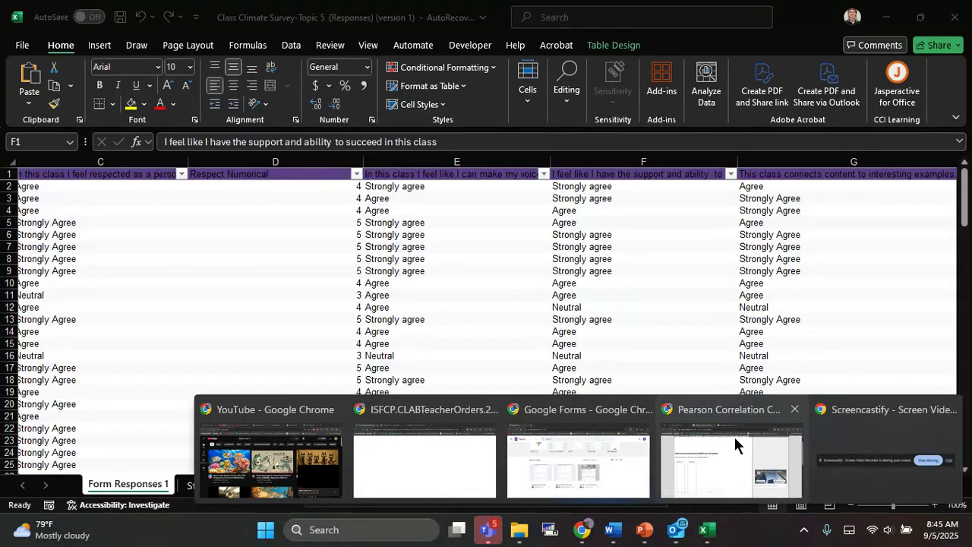
pyautogui.click(735, 437)
pyautogui.click(127, 287)
pyautogui.scroll(-4, 264, 306)
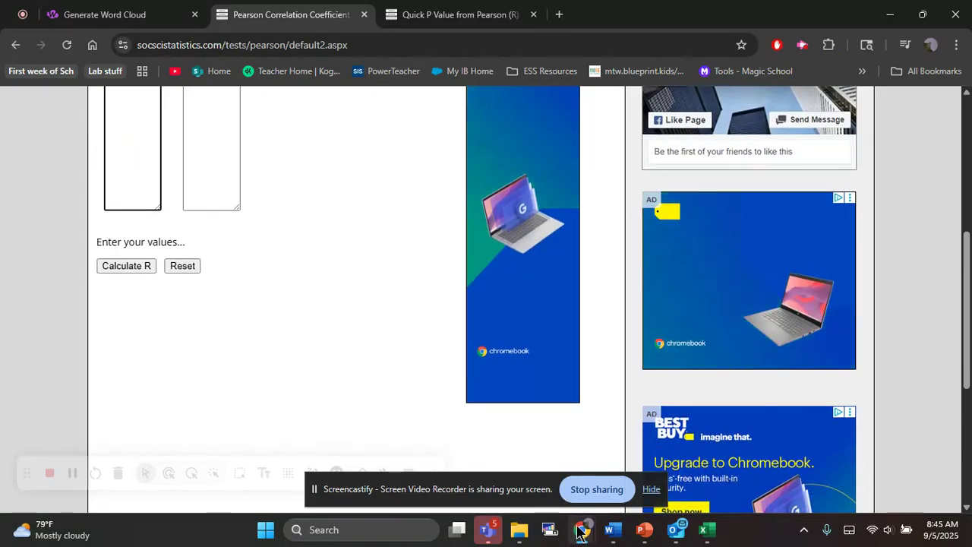
pyautogui.moveTo(582, 530)
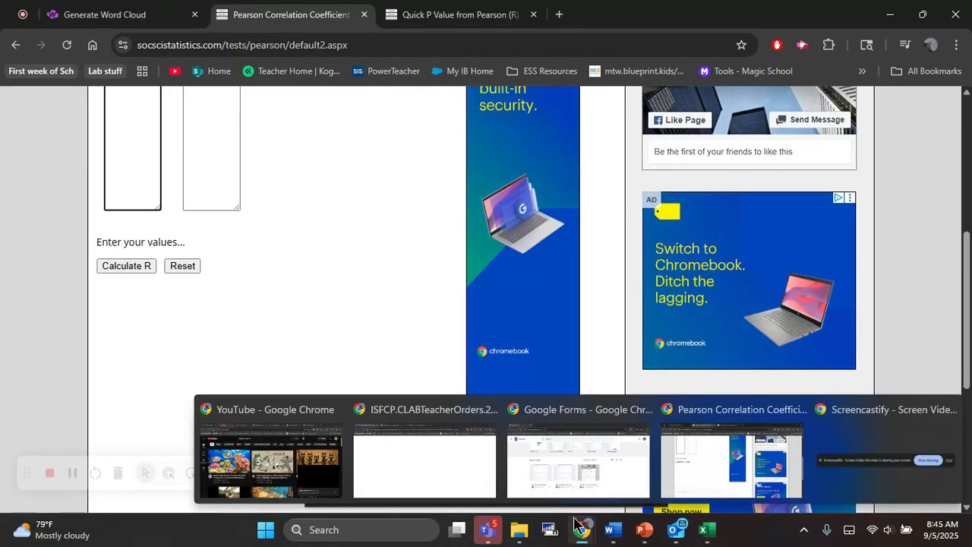
# Step: Review the responses, count table, numerical codes and charts on Form Responses 1 in Excel, and return to the Pearson calculator in Chrome
pyautogui.click(707, 529)
pyautogui.scroll(-6, 451, 386)
pyautogui.hscroll(-3, 452, 386)
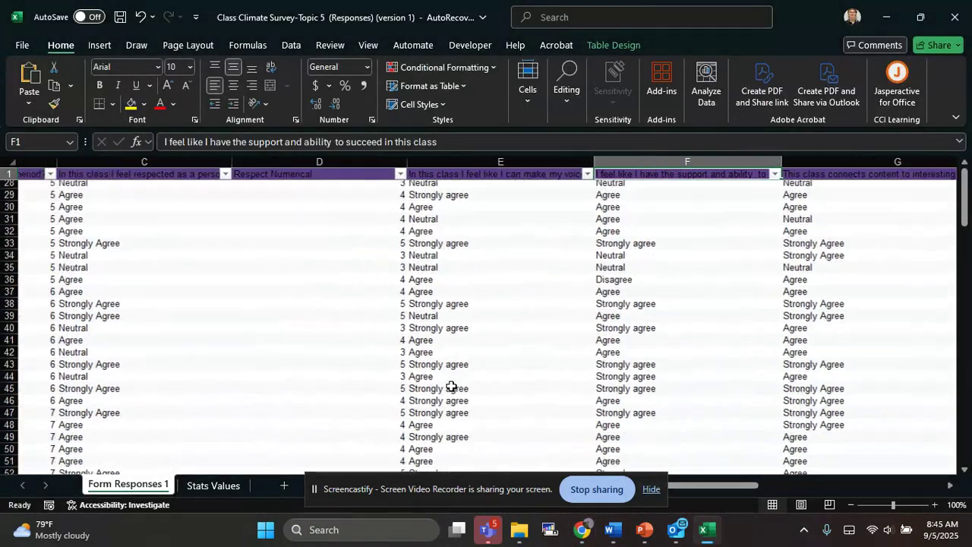
pyautogui.scroll(5, 452, 386)
pyautogui.scroll(6, 451, 386)
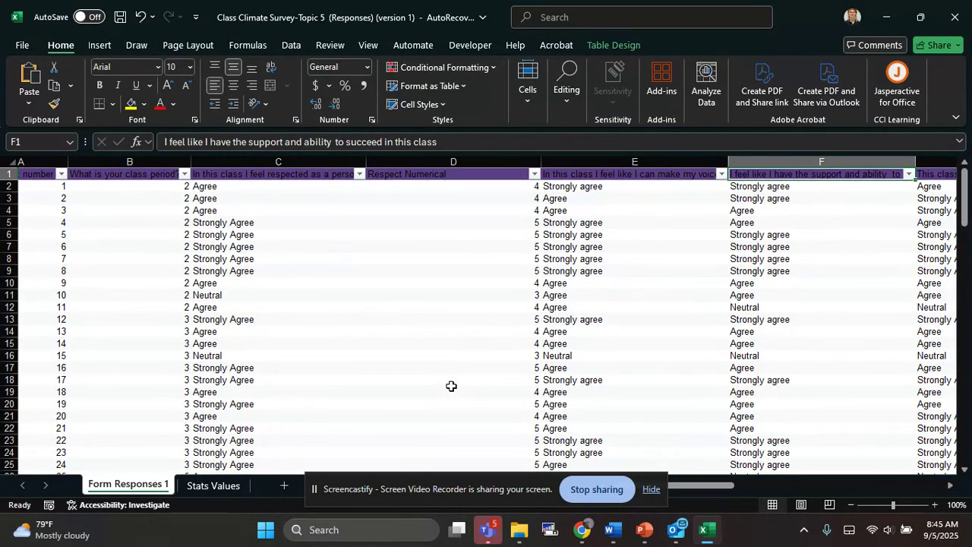
pyautogui.scroll(-12, 428, 267)
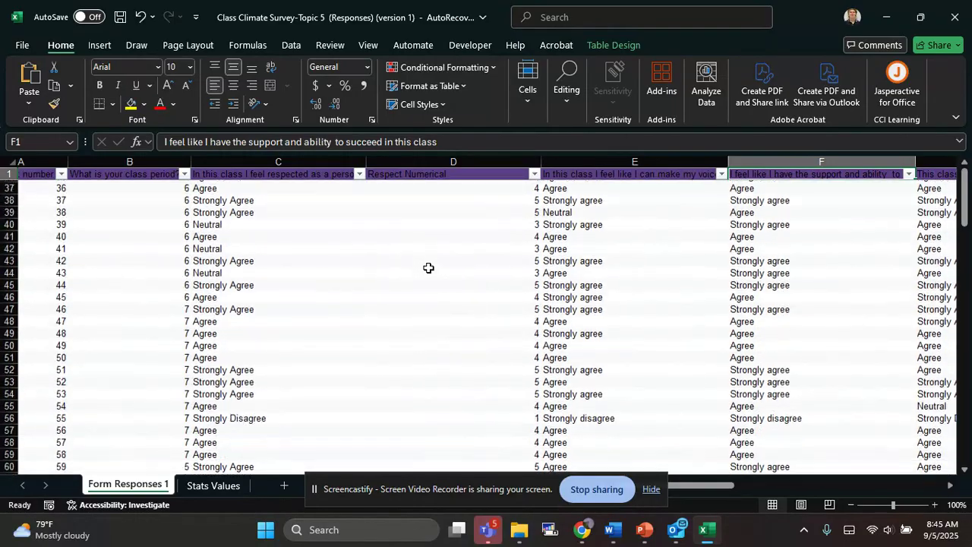
pyautogui.scroll(-6, 428, 268)
pyautogui.scroll(-5, 382, 321)
pyautogui.hscroll(-1, 384, 320)
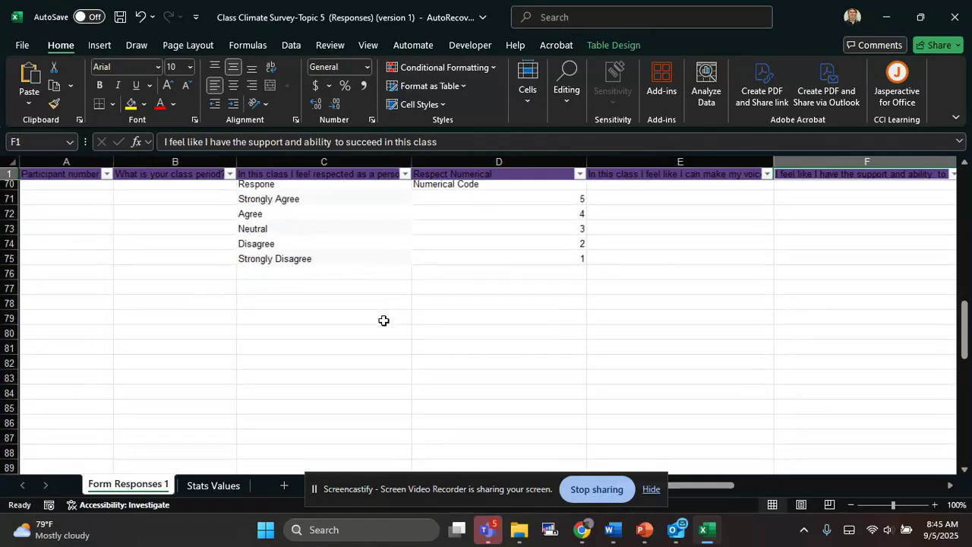
pyautogui.scroll(-4, 384, 321)
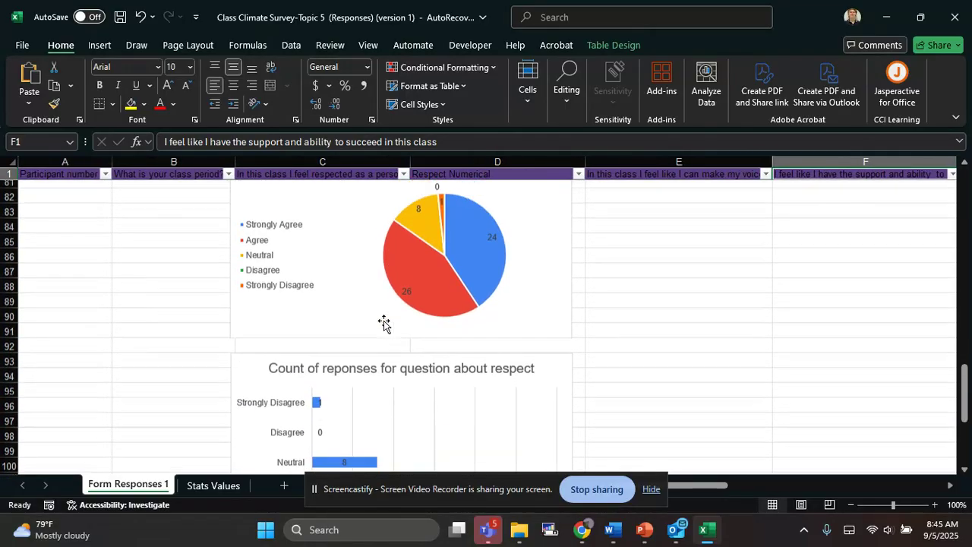
pyautogui.scroll(12, 384, 323)
pyautogui.hscroll(1, 384, 322)
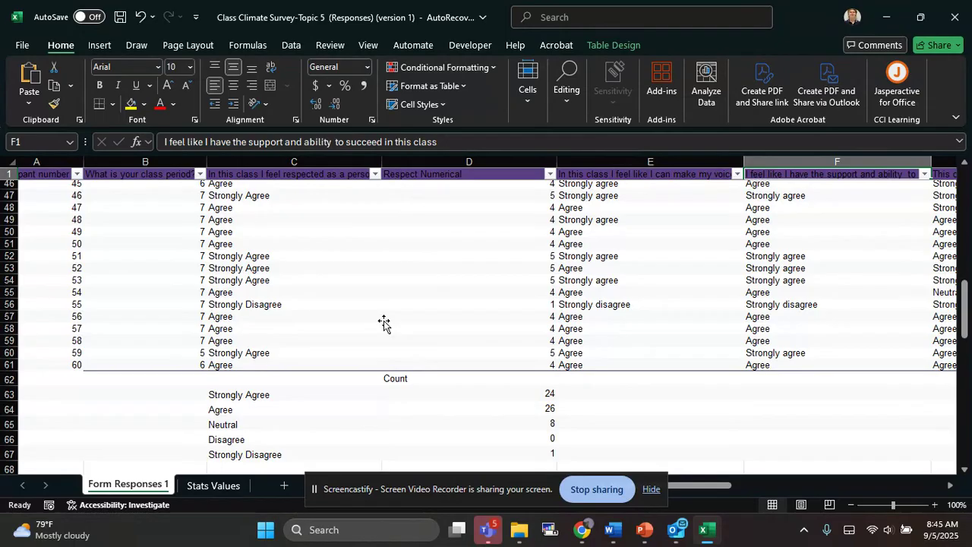
pyautogui.scroll(15, 417, 278)
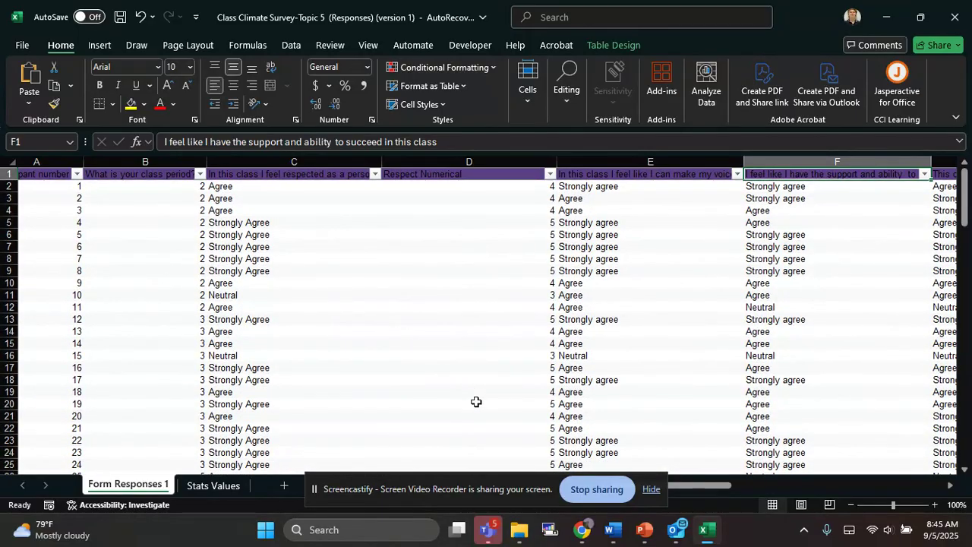
pyautogui.moveTo(581, 532)
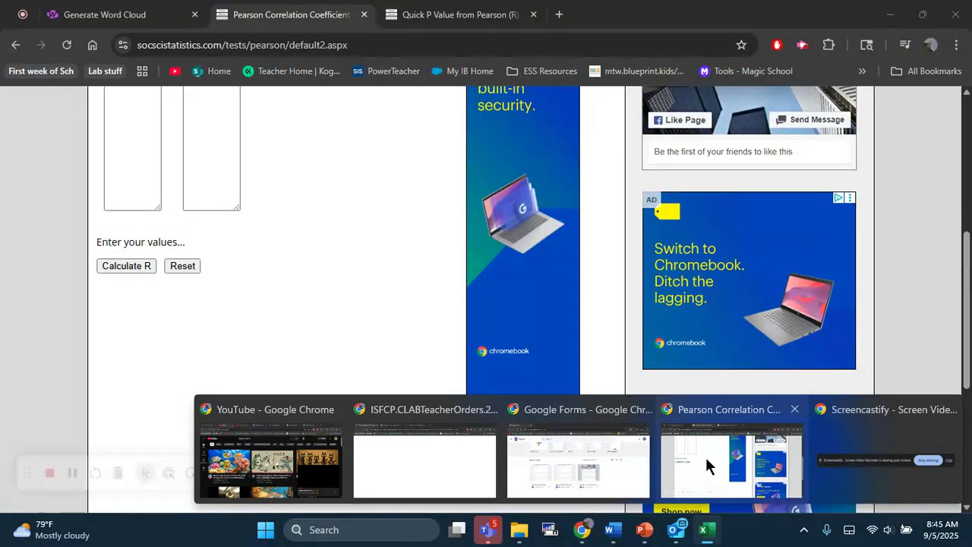
pyautogui.click(706, 458)
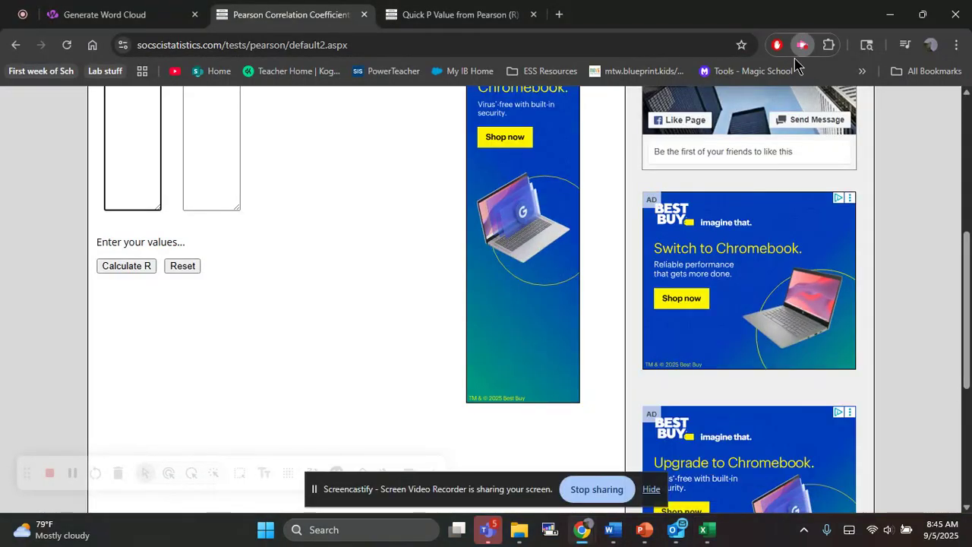